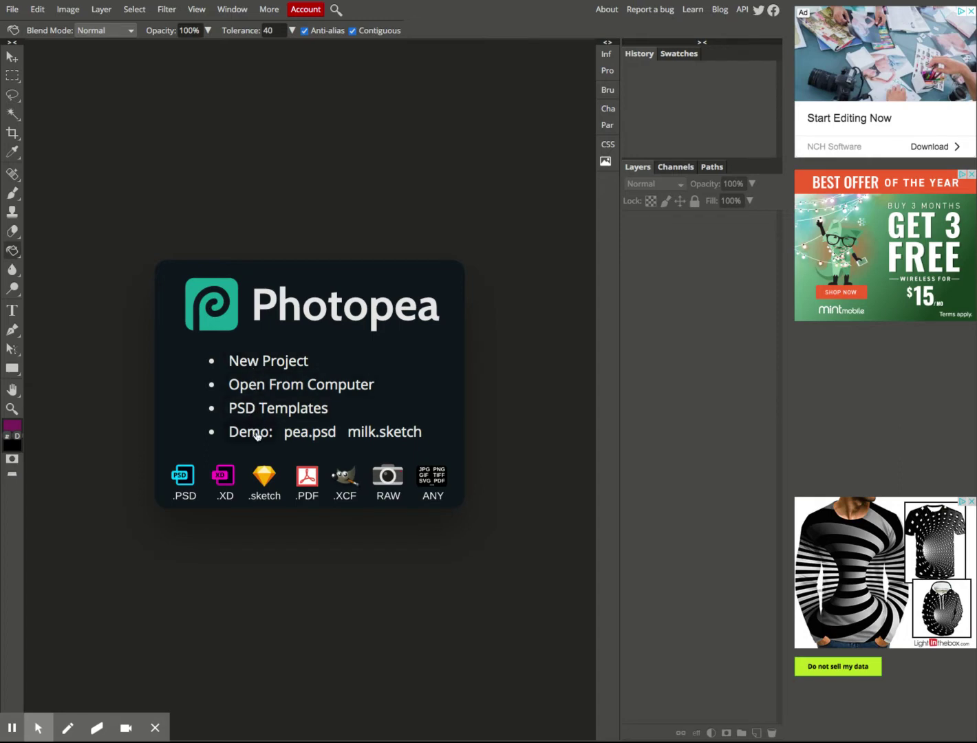
Step: Create a new project named Practice from the HD screen preset, 1280 × 720 px with a white background
left_click(253, 365)
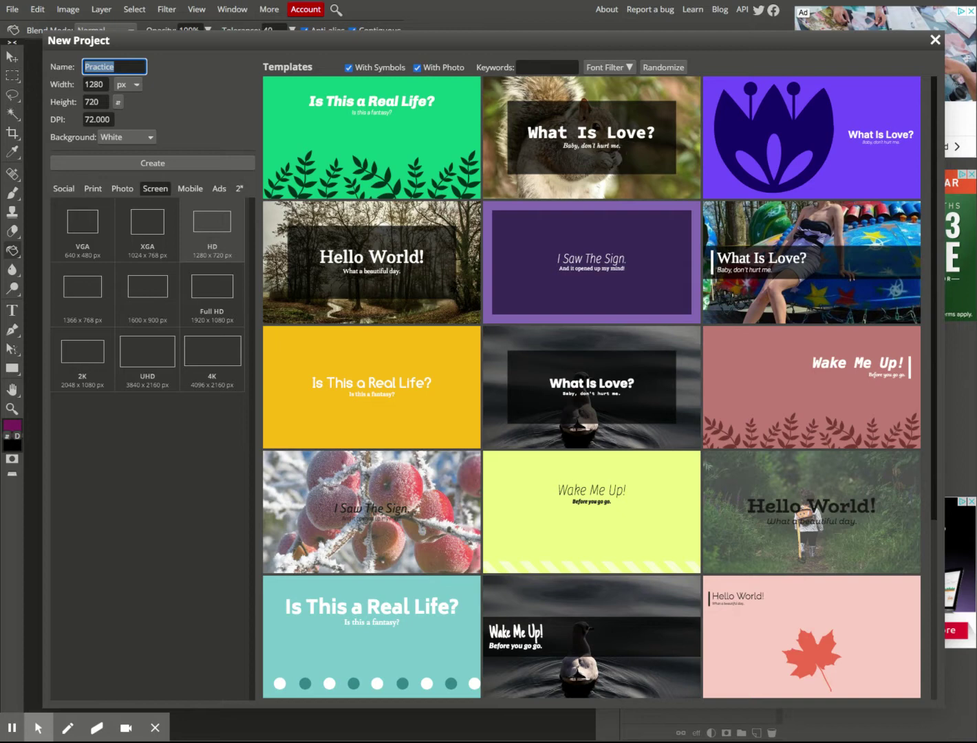
left_click(122, 189)
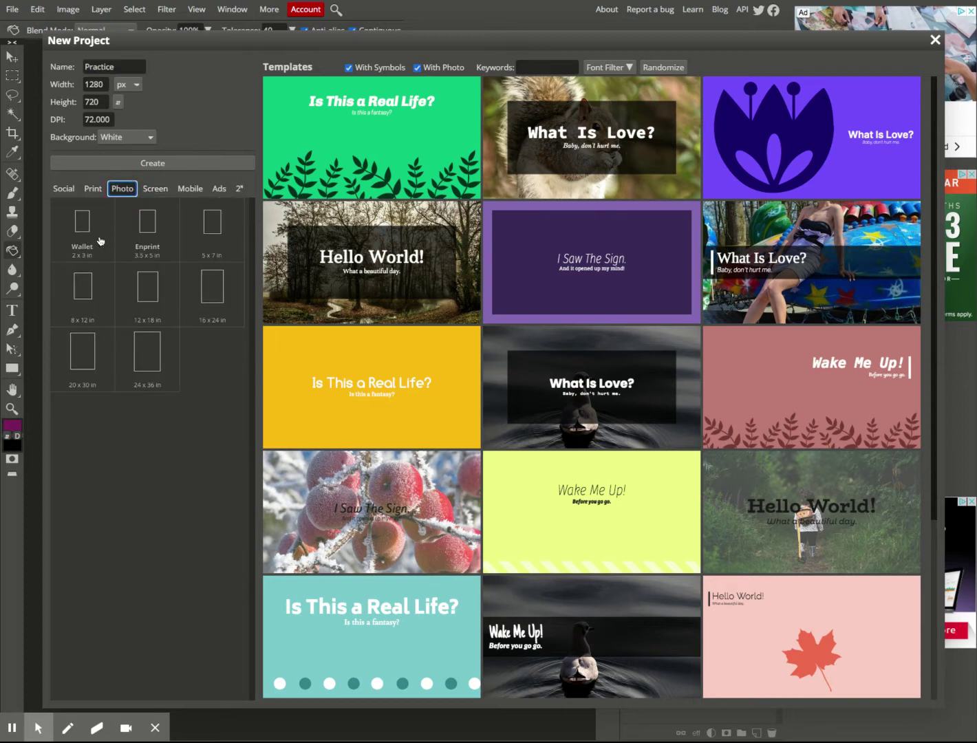
left_click(93, 189)
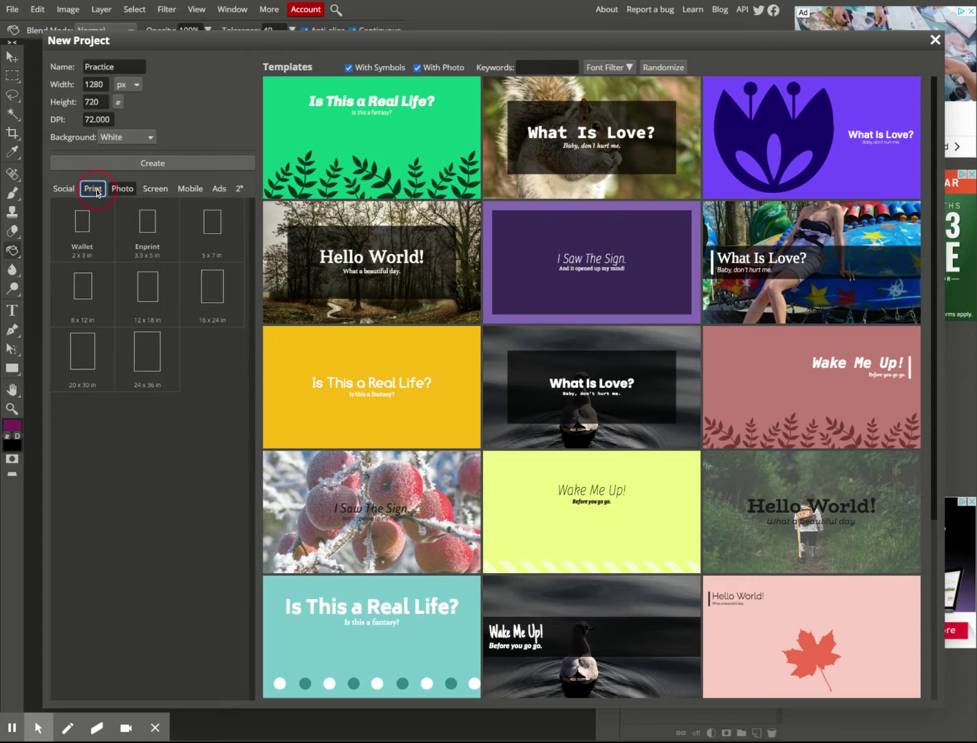
left_click(104, 371)
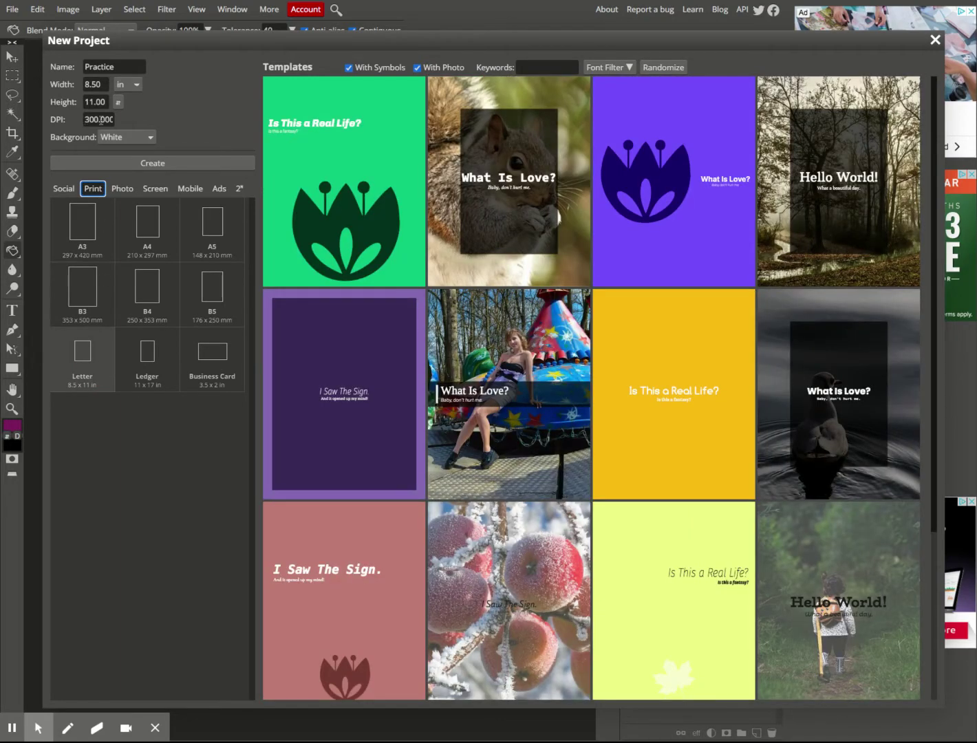
left_click(155, 188)
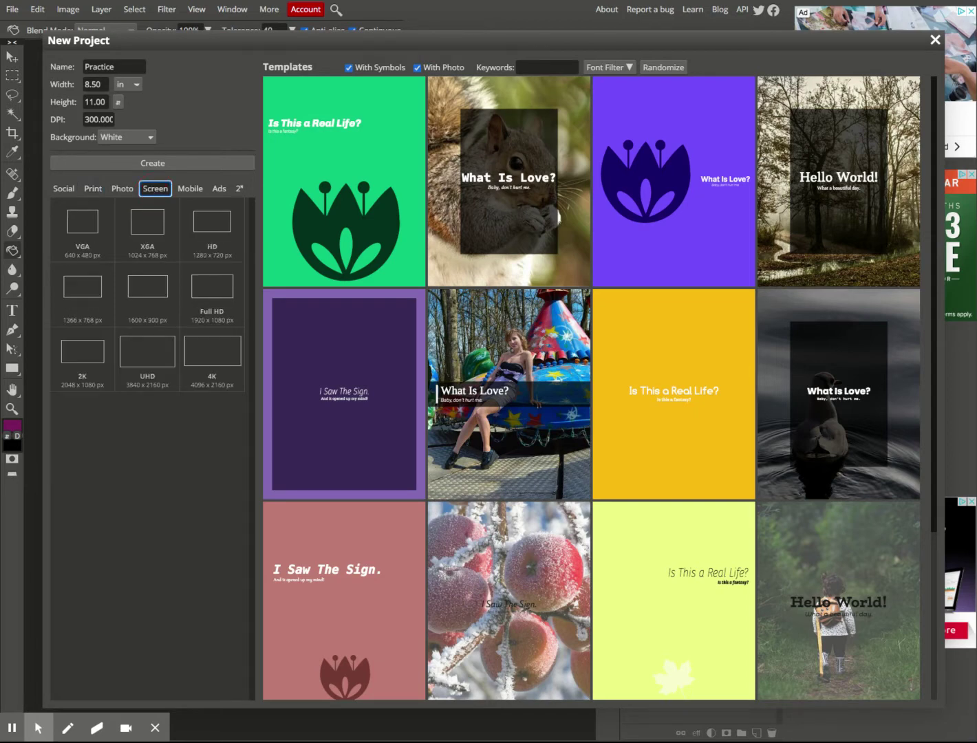
left_click(218, 233)
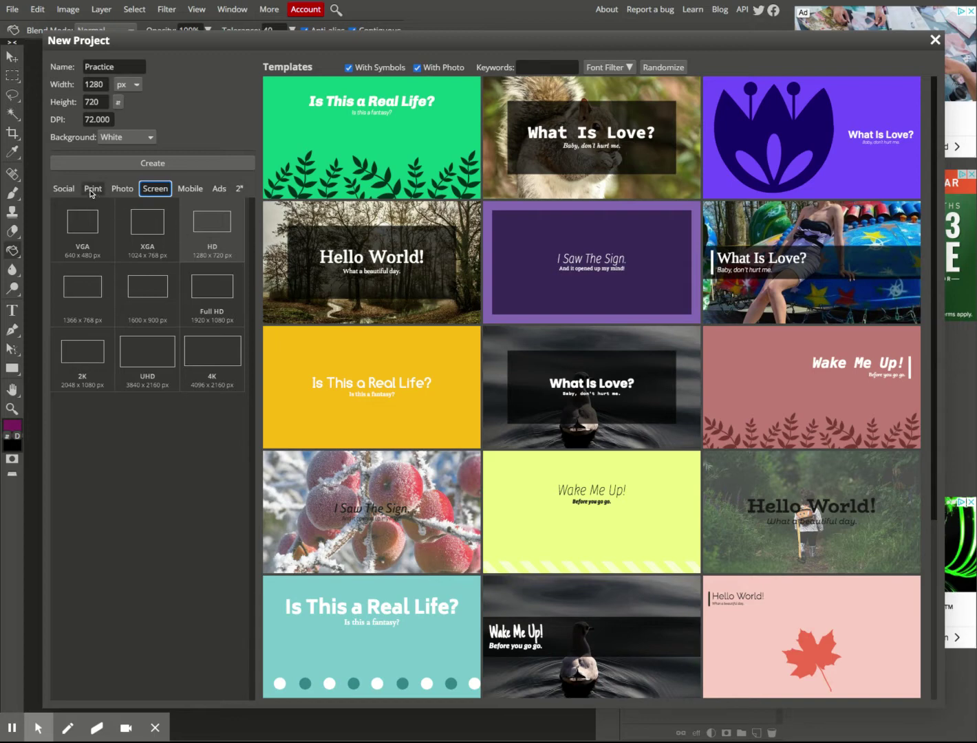
left_click(165, 163)
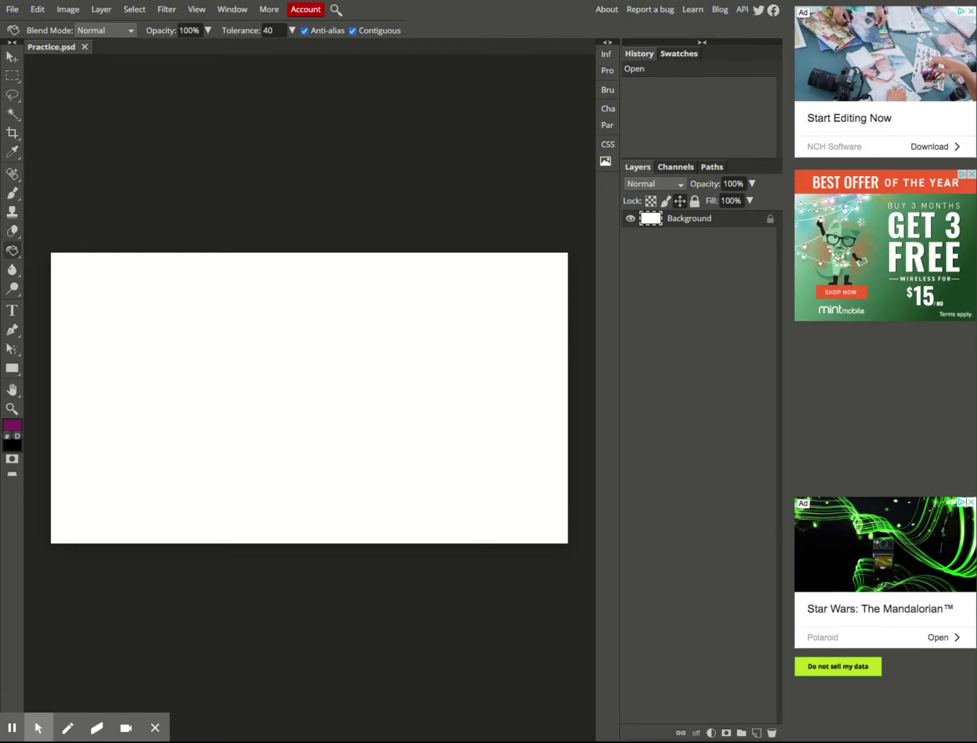
Step: Go through the Move, Rectangle Select and Lasso Select tools and their variants
left_click(11, 58)
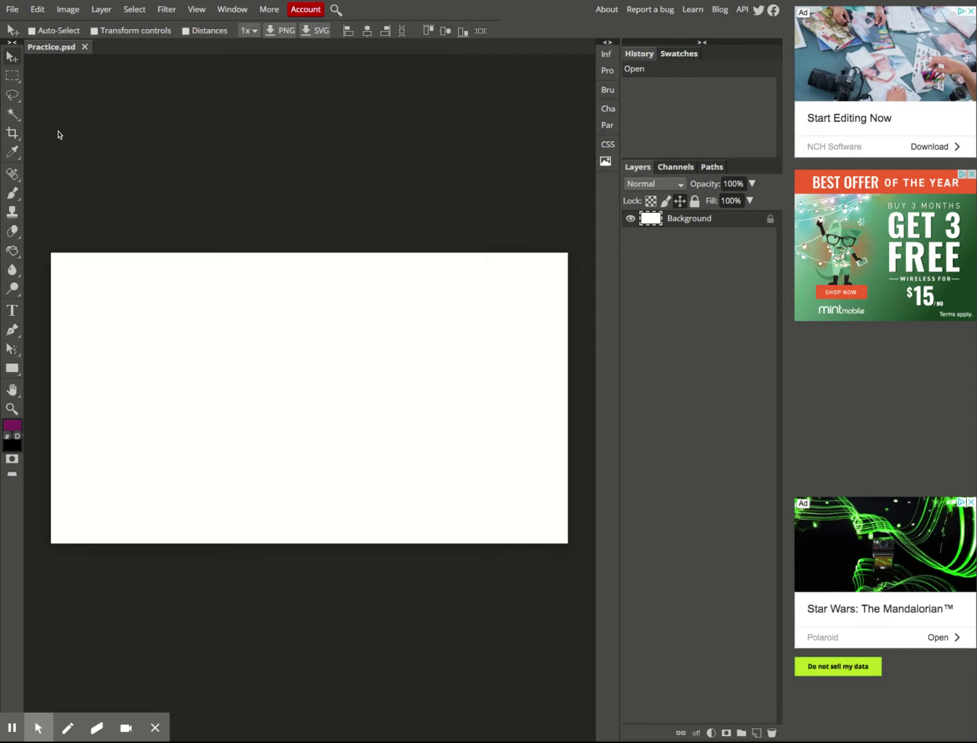
left_click(17, 77)
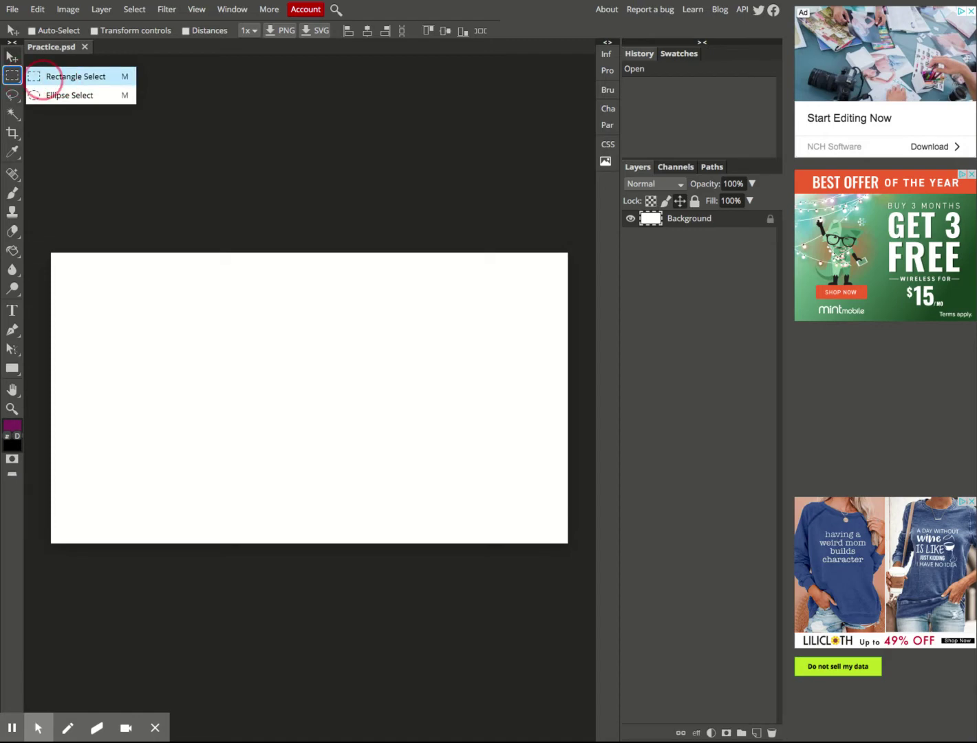
left_click(13, 74)
mouse_move(14, 99)
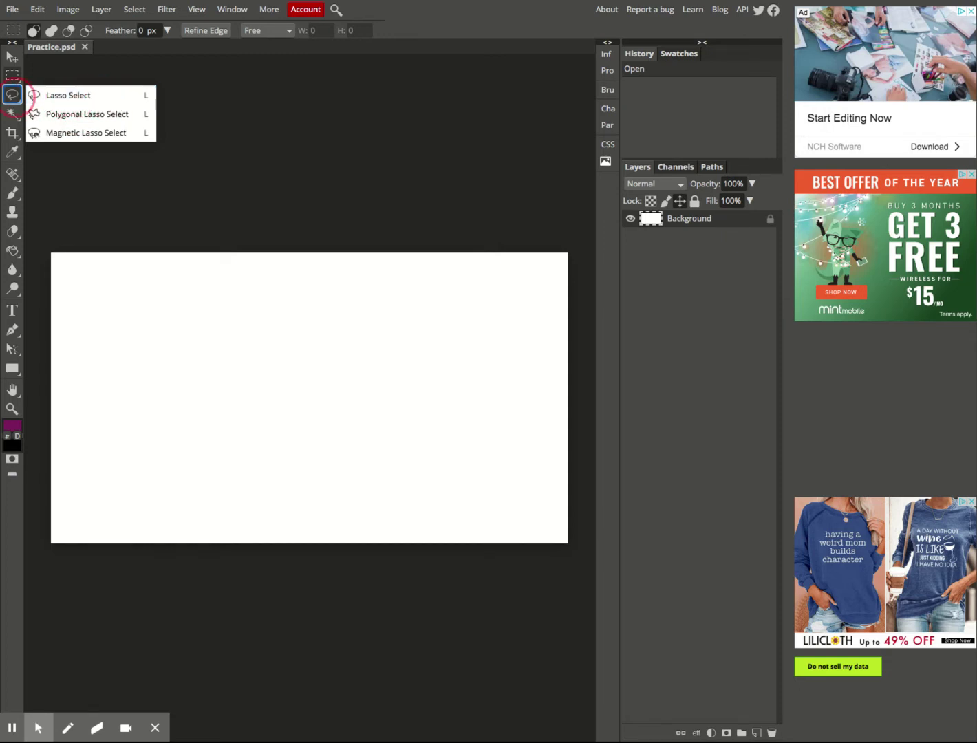
left_click(13, 95)
Step: Examine the Object Selection, Quick Selection and Magic Wand variants, choose Magic Wand, and switch to the Eyedropper
left_click(14, 115)
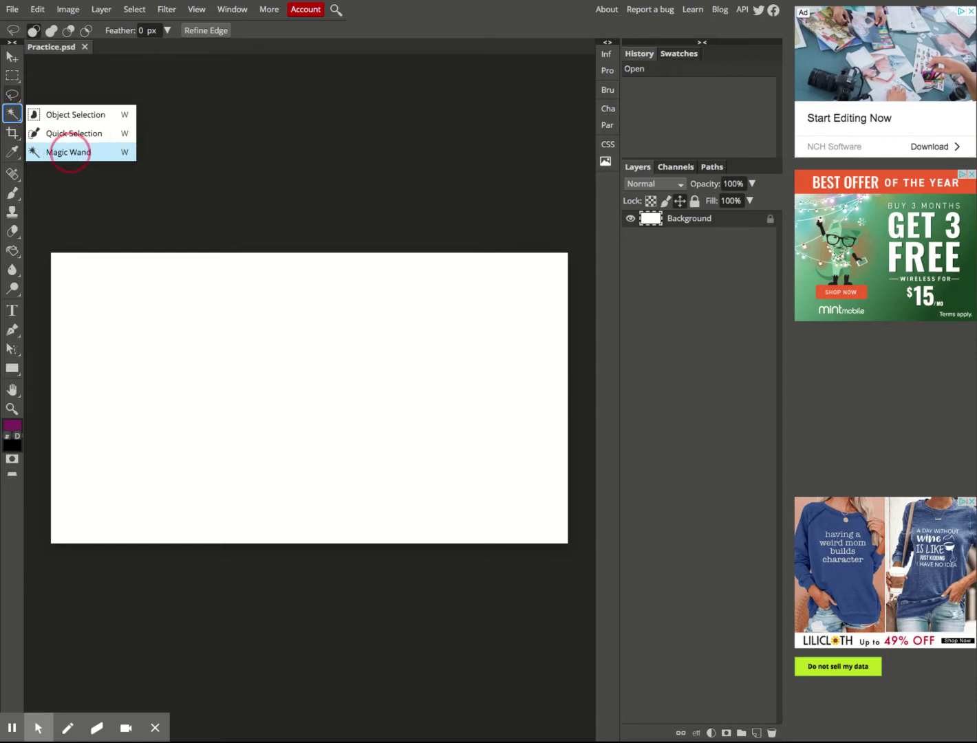
left_click(13, 115)
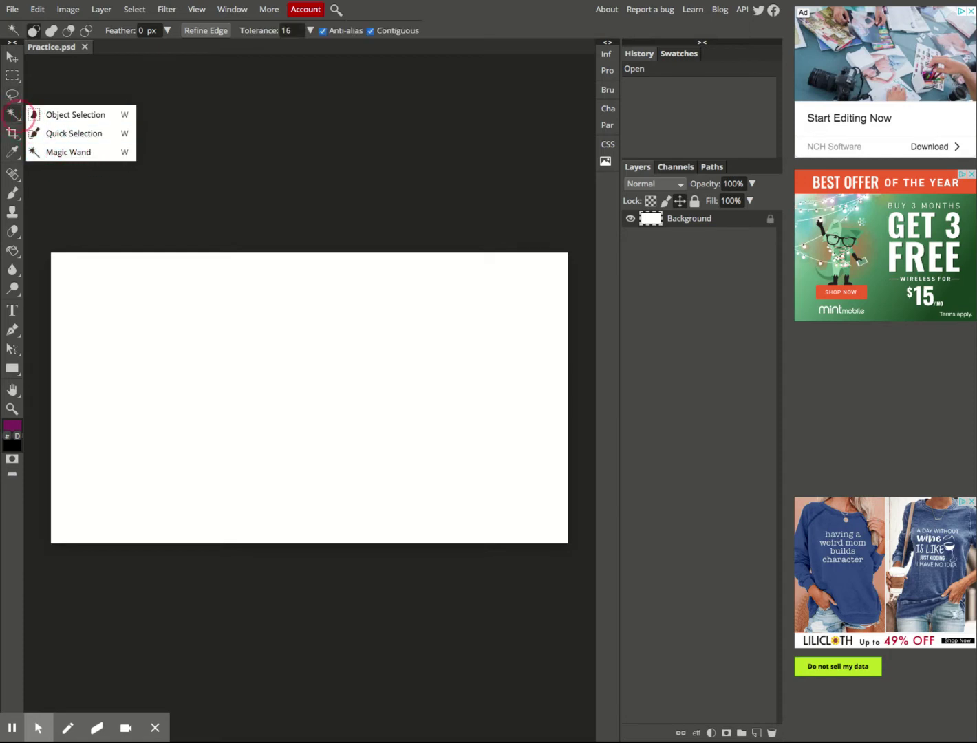
left_click(12, 112)
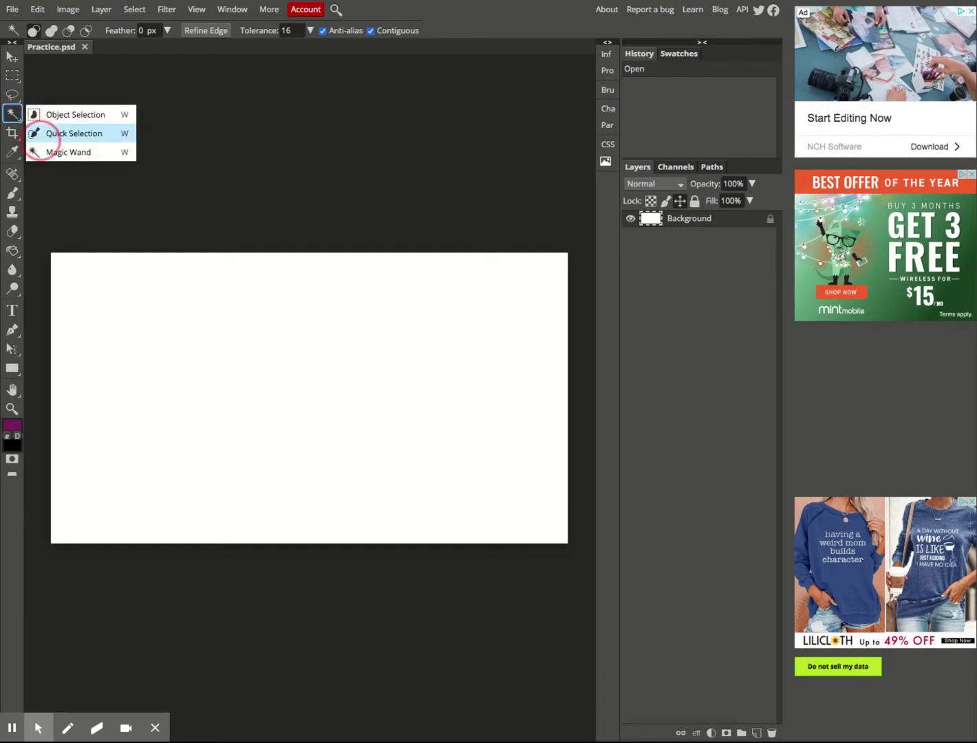
left_click(42, 152)
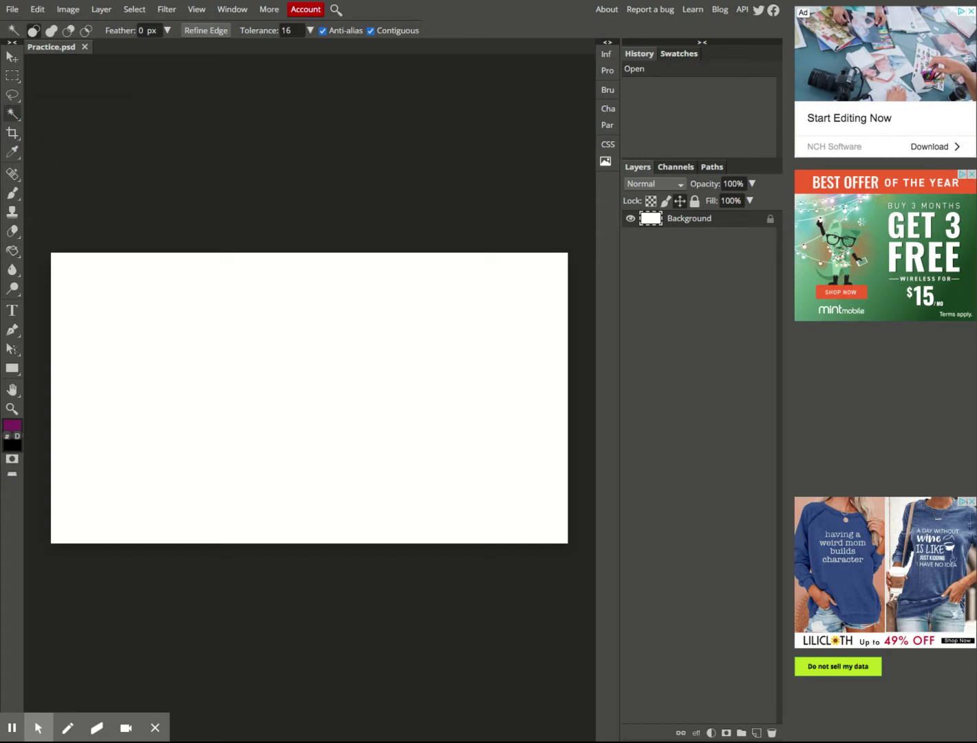
left_click(13, 153)
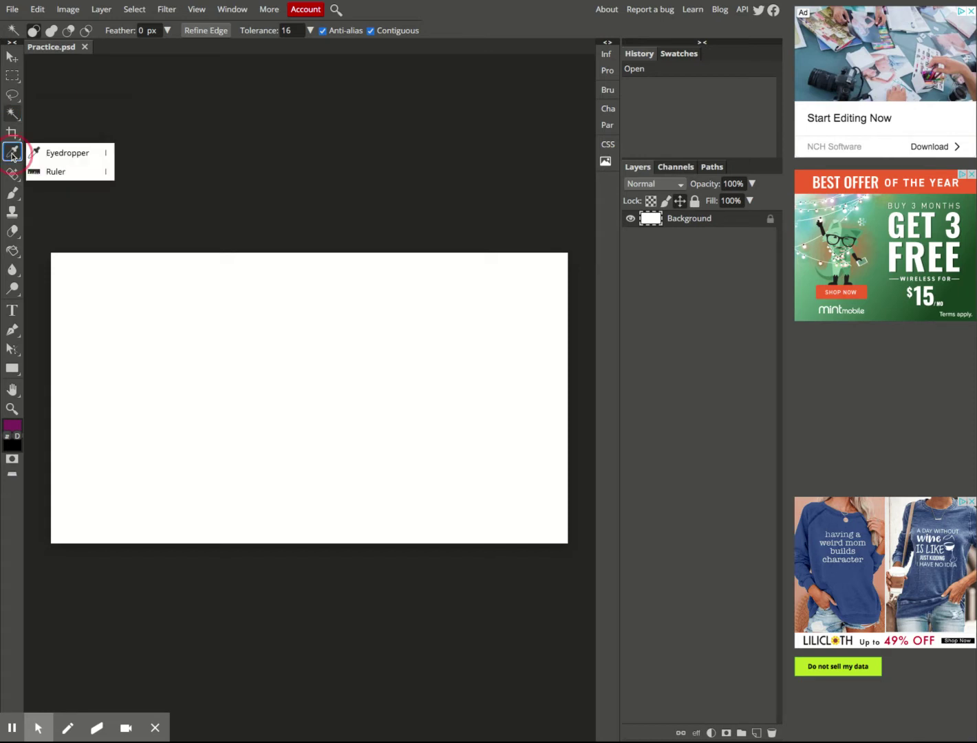
left_click(60, 157)
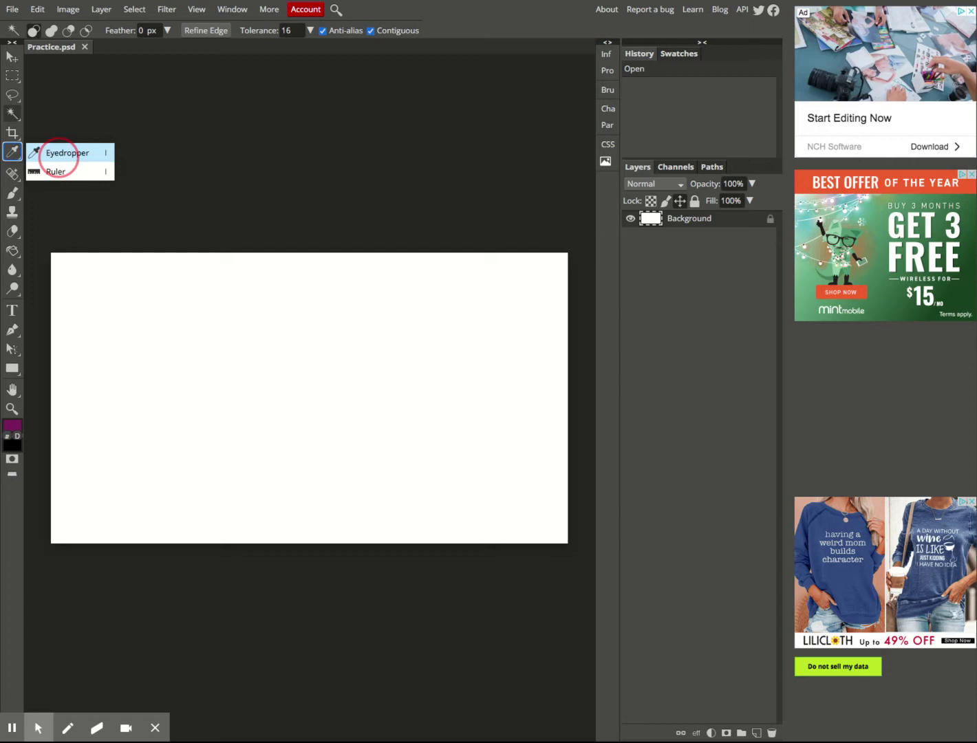
Step: Examine the brush and eraser variants, activating the Brush Tool and the Eraser Tool in turn
left_click(13, 197)
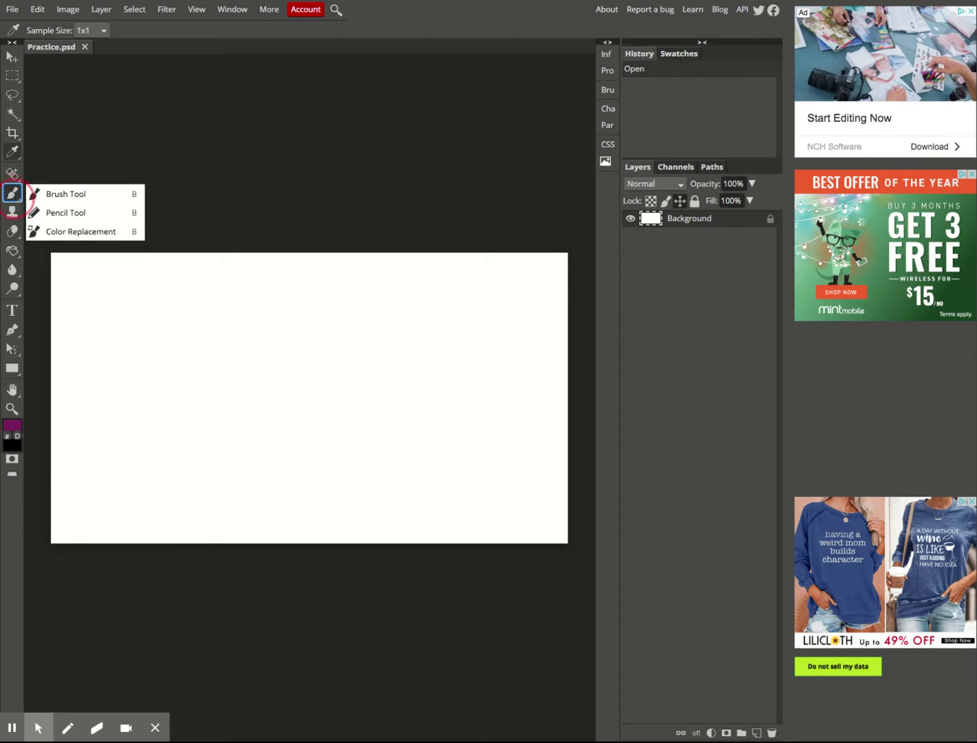
left_click(48, 195)
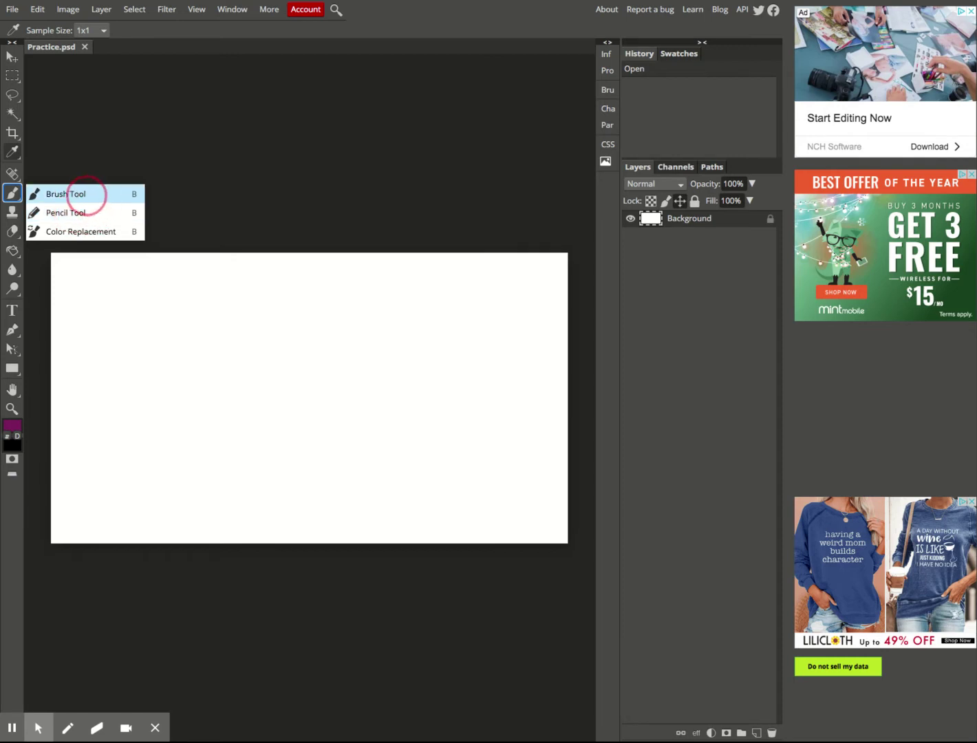
left_click(12, 193)
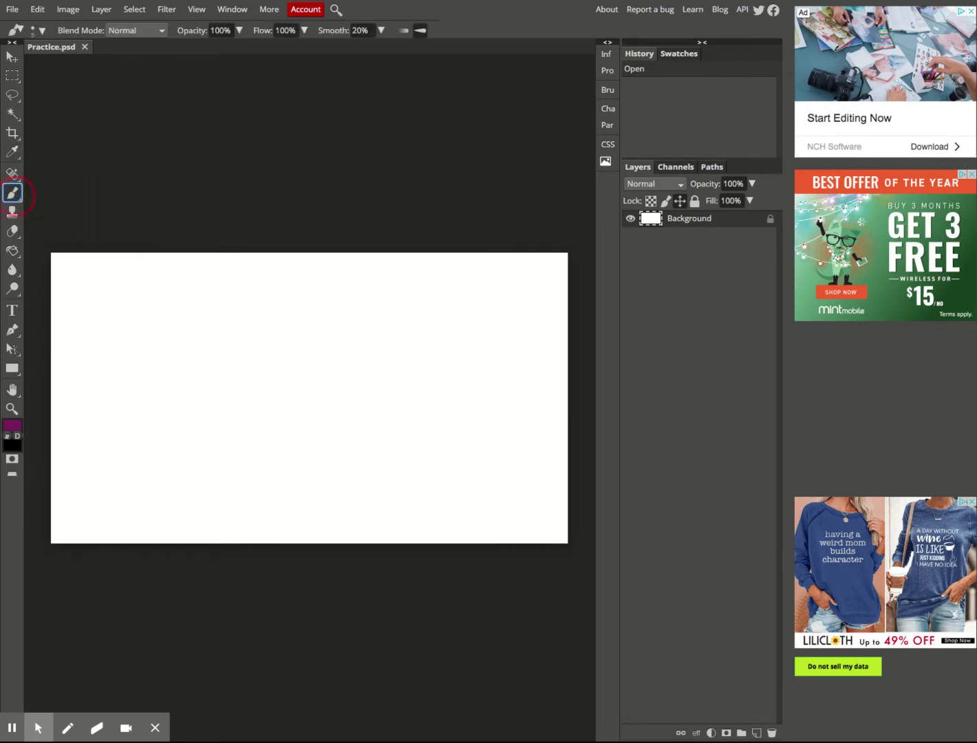
right_click(15, 236)
left_click(52, 234)
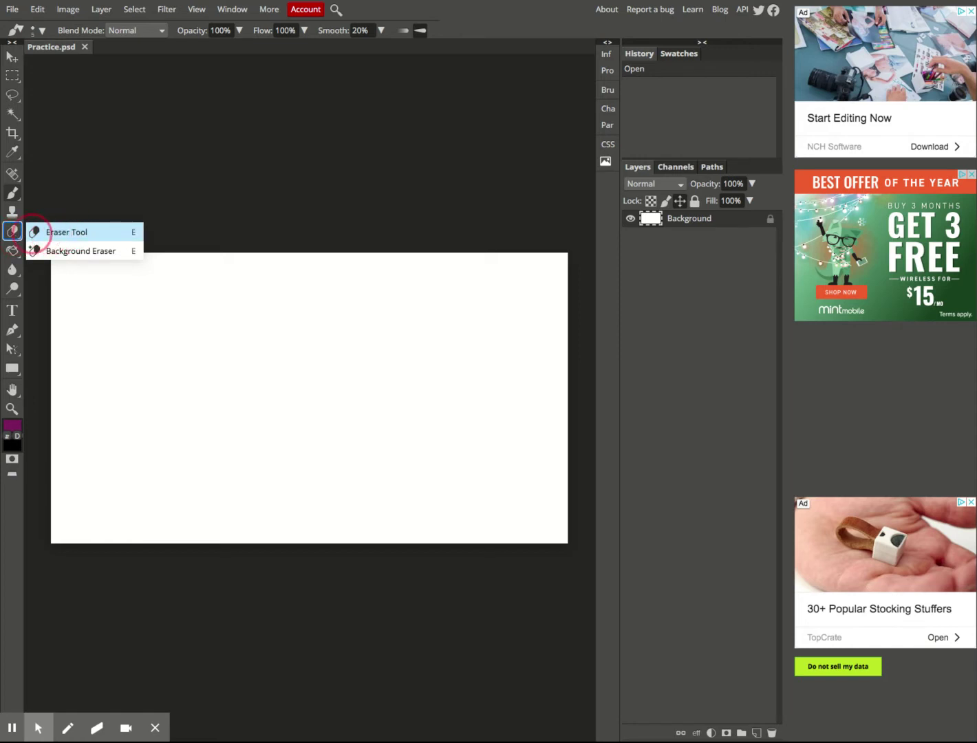
Step: Activate the Gradient Tool and switch from it to the Paint Bucket Tool
left_click(13, 251)
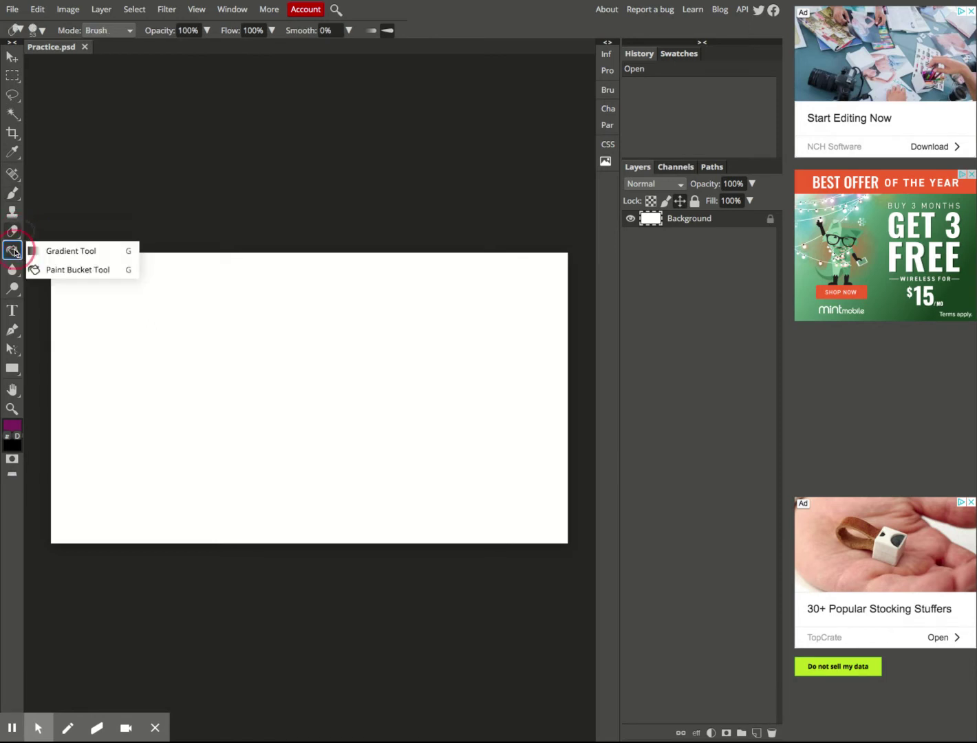
mouse_move(15, 252)
left_mouse_down()
mouse_move(43, 269)
mouse_move(48, 254)
mouse_move(66, 252)
left_mouse_up()
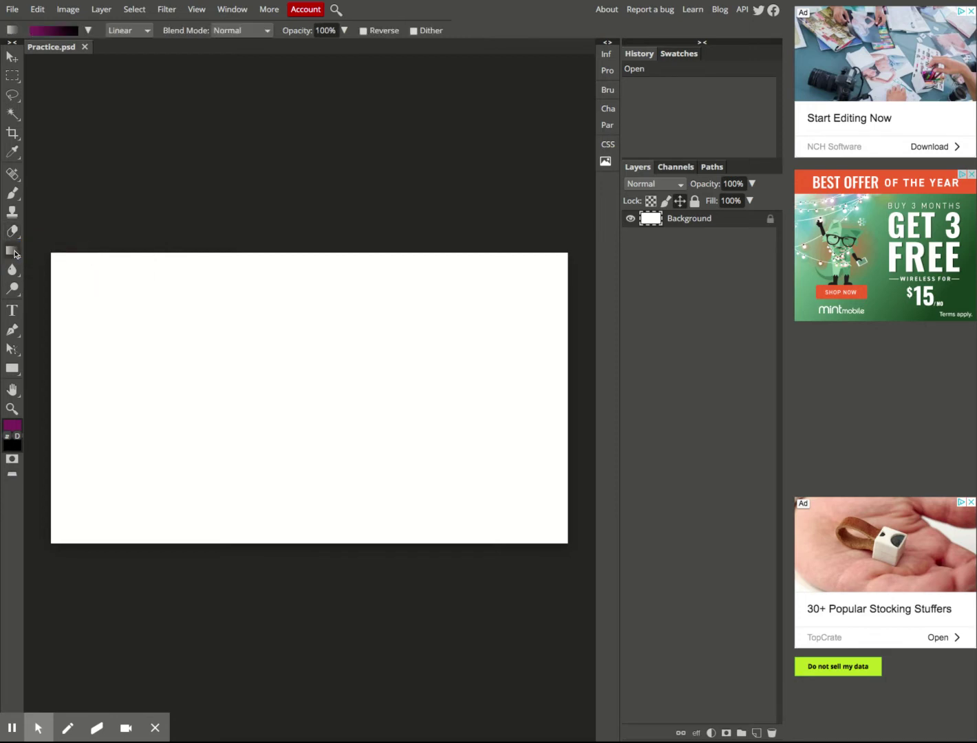
left_click(14, 252)
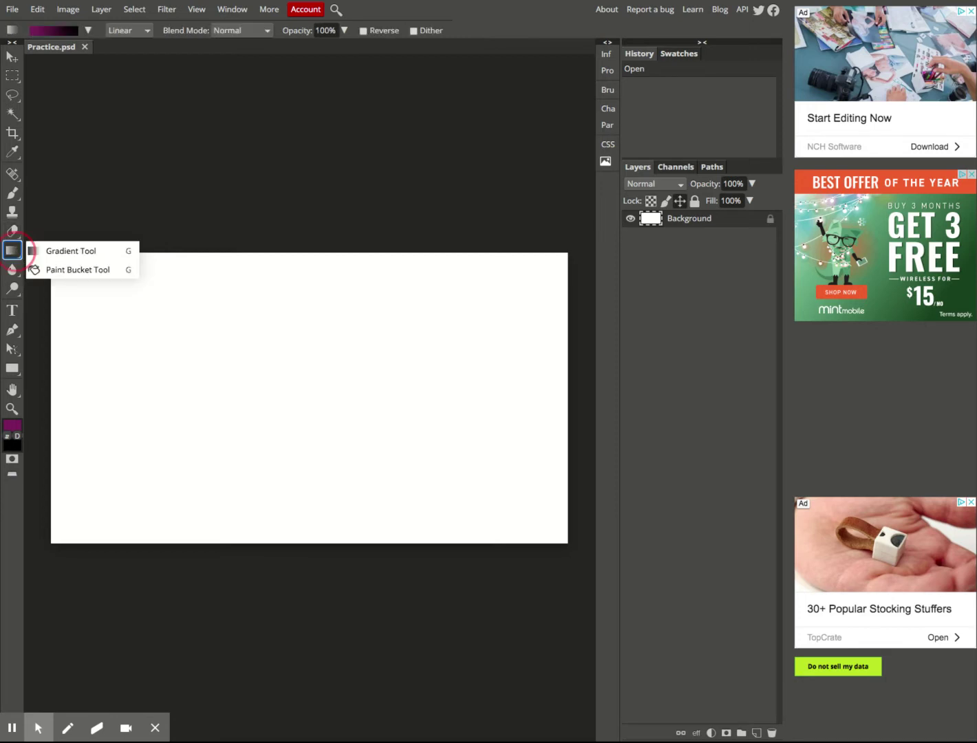
left_click_drag(13, 252, 55, 269)
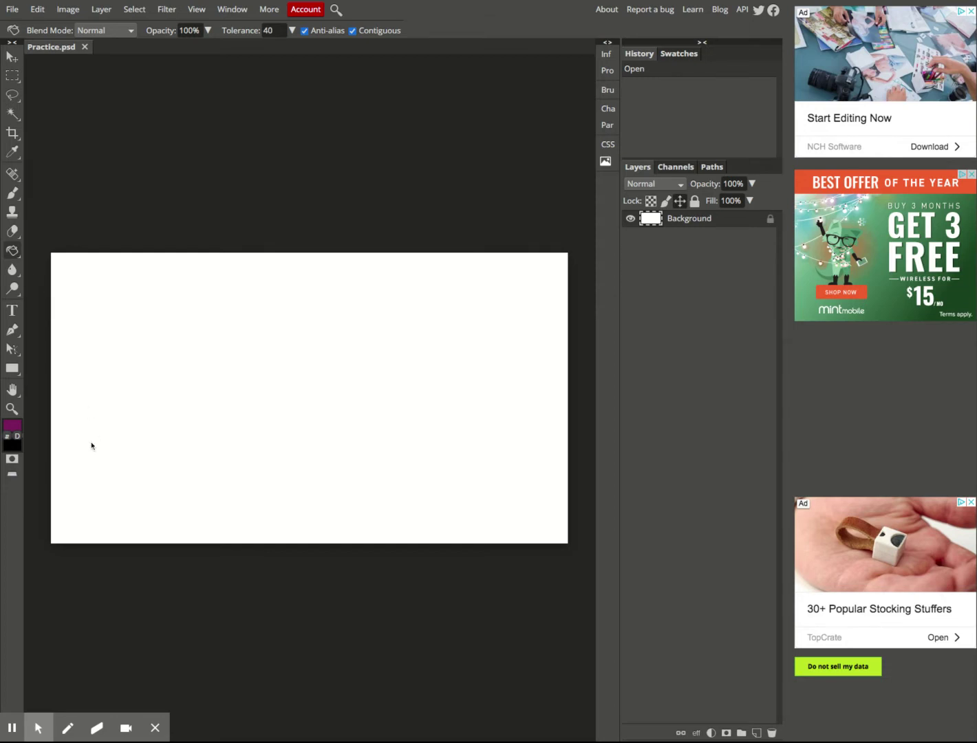
Step: Zoom in and out on the blank canvas with the Zoom tool and pan it with the Hand tool
left_click(13, 409)
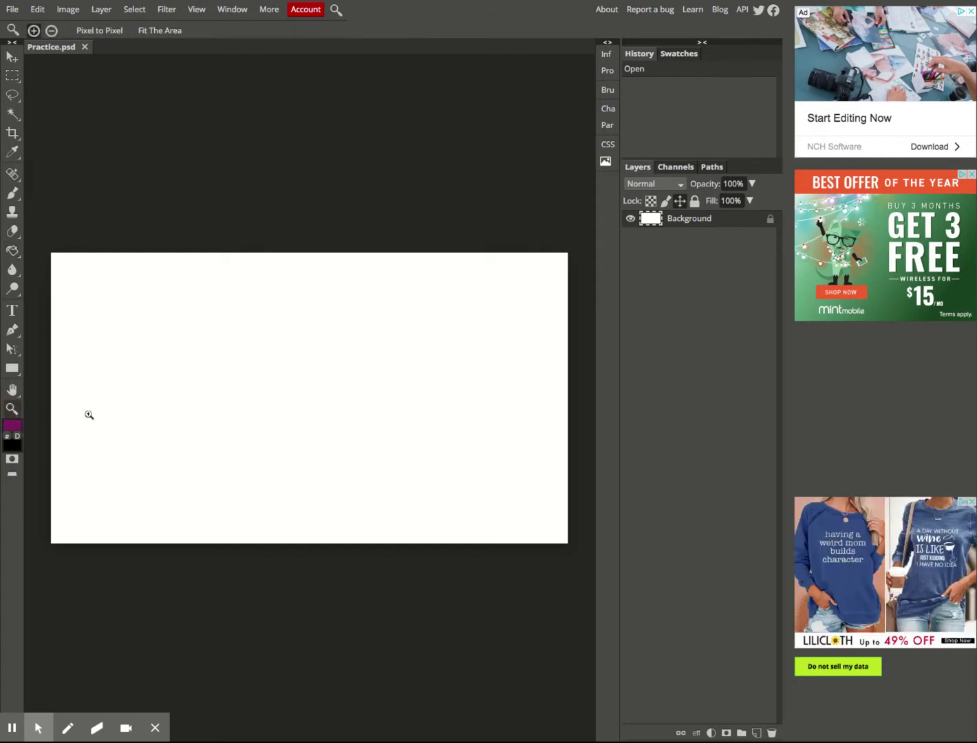
left_click(138, 414)
left_click(139, 415)
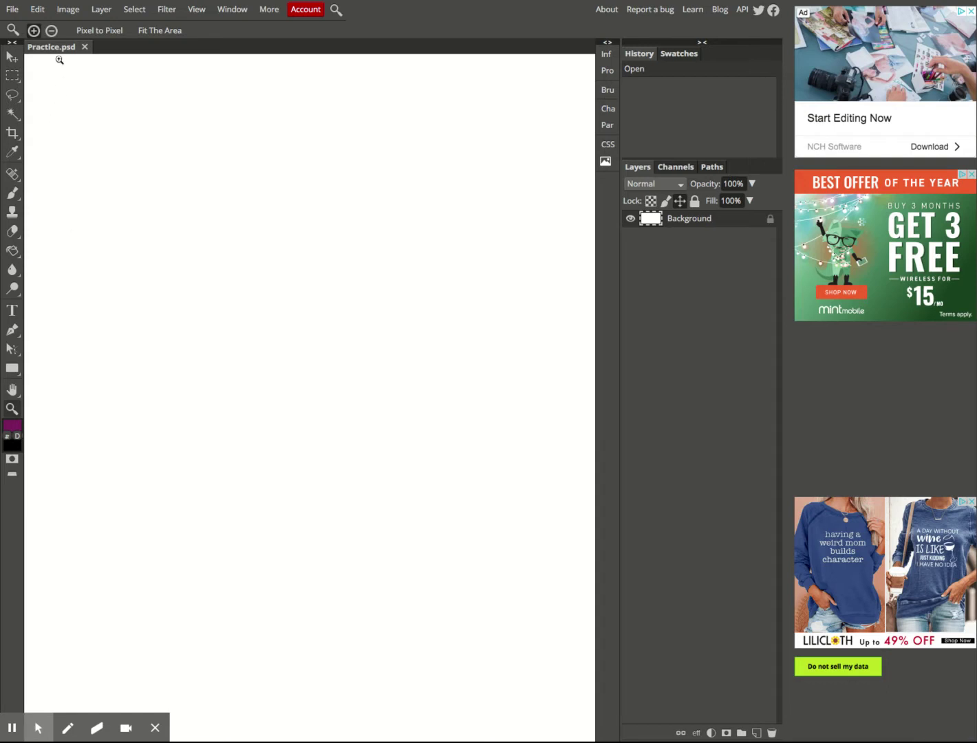
left_click(52, 31)
left_click(205, 309)
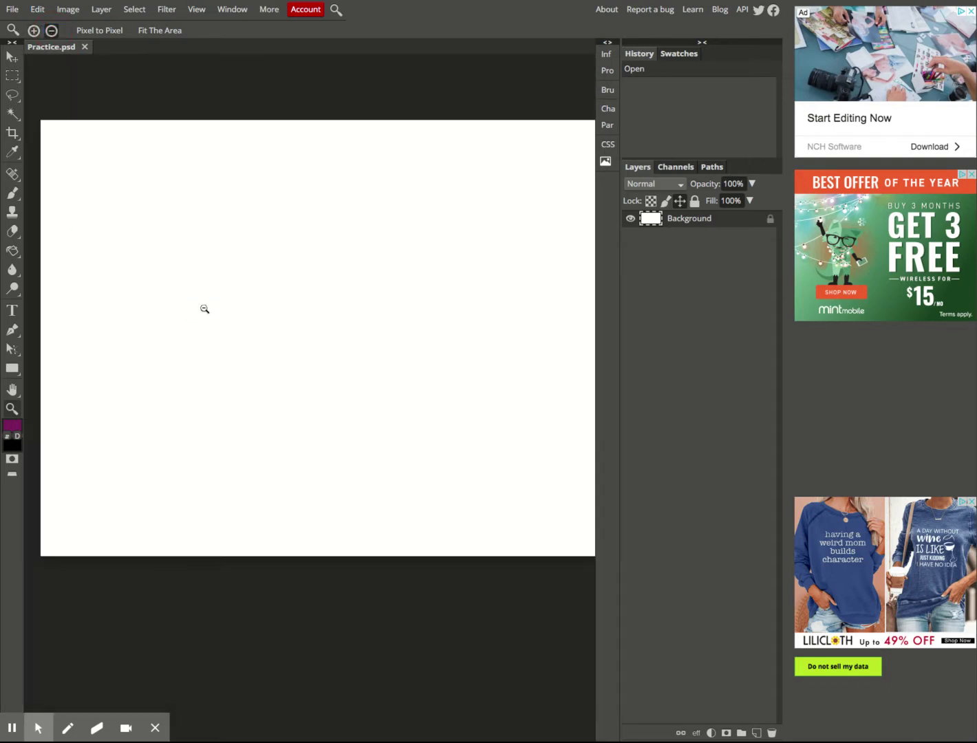
left_click(33, 30)
left_click(196, 270)
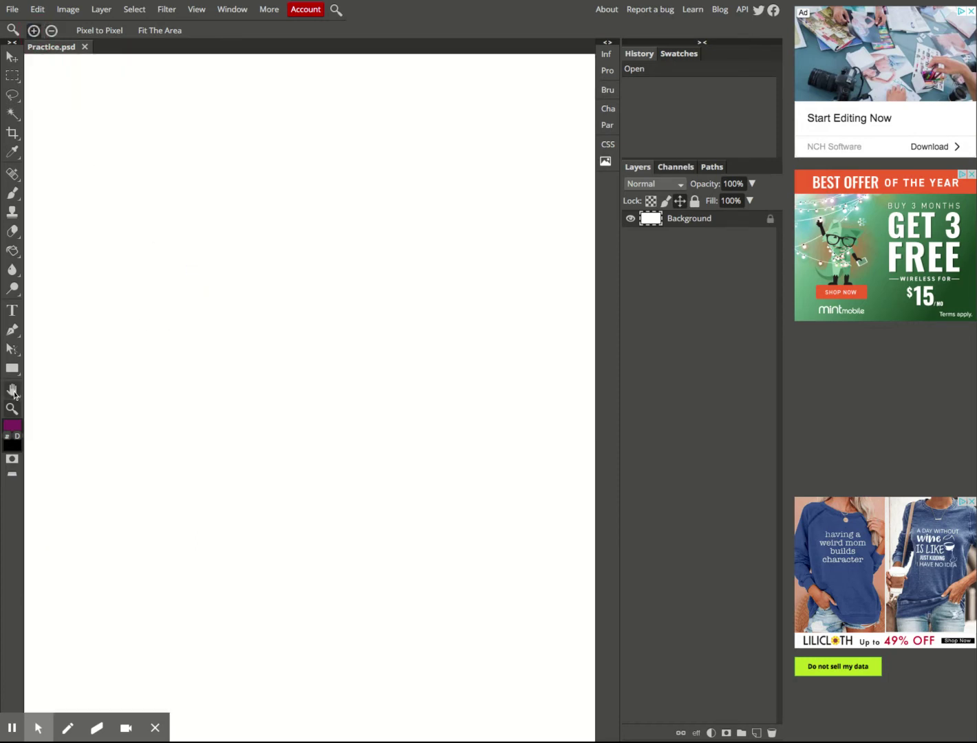
left_click(13, 391)
left_click_drag(167, 396, 368, 577)
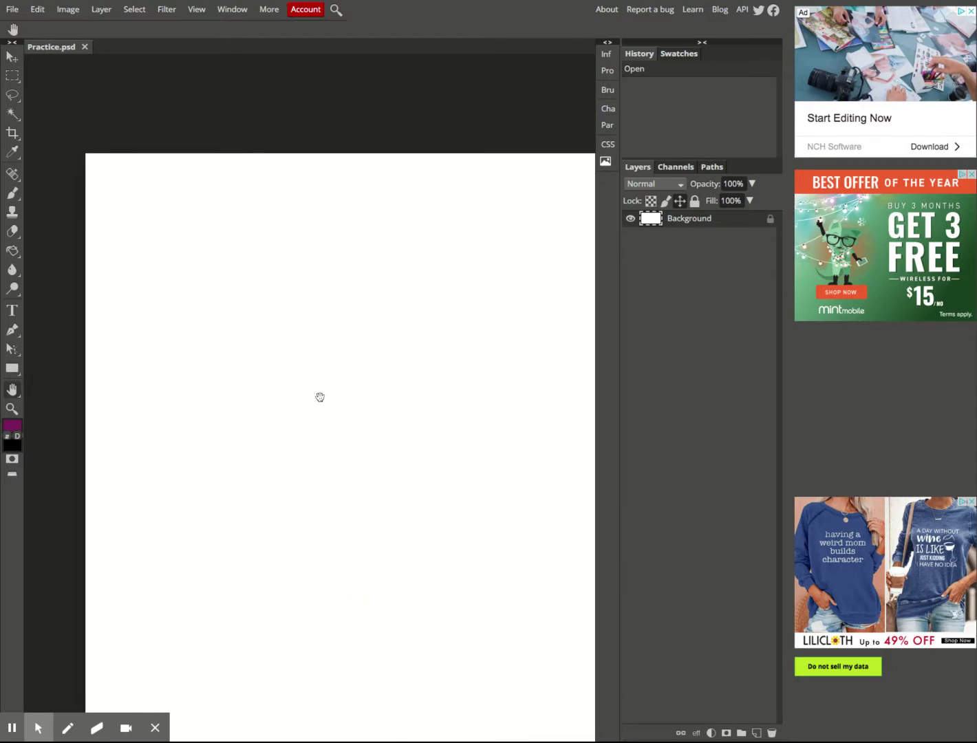
Step: Activate the Brush Tool, pan the canvas while keeping that tool active, and zoom back out
left_click(12, 194)
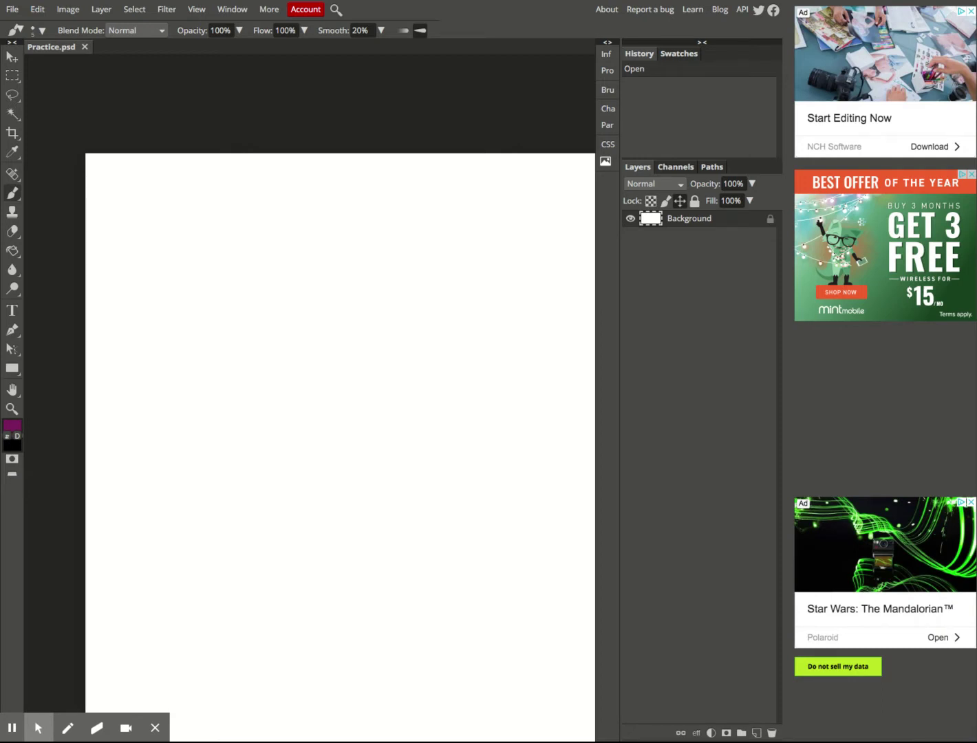
key("space")
left_click_drag(256, 359, 114, 220)
left_click_drag(308, 379, 203, 280)
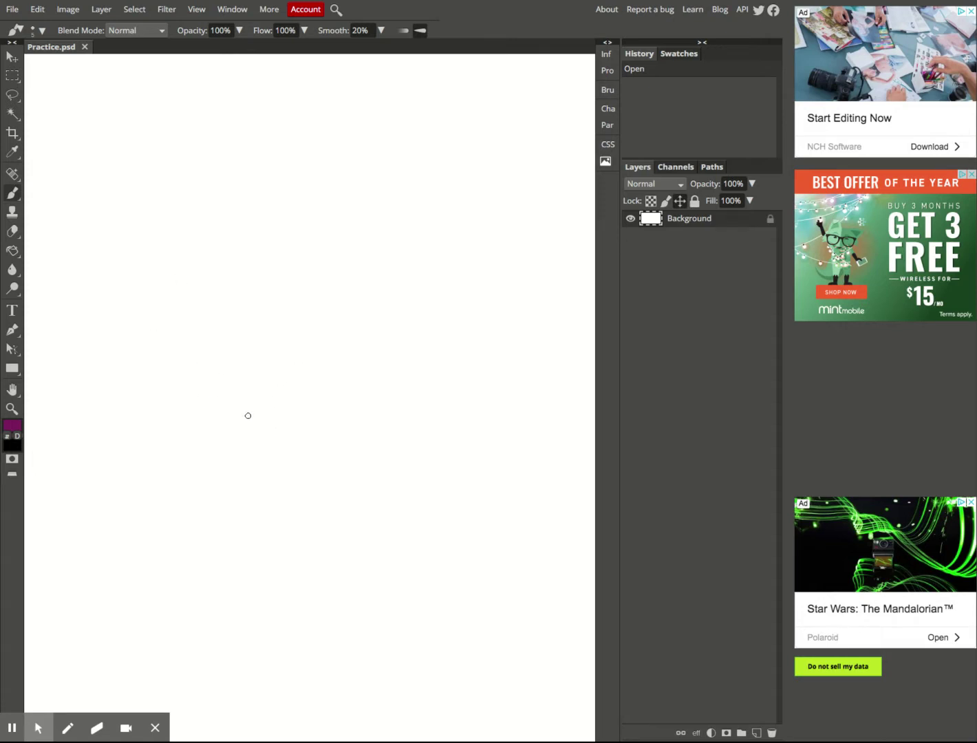
key("ctrl+minus")
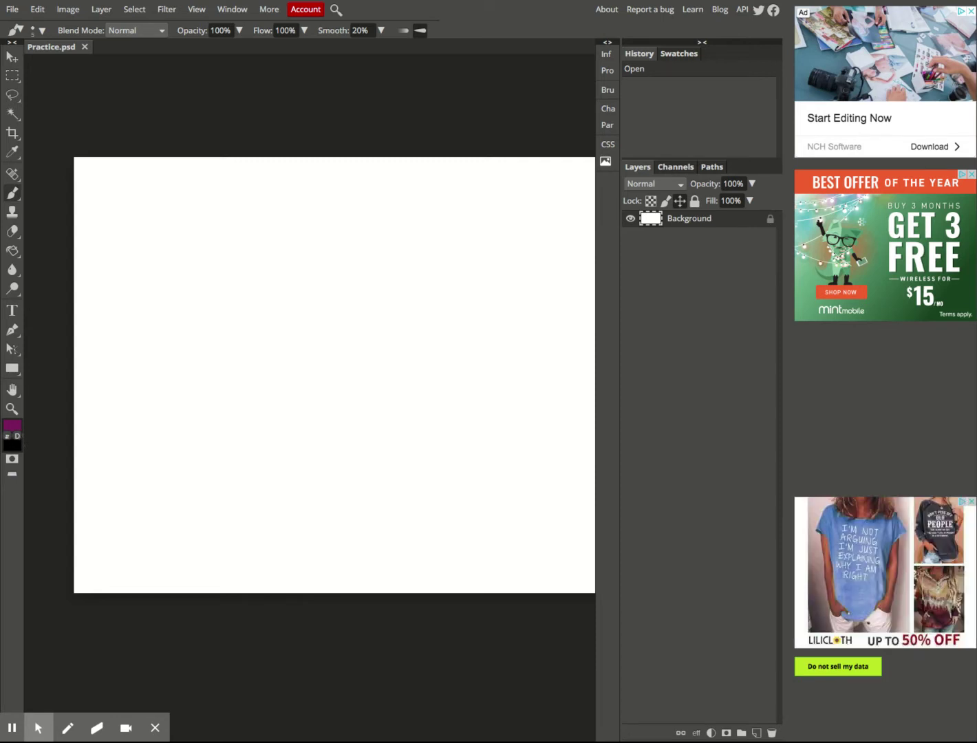
Step: Restore and swap the default colours, then try vivid pink, dark and pale shades at a 336° hue for the foreground
left_click(17, 436)
left_click(8, 437)
left_click(15, 427)
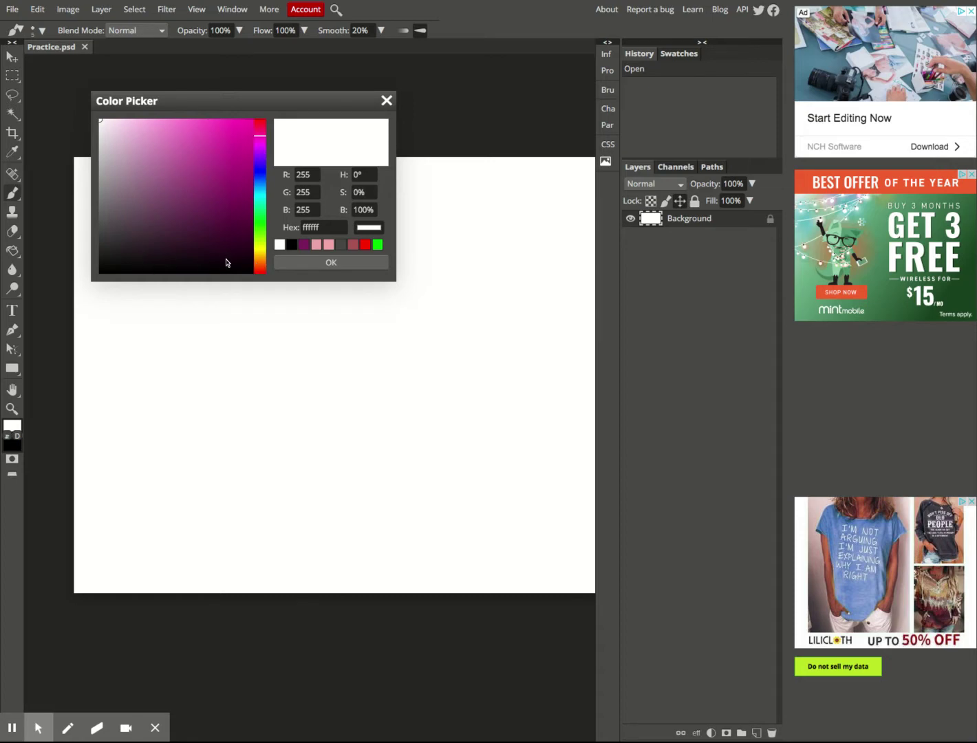
left_click(133, 125)
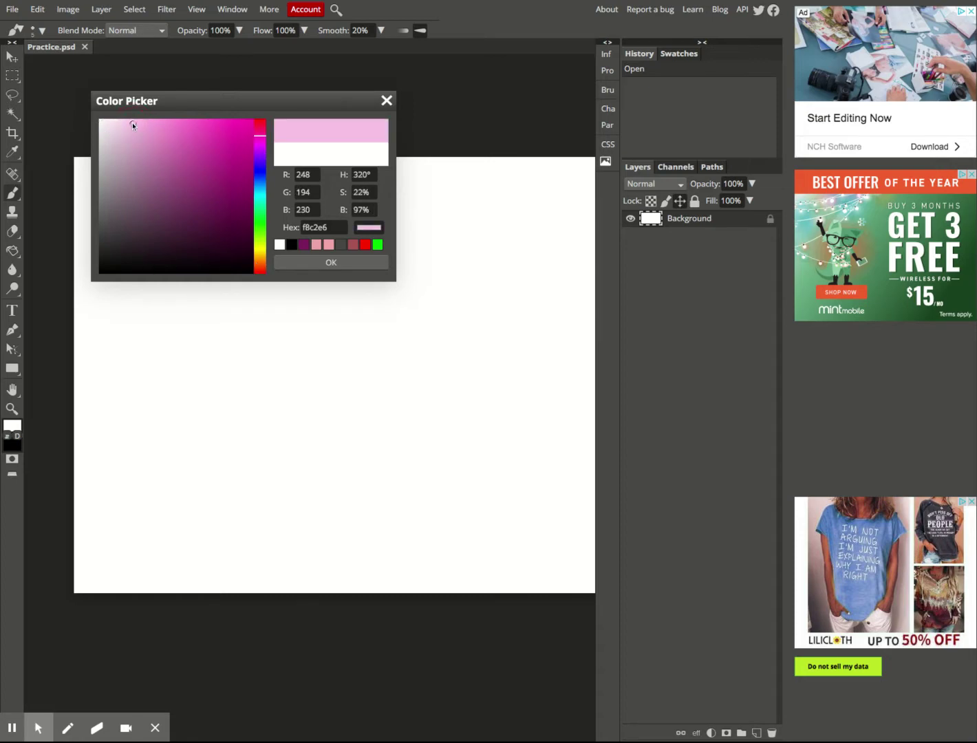
mouse_move(262, 135)
left_mouse_down()
mouse_move(260, 258)
mouse_move(259, 129)
left_mouse_up()
left_click(250, 127)
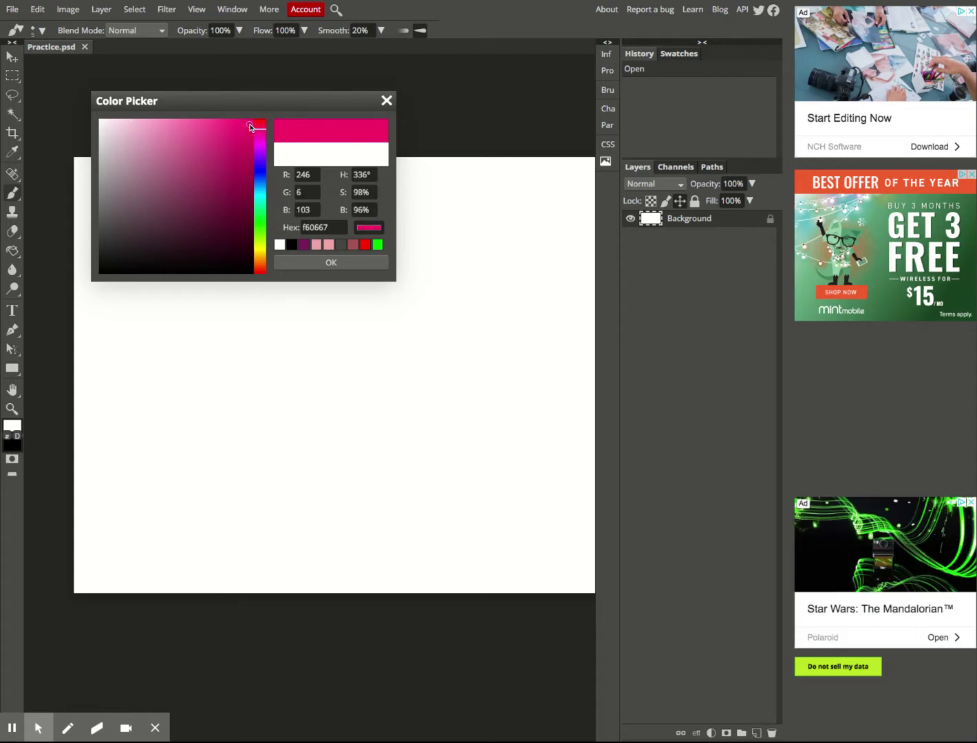
left_click(250, 252)
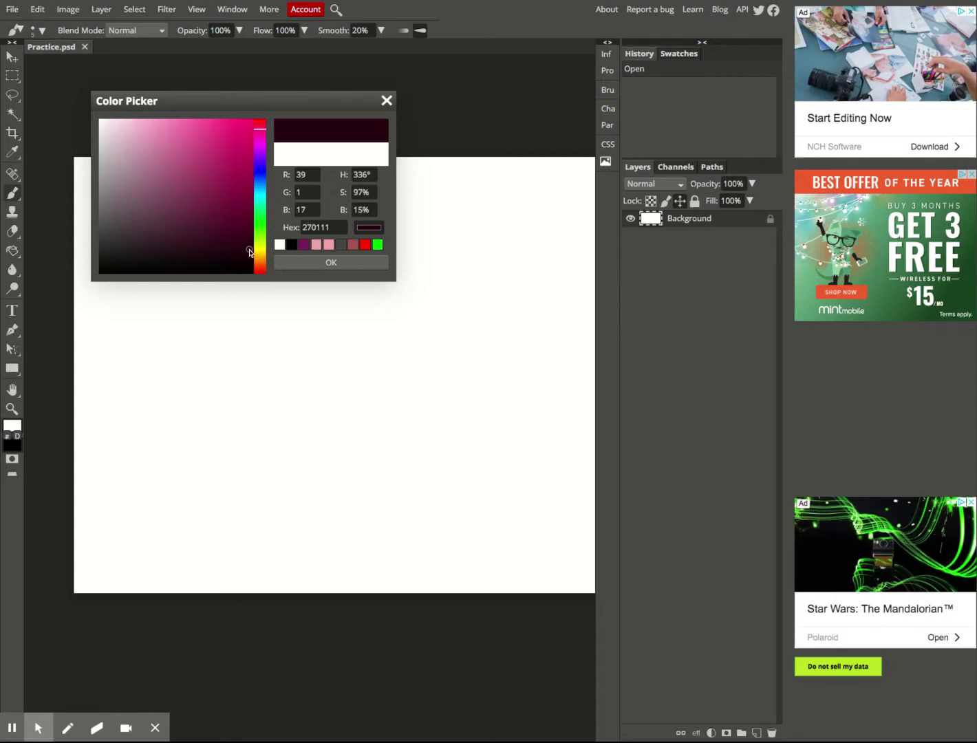
left_click(111, 243)
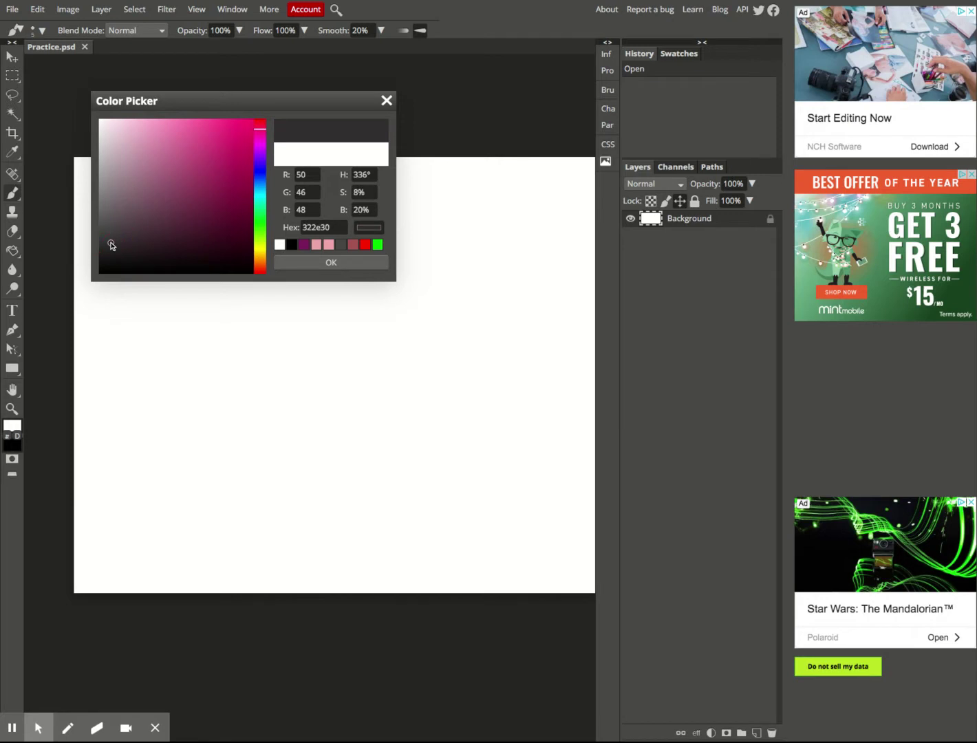
left_click(115, 139)
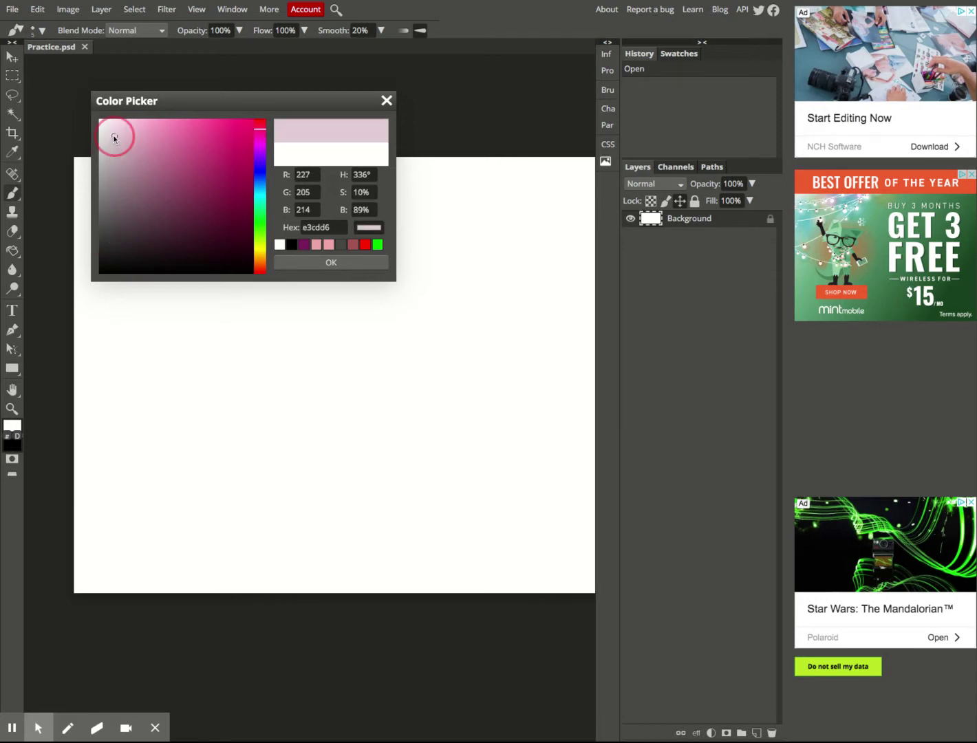
Step: Try more pink shades, apply ca5d8a as the foreground colour, and restore the default black foreground and white background
left_click(135, 165)
left_click(184, 142)
left_click(195, 178)
left_click(139, 186)
left_click(206, 212)
left_click(133, 144)
left_click(182, 153)
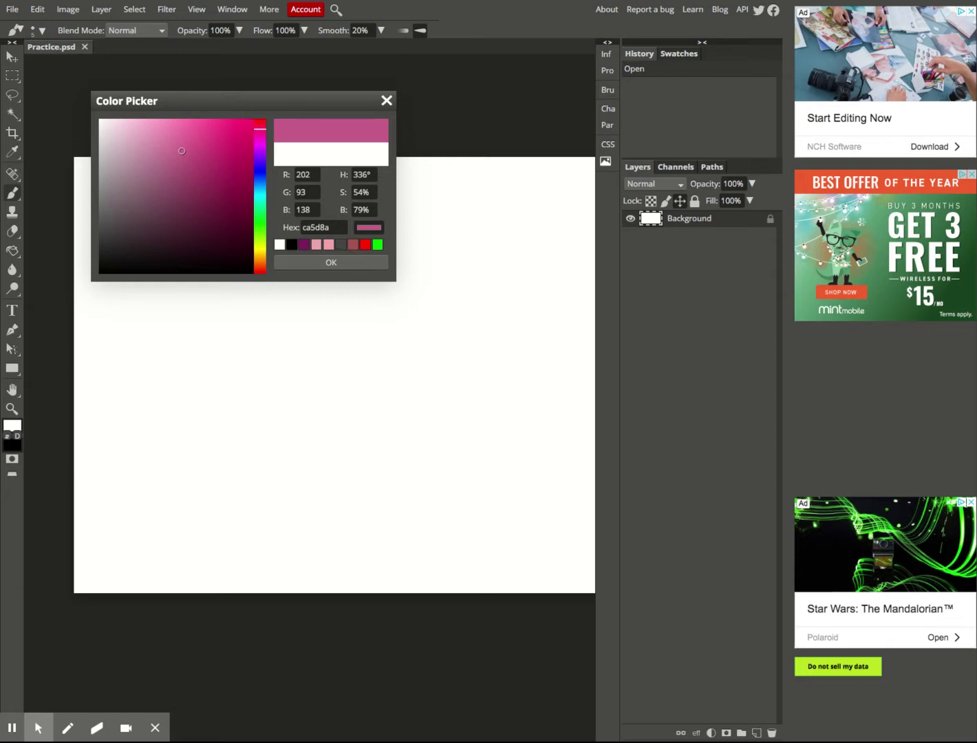
left_click(320, 263)
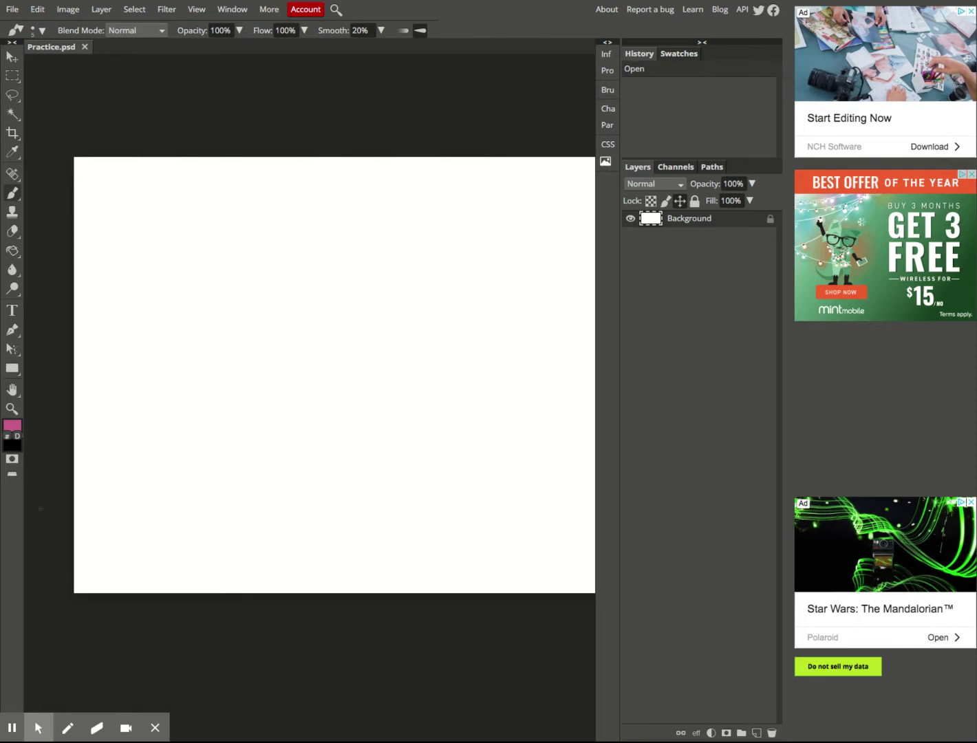
left_click(17, 437)
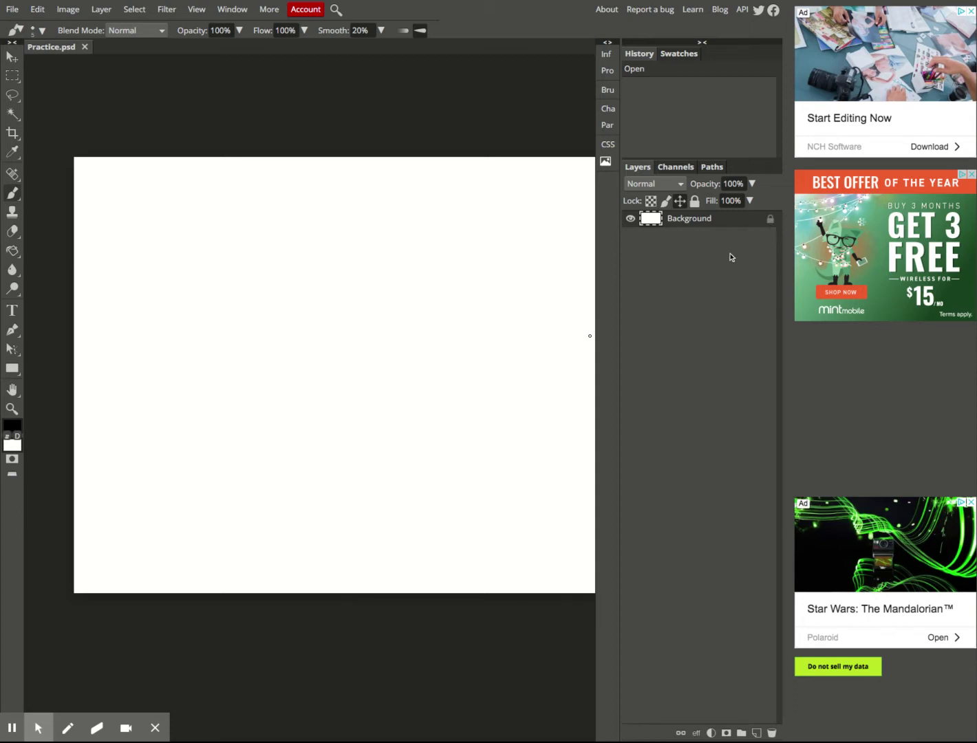
Step: Replace the Background layer's position lock with a full lock, and toggle the layer's visibility, leaving it shown
left_click(770, 219)
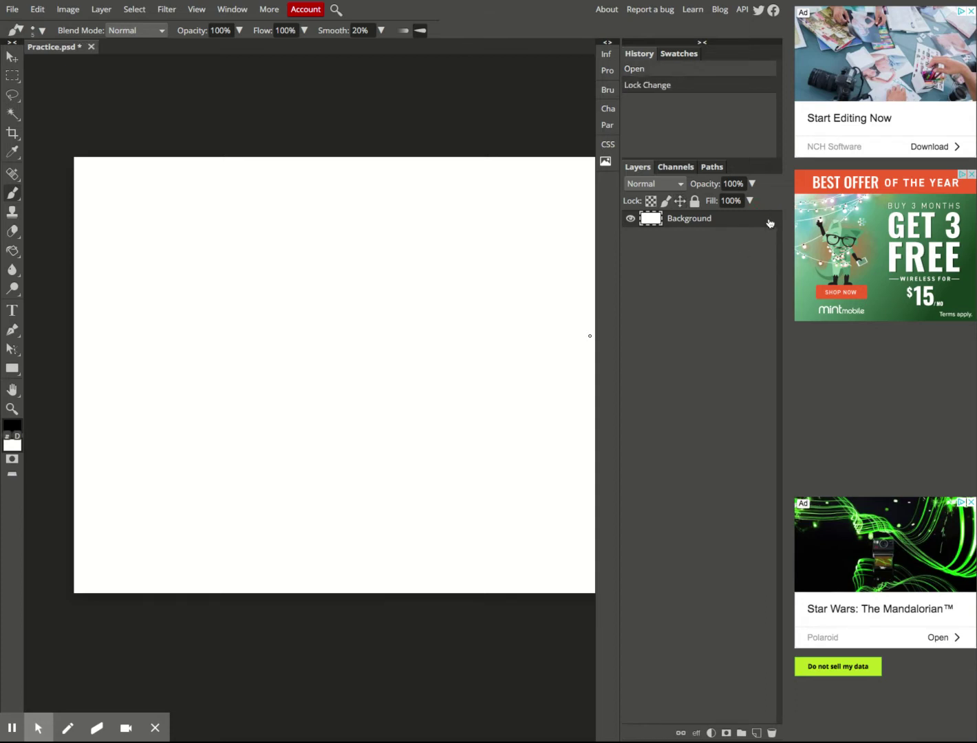
left_click(696, 202)
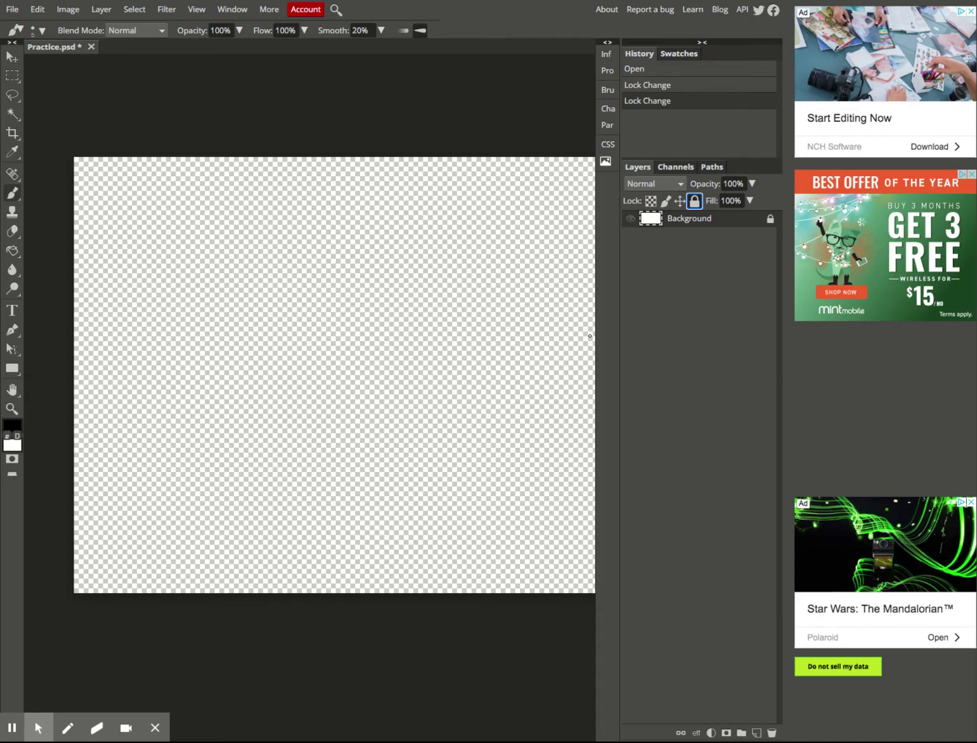
left_click(631, 219)
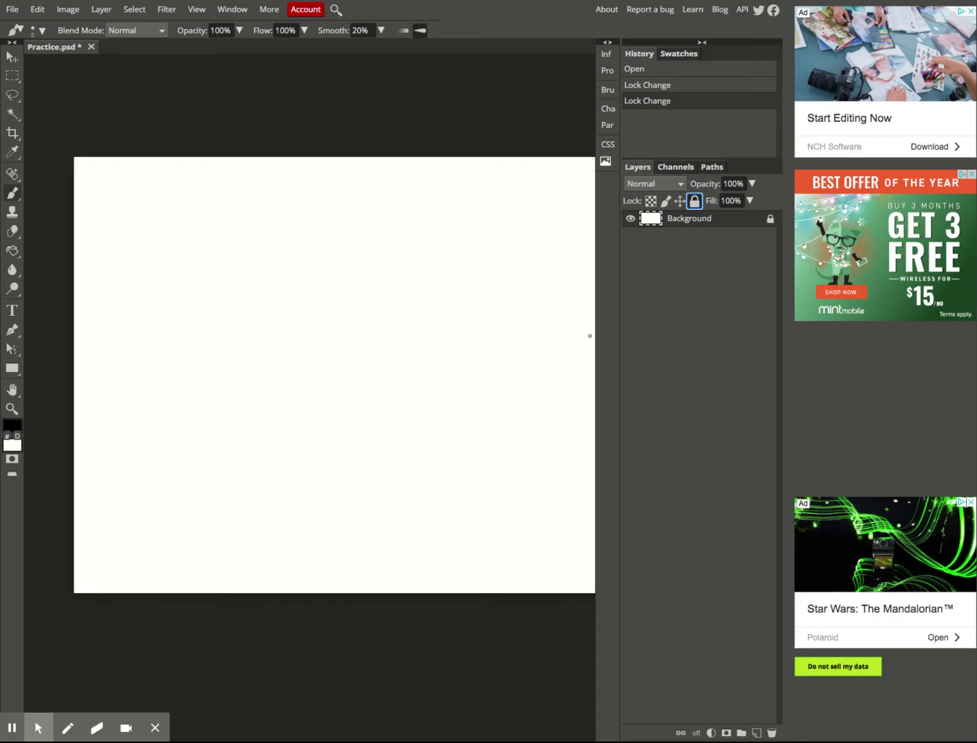
left_click(630, 219)
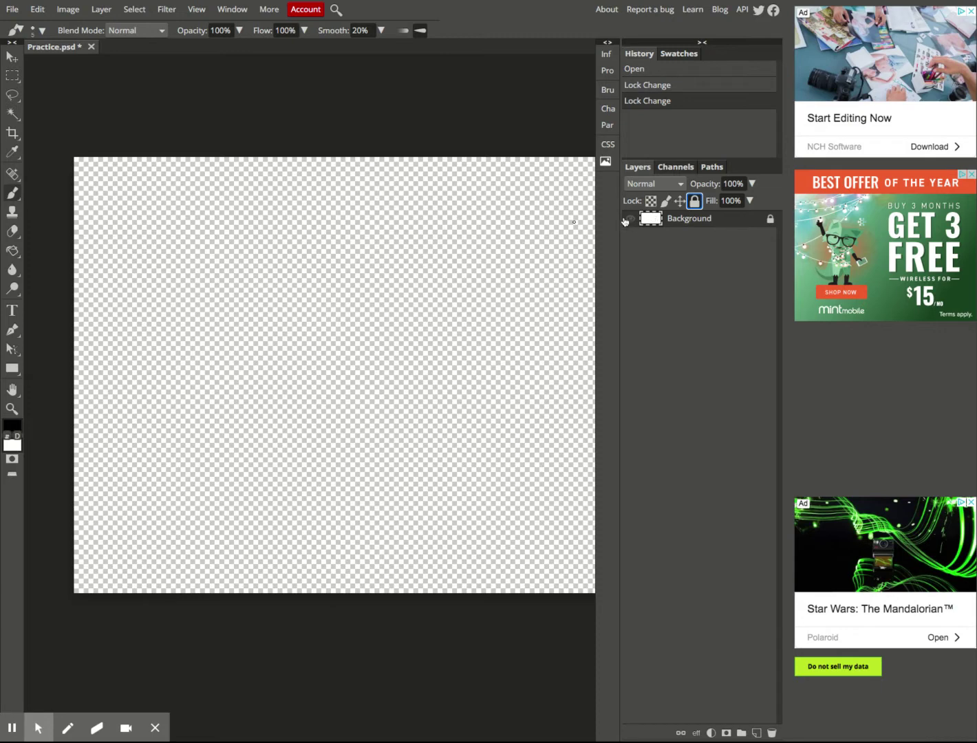
left_click(629, 219)
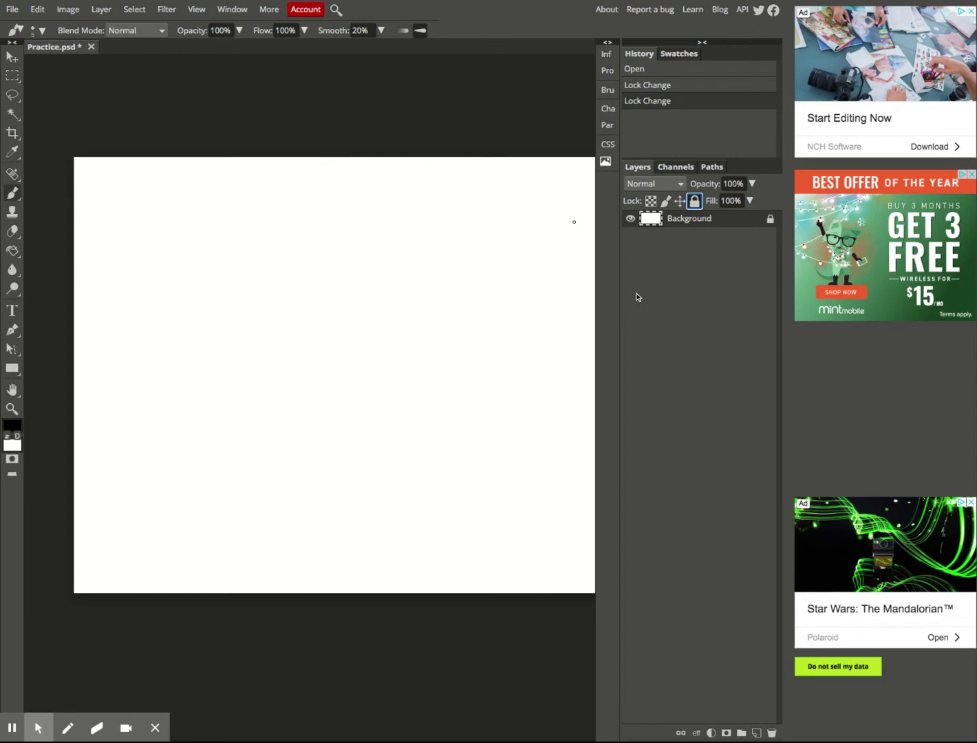
Step: Try erasing a winding stroke on the temporarily unlocked Background layer, undo it, and fully lock the layer again
left_click(770, 222)
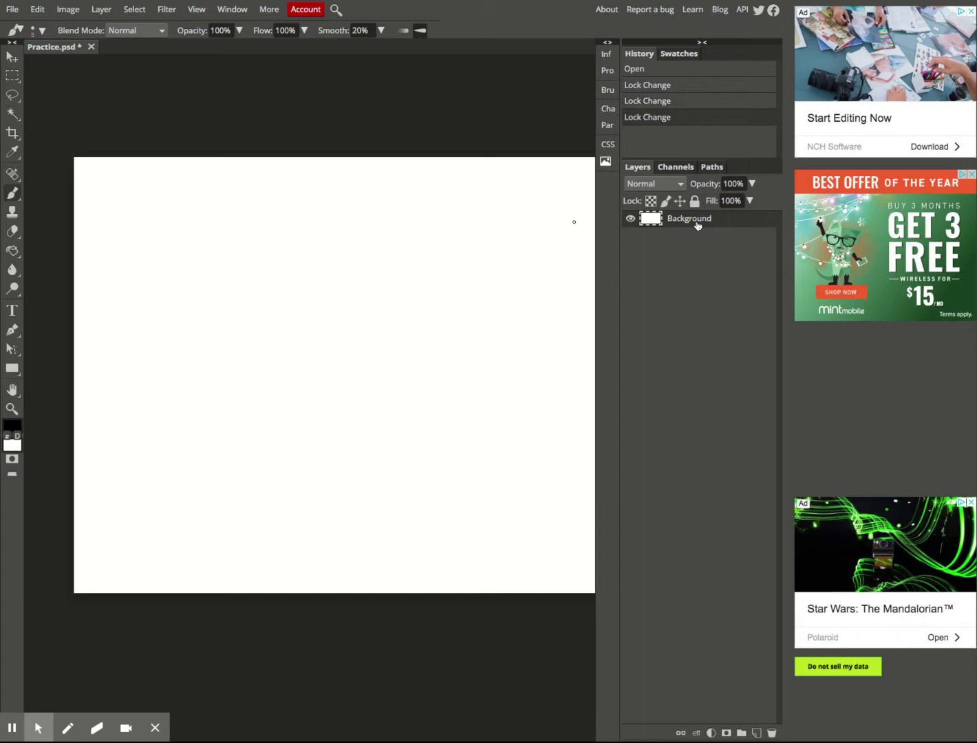
left_click(12, 231)
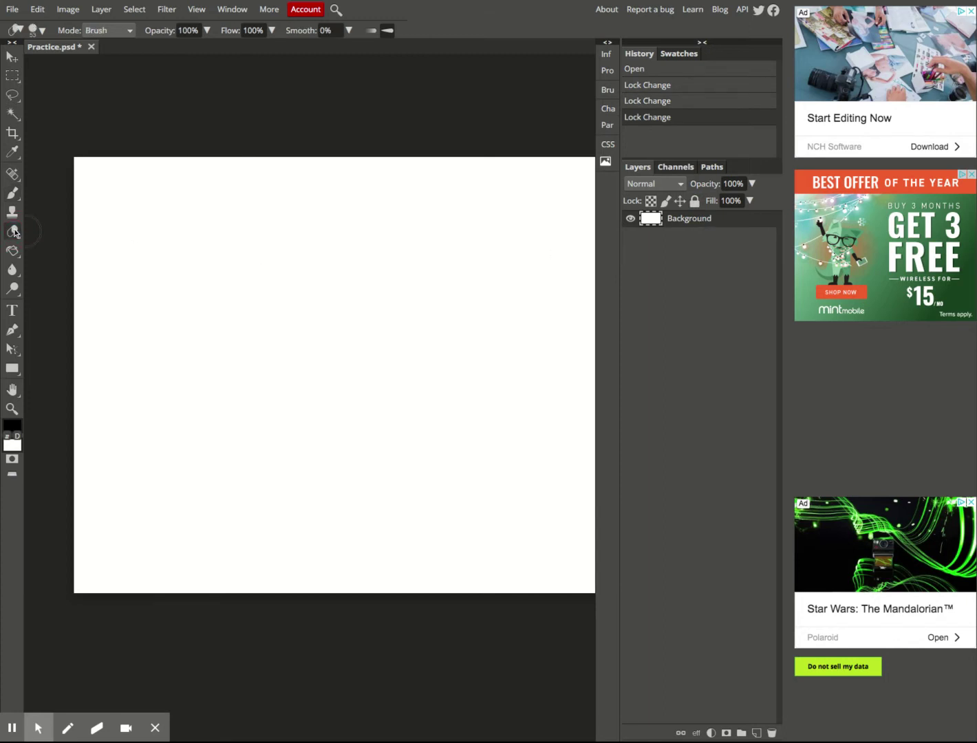
mouse_move(218, 253)
left_mouse_down()
mouse_move(208, 304)
mouse_move(290, 254)
mouse_move(328, 298)
mouse_move(263, 426)
mouse_move(394, 384)
mouse_move(432, 296)
mouse_move(472, 384)
mouse_move(472, 411)
left_mouse_up()
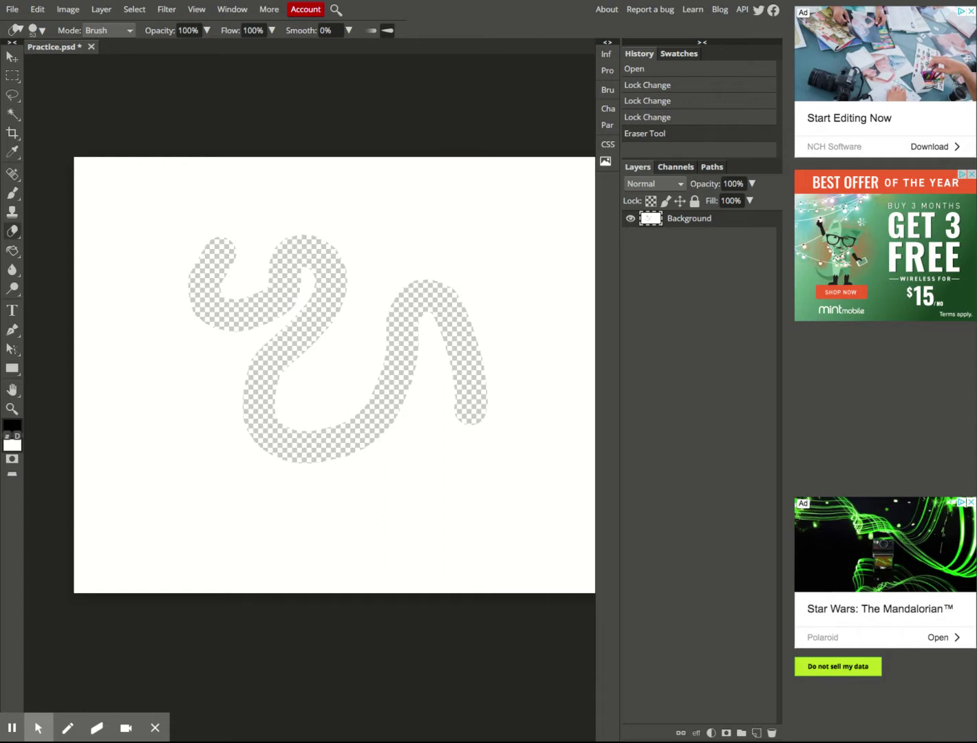
key("ctrl+z")
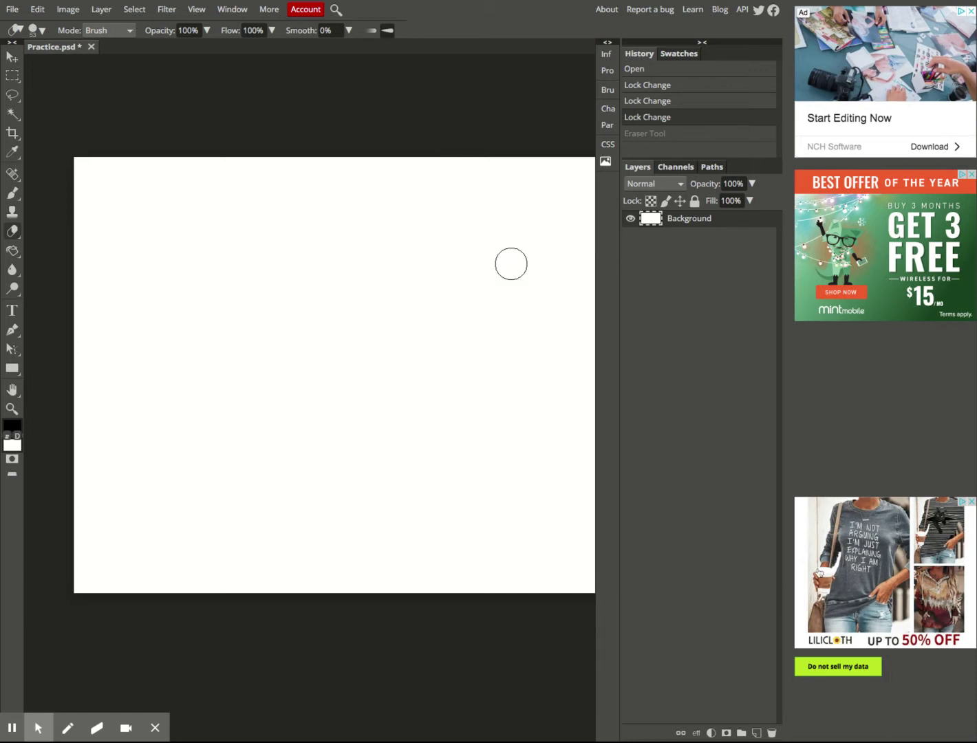
left_click(694, 202)
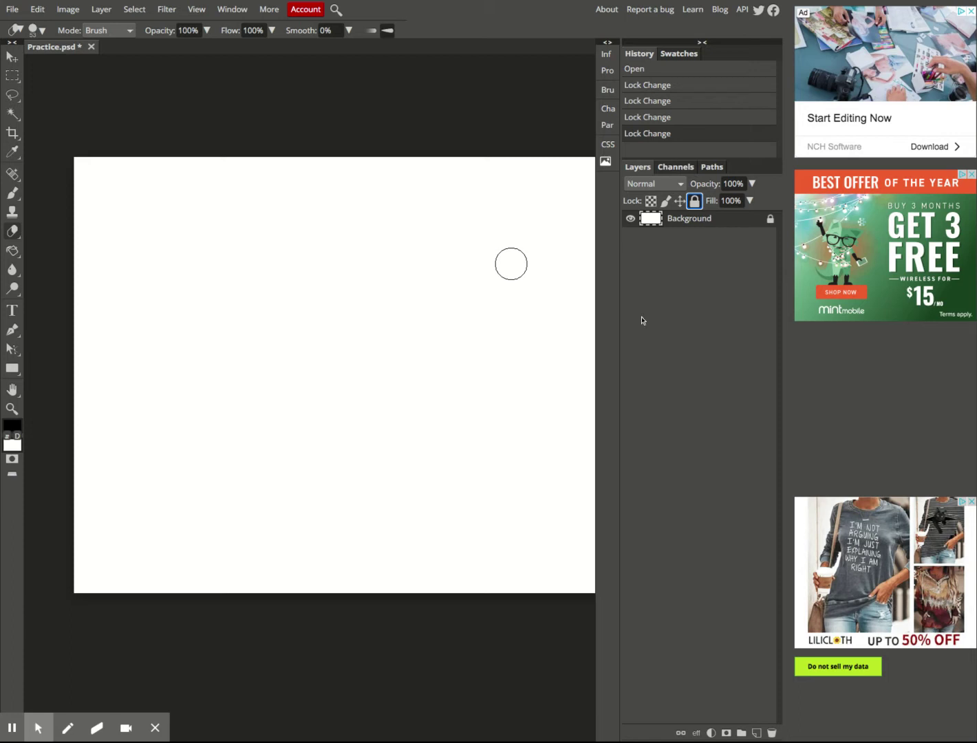
Step: Create a new layer above the Background and name it Lineart
left_click(756, 734)
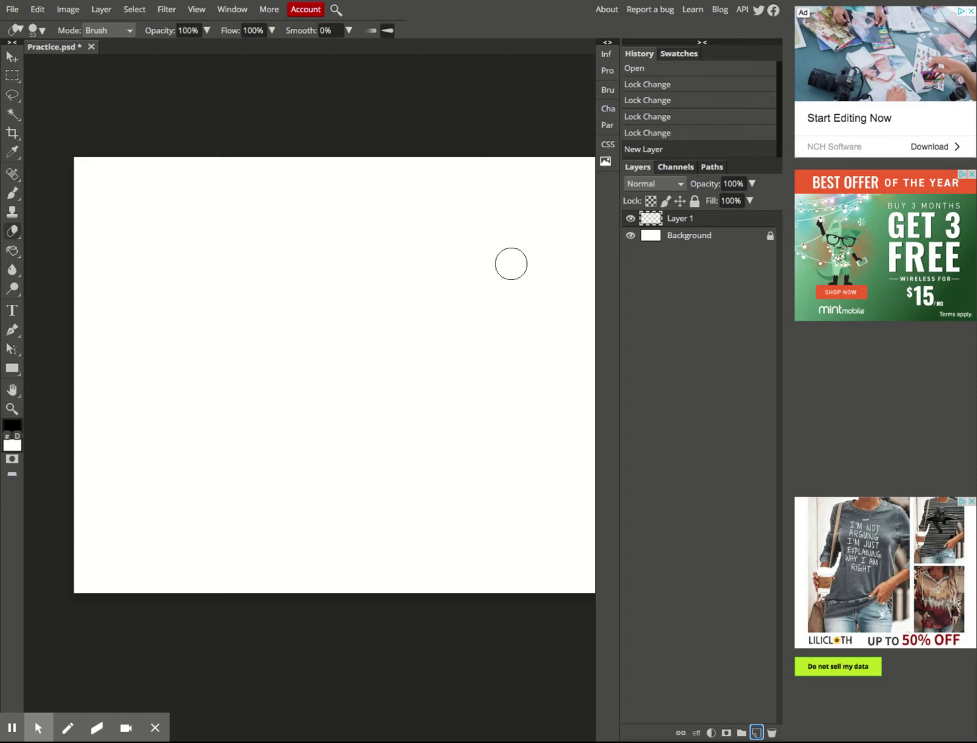
double_click(679, 219)
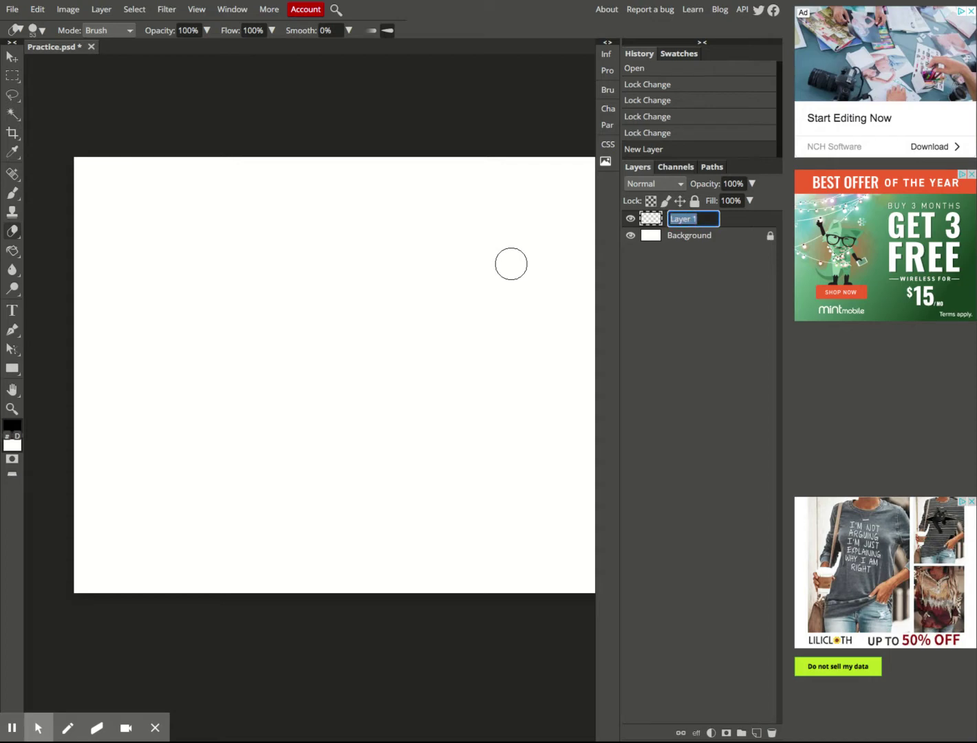
type("Lineart")
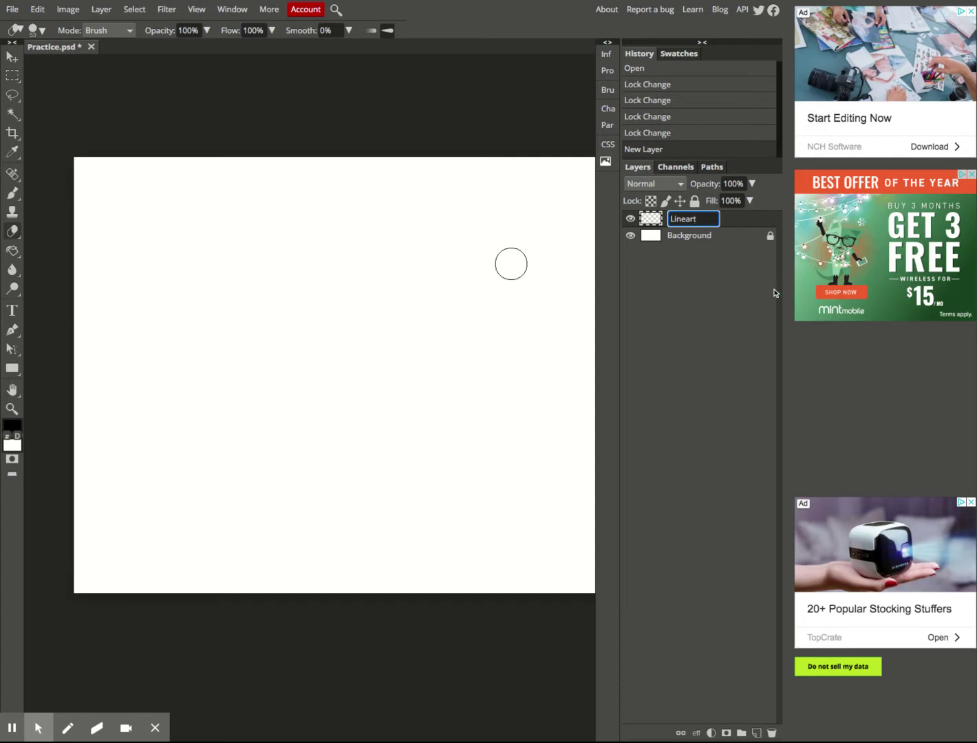
left_click(694, 292)
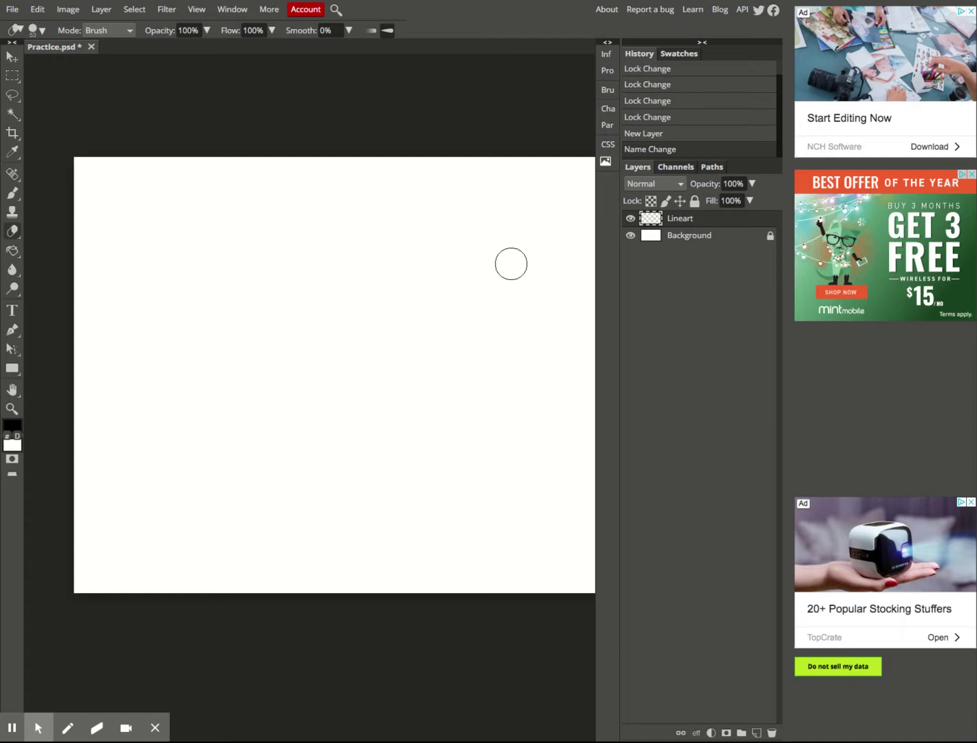
Step: Set the Brush Tool's smoothing to 0% and draw a circle, triangle and square in a row near the canvas's upper-left corner
left_click(12, 194)
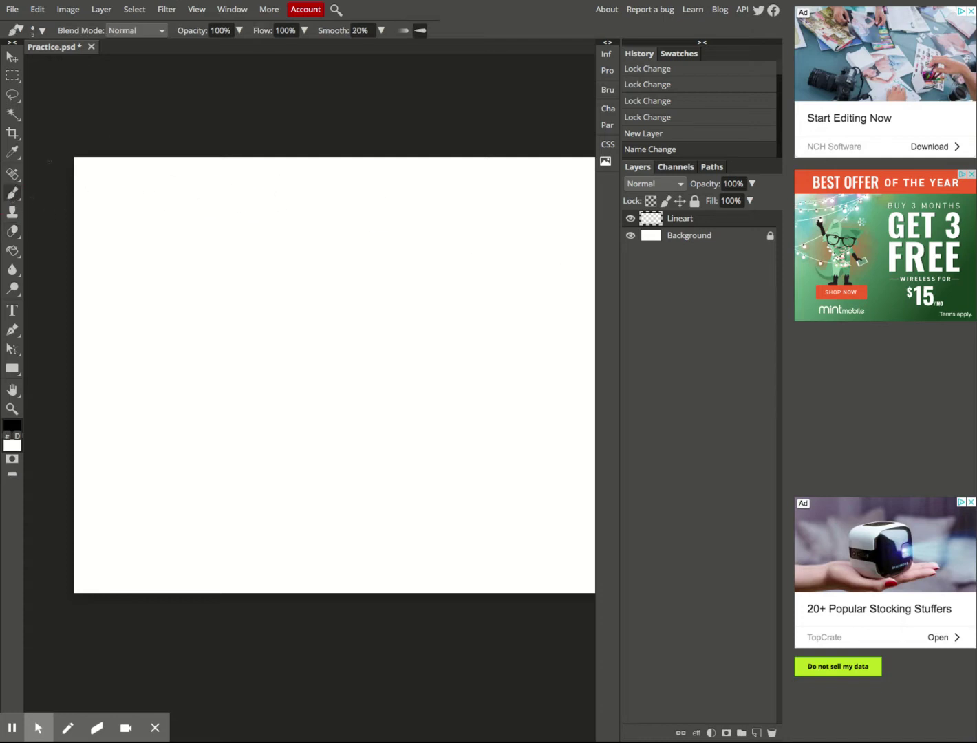
left_click(381, 30)
left_click(323, 49)
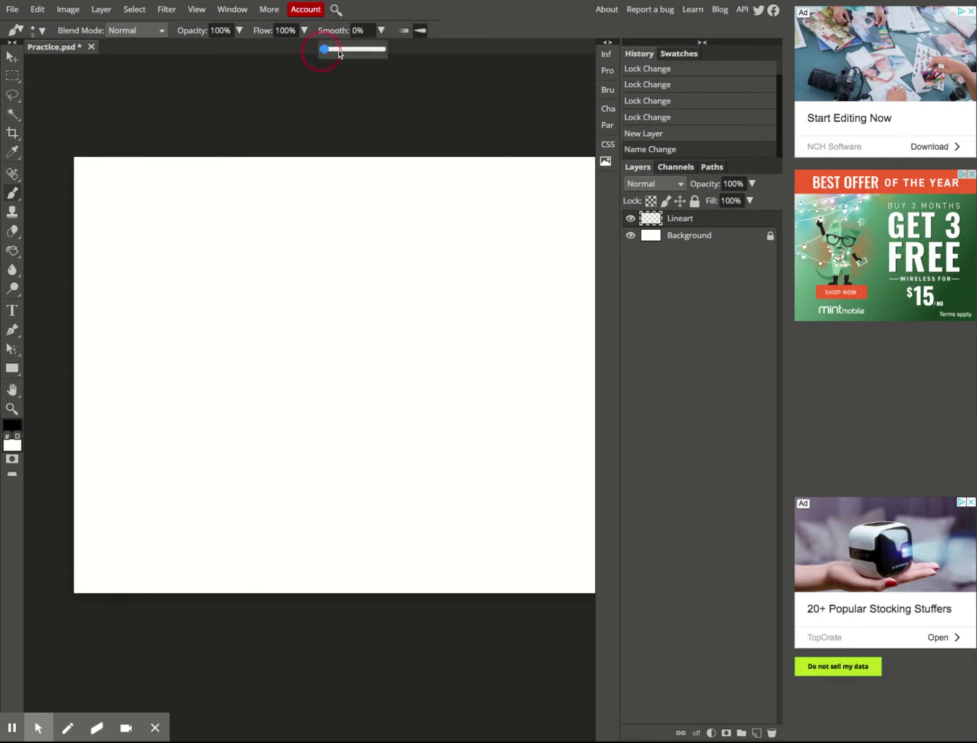
left_click(12, 194)
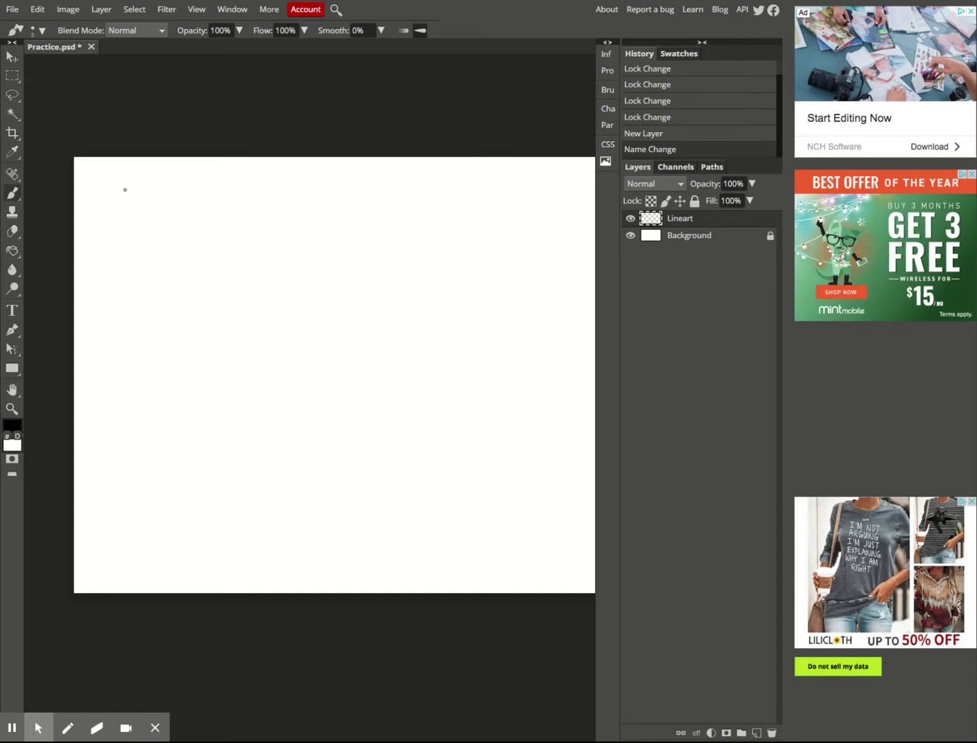
mouse_move(131, 189)
left_mouse_down()
mouse_move(105, 203)
mouse_move(109, 231)
mouse_move(134, 228)
mouse_move(143, 210)
mouse_move(135, 192)
mouse_move(178, 190)
mouse_move(155, 231)
mouse_move(201, 229)
mouse_move(181, 190)
mouse_move(214, 194)
mouse_move(216, 228)
mouse_move(257, 227)
mouse_move(256, 191)
mouse_move(215, 192)
left_mouse_up()
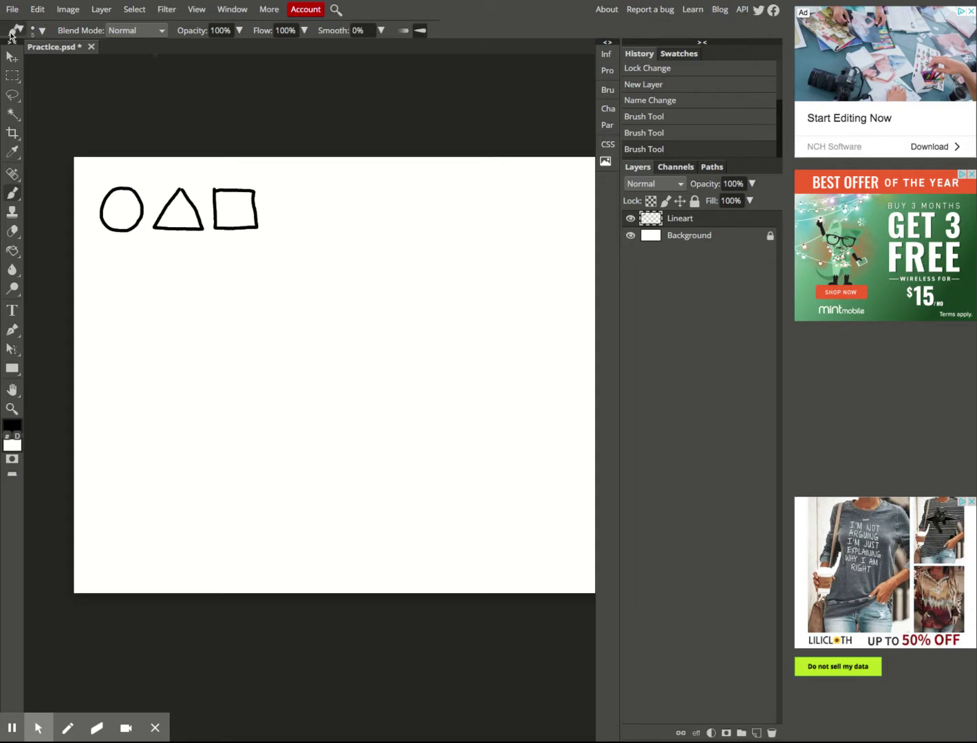
Step: Review the brush size, hardness and presets, and select the 5 px hard round brush at 100% opacity
left_click(42, 32)
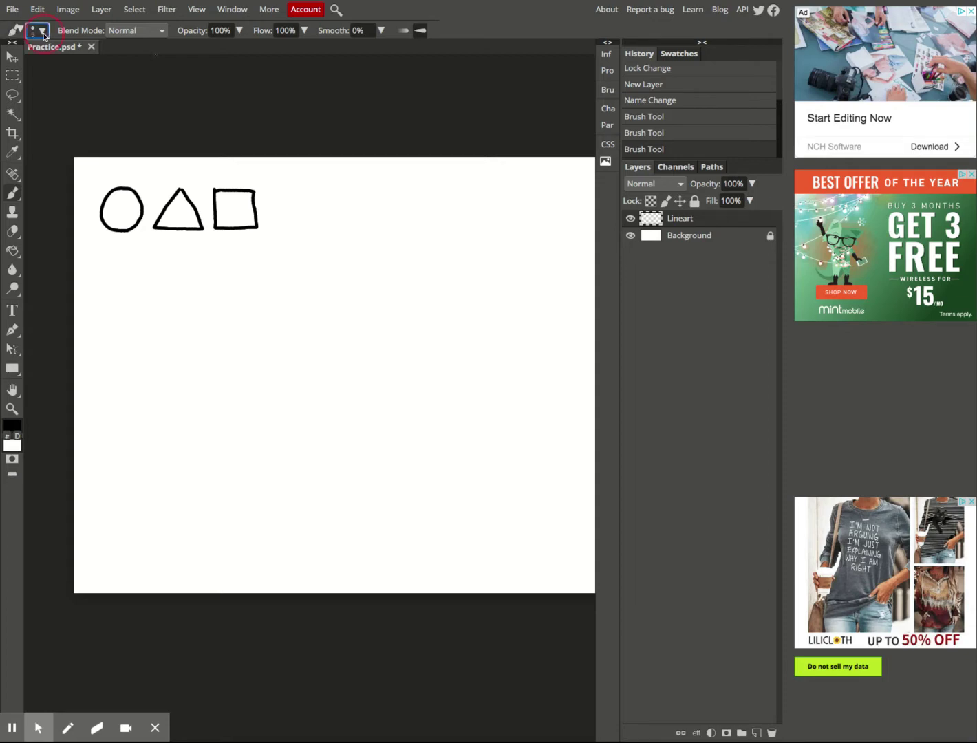
left_click(43, 32)
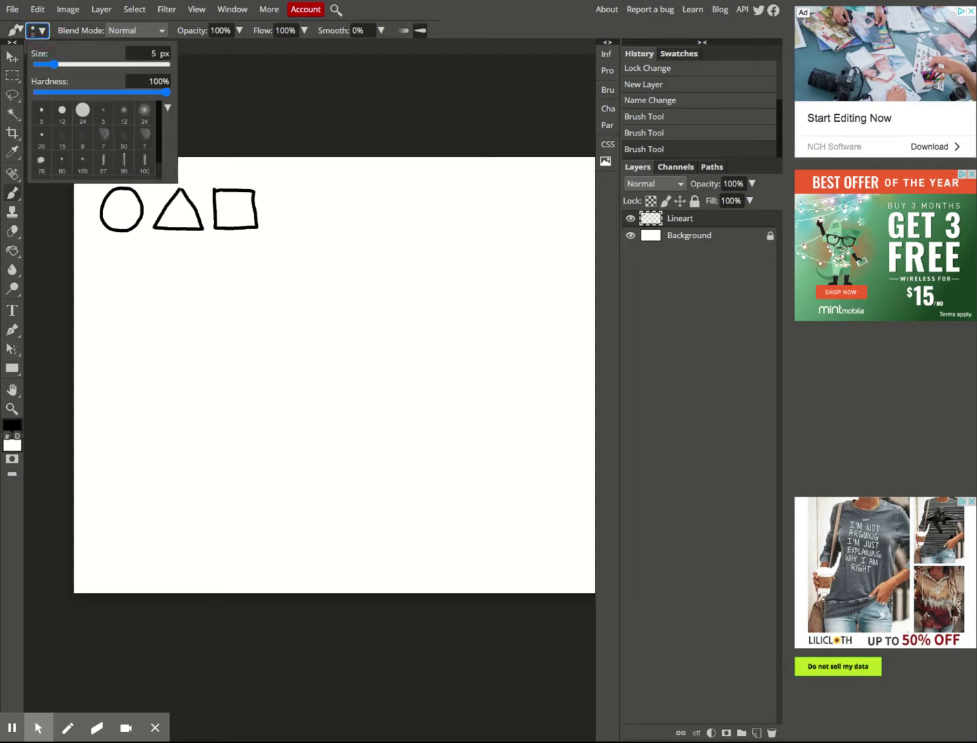
mouse_move(55, 69)
left_mouse_down()
mouse_move(68, 65)
mouse_move(54, 64)
left_mouse_up()
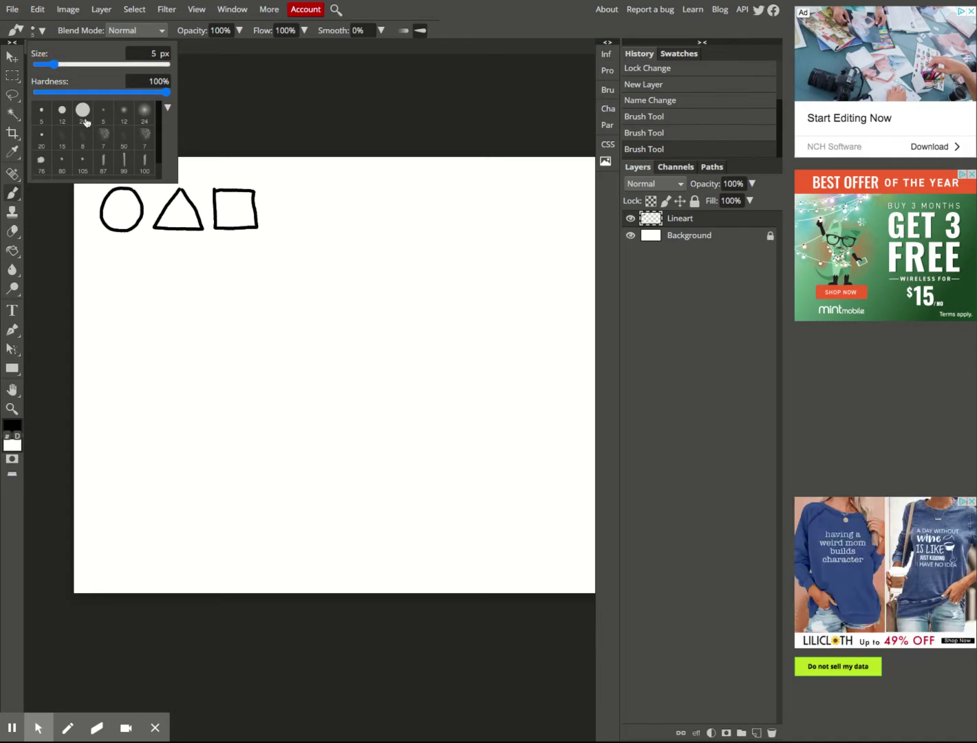
left_click(46, 120)
left_click(195, 31)
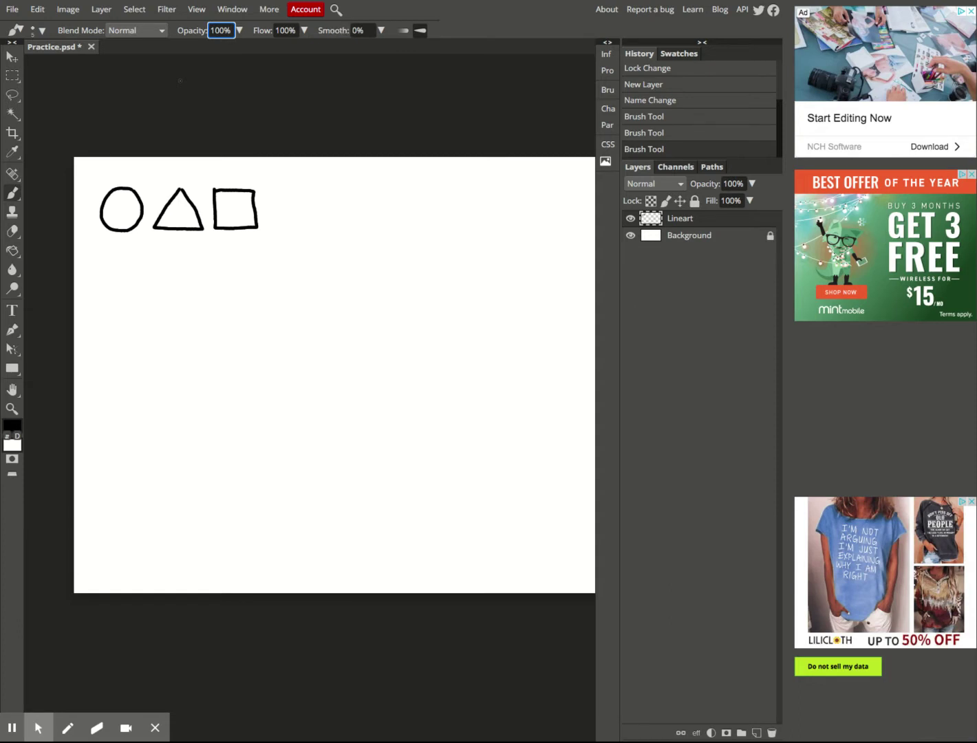
Step: Set the brush smoothing to 10% and draw a second row of circle, triangle and square below the first
left_click(366, 30)
double_click(366, 30)
type("10")
left_click(376, 82)
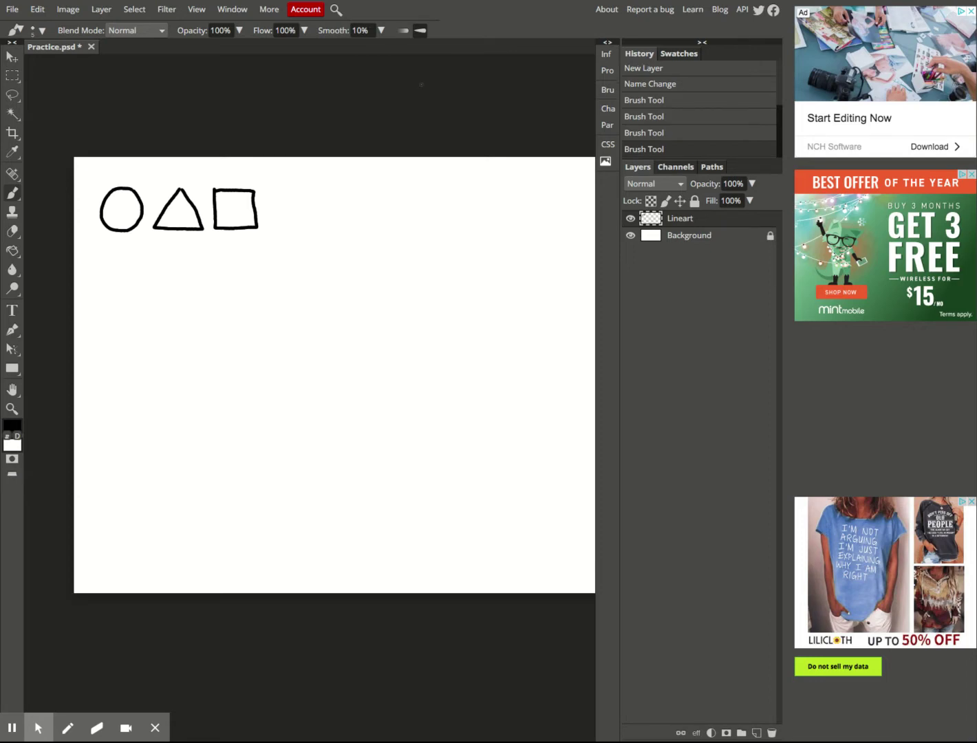
mouse_move(127, 252)
left_mouse_down()
mouse_move(110, 260)
mouse_move(113, 290)
mouse_move(137, 287)
mouse_move(143, 274)
mouse_move(123, 251)
mouse_move(168, 265)
mouse_move(157, 282)
mouse_move(197, 283)
mouse_move(176, 248)
mouse_move(216, 260)
mouse_move(216, 282)
mouse_move(253, 282)
mouse_move(252, 249)
mouse_move(216, 250)
left_mouse_up()
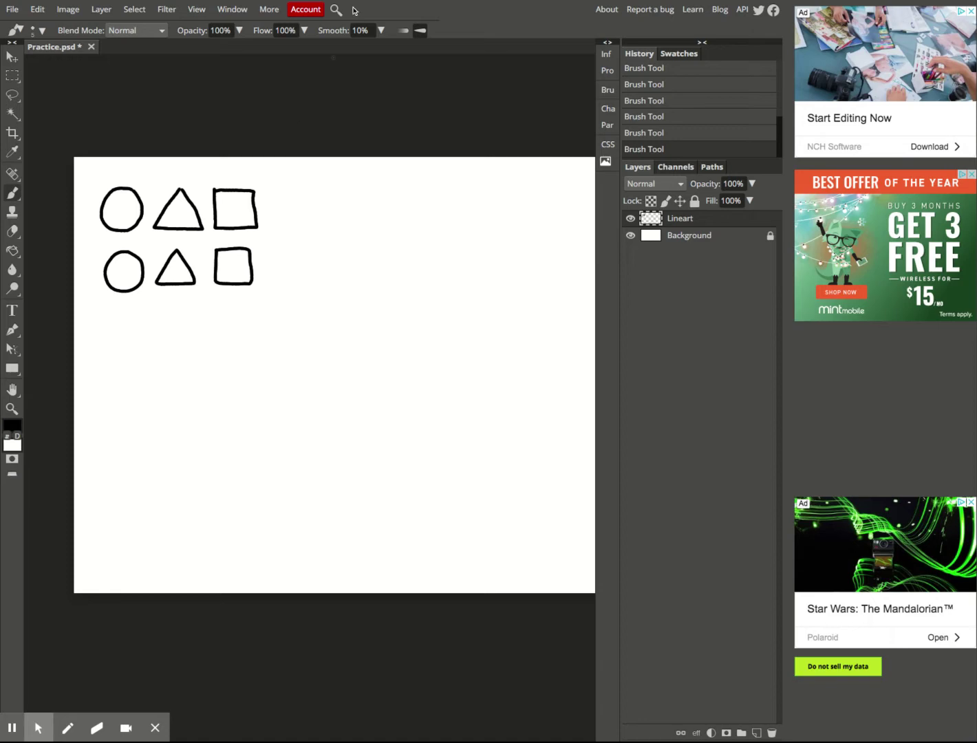
Step: Set the brush smoothing to 20% and draw a third row of circle, triangle and square below the second
left_click(372, 30)
left_click_drag(372, 30, 351, 30)
type("20")
left_click(384, 77)
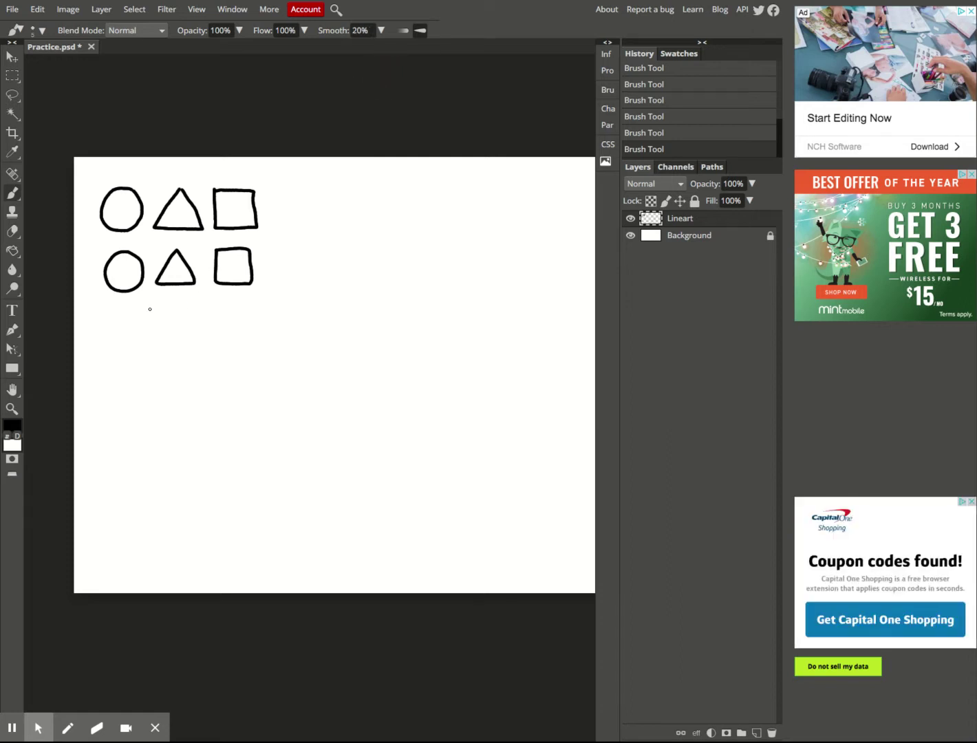
mouse_move(132, 309)
left_mouse_down()
mouse_move(105, 324)
mouse_move(106, 340)
mouse_move(122, 346)
mouse_move(140, 343)
mouse_move(146, 325)
mouse_move(127, 307)
left_mouse_up()
mouse_move(179, 304)
left_mouse_down()
mouse_move(156, 347)
mouse_move(208, 343)
mouse_move(176, 297)
left_mouse_up()
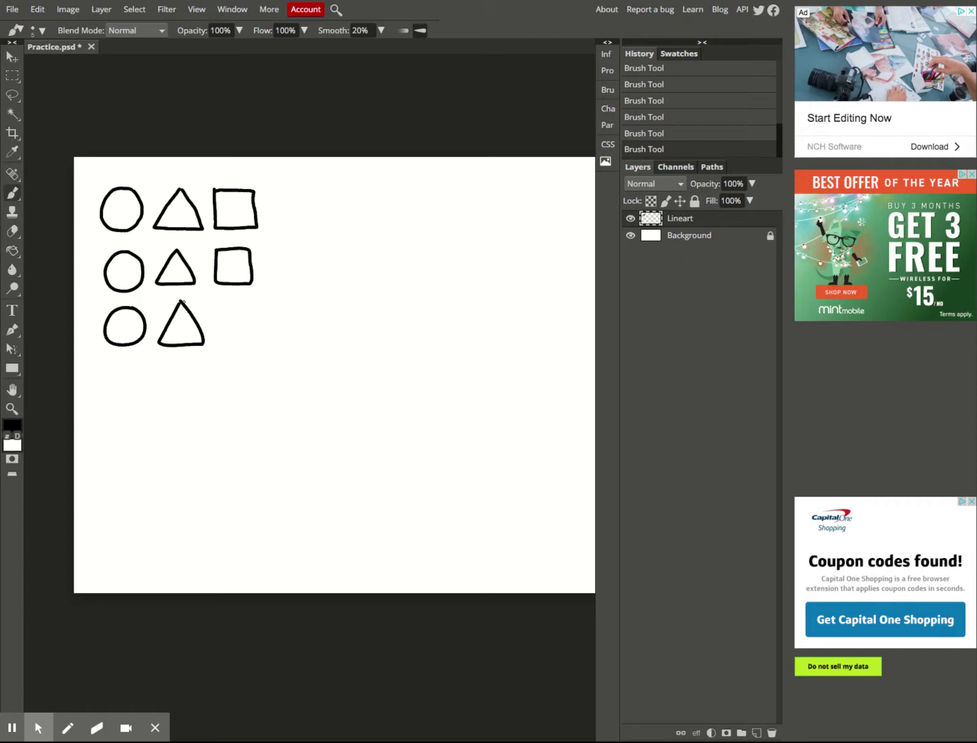
mouse_move(219, 303)
left_mouse_down()
mouse_move(218, 346)
mouse_move(265, 345)
mouse_move(257, 293)
mouse_move(214, 301)
mouse_move(222, 307)
left_mouse_up()
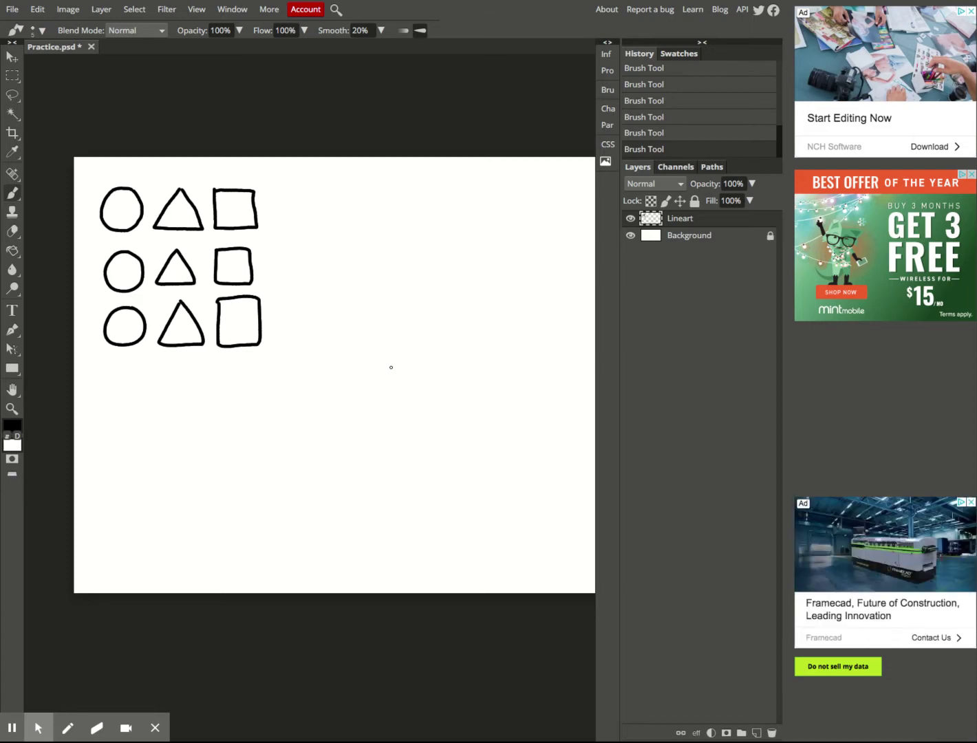
Step: Set the brush smoothing back to 10%
left_click(361, 31)
type("10")
key("Return")
Step: Clear all three rows of practice shapes from the Lineart layer using a Rectangle Select area, and remove the selection
right_click(12, 78)
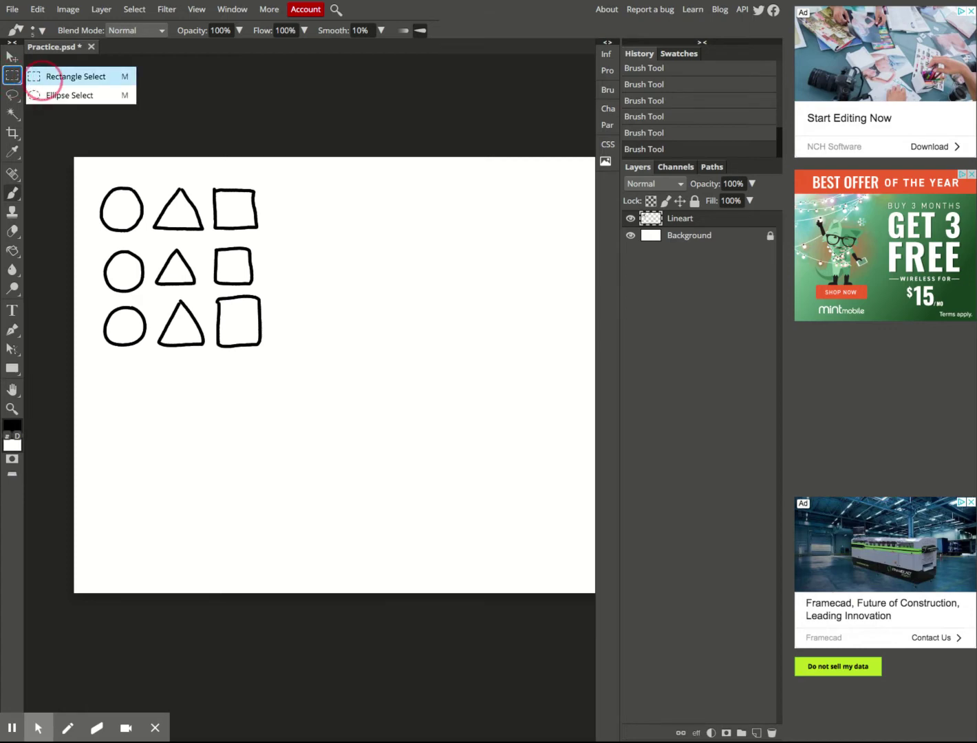
left_click(52, 78)
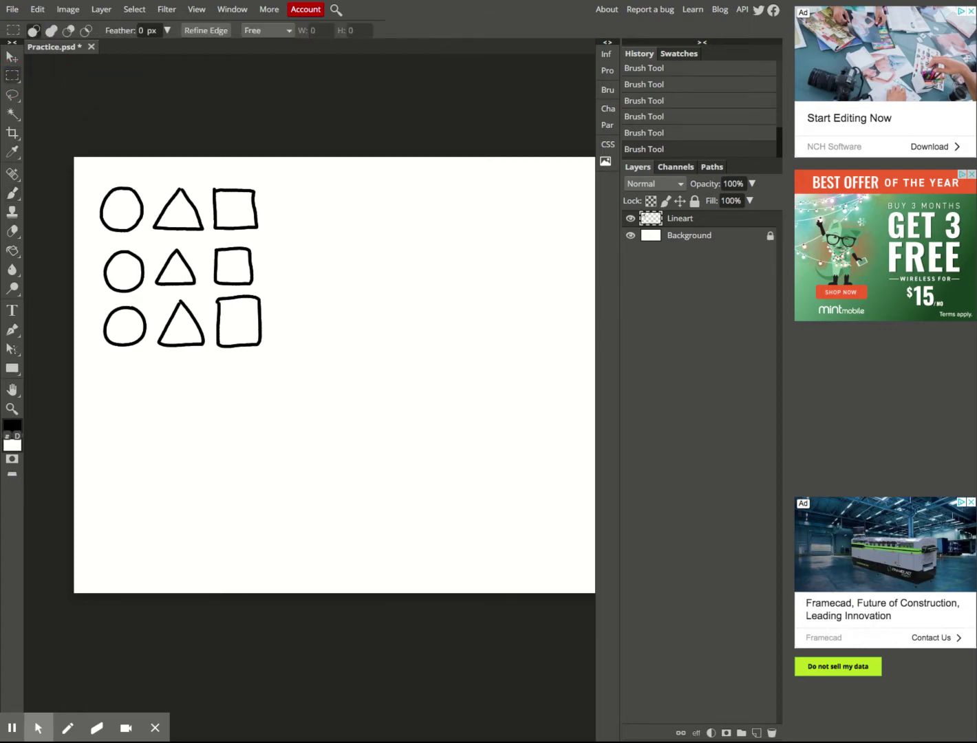
left_click(86, 171)
left_click_drag(86, 170, 285, 367)
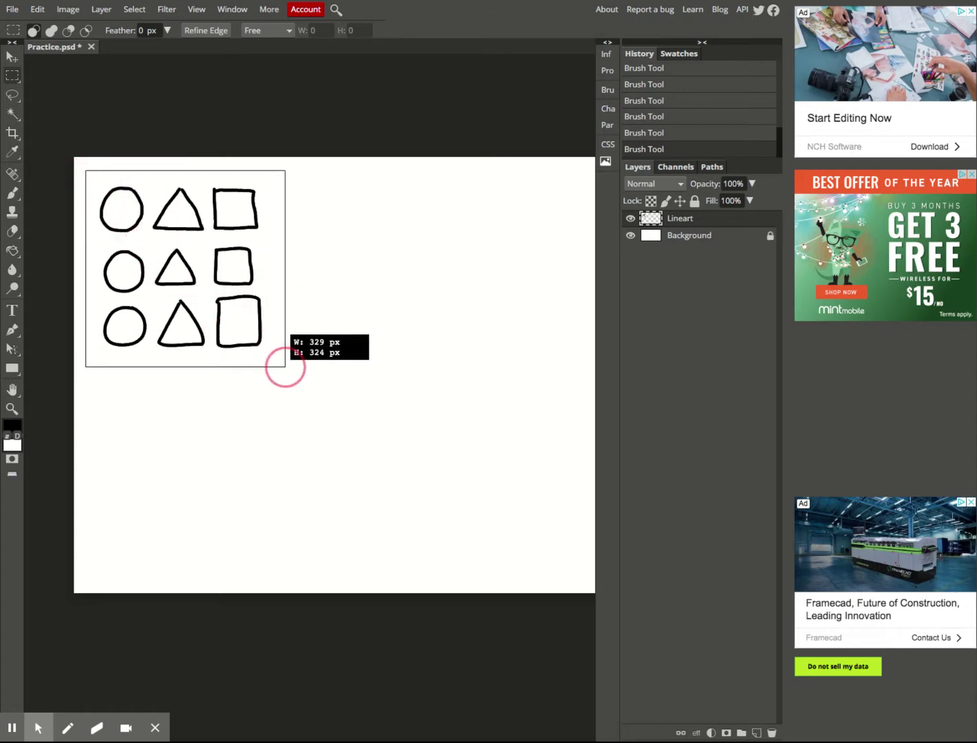
left_click_drag(285, 367, 285, 367)
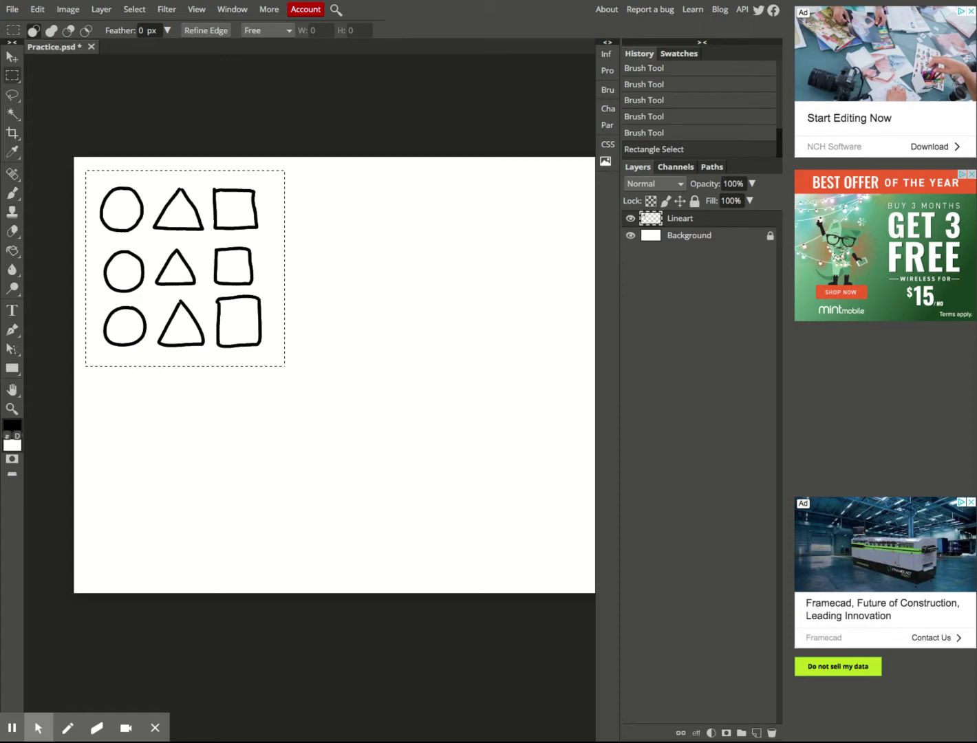
key("Delete")
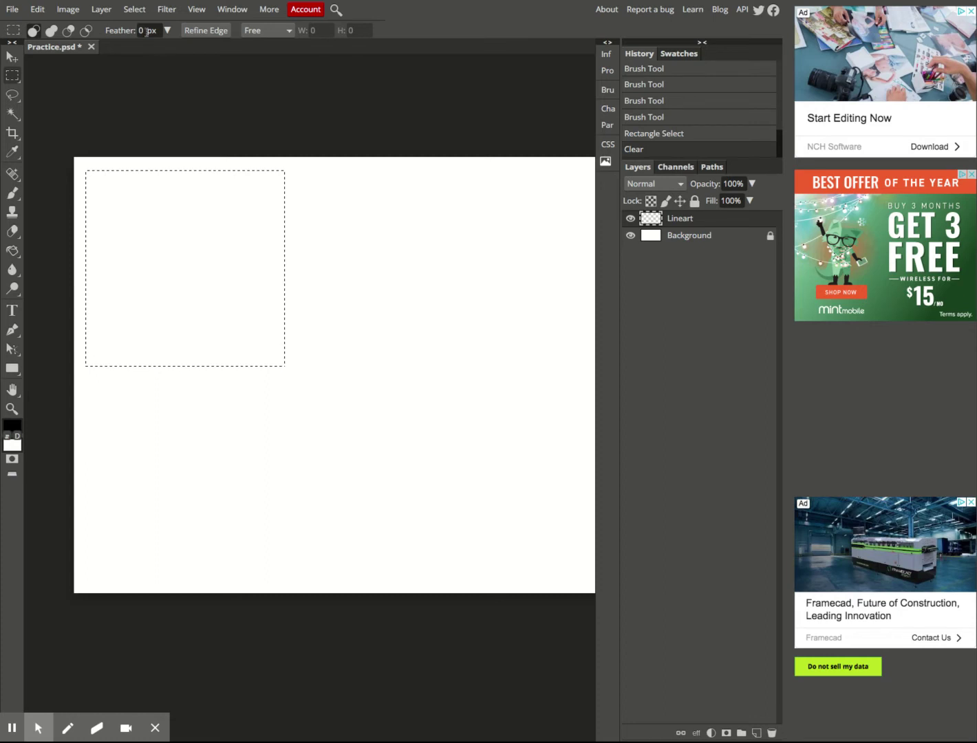
left_click(136, 9)
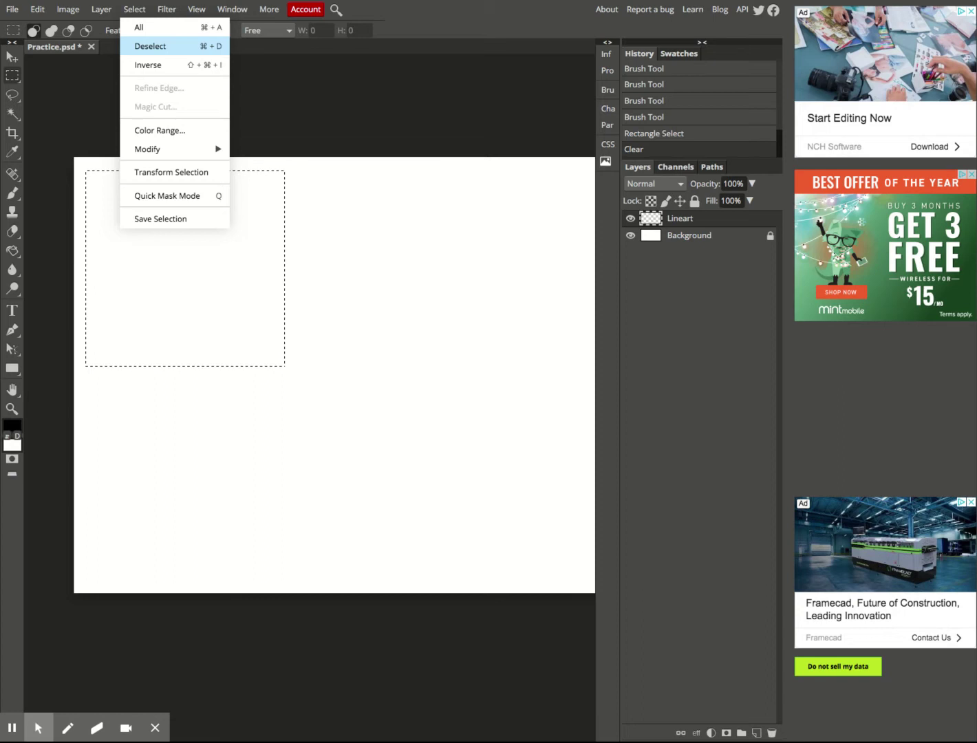
left_click(150, 47)
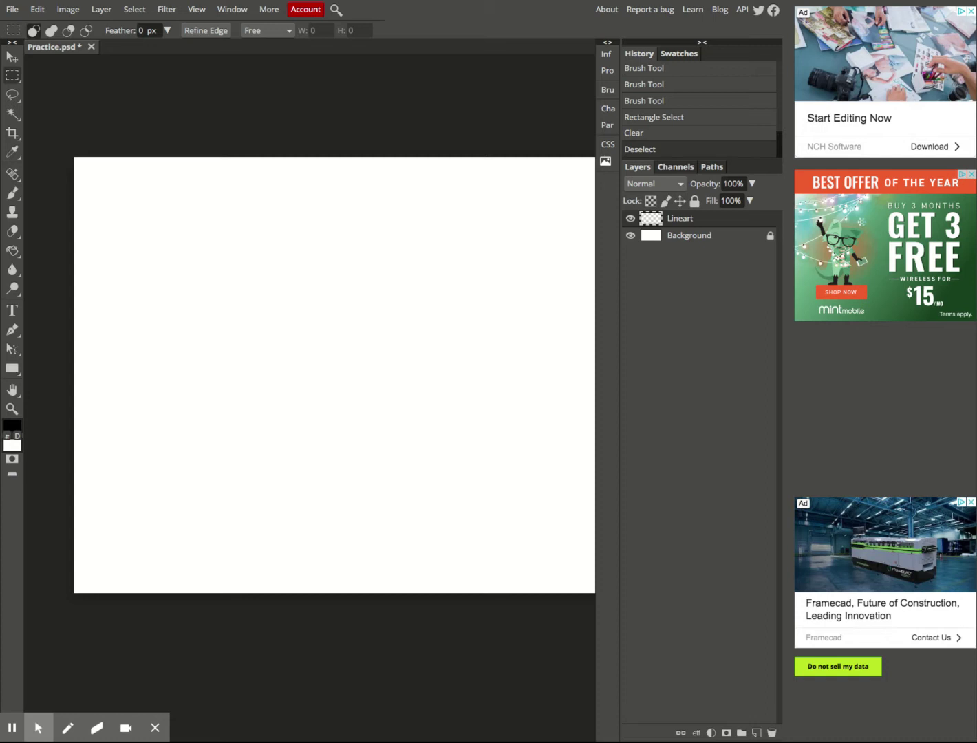
Step: Paste the Kirby reference image, scale it to about 38% in the canvas's upper-left corner, and lock its layer
key("ctrl+v")
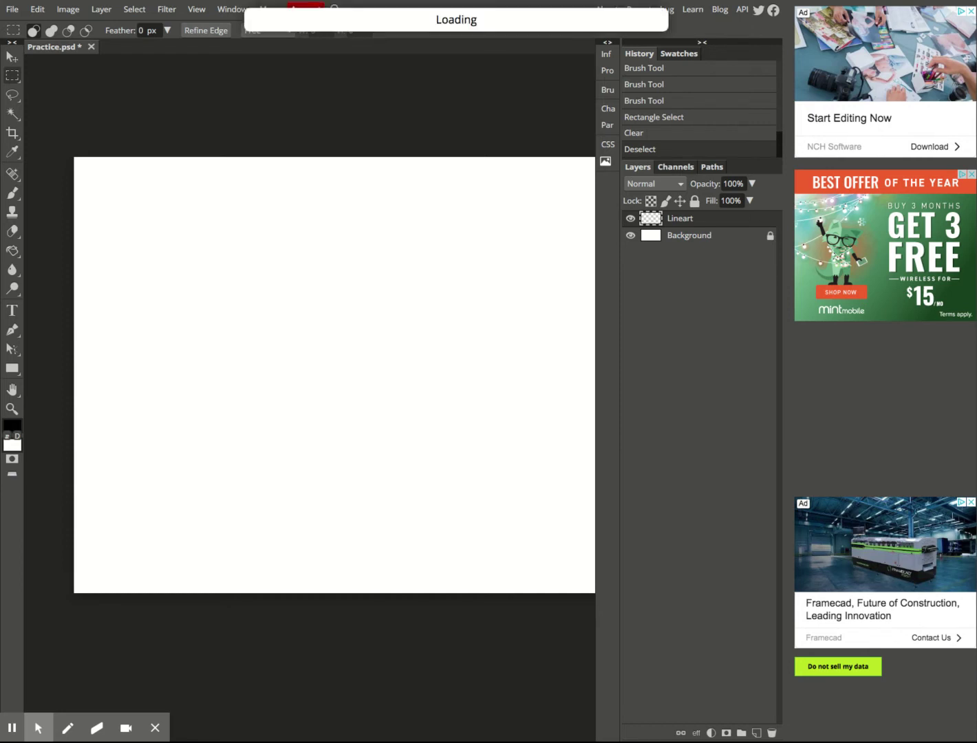
left_click_drag(519, 333, 392, 330)
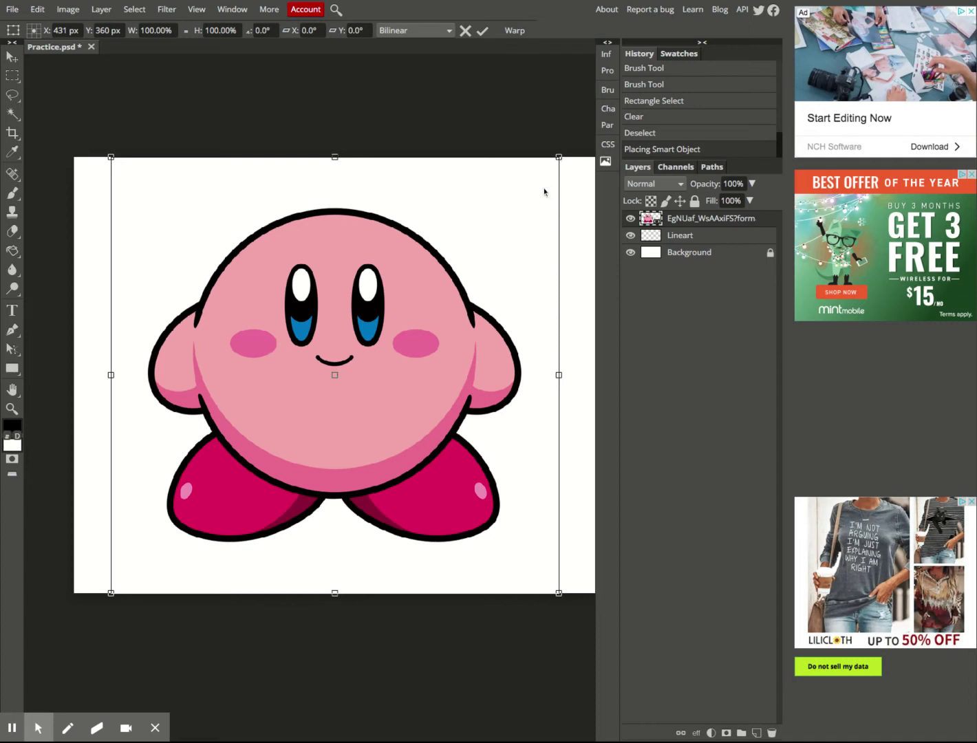
left_click_drag(560, 158, 281, 428)
left_click_drag(227, 538, 194, 269)
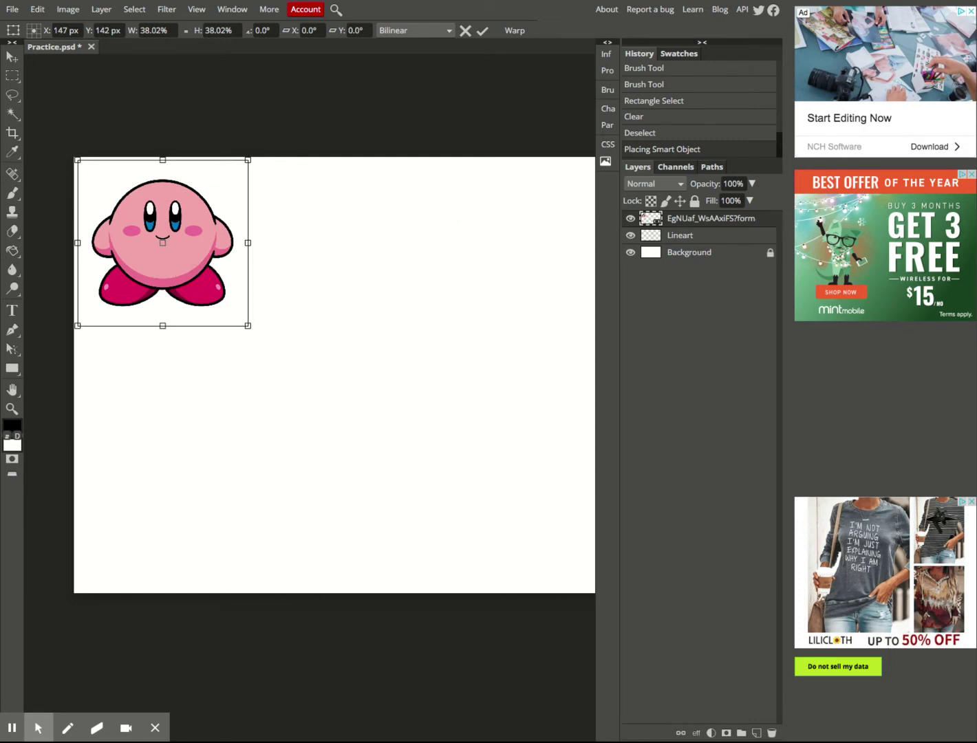
key("Return")
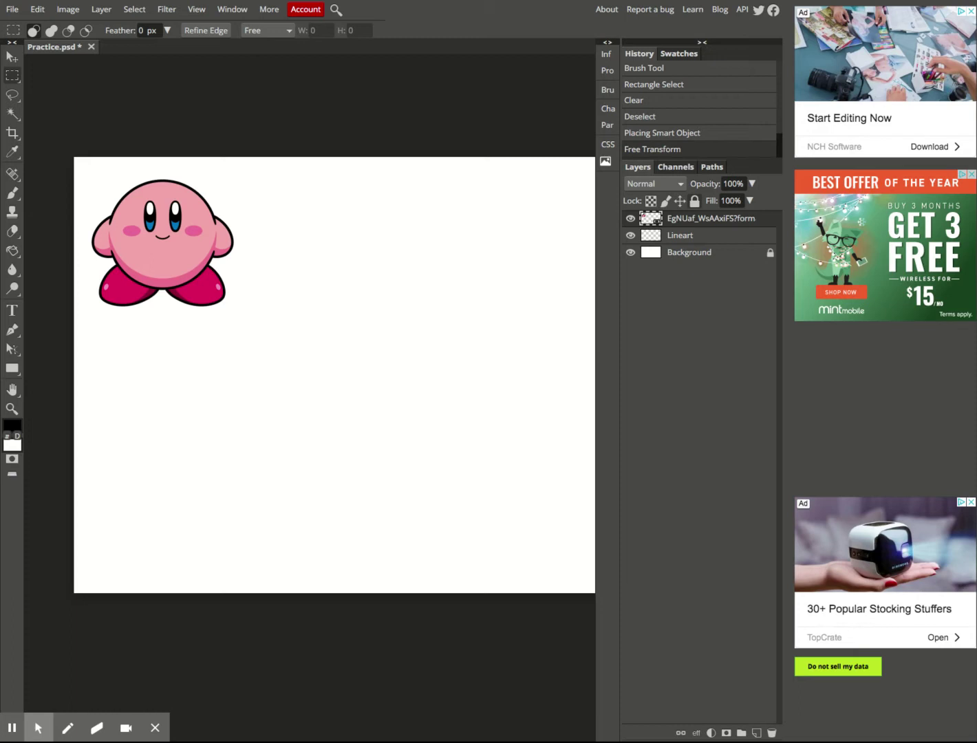
left_click(695, 201)
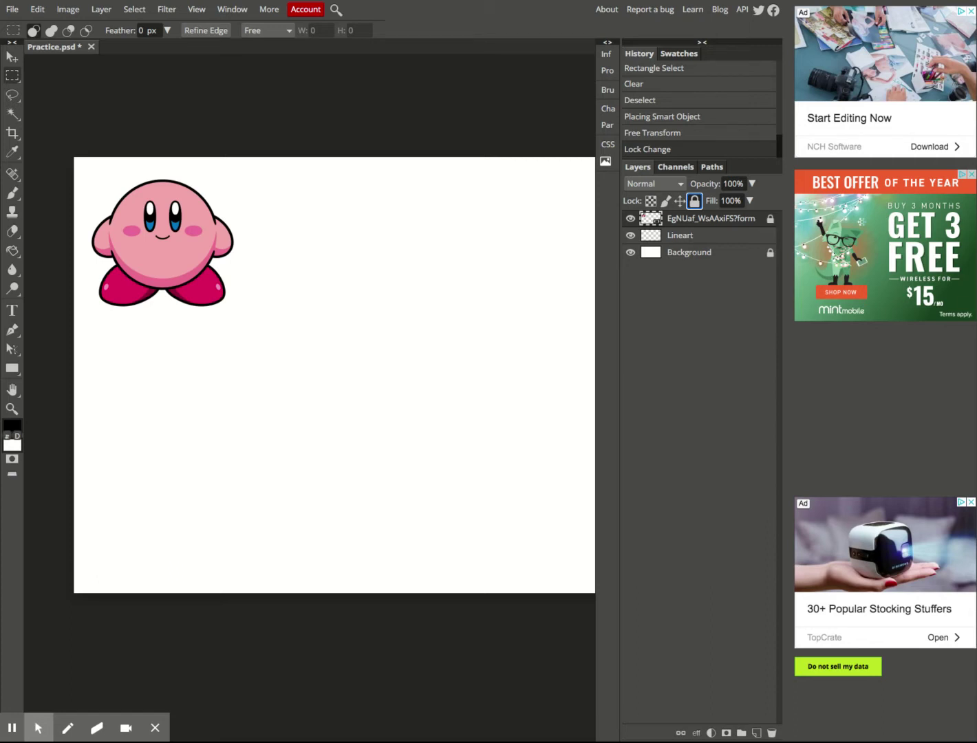
Step: On the Lineart layer, brush Kirby's round body outline and two oval eyes near the canvas's middle, redoing the second eye farther from the first
left_click(718, 238)
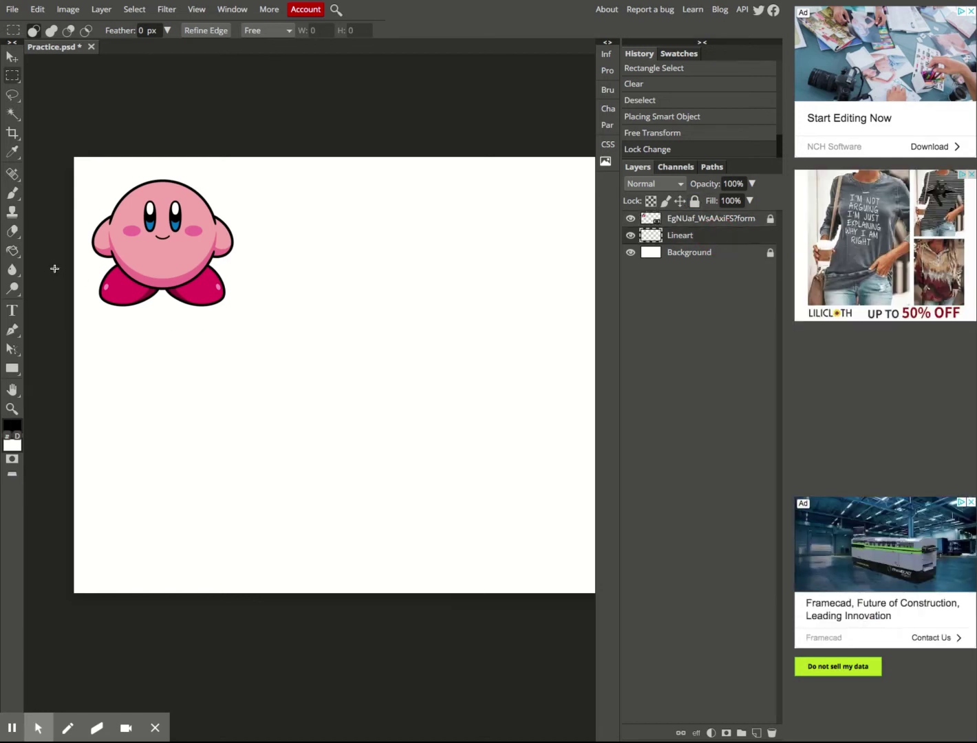
left_click(12, 198)
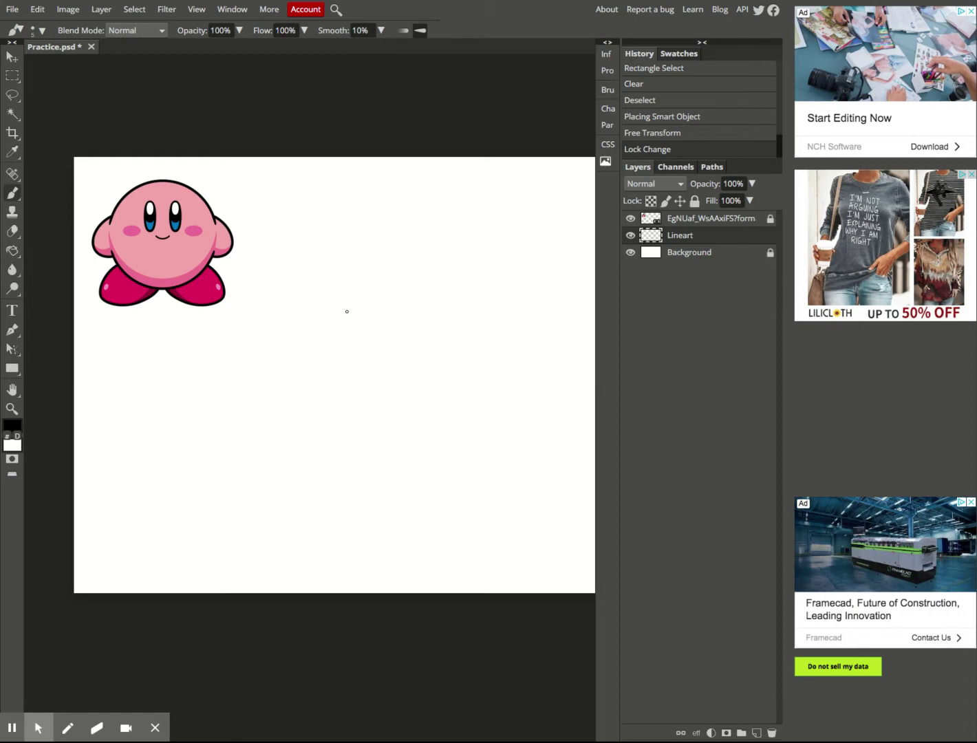
mouse_move(344, 308)
left_mouse_down()
mouse_move(301, 336)
mouse_move(284, 366)
mouse_move(284, 401)
mouse_move(320, 447)
mouse_move(386, 449)
mouse_move(416, 431)
mouse_move(428, 399)
mouse_move(424, 348)
mouse_move(386, 318)
mouse_move(339, 308)
left_mouse_up()
mouse_move(340, 353)
left_mouse_down()
mouse_move(343, 383)
mouse_move(344, 351)
mouse_move(339, 357)
mouse_move(371, 349)
mouse_move(367, 376)
mouse_move(378, 382)
mouse_move(373, 345)
left_mouse_up()
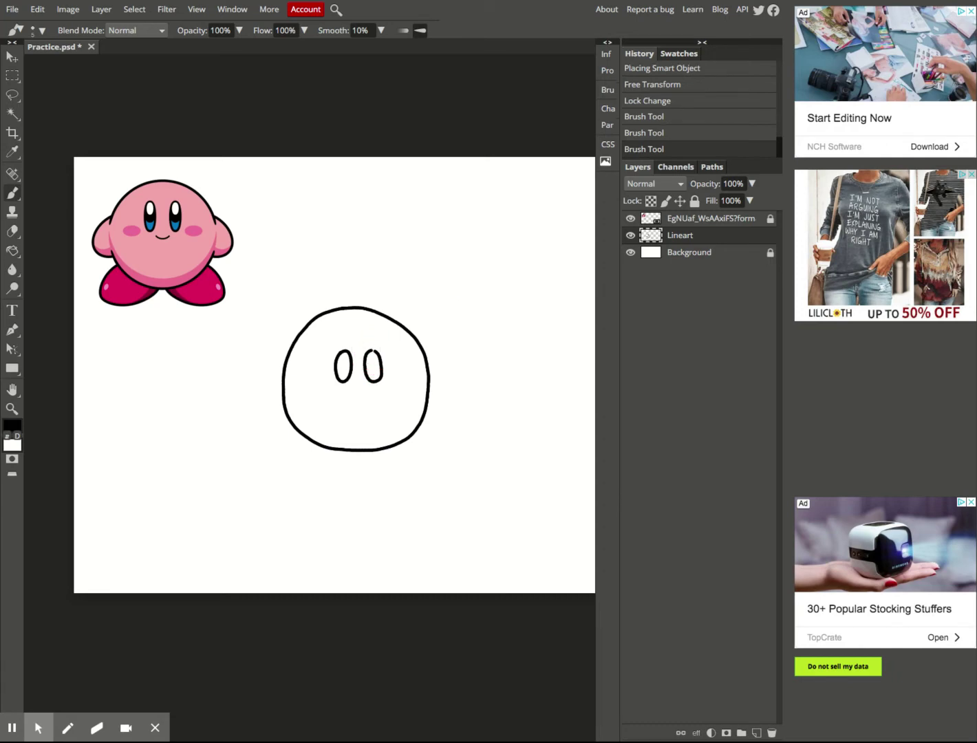
key("ctrl+z")
mouse_move(377, 351)
left_mouse_down()
mouse_move(377, 379)
mouse_move(388, 371)
mouse_move(379, 351)
left_mouse_up()
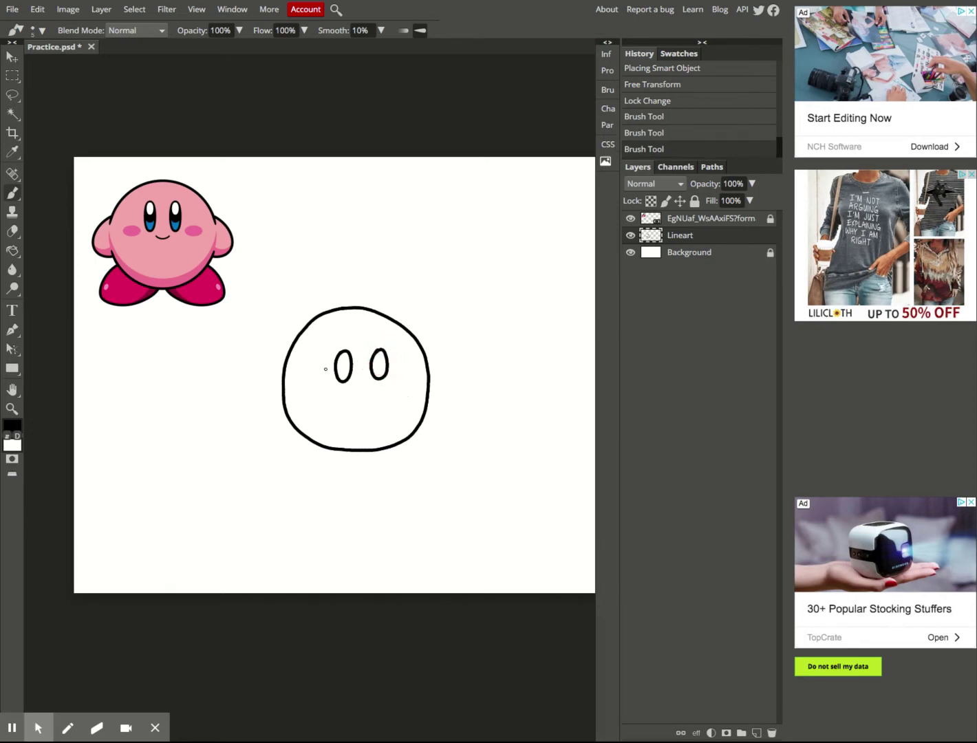
Step: Draw Kirby's pupils, smile, oval cheeks, both arms and both feet with the Brush Tool
mouse_move(332, 356)
left_mouse_down()
mouse_move(390, 358)
mouse_move(338, 366)
mouse_move(371, 375)
mouse_move(393, 364)
mouse_move(372, 362)
mouse_move(354, 398)
mouse_move(372, 393)
left_mouse_up()
mouse_move(316, 378)
left_mouse_down()
mouse_move(305, 382)
mouse_move(323, 383)
mouse_move(303, 385)
left_mouse_up()
mouse_move(413, 380)
left_mouse_down()
mouse_move(398, 388)
mouse_move(414, 382)
left_mouse_up()
mouse_move(282, 372)
left_mouse_down()
mouse_move(256, 414)
mouse_move(287, 416)
left_mouse_up()
mouse_move(431, 372)
left_mouse_down()
mouse_move(452, 409)
mouse_move(425, 413)
left_mouse_up()
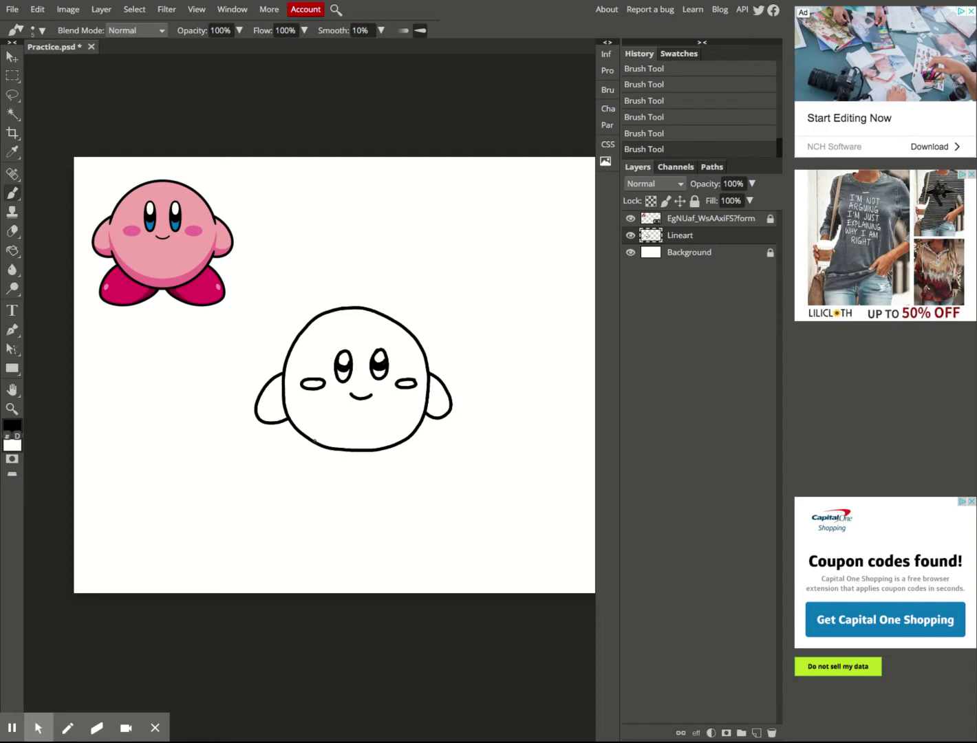
mouse_move(306, 438)
left_mouse_down()
mouse_move(279, 463)
mouse_move(284, 483)
mouse_move(325, 478)
mouse_move(344, 450)
mouse_move(365, 452)
mouse_move(395, 477)
mouse_move(428, 479)
mouse_move(427, 455)
mouse_move(402, 441)
left_mouse_up()
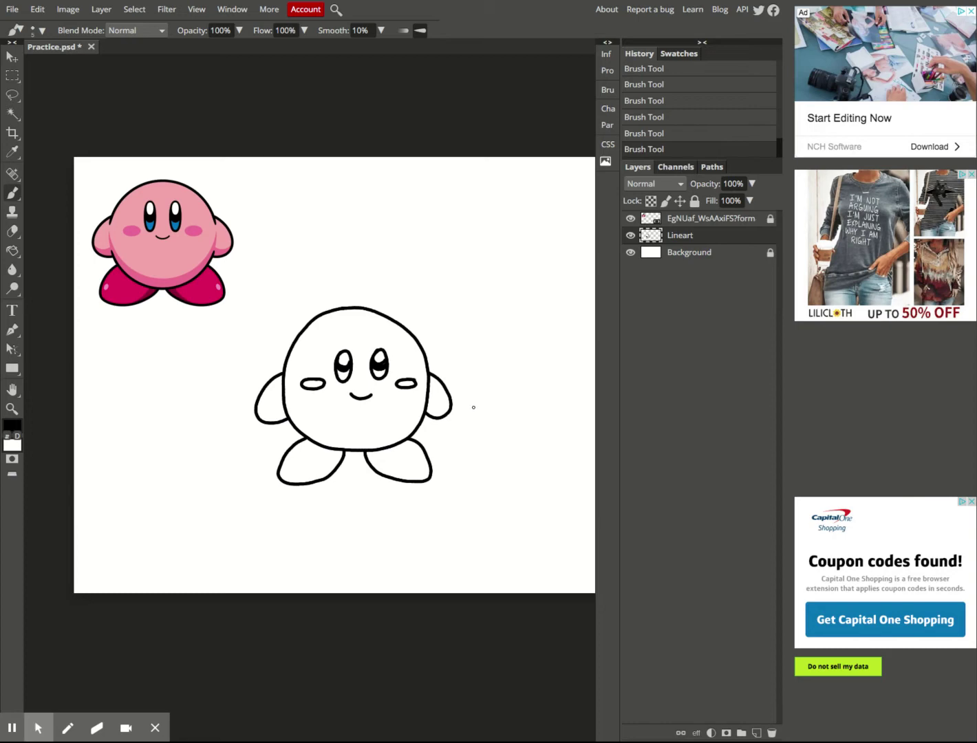
Step: Set the Eraser Tool to about 19 px and erase the body outline where it crosses inside both arms
left_click(12, 231)
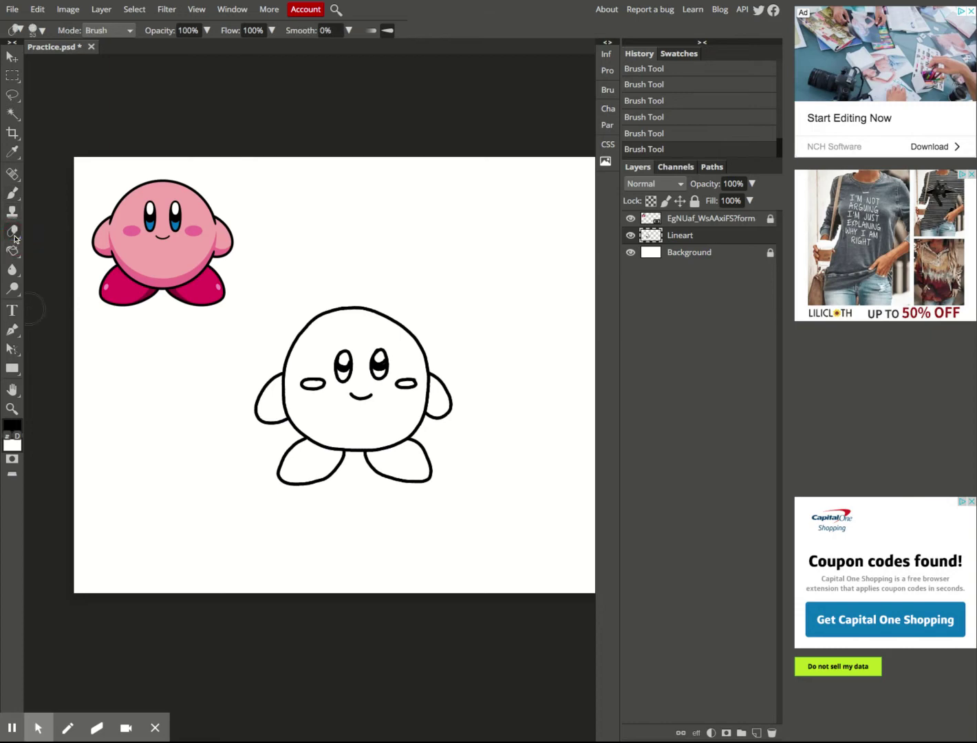
right_click(296, 400)
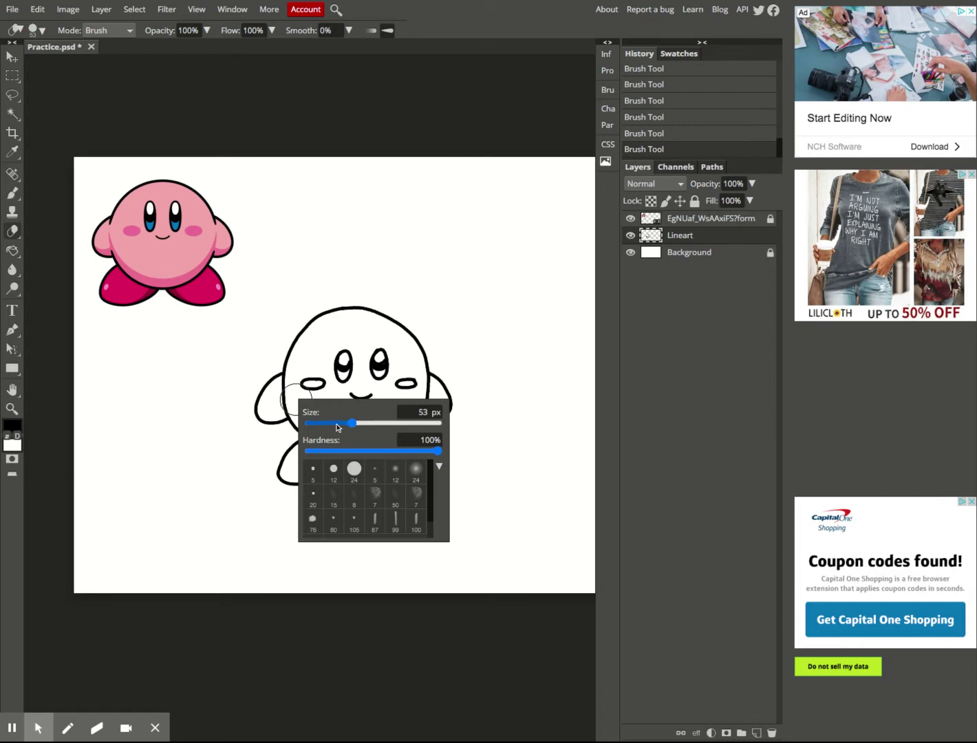
left_click(336, 427)
left_click_drag(336, 426, 338, 426)
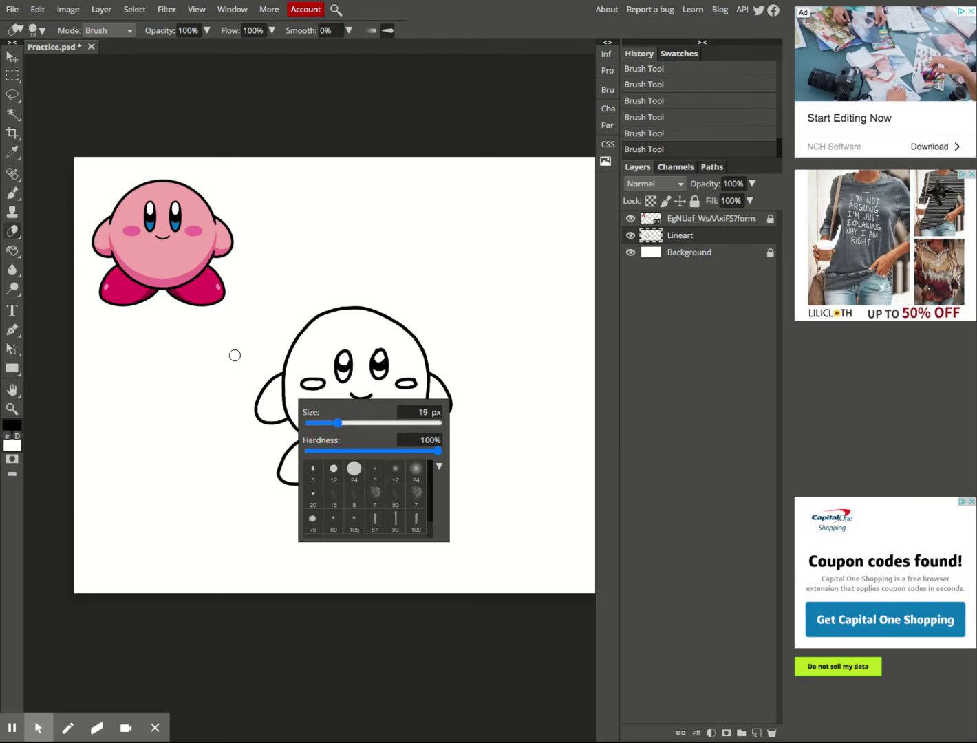
left_click(274, 395)
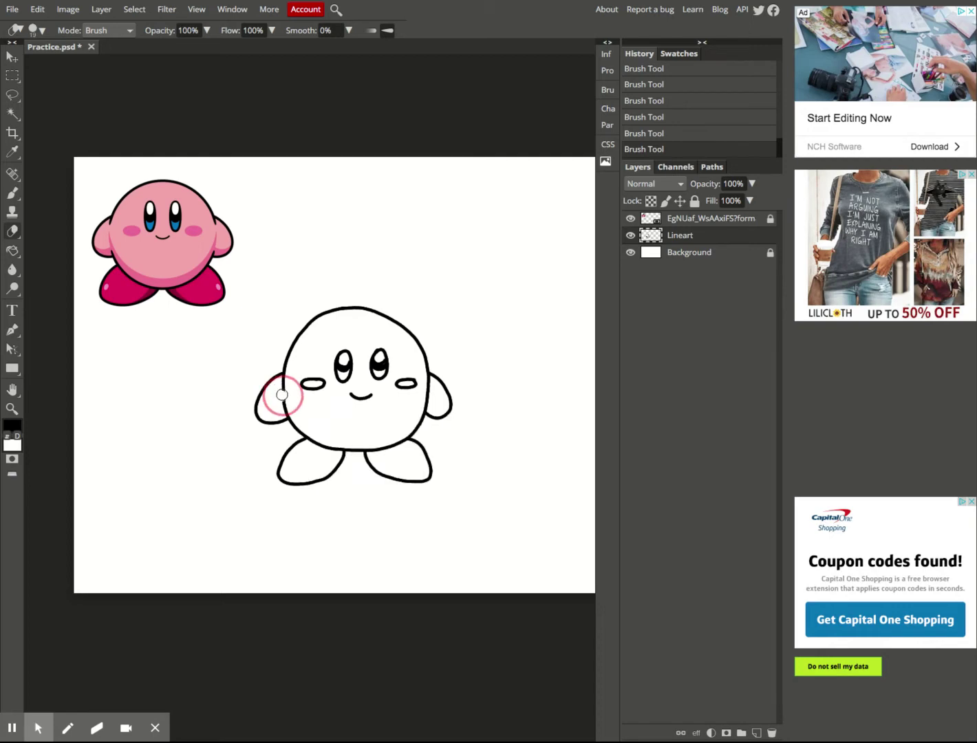
mouse_move(283, 402)
left_mouse_down()
mouse_move(284, 388)
mouse_move(289, 404)
mouse_move(278, 414)
mouse_move(276, 401)
left_mouse_up()
left_click(289, 384)
left_click(293, 408)
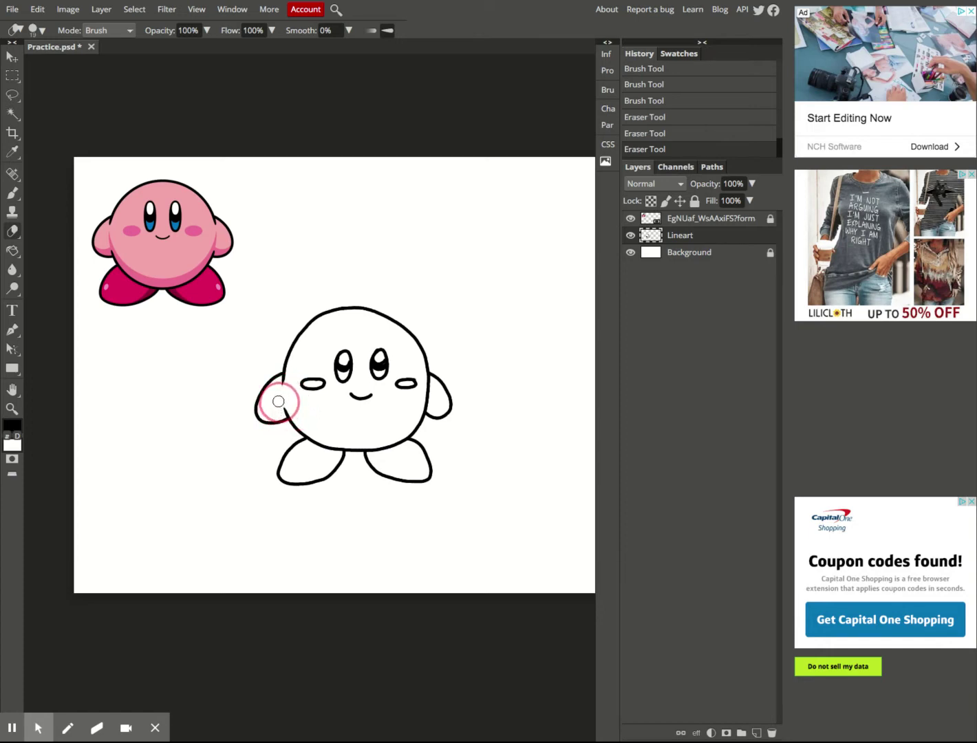
left_click_drag(427, 390, 429, 398)
left_click(431, 390)
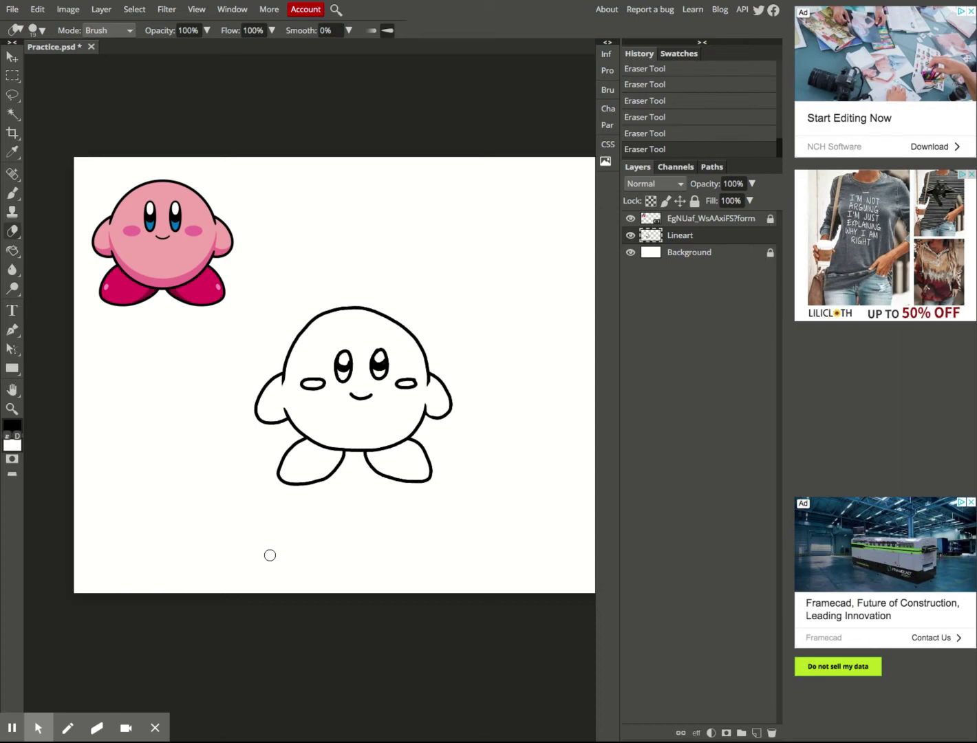
Step: Draw two small test circles above Kirby with the Brush Tool, one closed and one with a gap in its outline
left_click(12, 193)
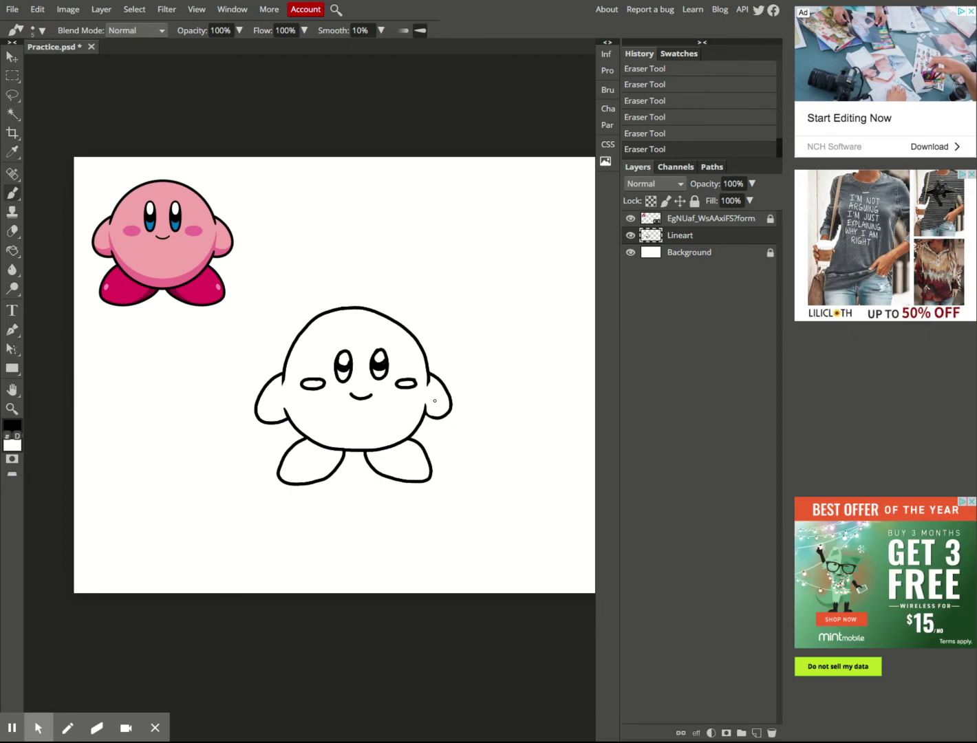
mouse_move(418, 237)
left_mouse_down()
mouse_move(403, 236)
mouse_move(398, 255)
mouse_move(418, 261)
left_mouse_up()
mouse_move(423, 246)
left_mouse_down()
mouse_move(418, 234)
mouse_move(422, 242)
left_mouse_up()
mouse_move(479, 239)
left_mouse_down()
mouse_move(461, 241)
mouse_move(466, 257)
mouse_move(478, 259)
mouse_move(481, 244)
left_mouse_up()
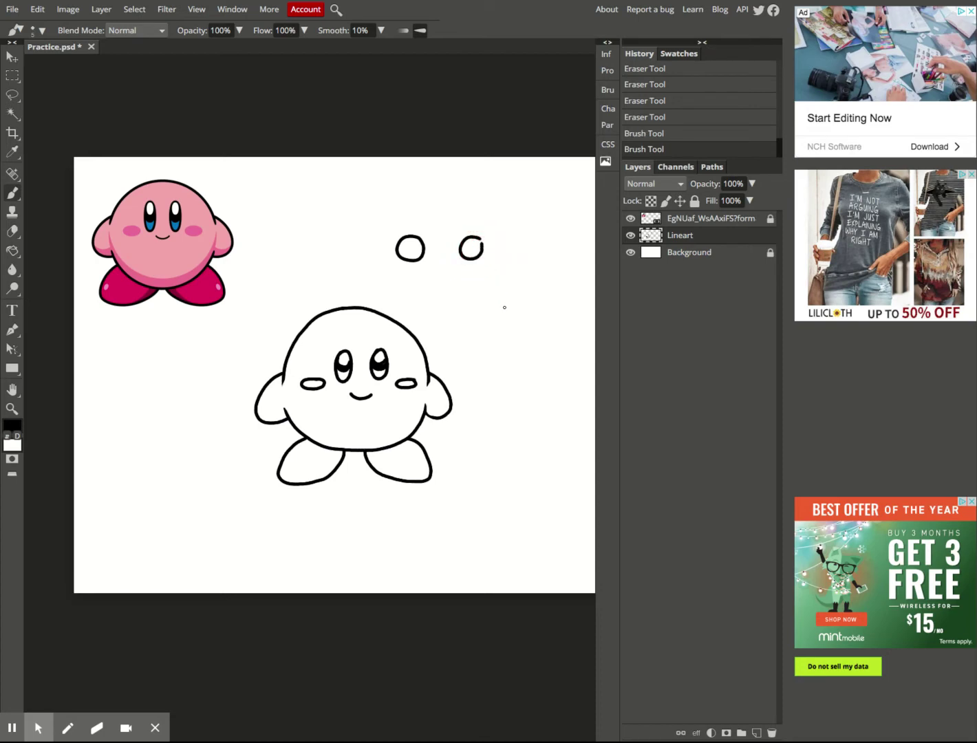
Step: Fill the closed test circle and the gapped one with black using the Paint Bucket Tool
left_click(11, 251)
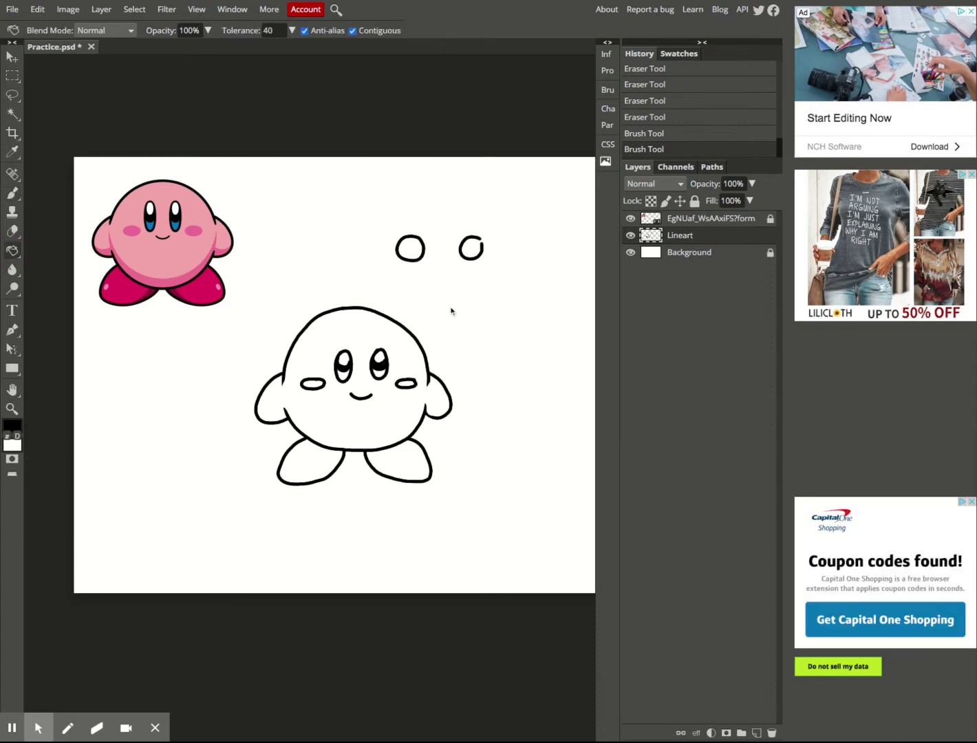
left_click(416, 254)
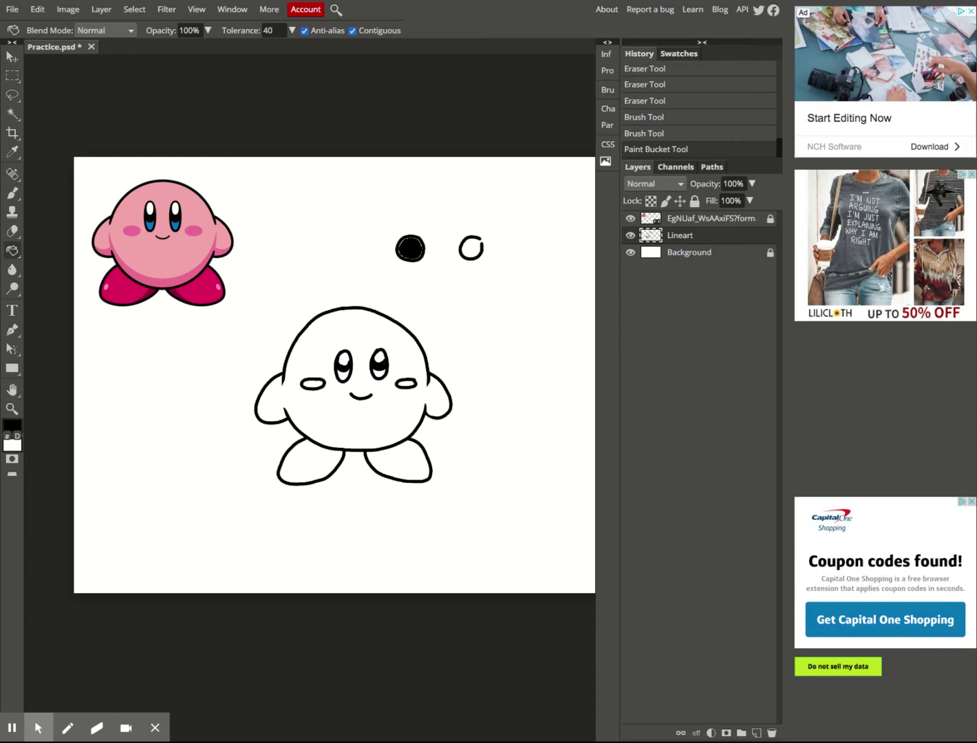
left_click(471, 249)
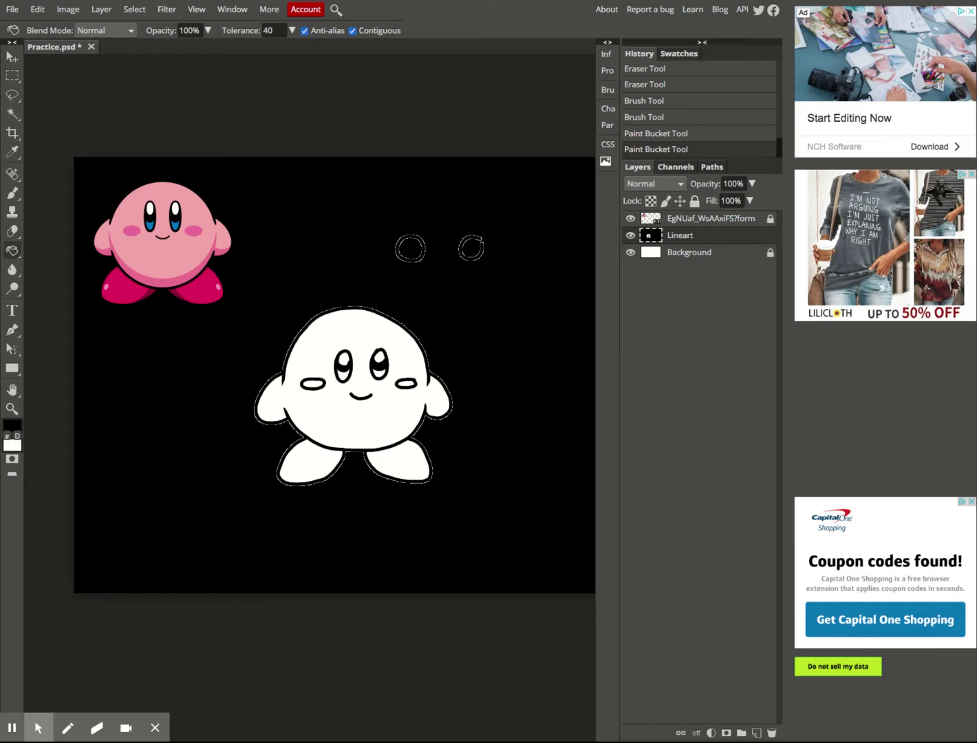
Step: Undo both paint bucket fills and the two test circles
key("ctrl+z")
key("ctrl+z")
key("ctrl+z")
key("ctrl+z")
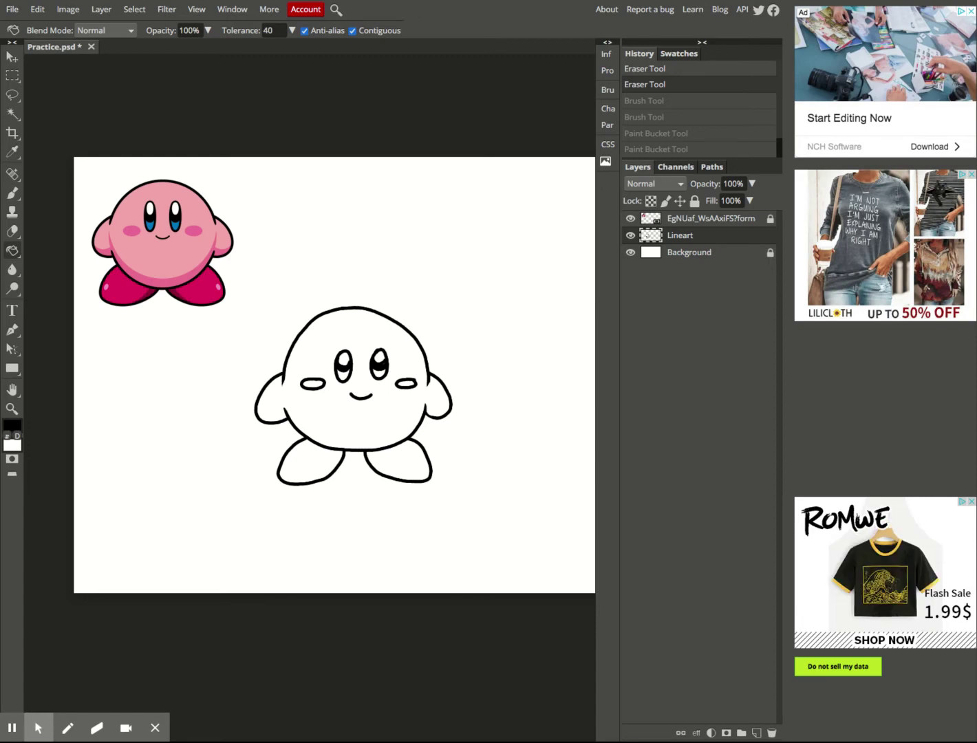
Step: Unlock the Background layer
left_click(685, 256)
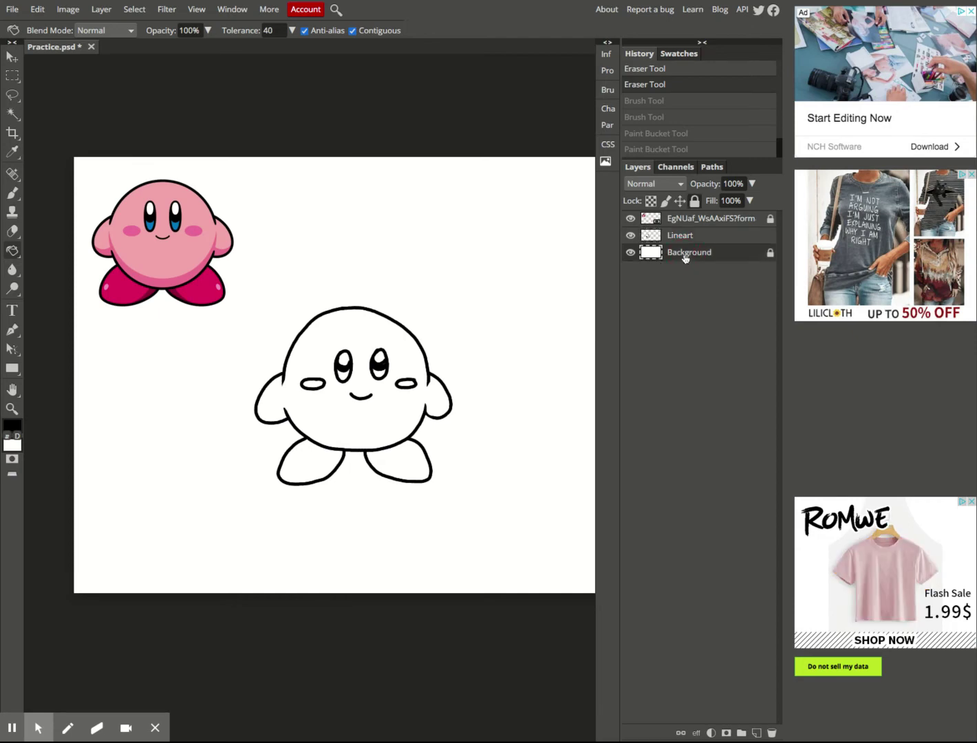
left_click(771, 255)
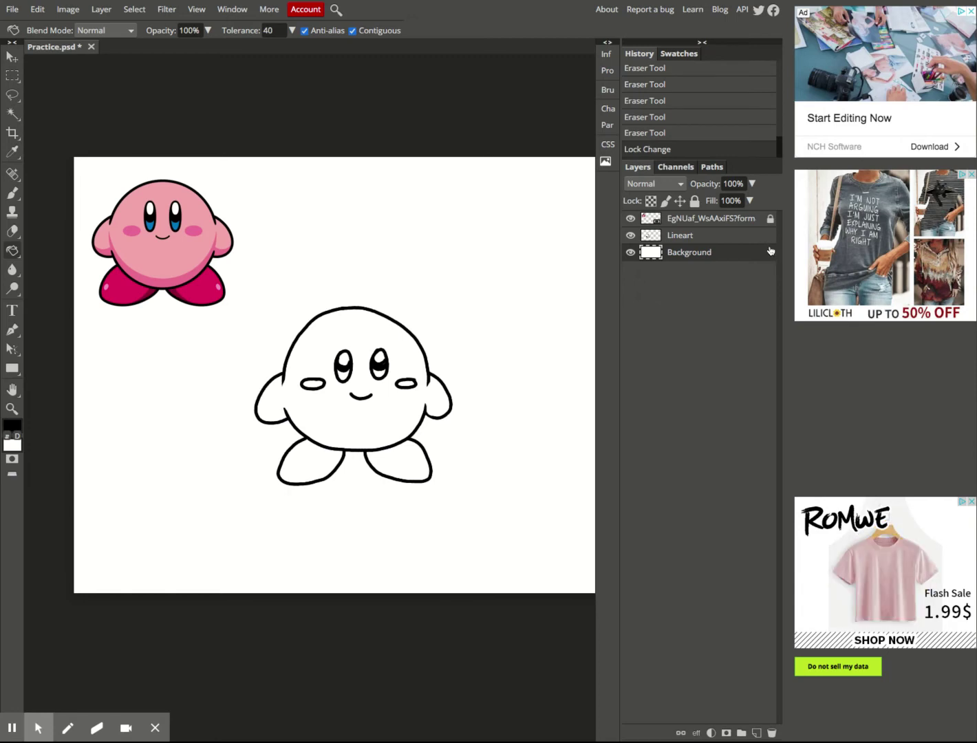
Step: Fill the Background layer with dark grey 494849 using the Paint Bucket Tool, and lock the layer
left_click(10, 431)
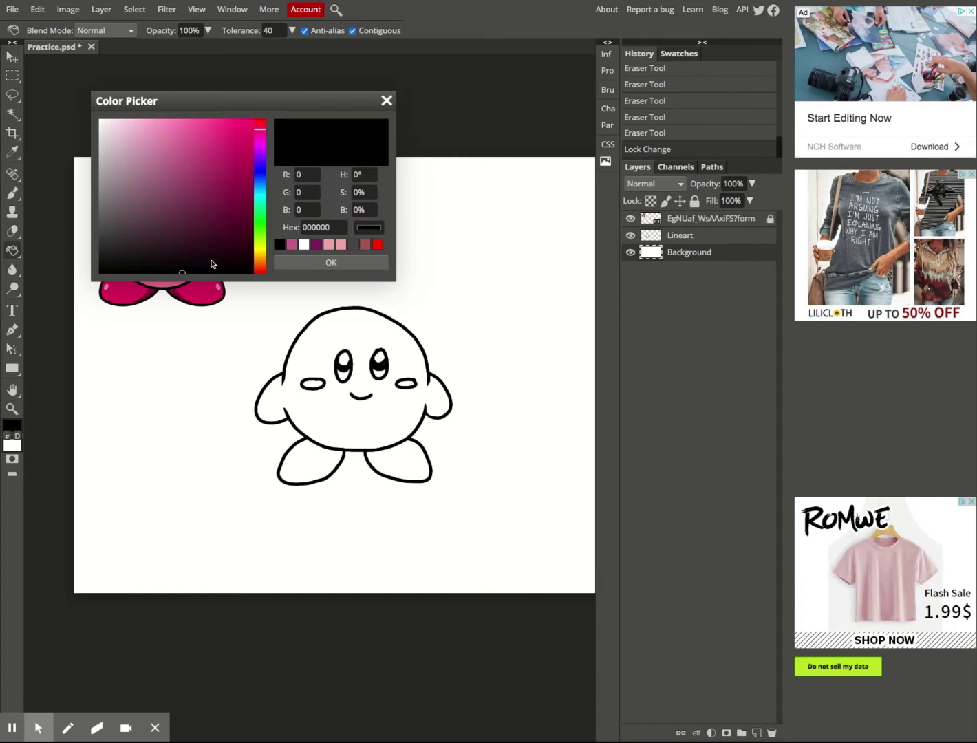
left_click(101, 241)
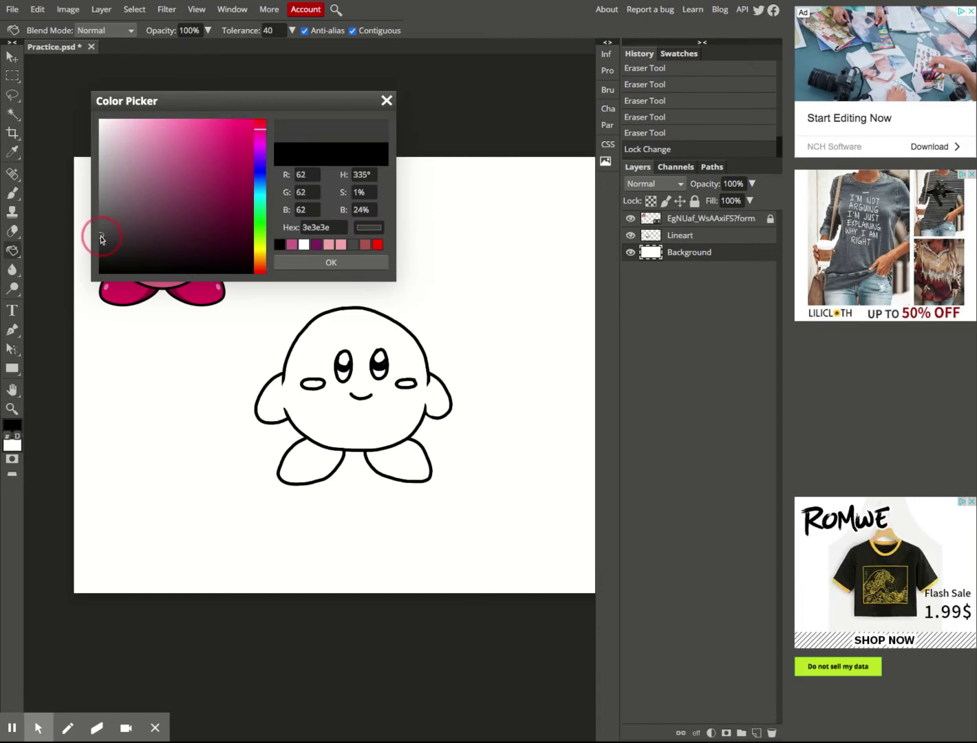
left_click_drag(101, 241, 100, 228)
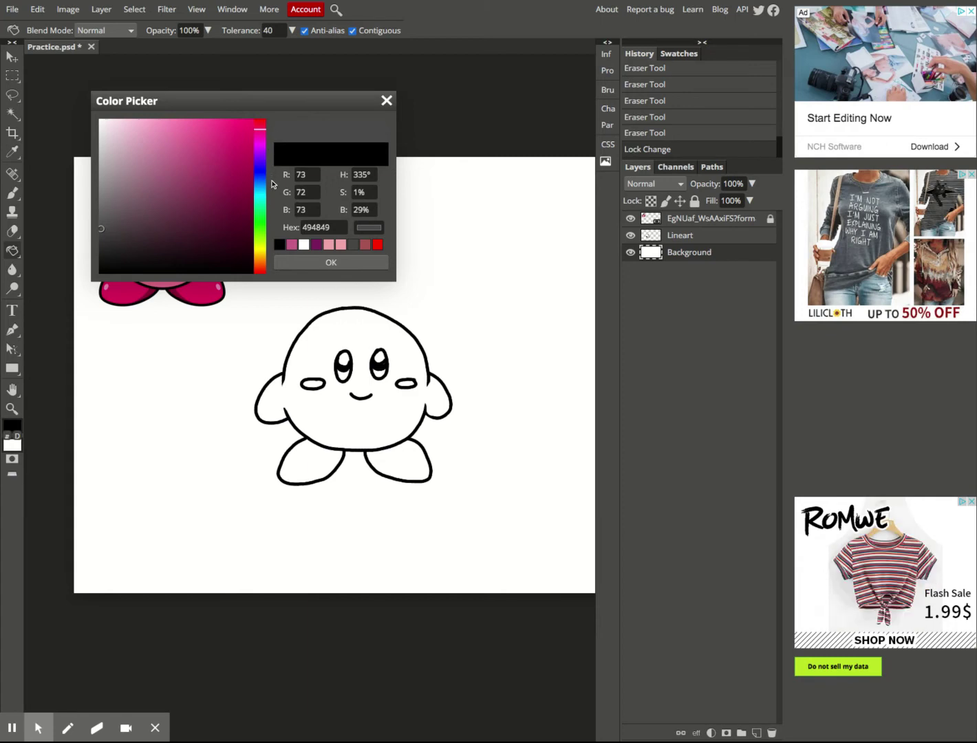
left_click(320, 266)
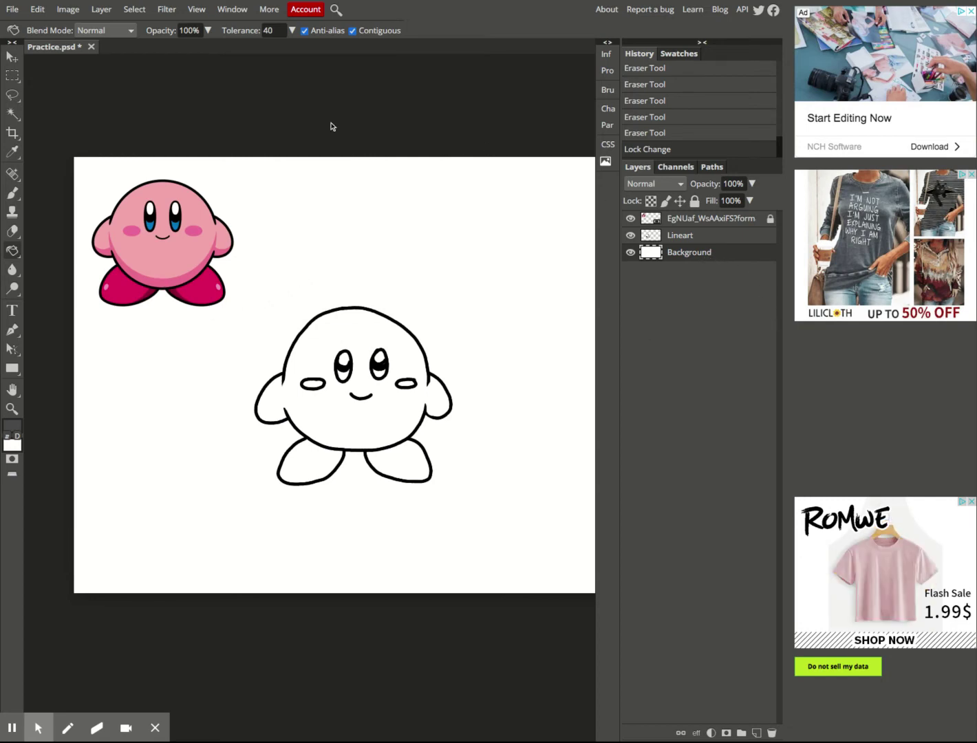
left_click(474, 456)
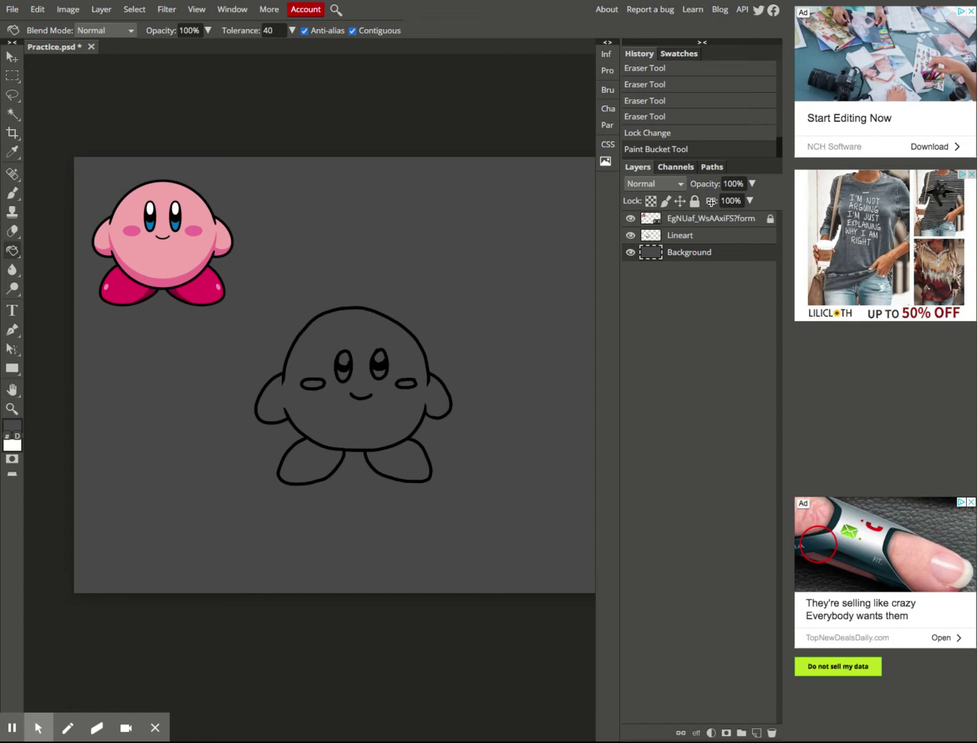
left_click(696, 203)
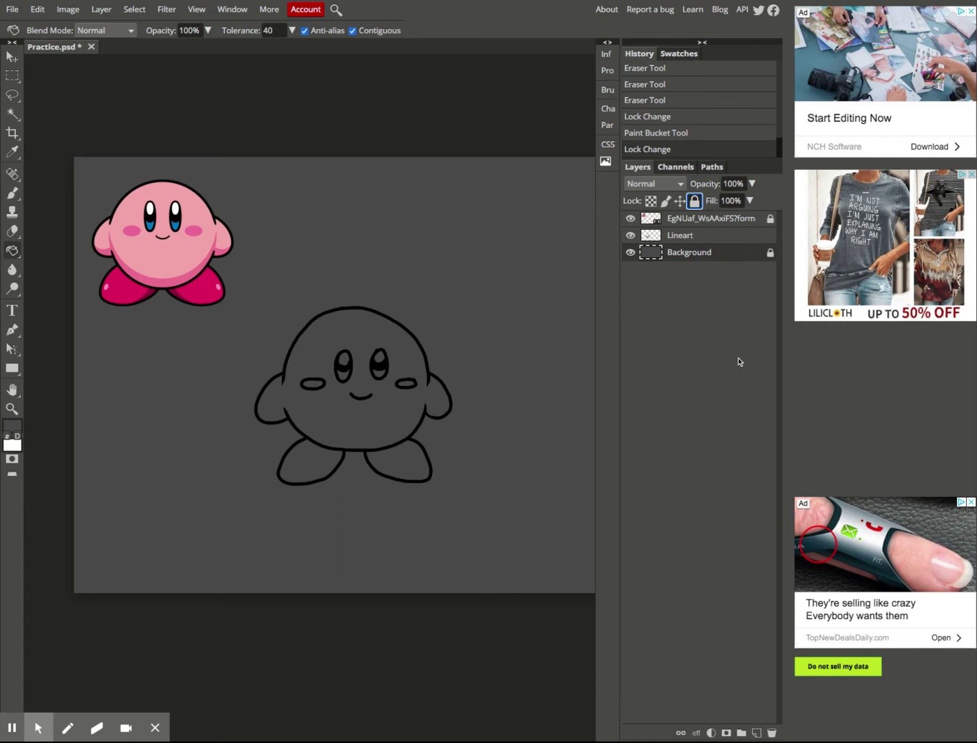
Step: Add a new layer directly above Background, beneath Lineart, and name it Color
left_click(758, 734)
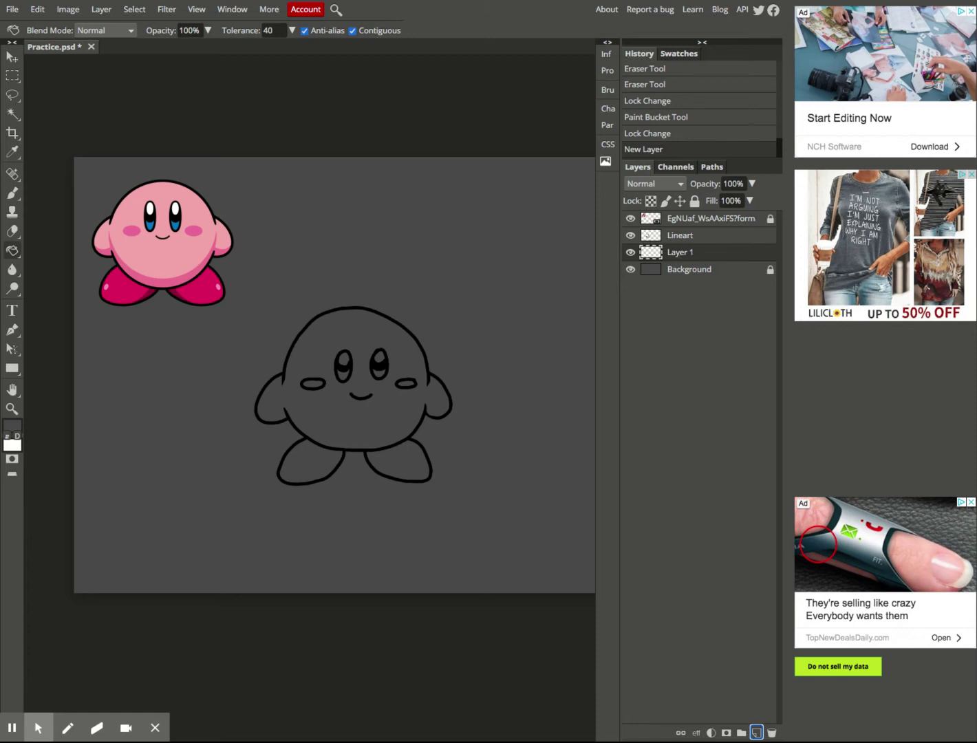
double_click(680, 252)
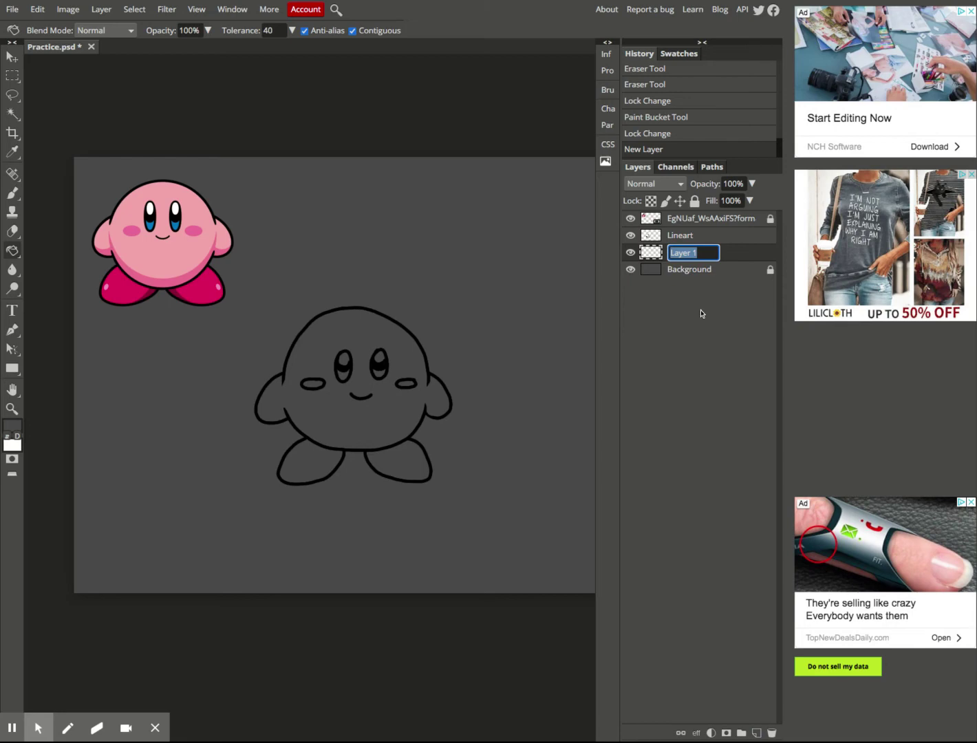
type("Color")
key("Return")
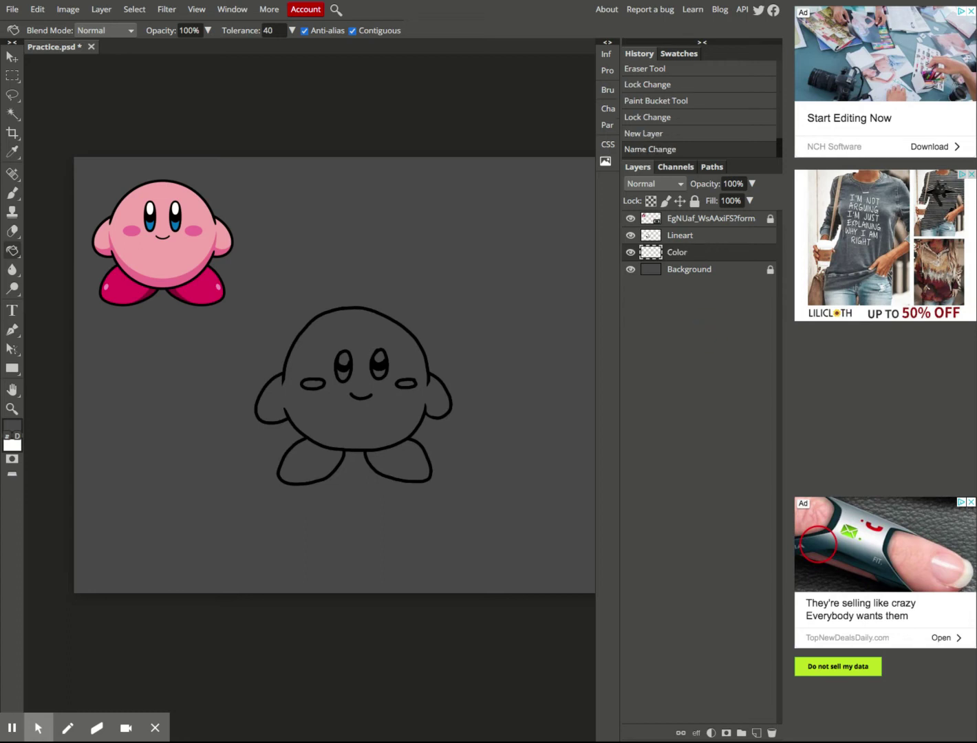
Step: Move the Color layer above Lineart and return it to its place beneath Lineart
left_click(688, 254)
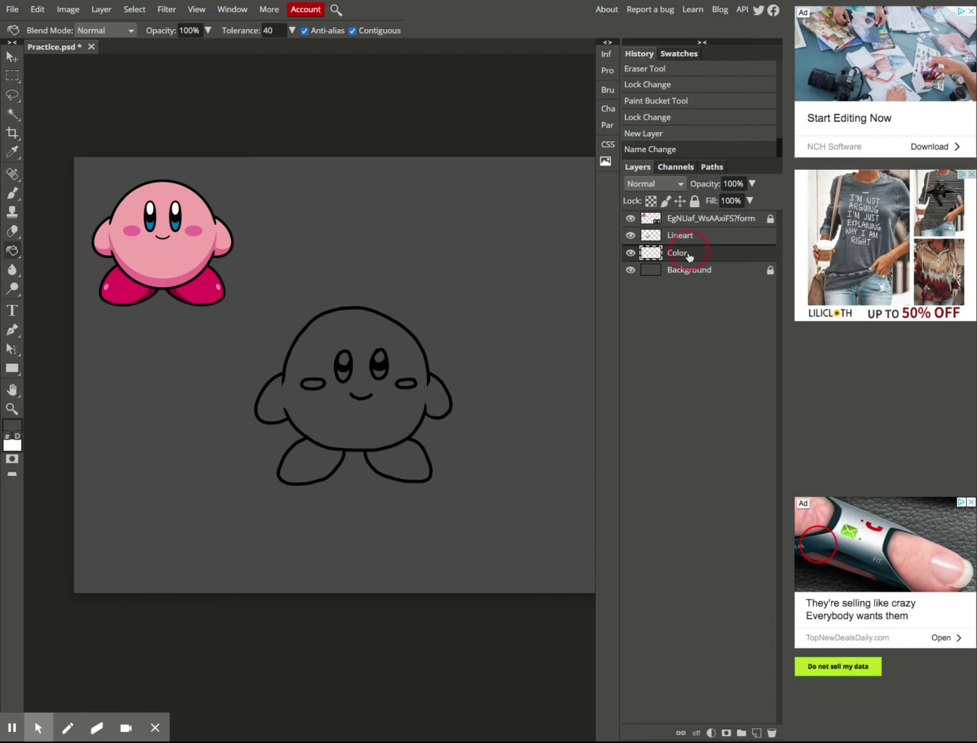
left_click_drag(688, 256, 685, 239)
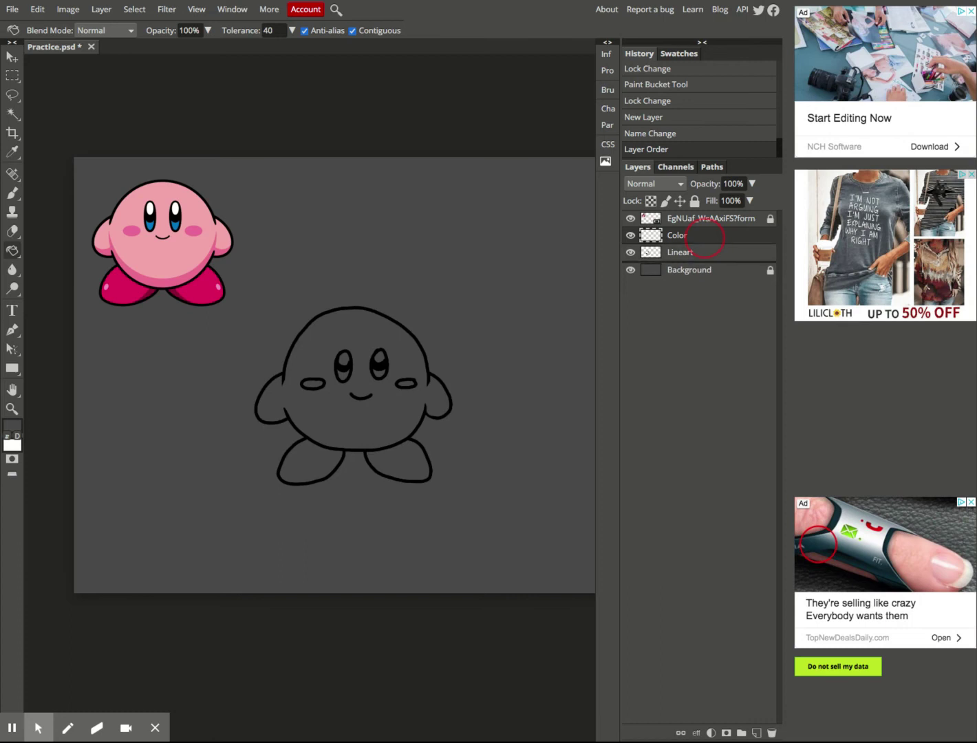
key("ctrl+bracketleft")
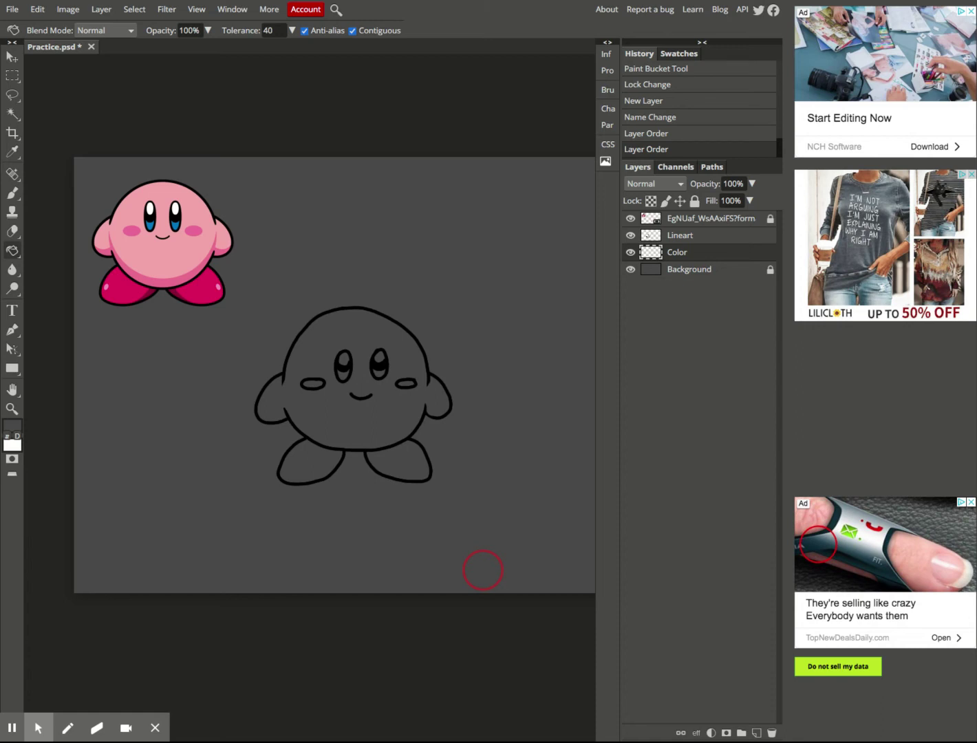
Step: Reset the colours to the default pair and swap them to make white the foreground and black the background
left_click(8, 438)
left_click(14, 426)
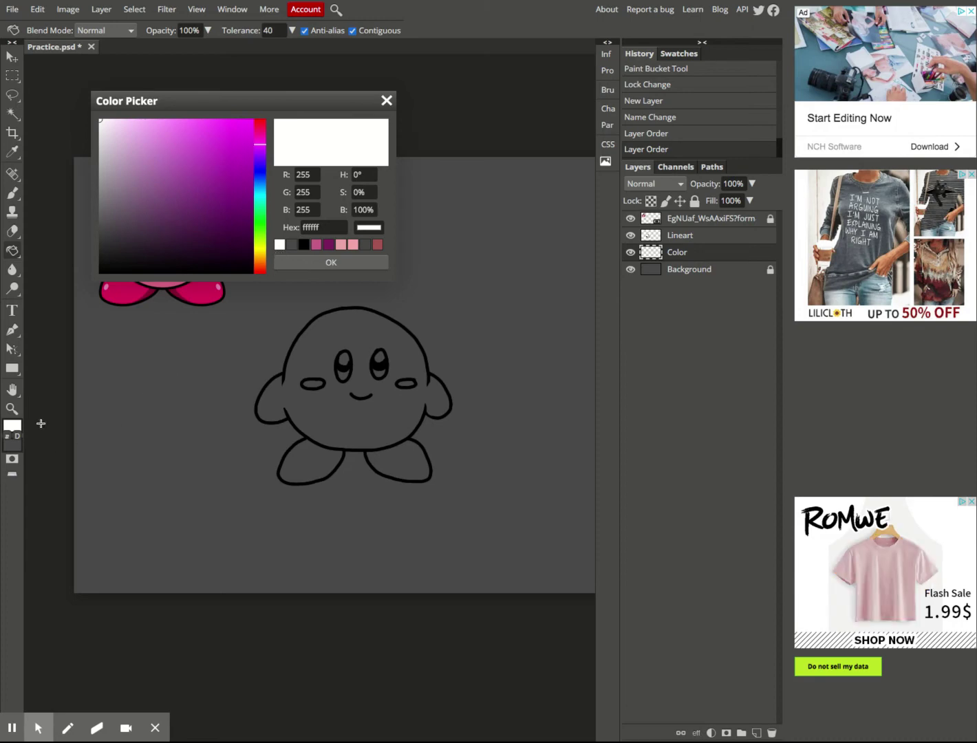
left_click(387, 100)
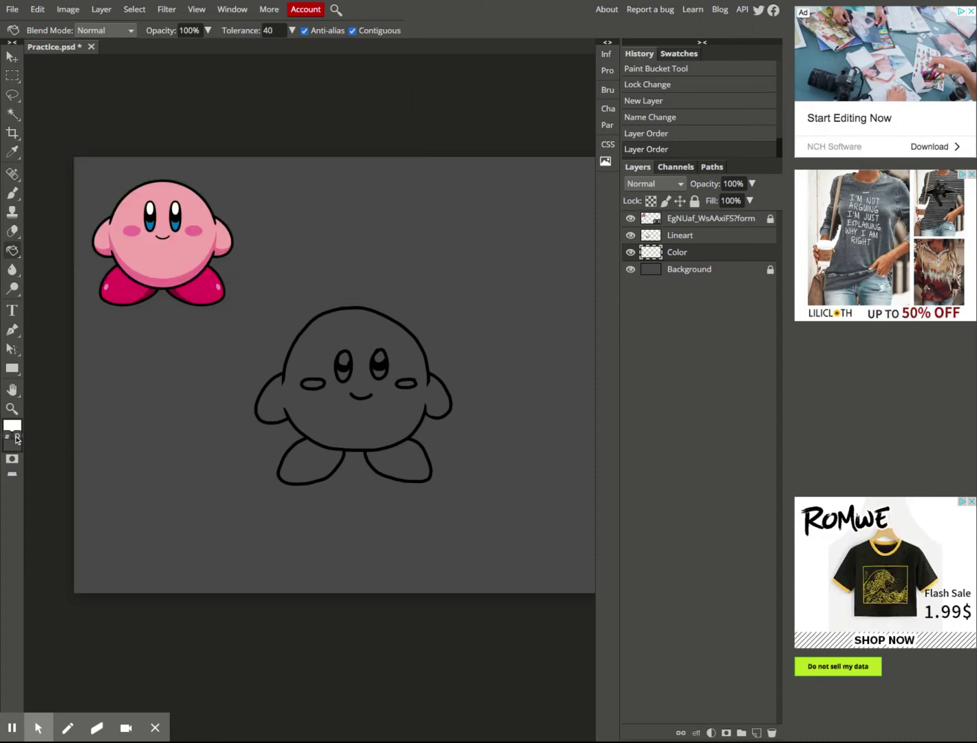
left_click(17, 437)
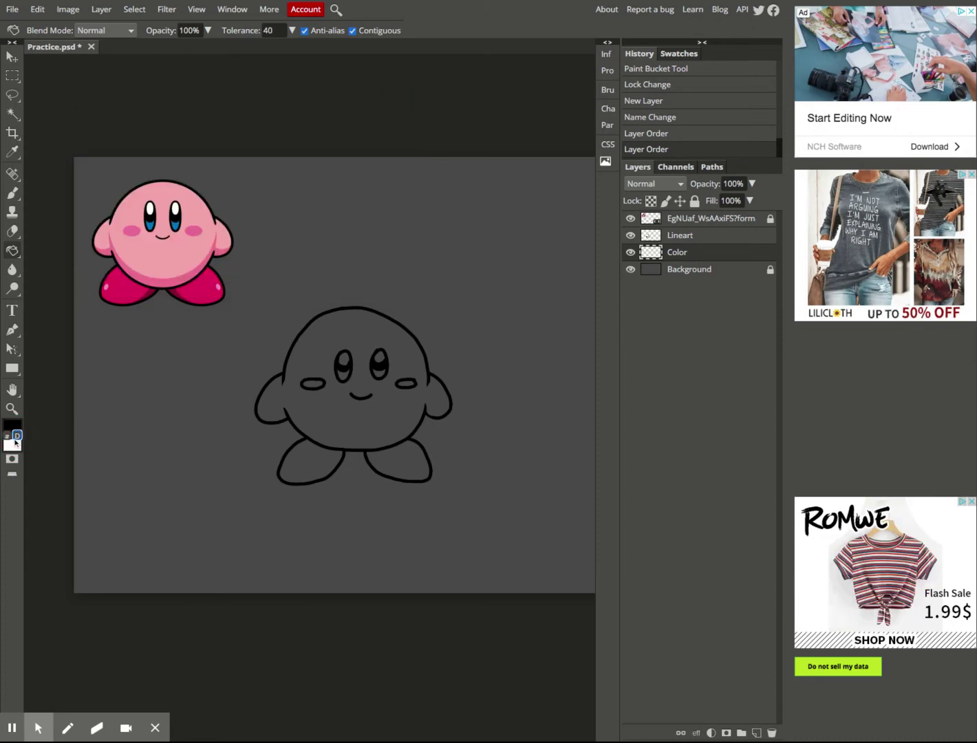
left_click(8, 438)
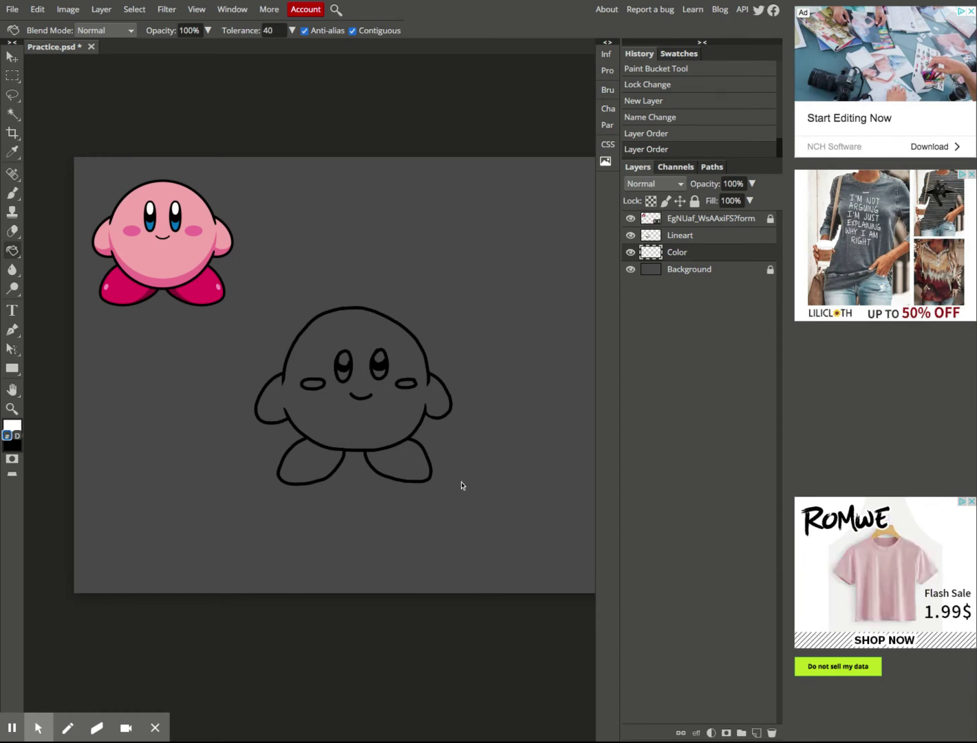
Step: Lock the Lineart layer and select the interiors of Kirby's body and both feet on it with the Magic Wand
left_click(724, 239)
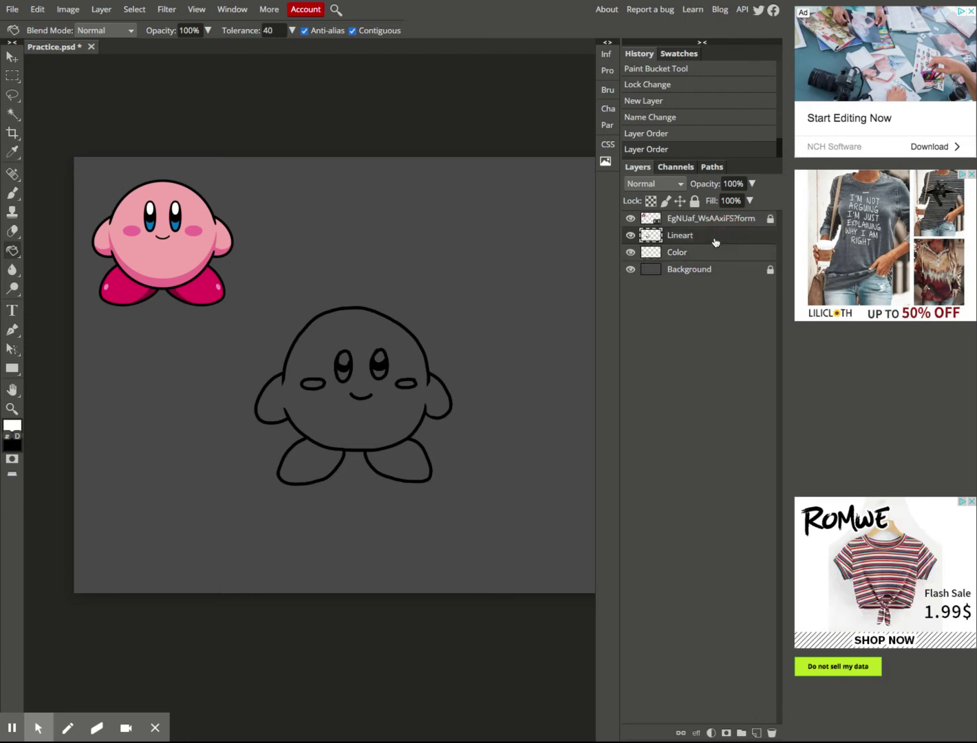
left_click(695, 204)
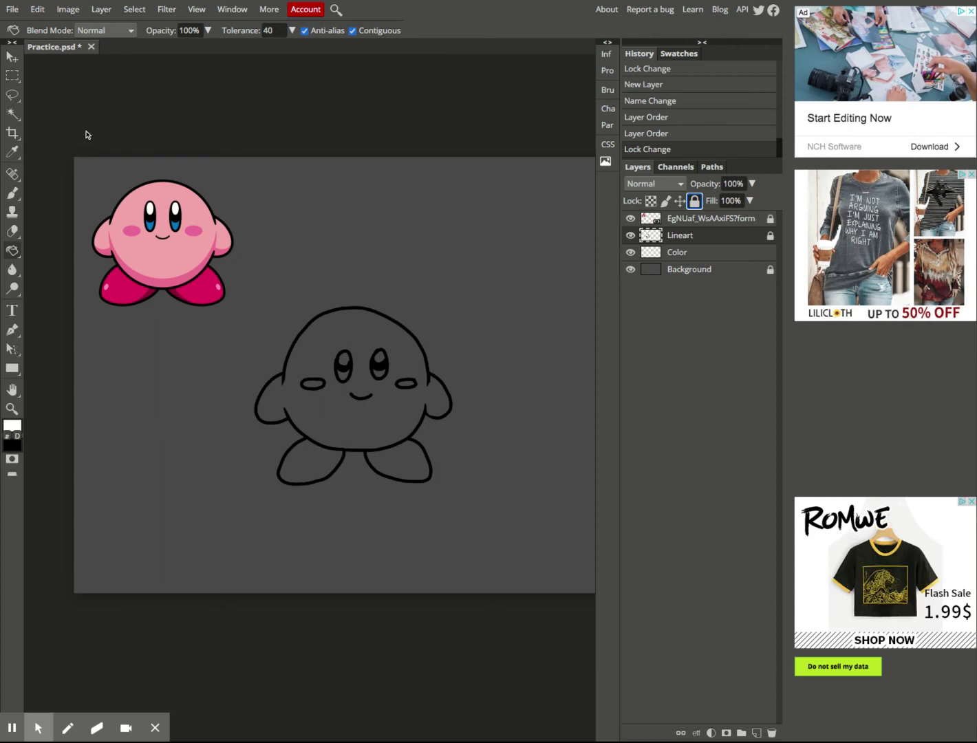
right_click(14, 119)
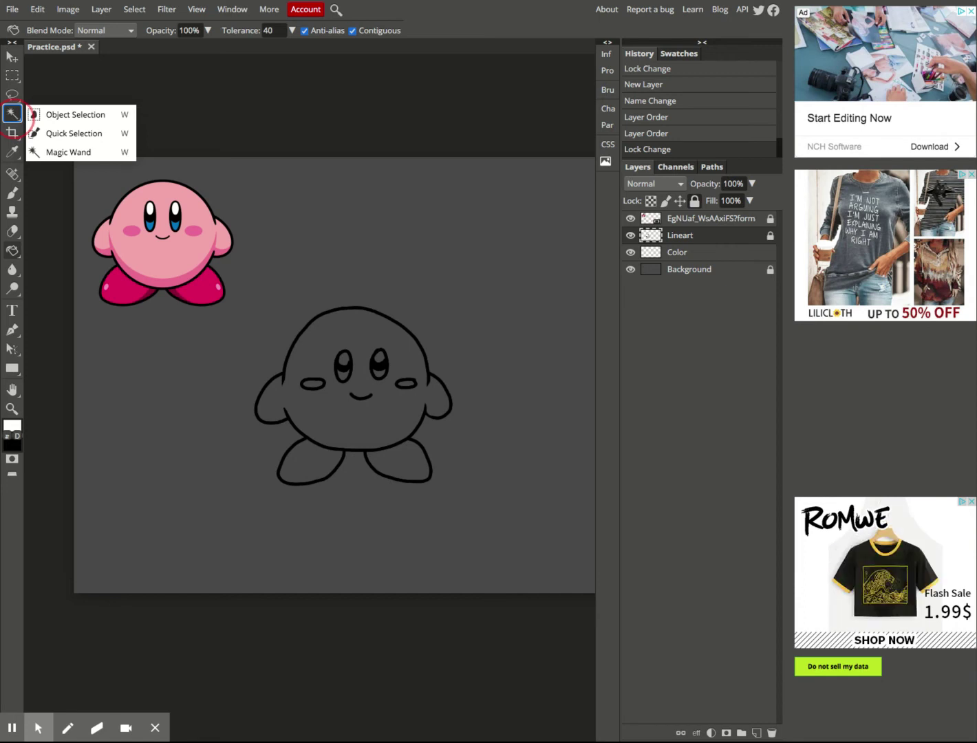
left_click(52, 149)
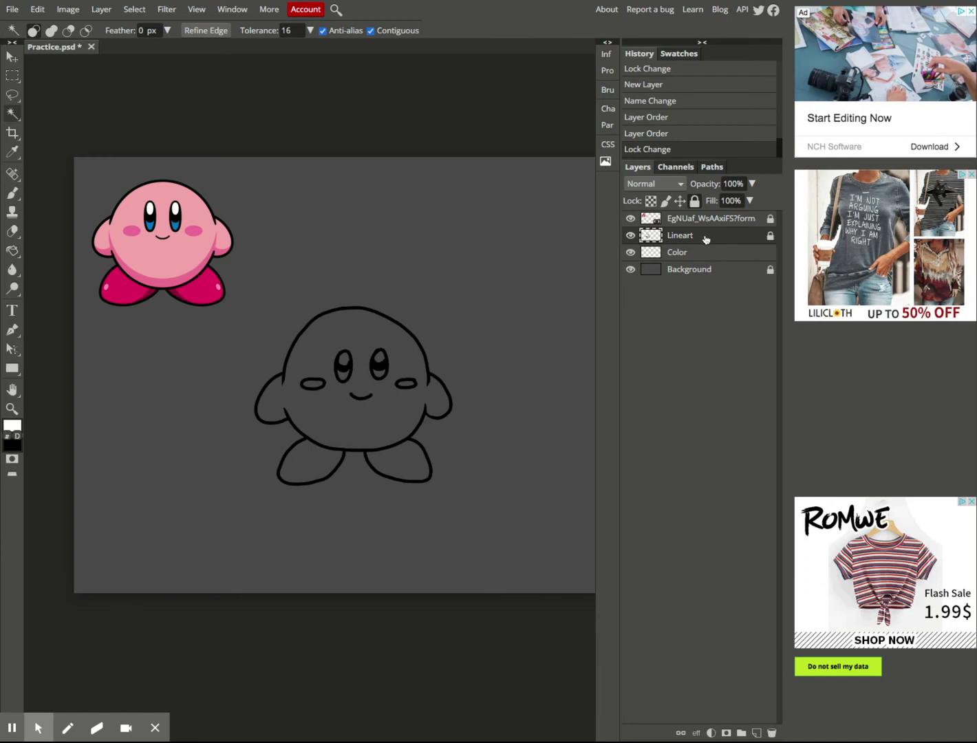
left_click(358, 333)
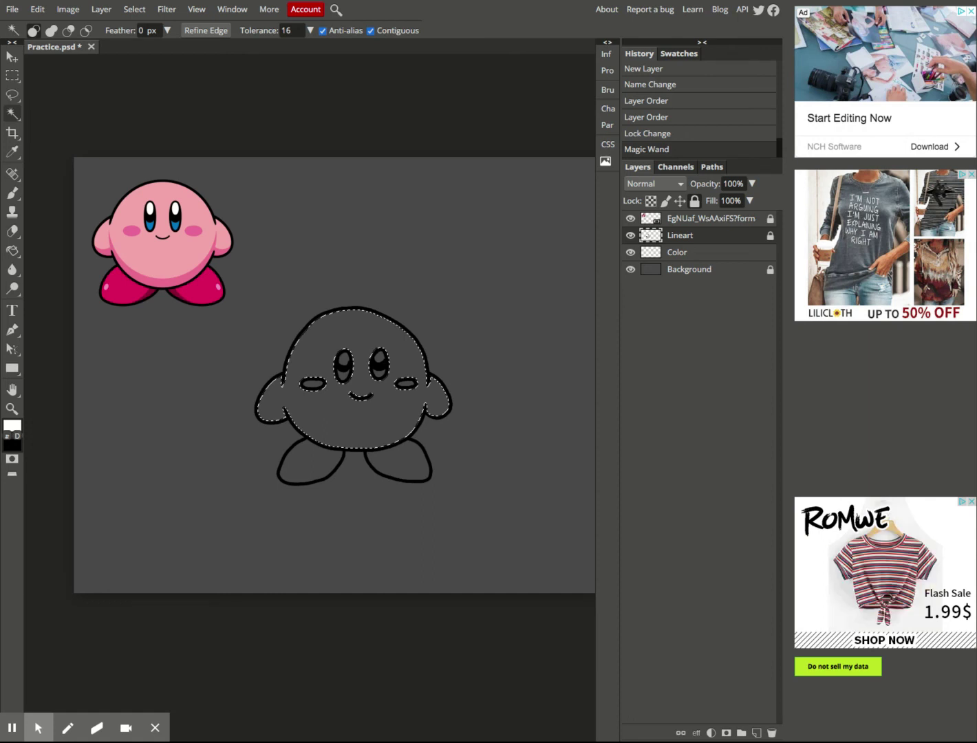
key("shift")
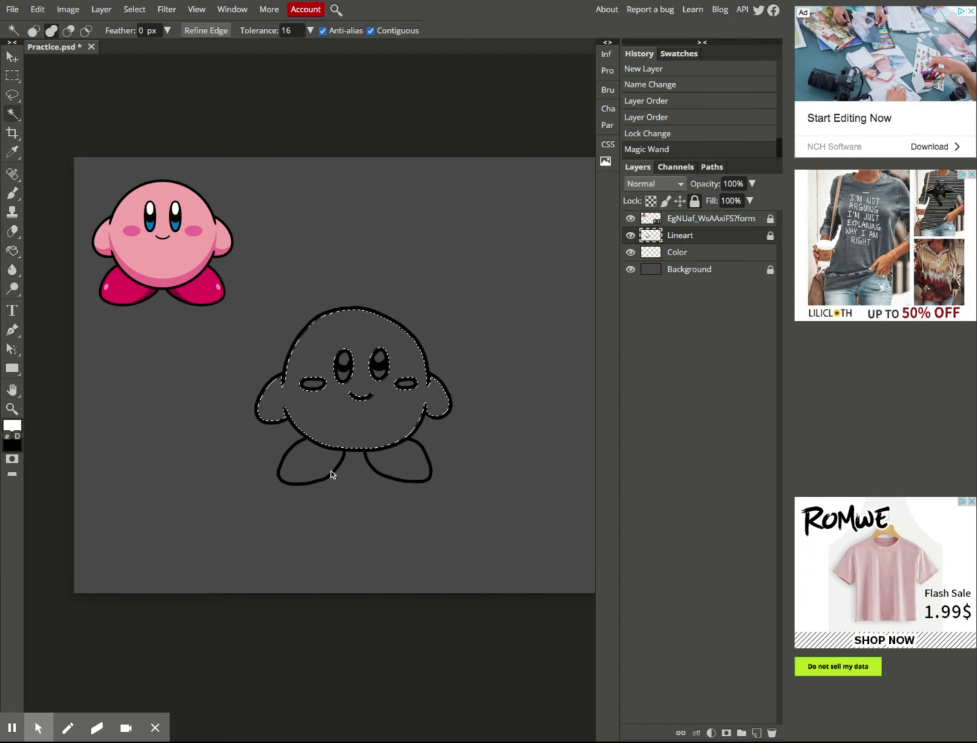
left_click(310, 468)
left_click(406, 466)
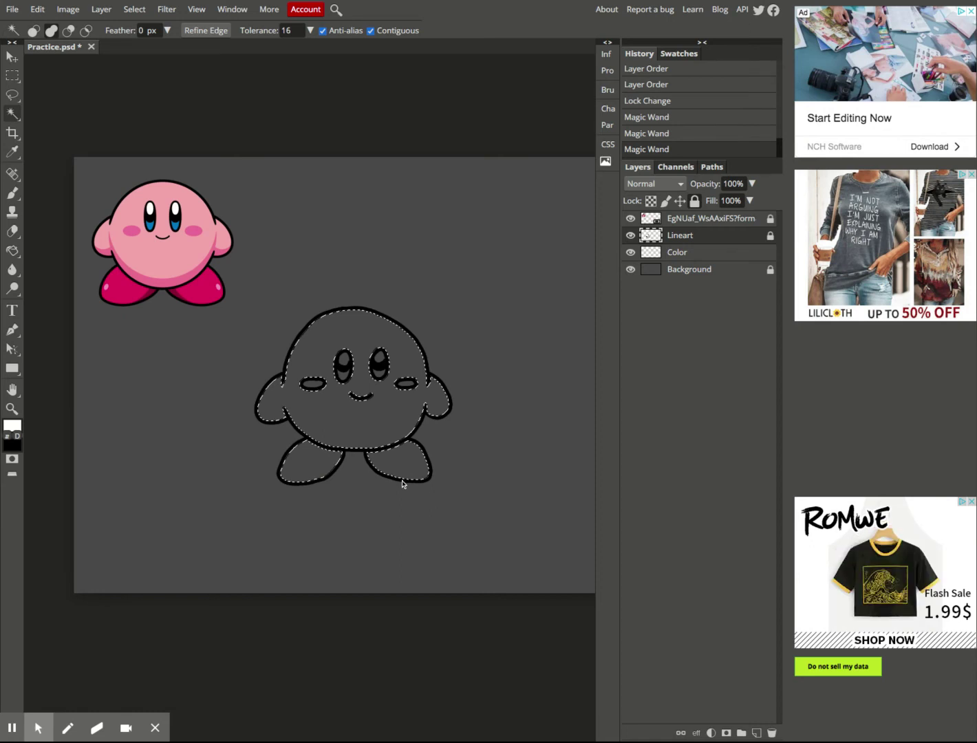
Step: Add the insides of both cheeks and the open areas of both eyes to the Magic Wand selection
left_click(313, 390)
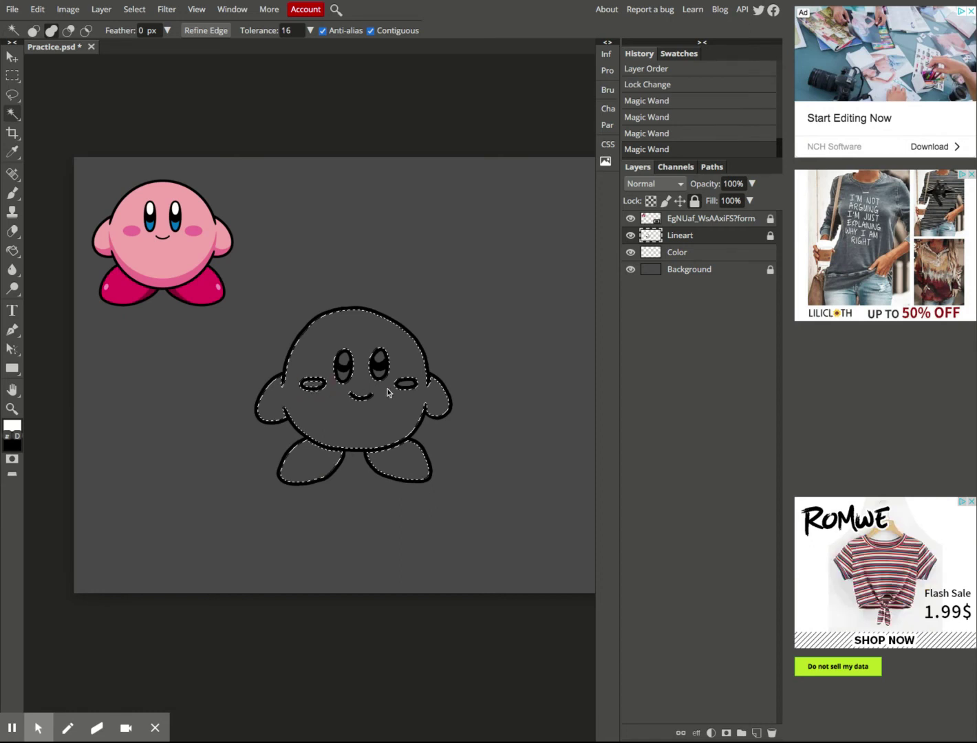
left_click(406, 387)
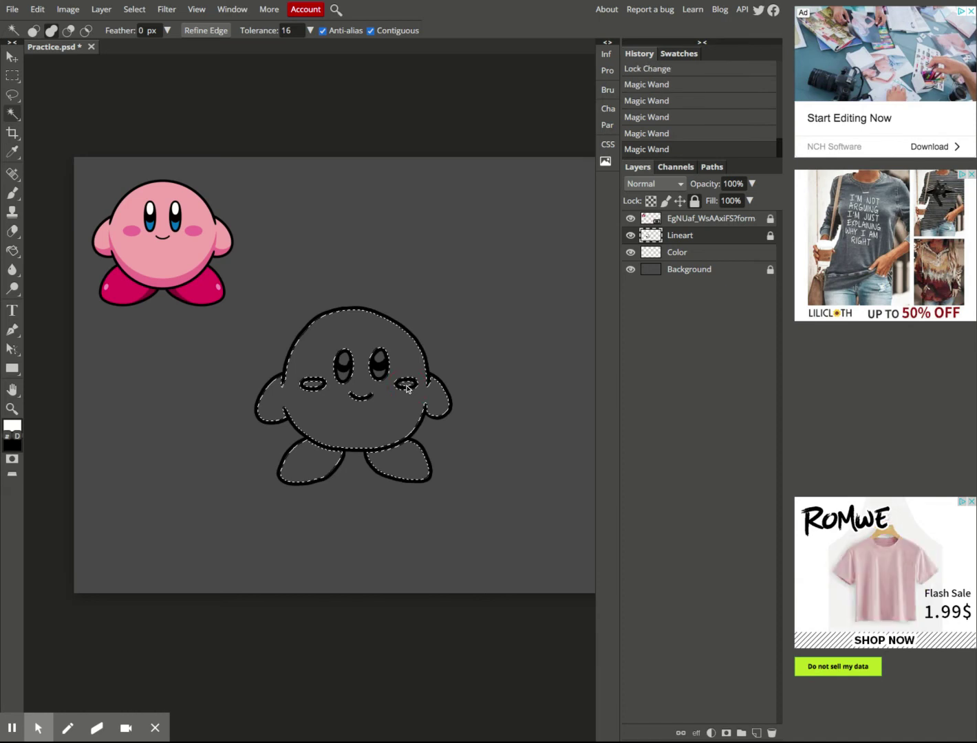
left_click(348, 365)
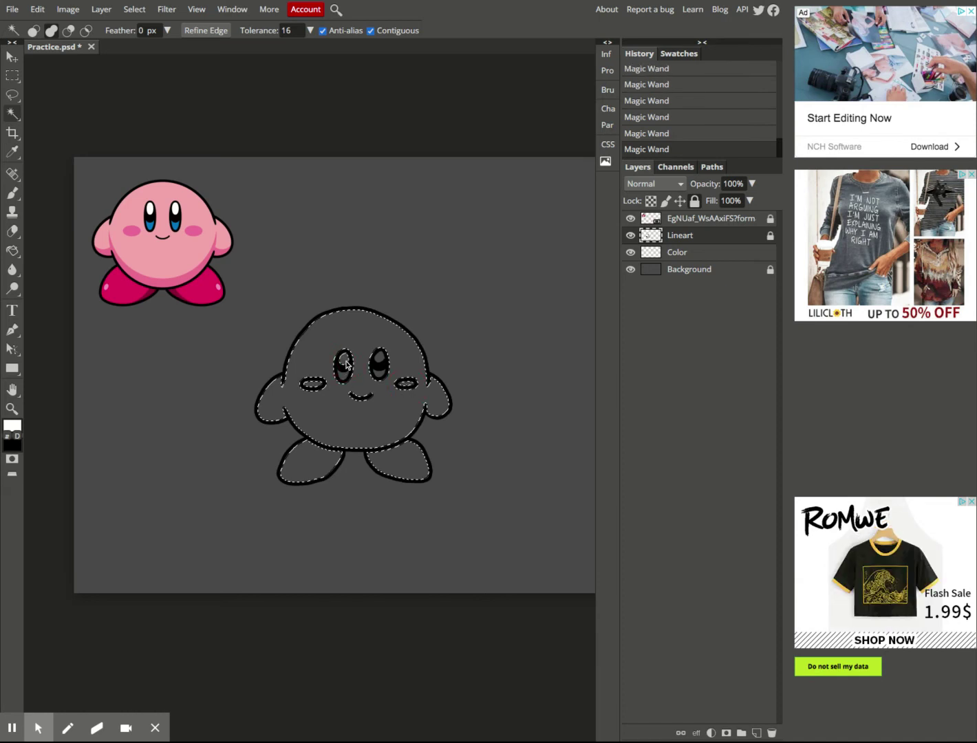
left_click(344, 377)
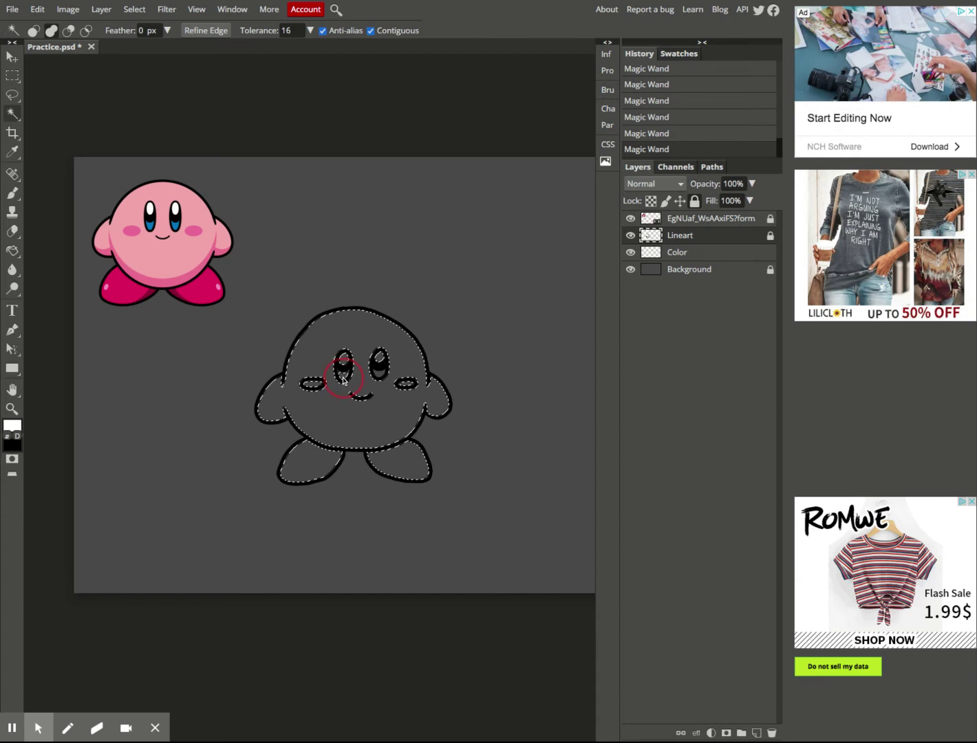
left_click(382, 375)
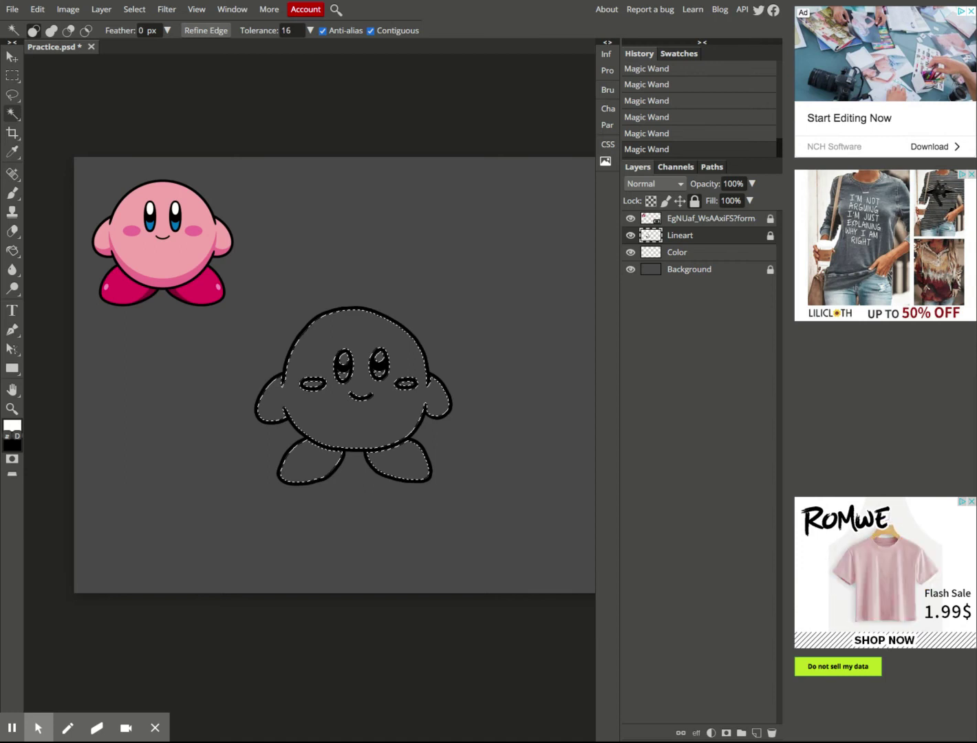
Step: Examine up close how the selection edge follows the lineart pixels around the arm on Kirby's left-hand side of the drawing
left_click(12, 408)
left_click(279, 393)
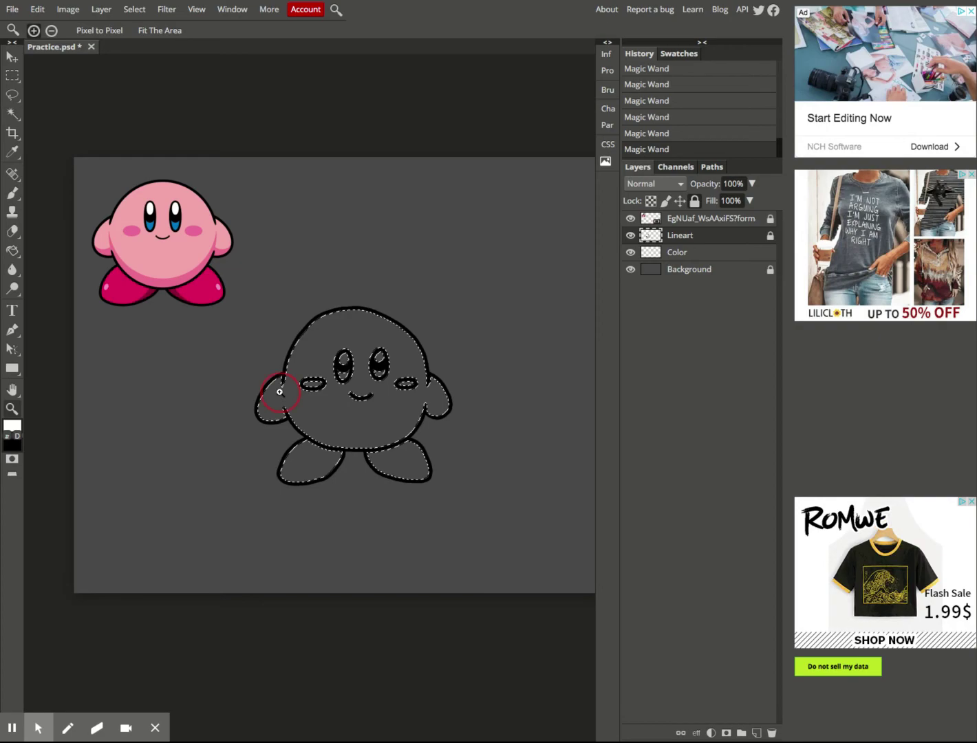
left_click(280, 392)
left_click(262, 372)
left_click(230, 357)
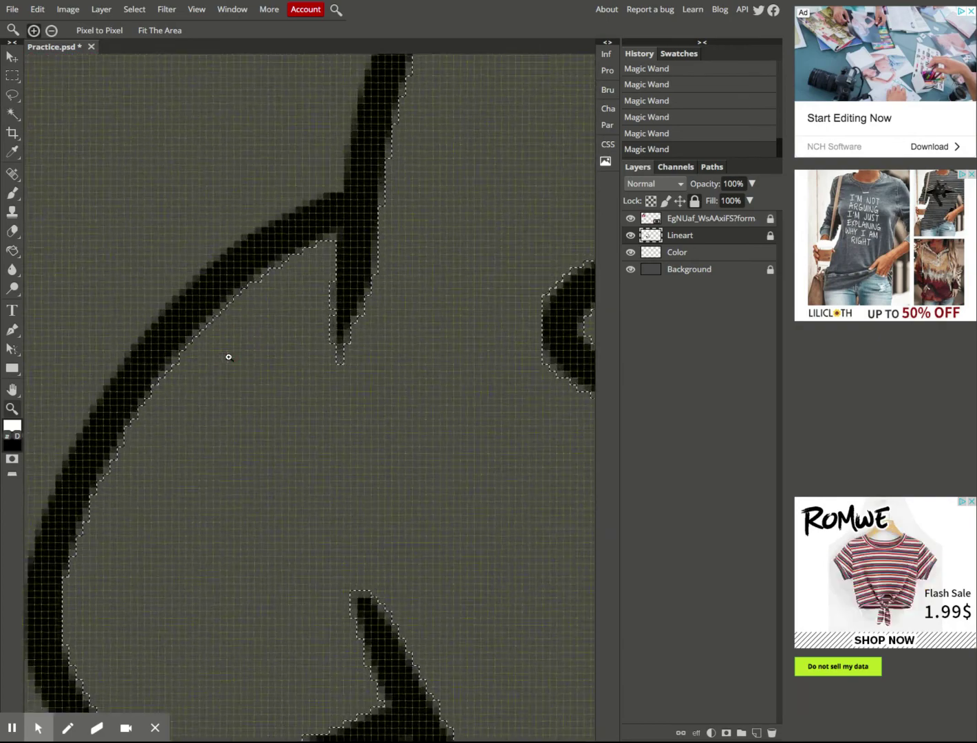
left_click(229, 357)
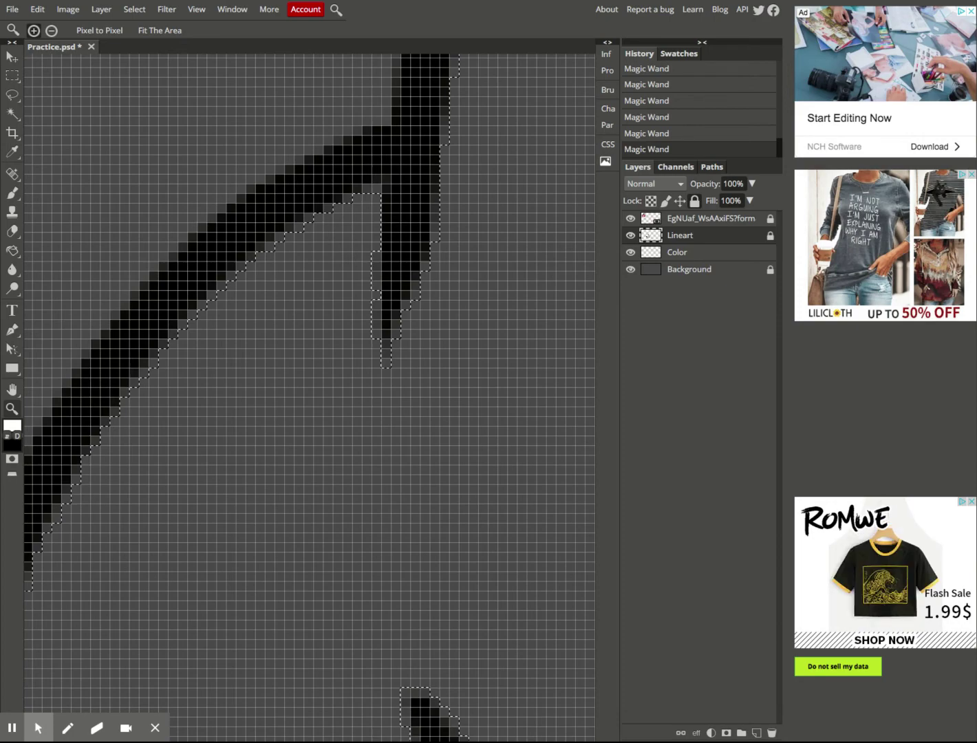
key("ctrl+minus")
key("ctrl+minus")
key("ctrl+minus")
key("ctrl+minus")
key("ctrl+minus")
key("ctrl+minus")
key("ctrl+minus")
key("ctrl+minus")
key("ctrl+minus")
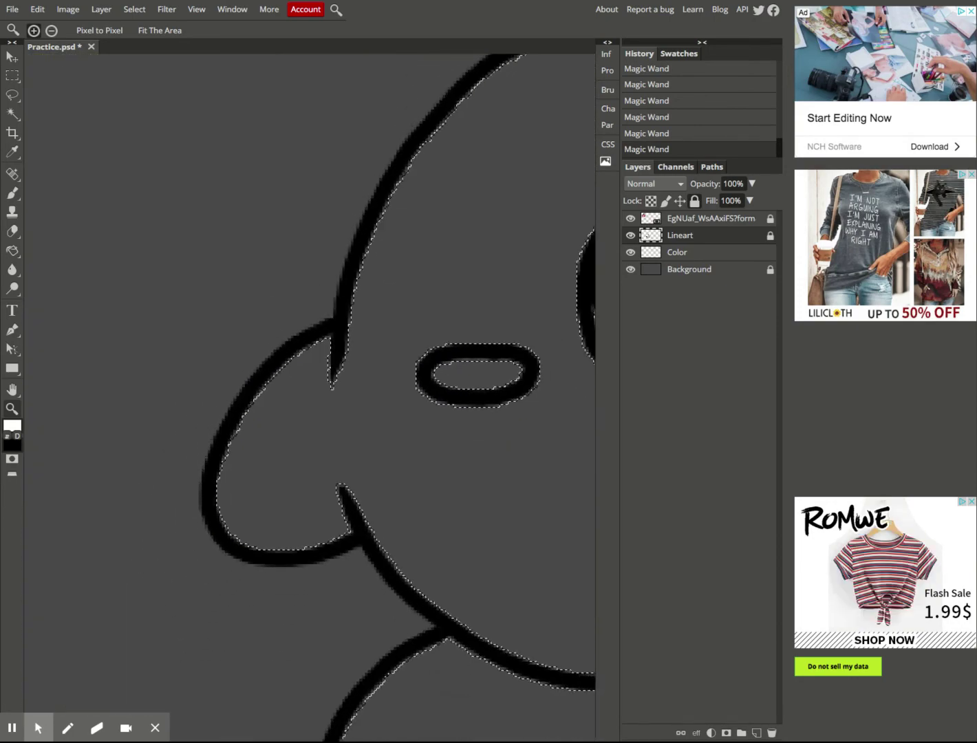
key("ctrl+minus")
key("ctrl+minus")
key("ctrl+minus")
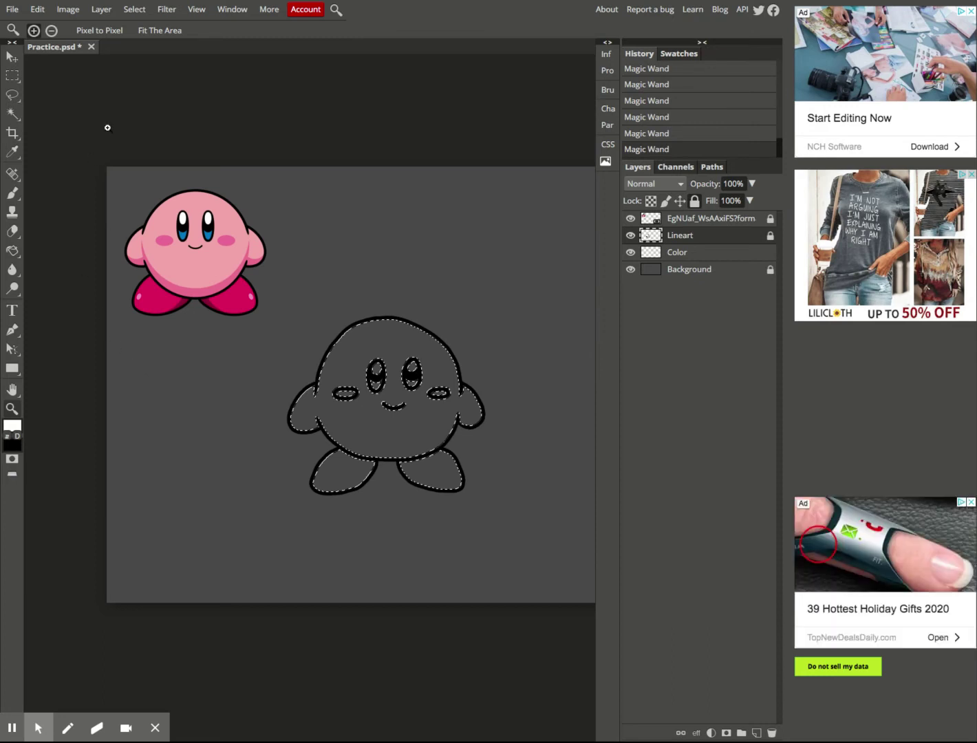
Step: Expand the Magic Wand selection of Kirby's interior areas by 3 px so it reaches under the lineart
left_click(134, 14)
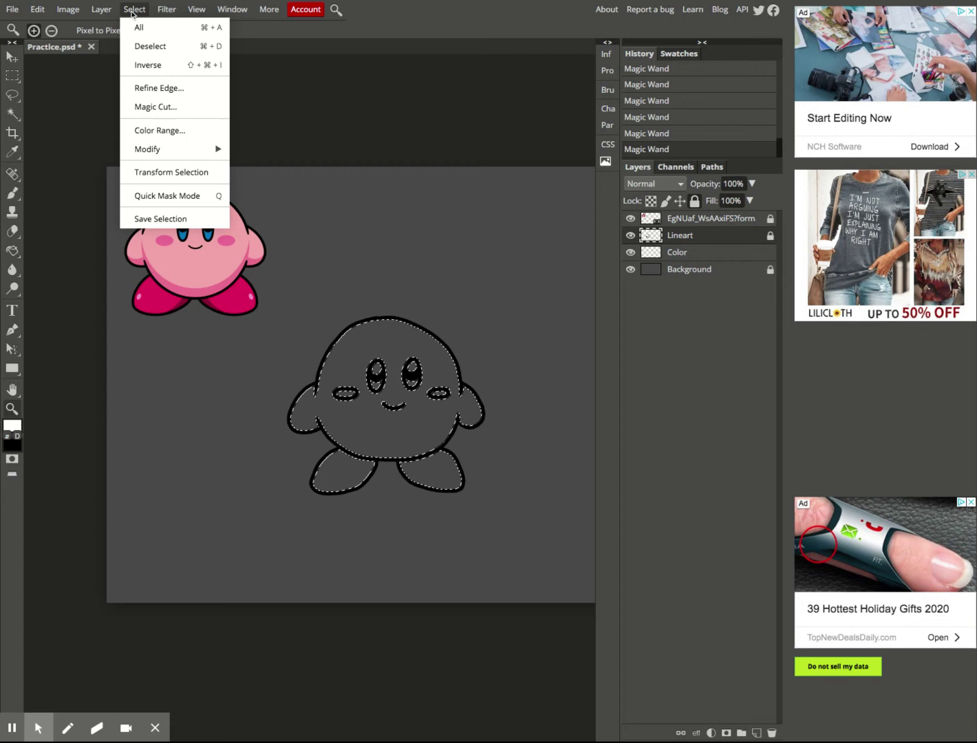
mouse_move(143, 151)
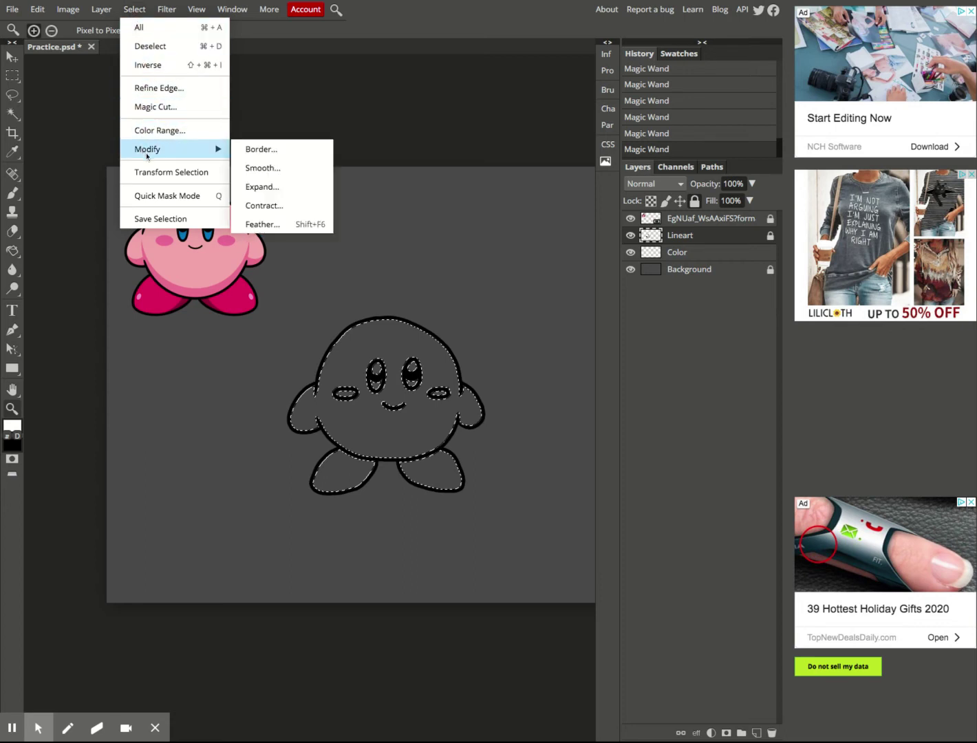
left_click(262, 187)
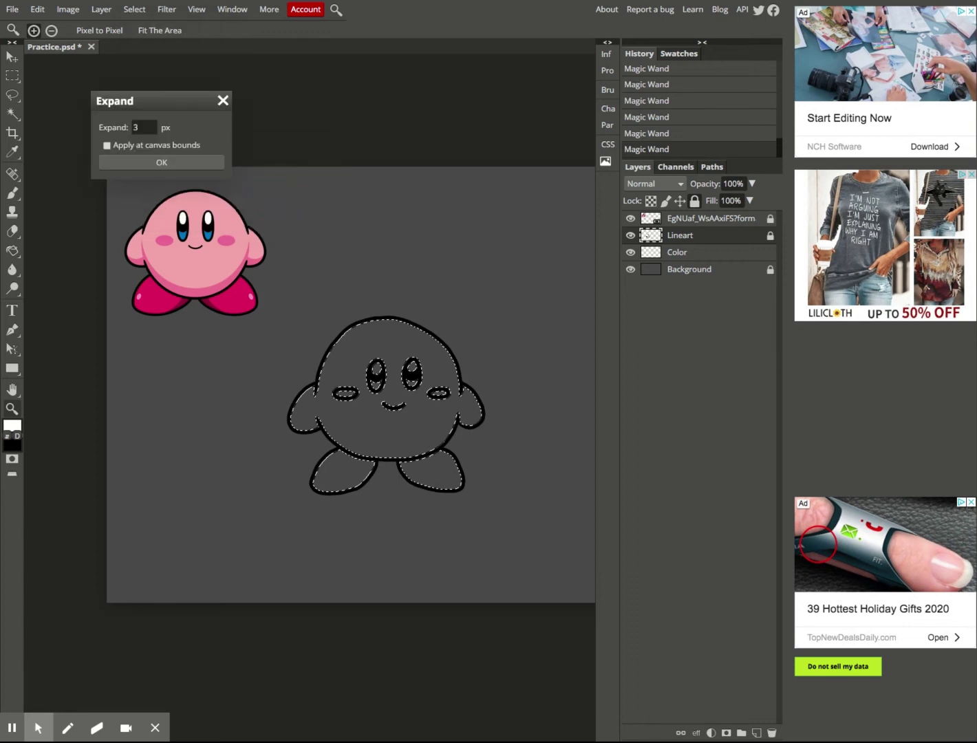
left_click(143, 128)
left_click(144, 129)
left_click_drag(143, 128, 124, 142)
left_click(129, 169)
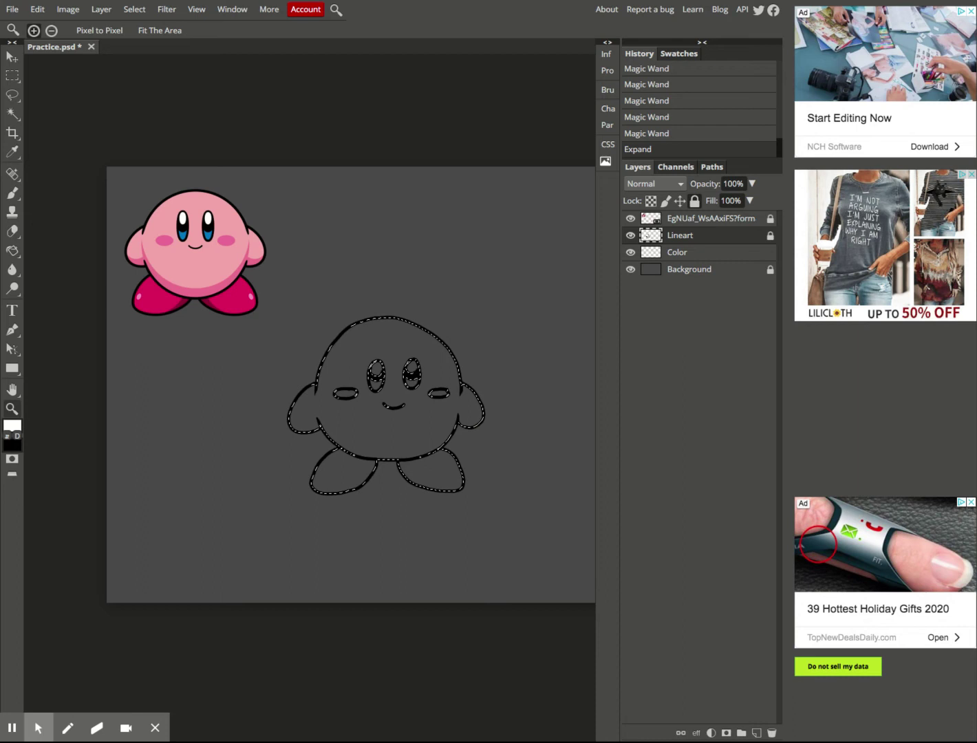
Step: Fill the expanded selection with white on the Color layer using the Paint Bucket, and deselect it
left_click(13, 252)
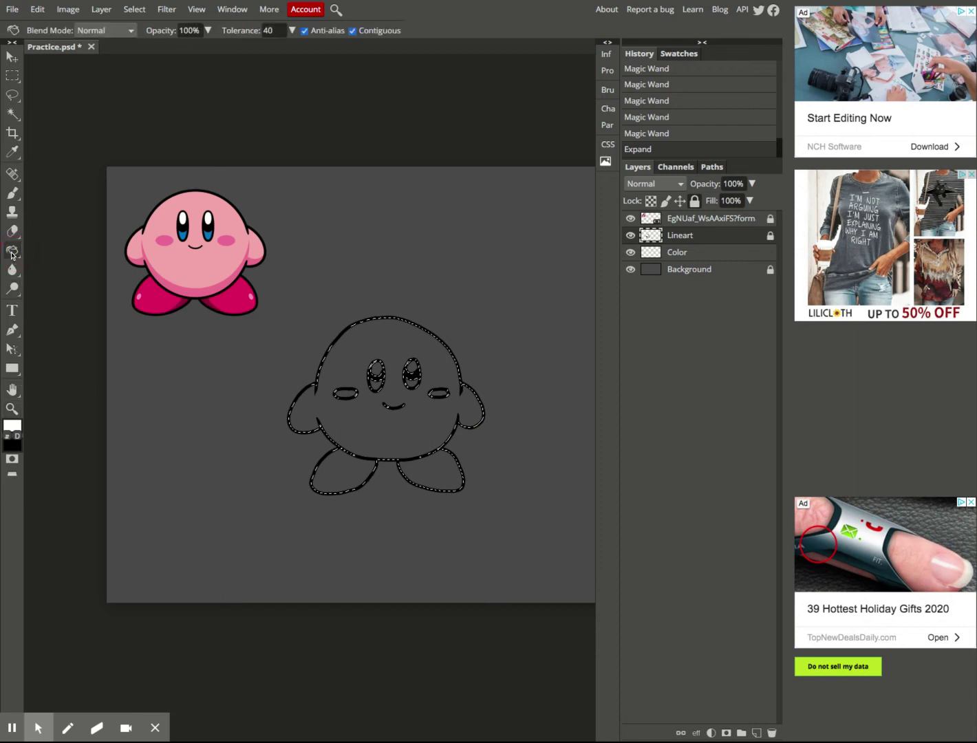
left_click(407, 350)
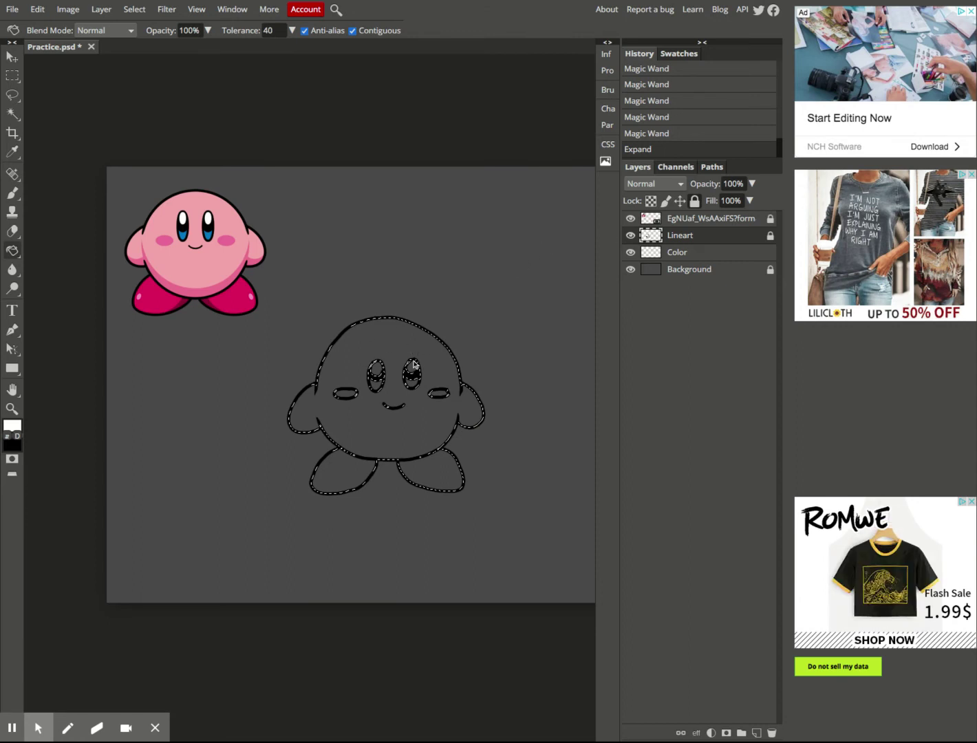
left_click(685, 255)
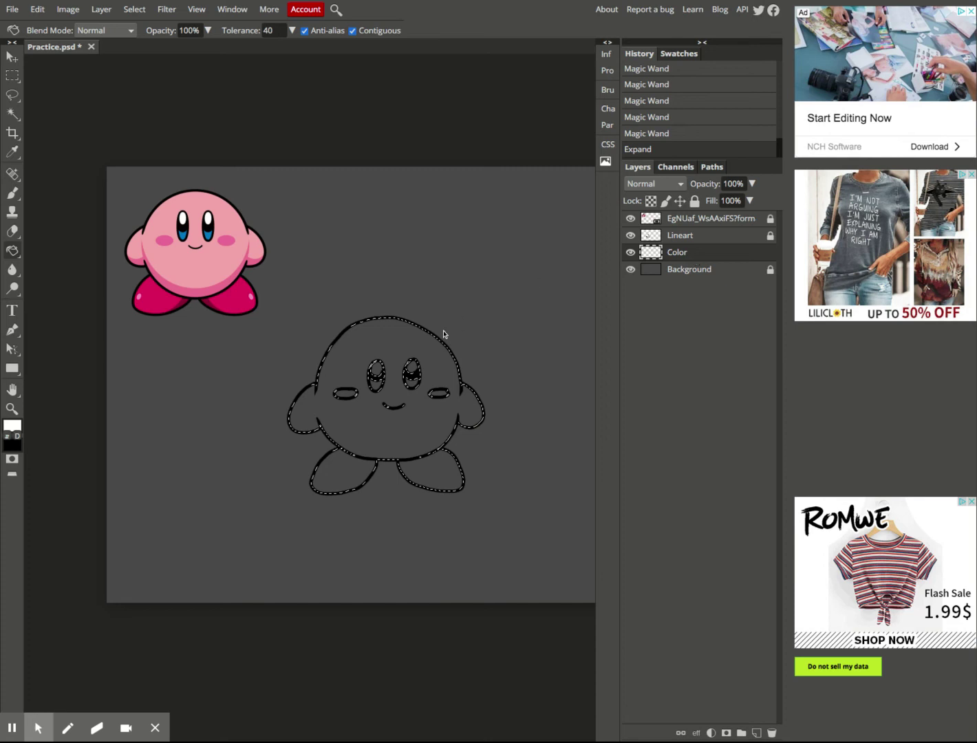
left_click(394, 350)
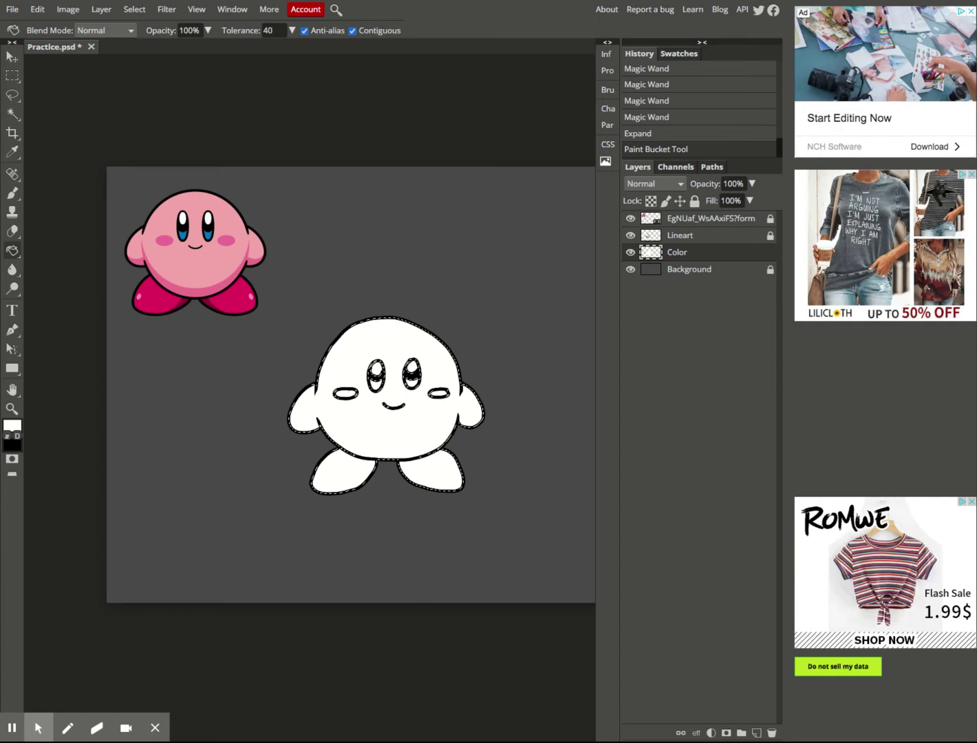
left_click(131, 11)
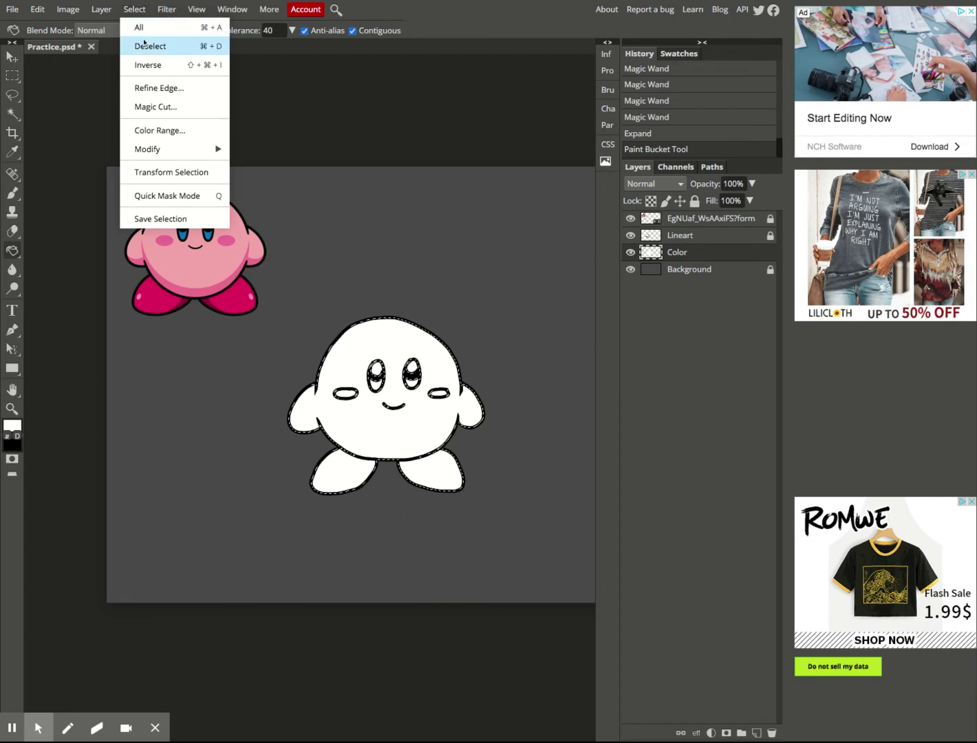
left_click(148, 47)
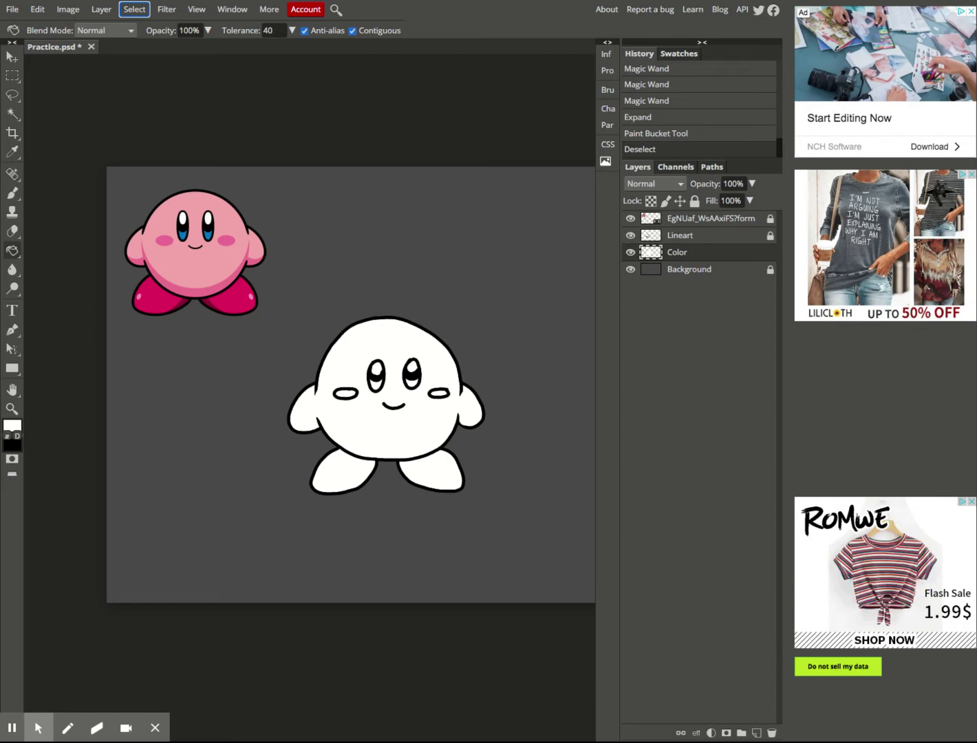
Step: Compare the white fill with the lineart by hiding and showing the Lineart and Color layers in turn
left_click(631, 236)
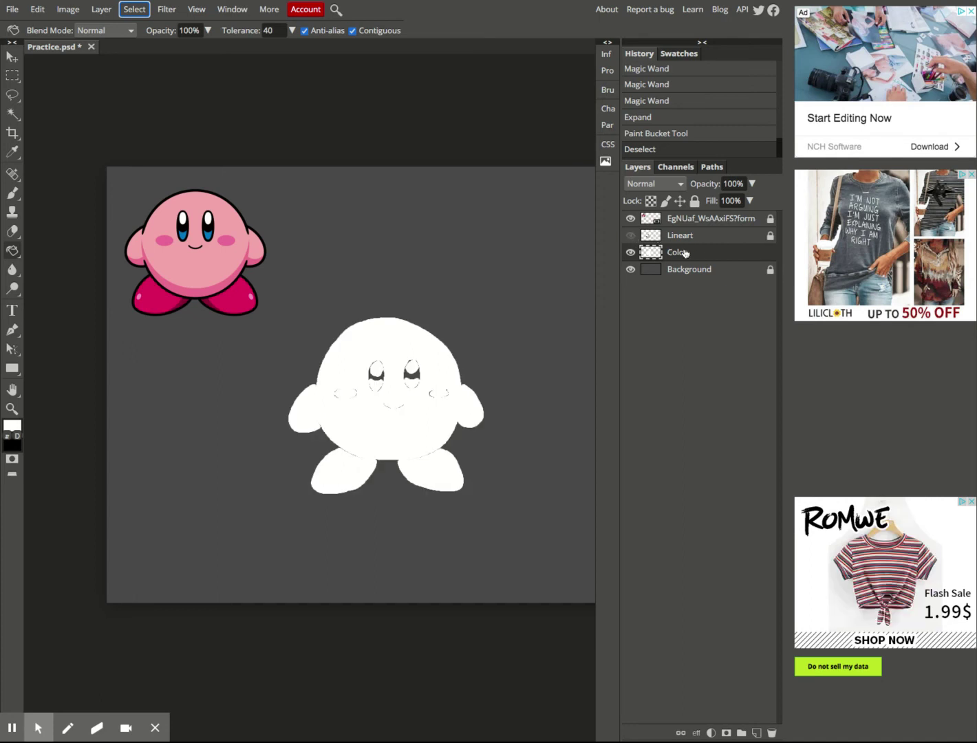
left_click(631, 237)
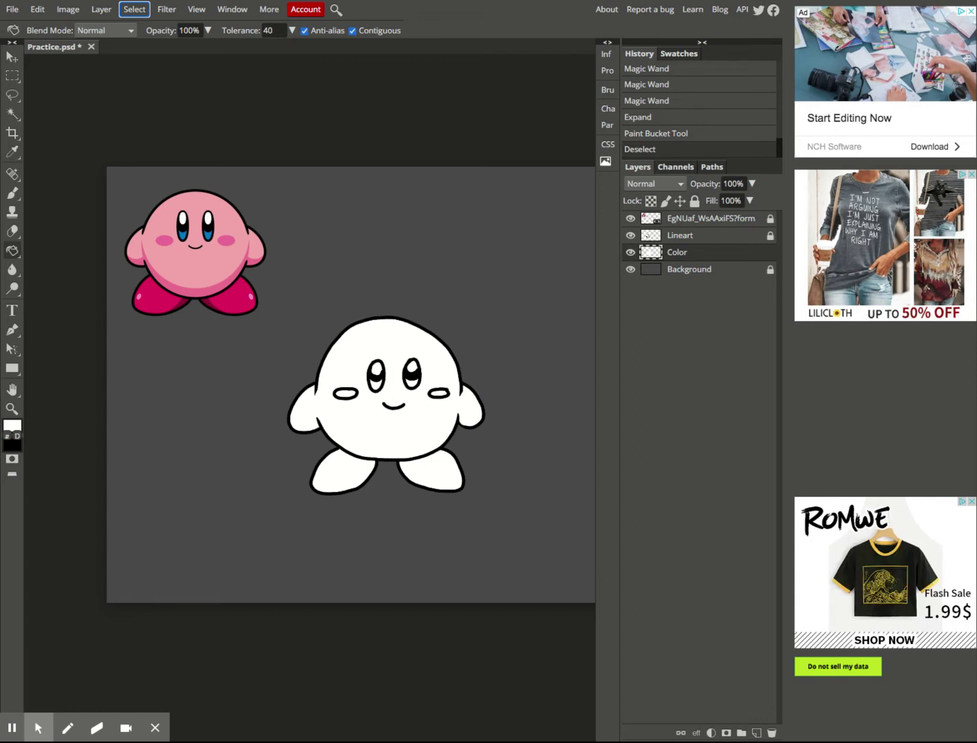
left_click(631, 253)
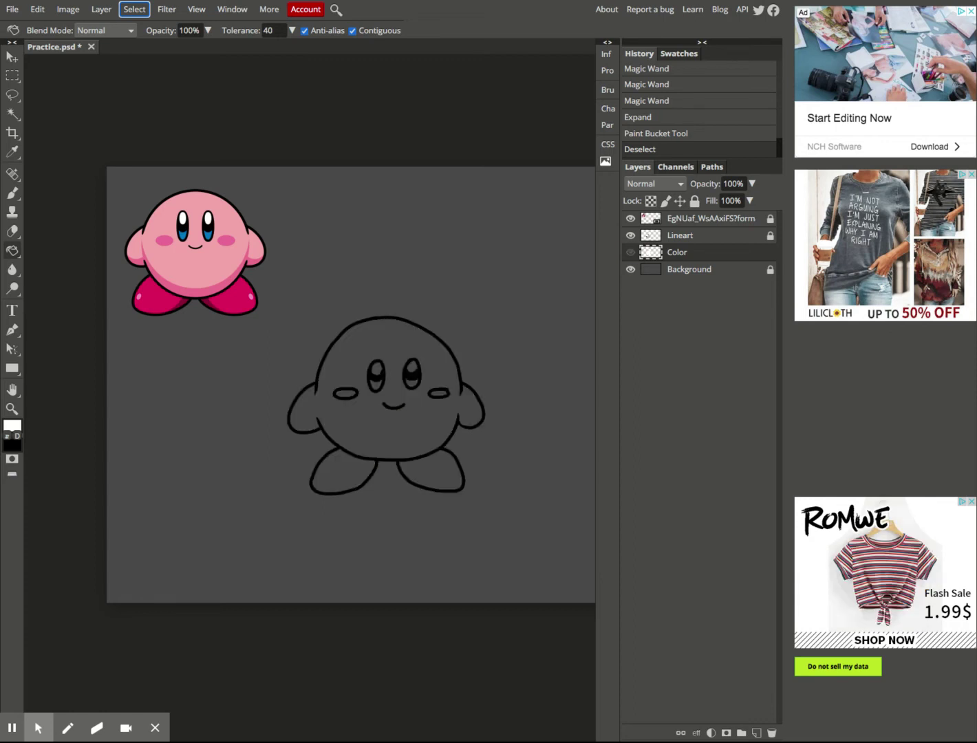
left_click(631, 252)
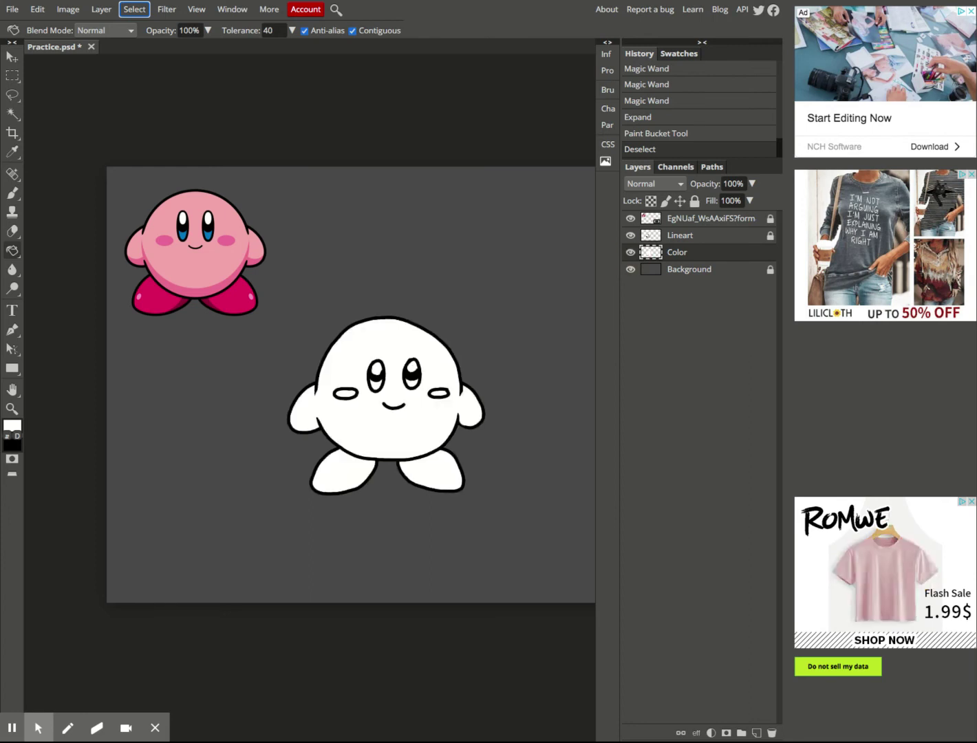
left_click(630, 253)
left_click(631, 252)
left_click(631, 252)
left_click(631, 253)
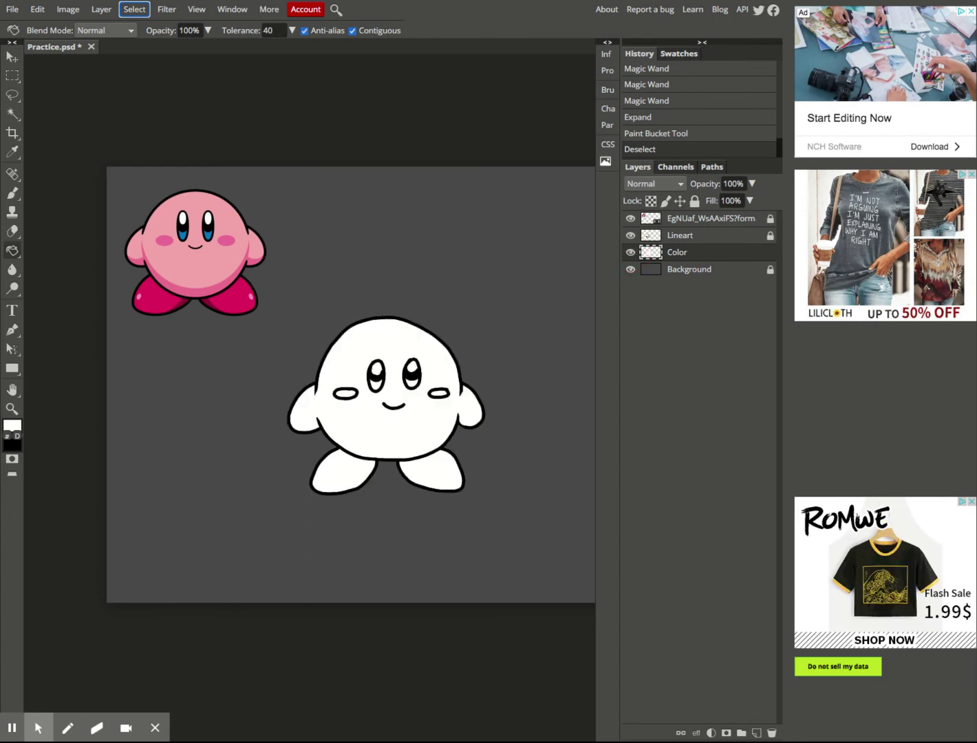
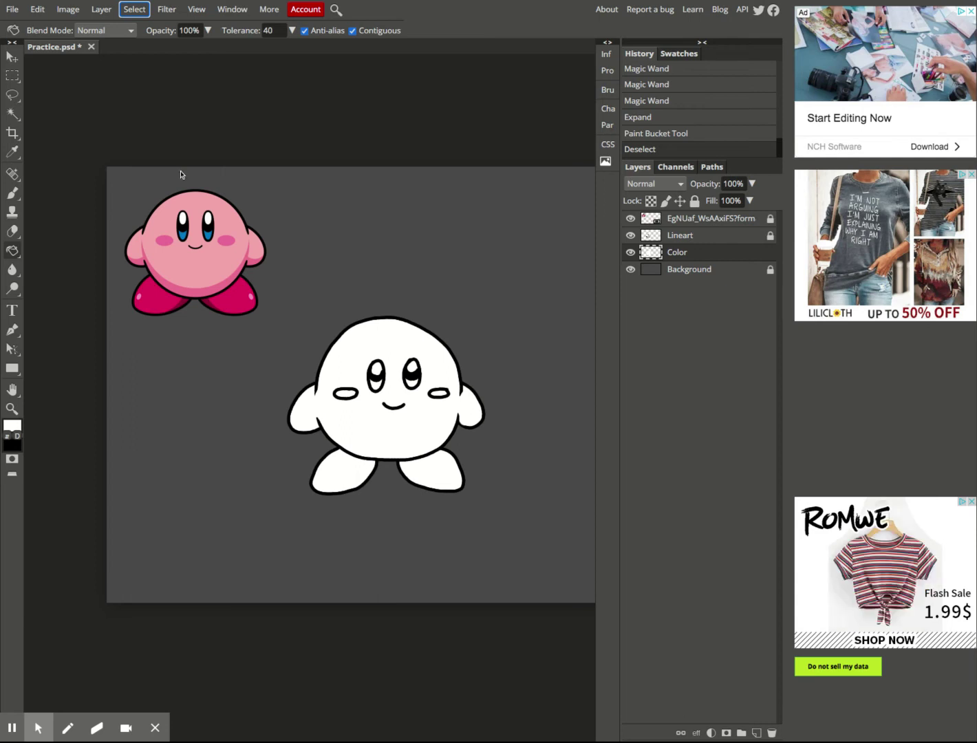
Step: Add a new layer directly above the Lineart layer
key("m")
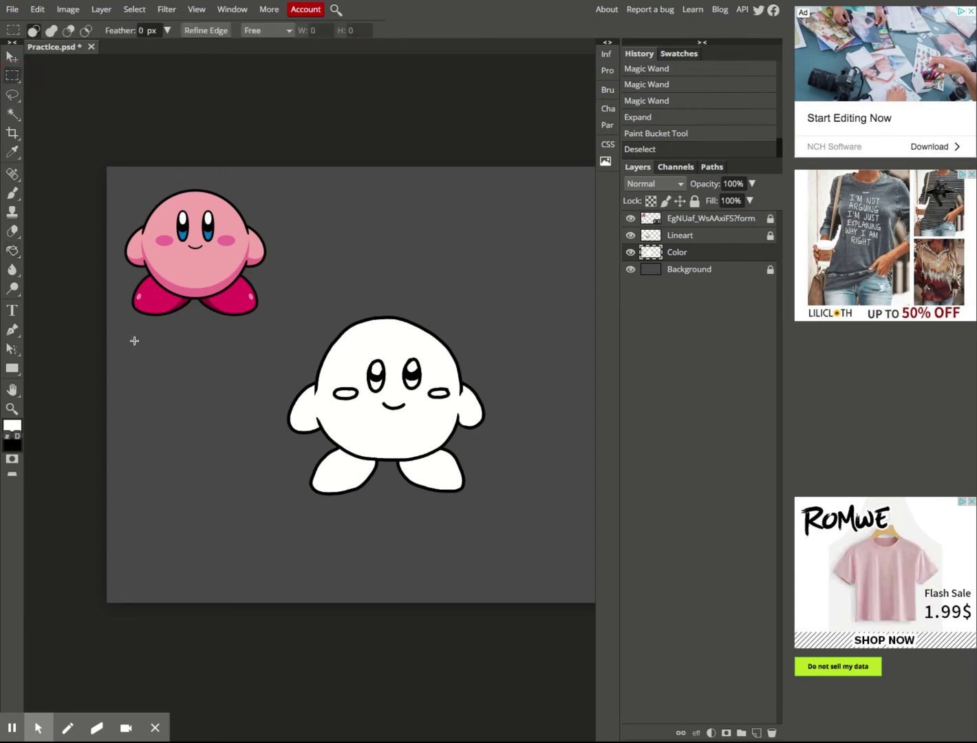
left_click(701, 240)
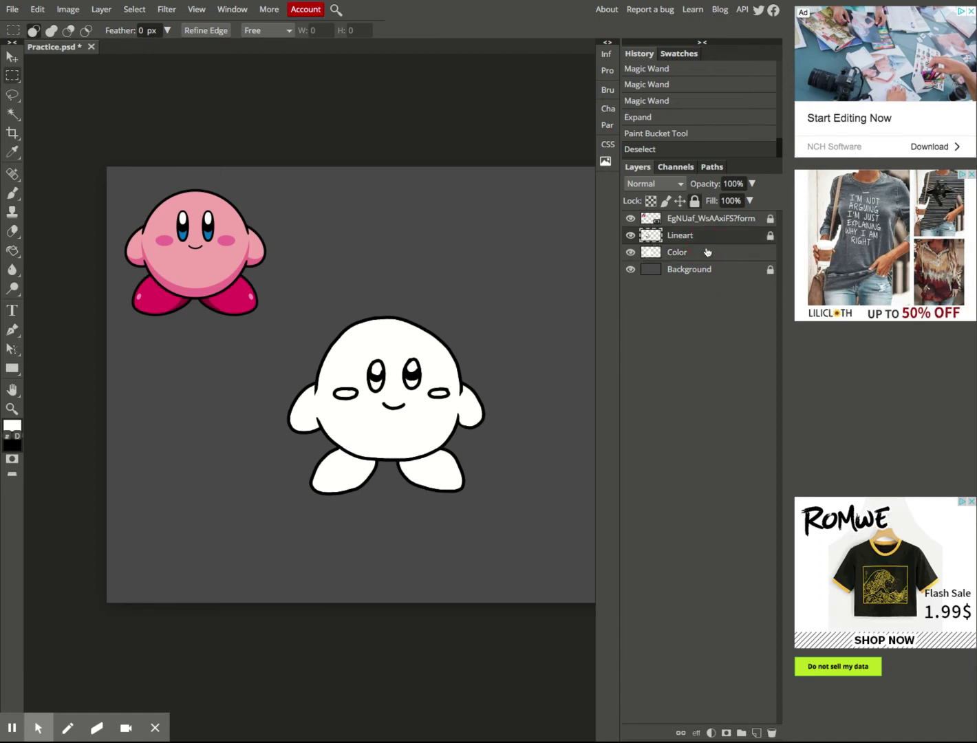
left_click(757, 733)
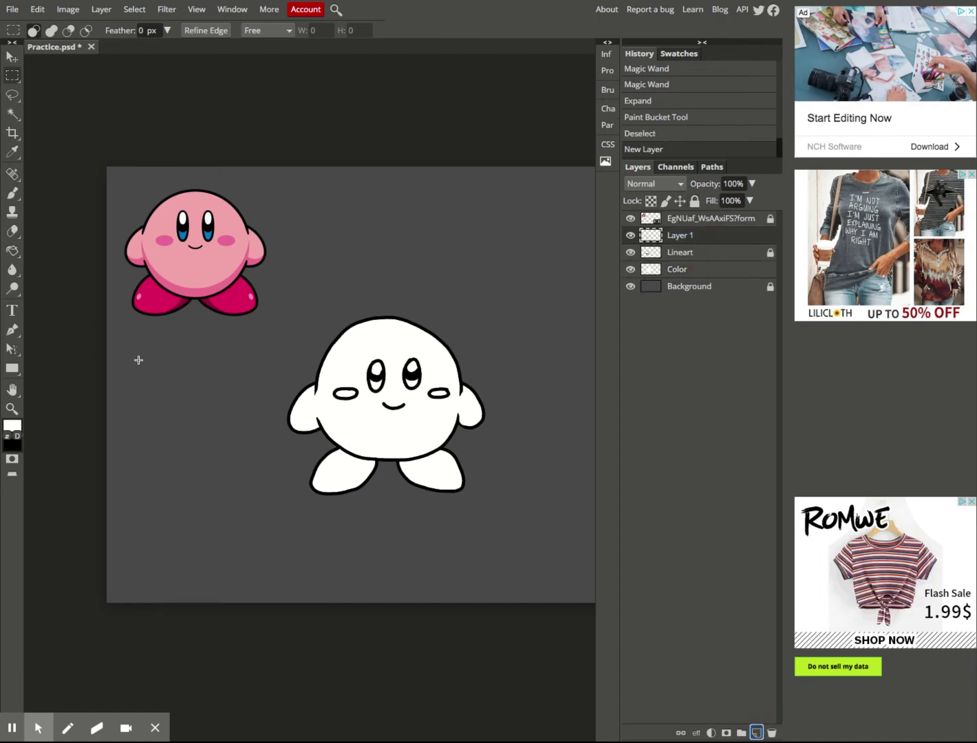
Step: Make an upright rectangular swatch below the reference Kirby, fill it with the pink sampled from the reference's body, and deselect
left_click_drag(134, 351, 186, 456)
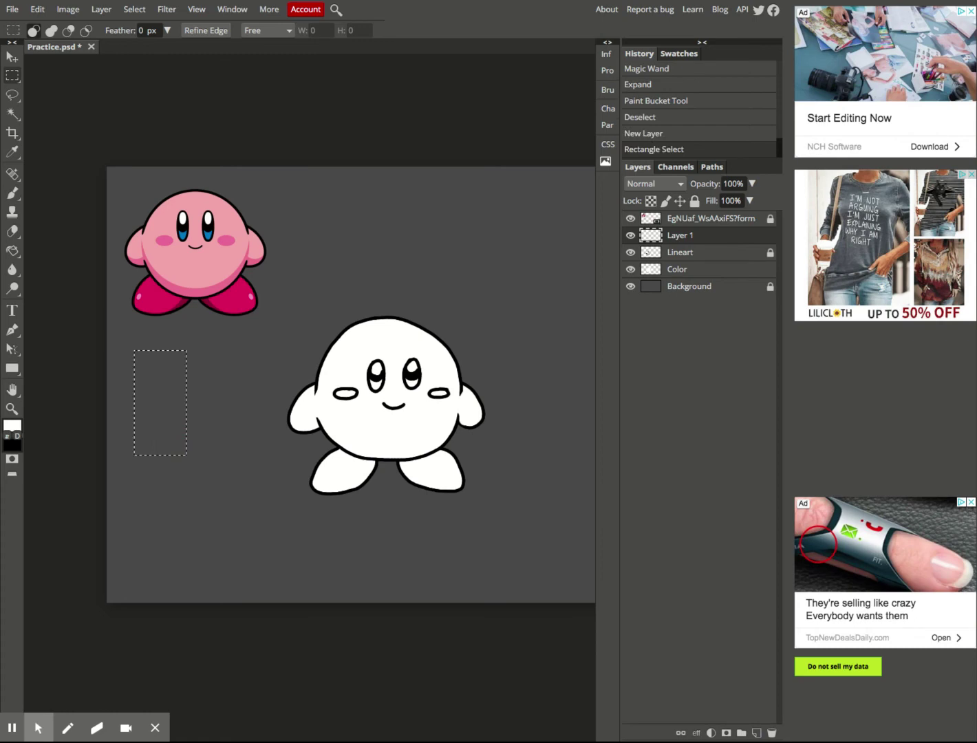
left_click(11, 151)
left_click(179, 266)
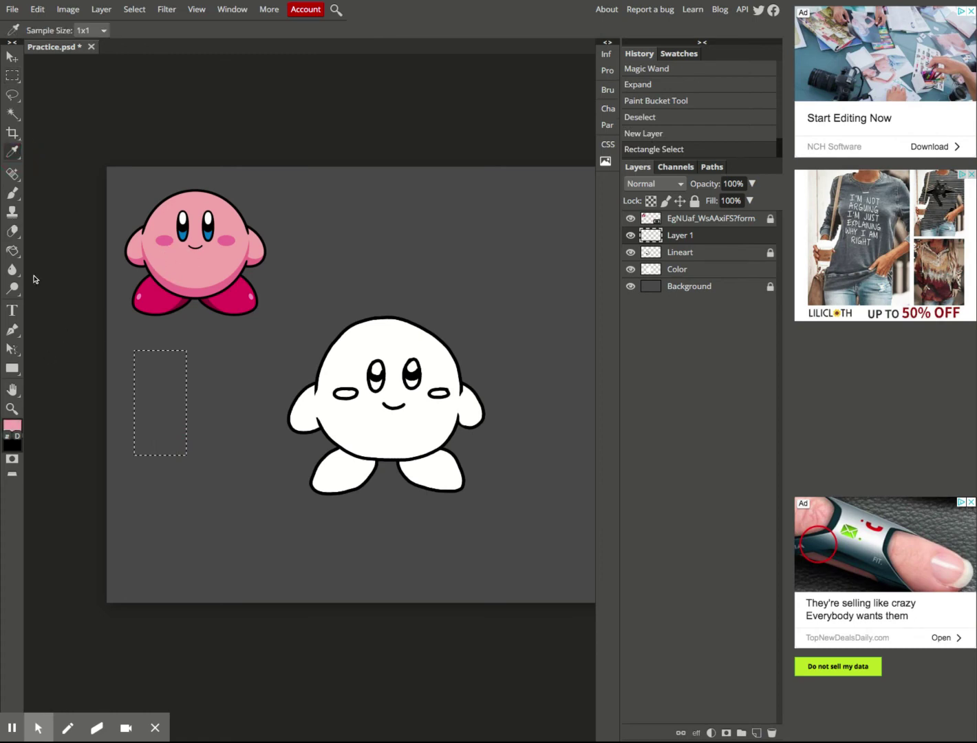
left_click(12, 251)
left_click(172, 426)
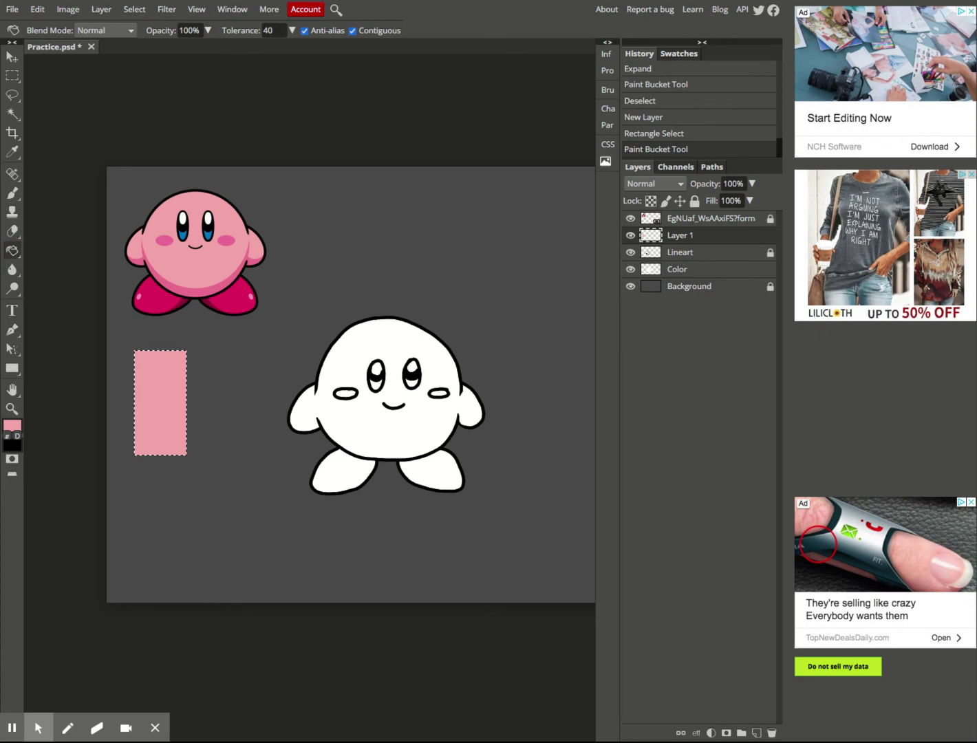
key("ctrl+d")
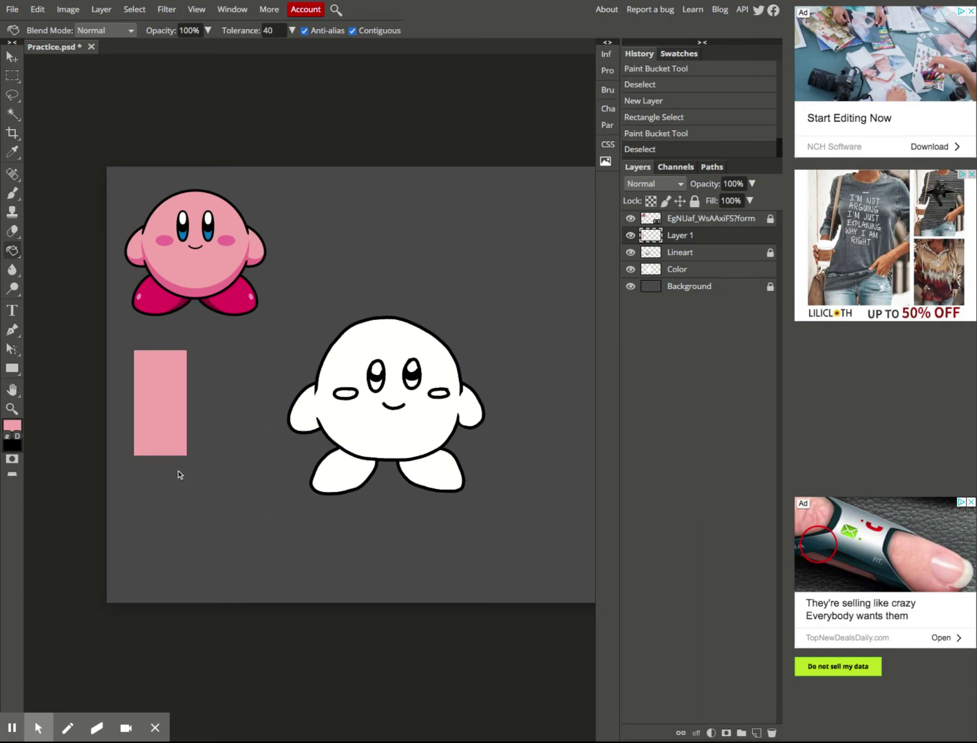
Step: Select a thin horizontal strip across the upper part of the pink swatch and fill it with black
left_click(13, 77)
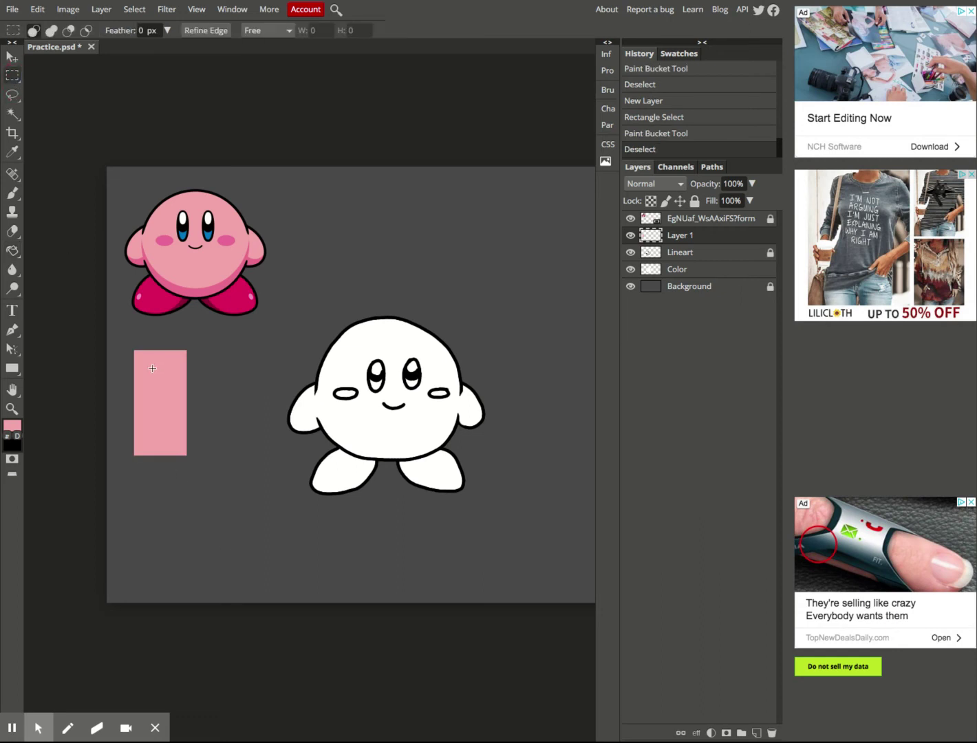
left_click_drag(134, 372, 187, 377)
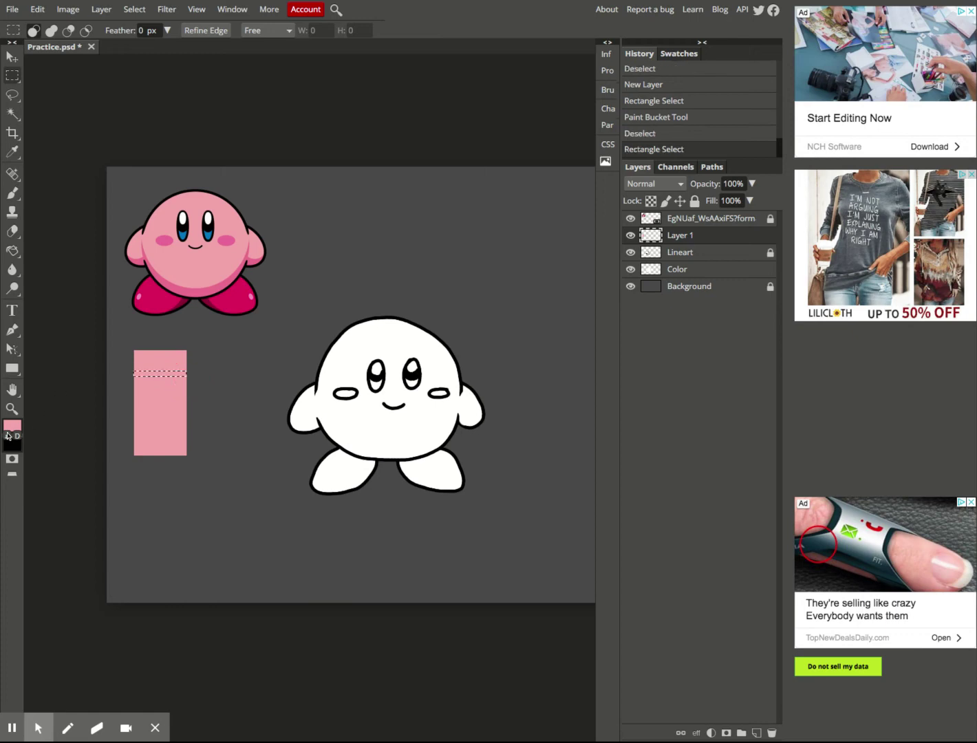
left_click(10, 253)
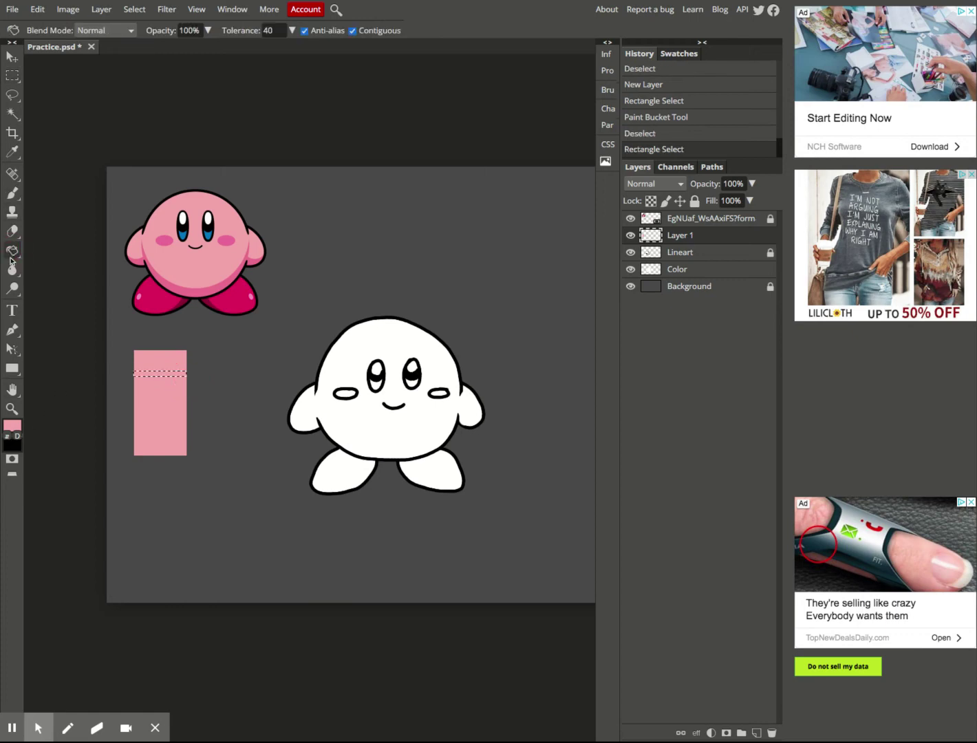
left_click(6, 435)
left_click(185, 376)
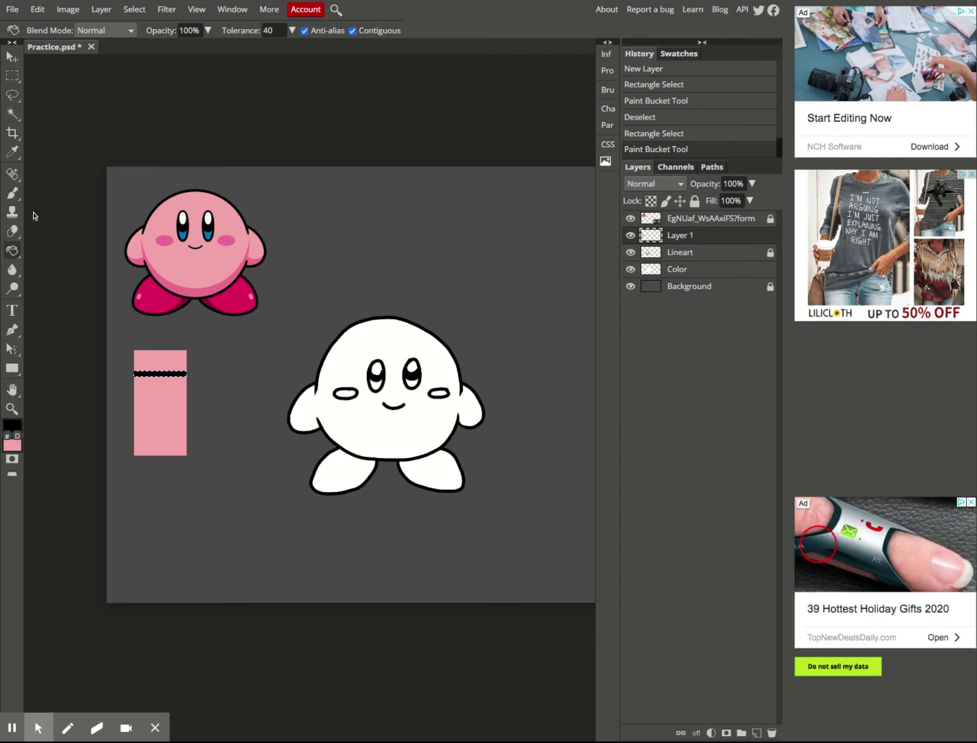
Step: Select a thin strip directly beneath the black stripe on the swatch and fill it with white, using the swapped default colours
left_click(12, 94)
left_click(12, 75)
left_click(133, 377)
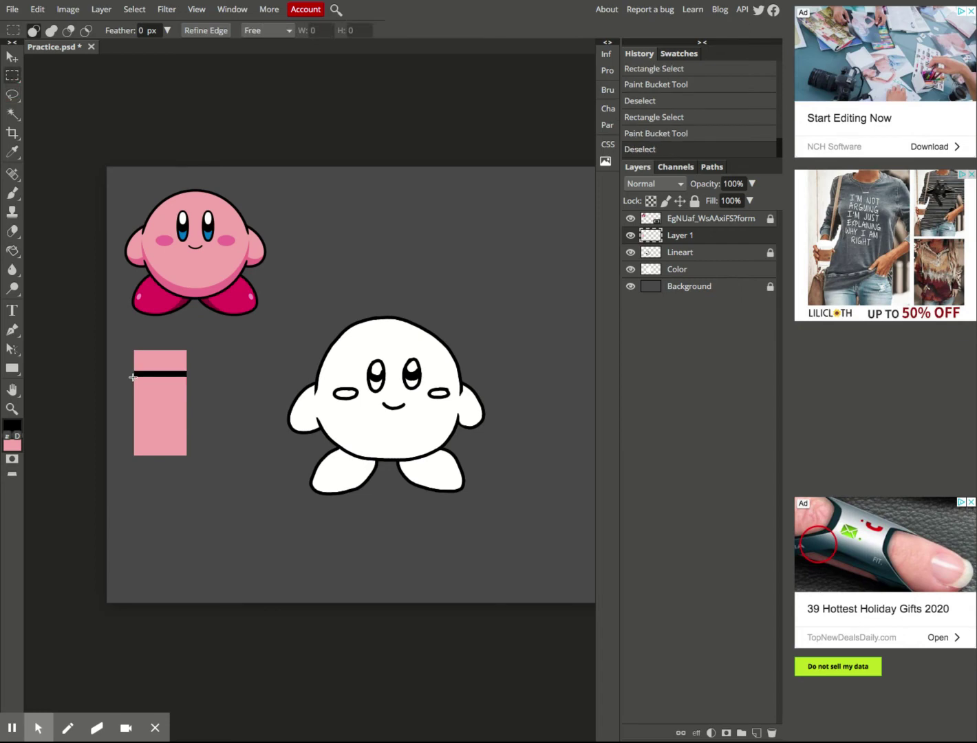
left_click(133, 377)
left_click_drag(174, 380, 187, 382)
left_click(18, 436)
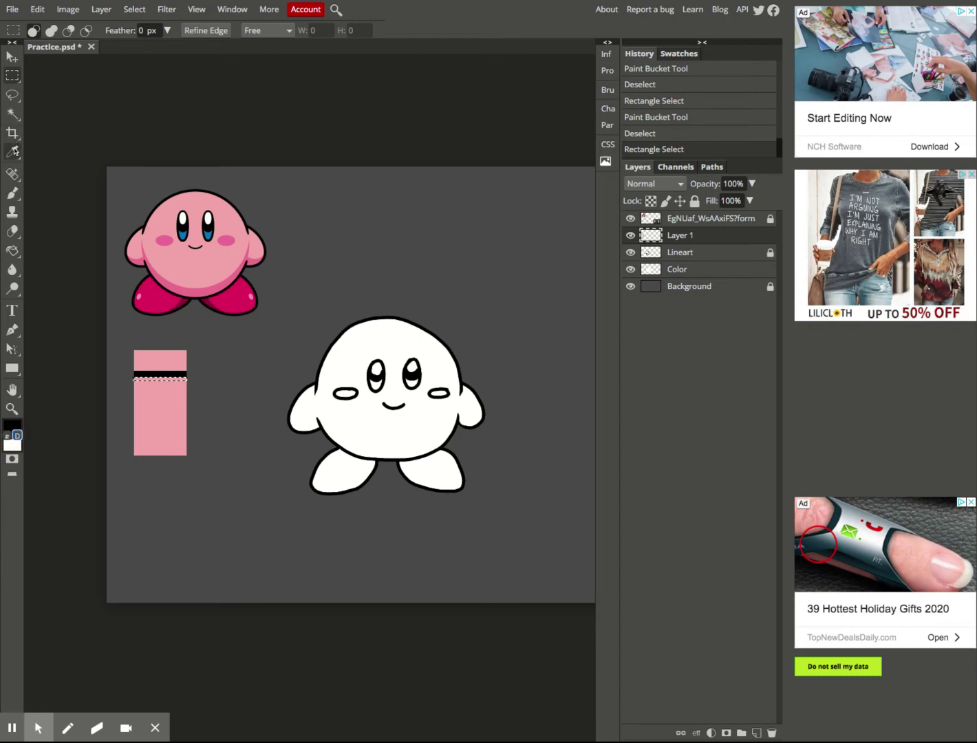
left_click(11, 250)
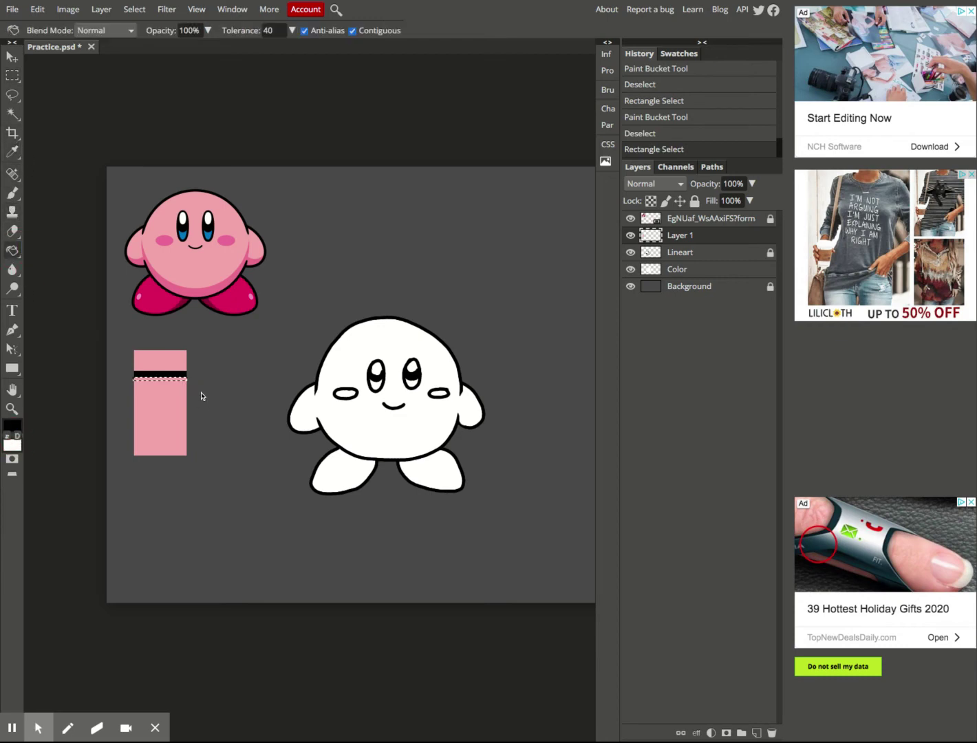
left_click(179, 383)
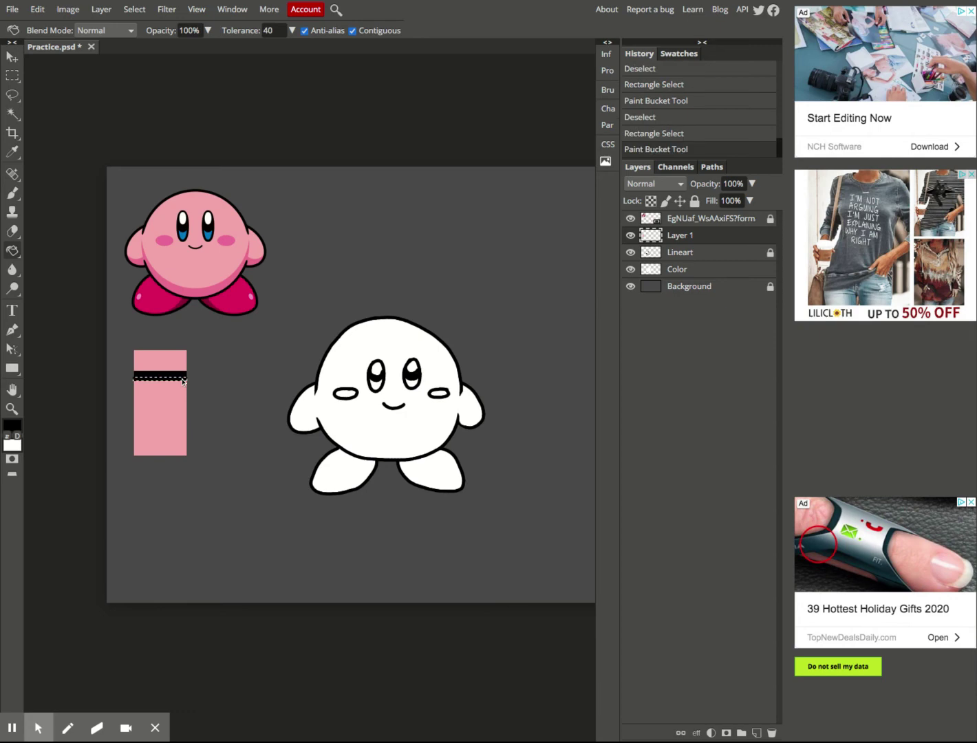
key("ctrl+z")
left_click(7, 437)
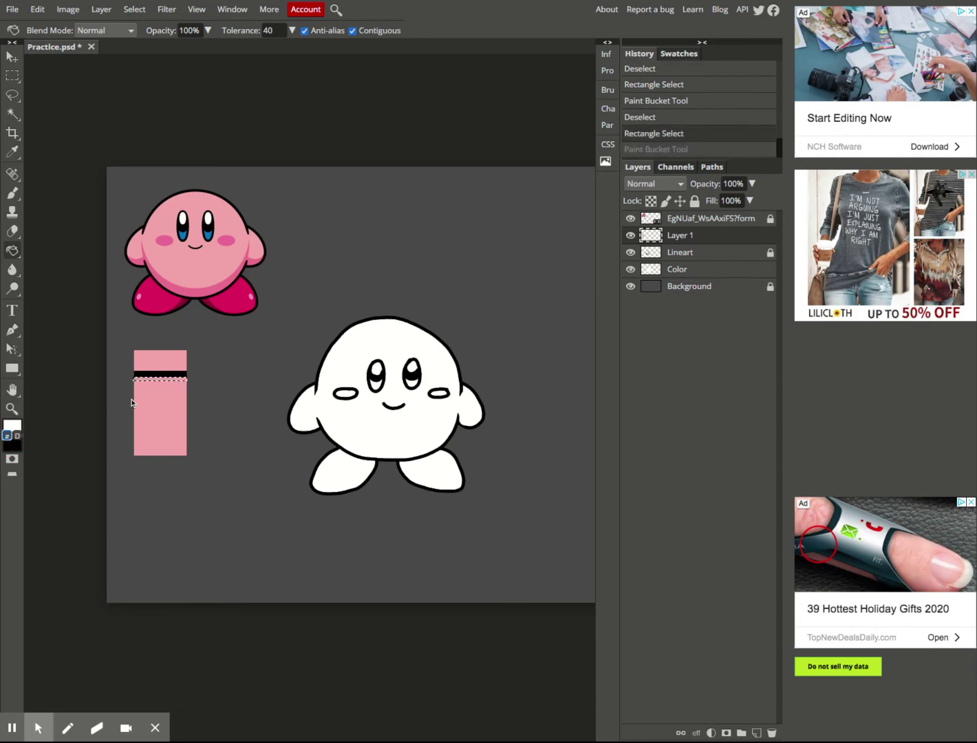
left_click(146, 380)
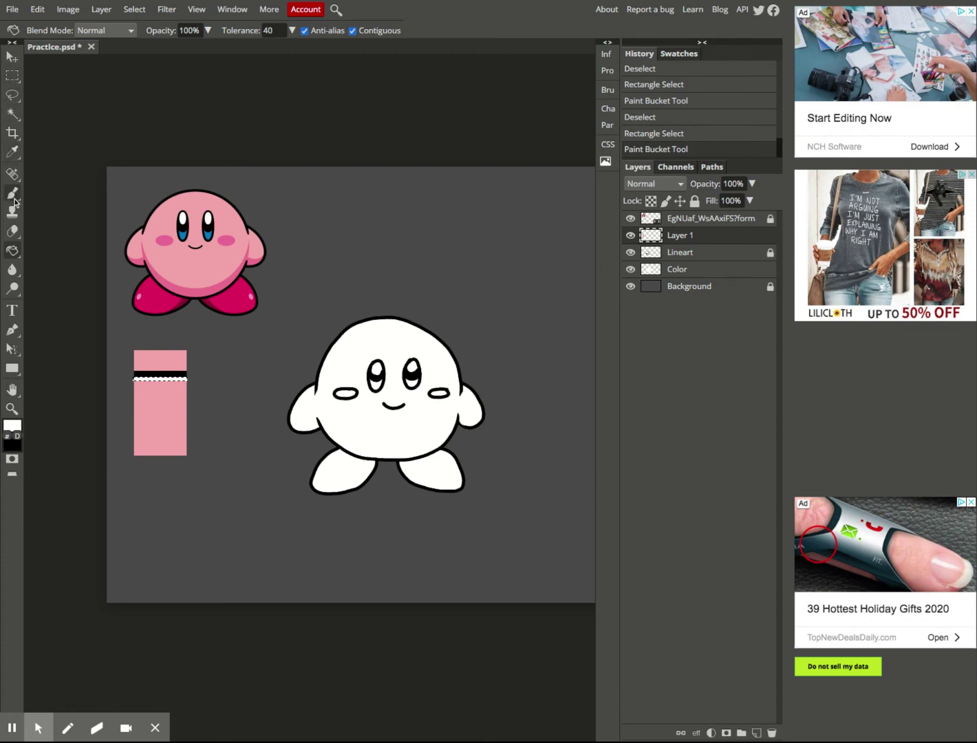
Step: Select a thin strip below the white stripe on the swatch, fill it with the darker pink sampled from the reference's cheek, and deselect
left_click(11, 76)
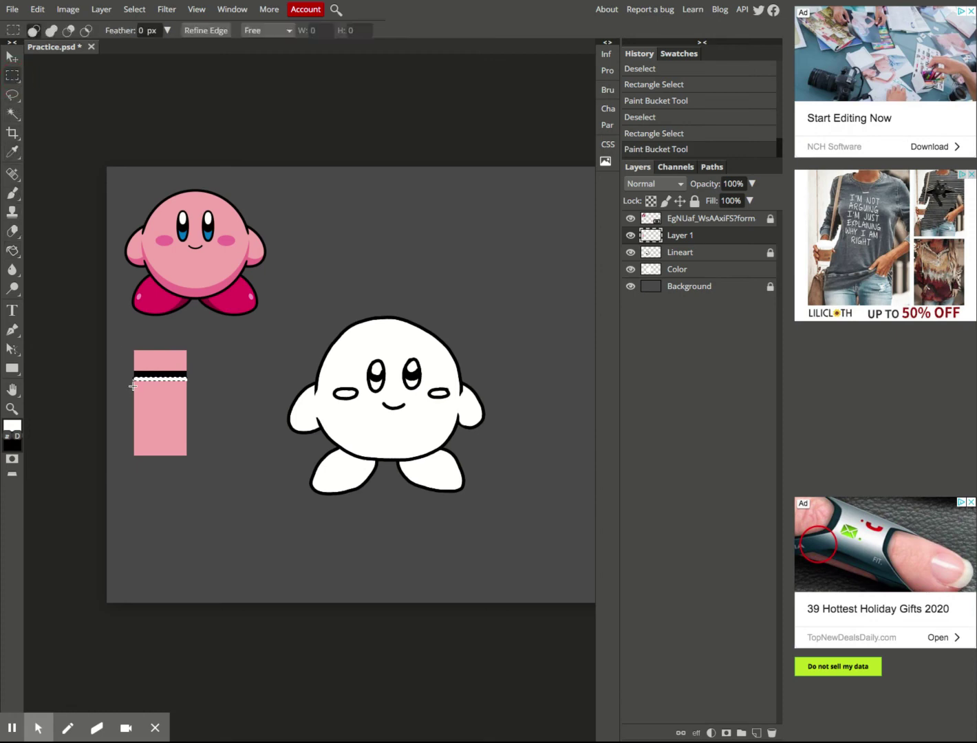
left_click_drag(133, 391, 180, 399)
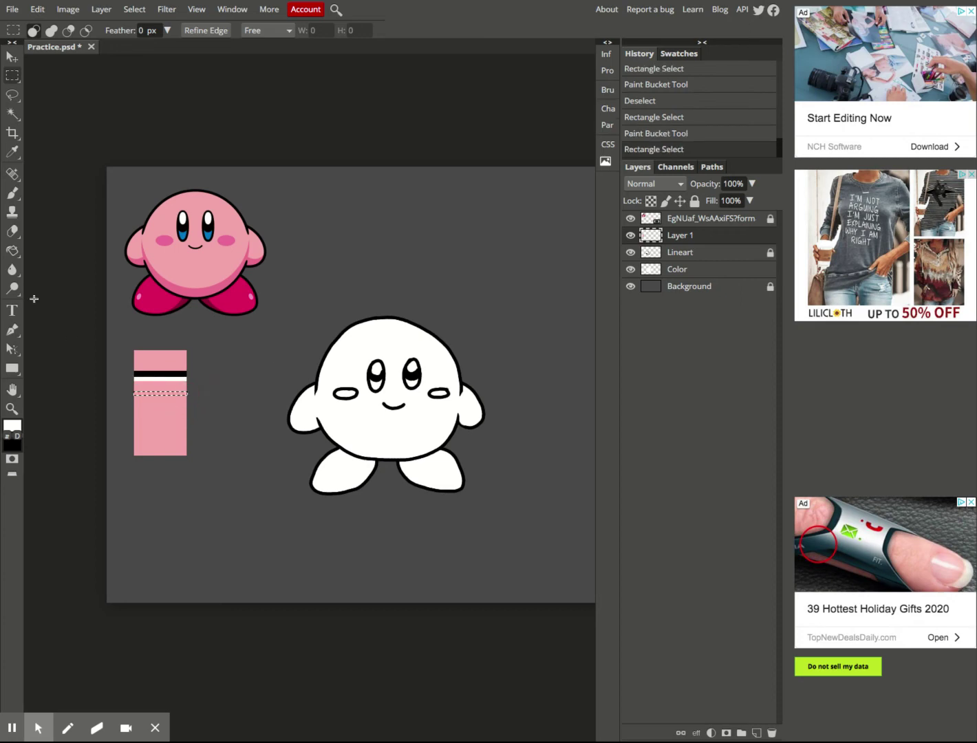
left_click(13, 153)
left_click(165, 241)
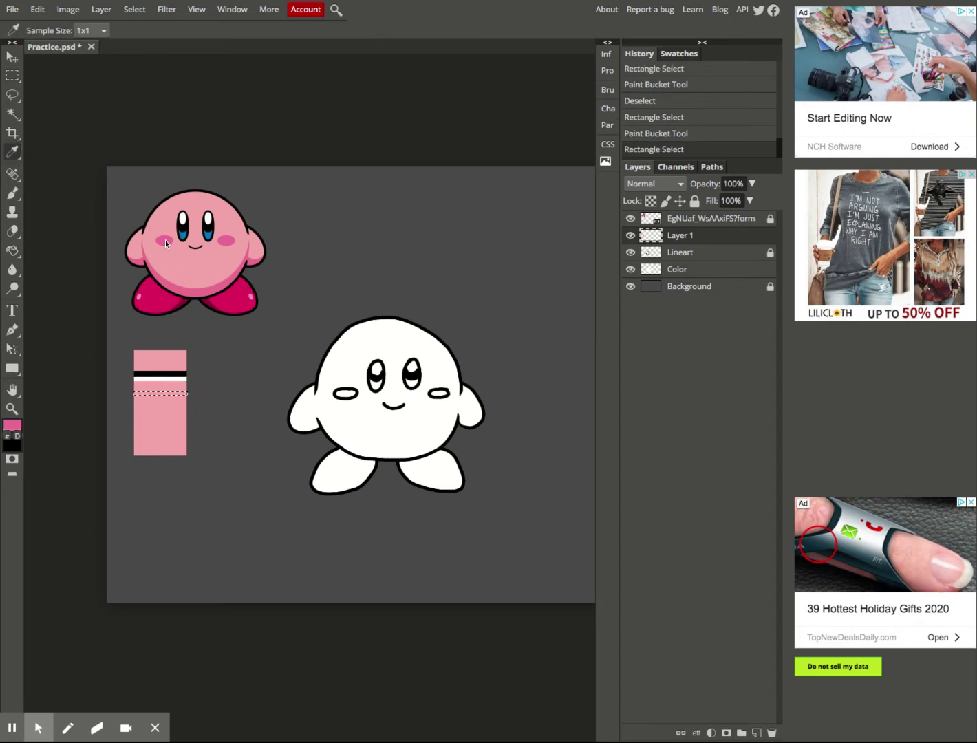
left_click(13, 251)
left_click(179, 396)
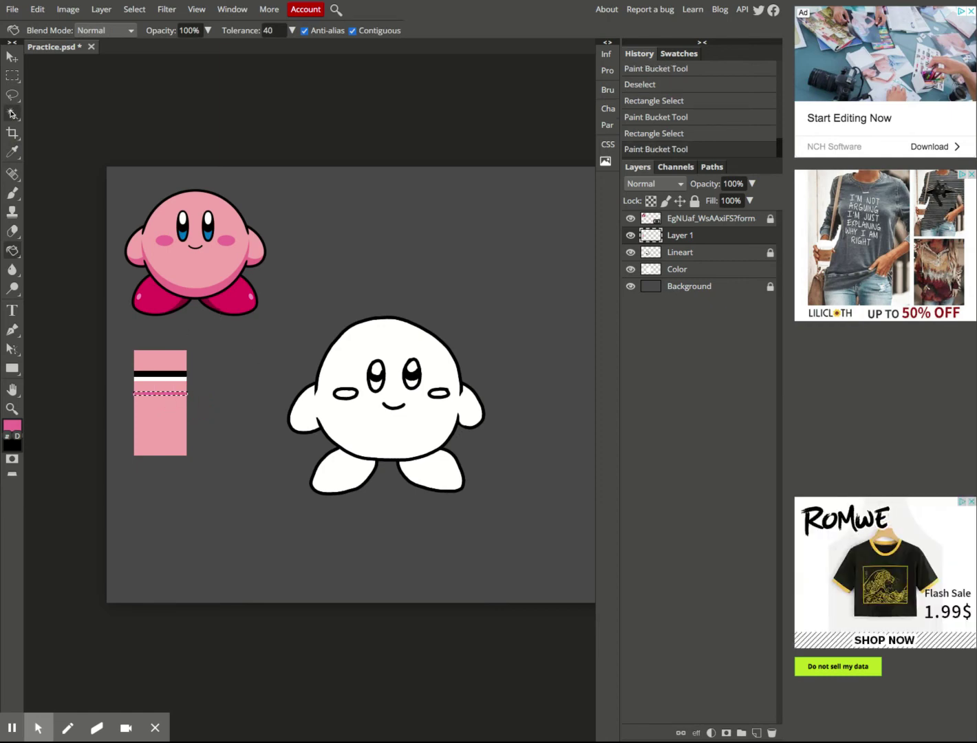
key("ctrl+d")
Step: Select the lower end of the pink swatch, fill it with the magenta sampled from the reference's foot, and deselect
left_click(13, 75)
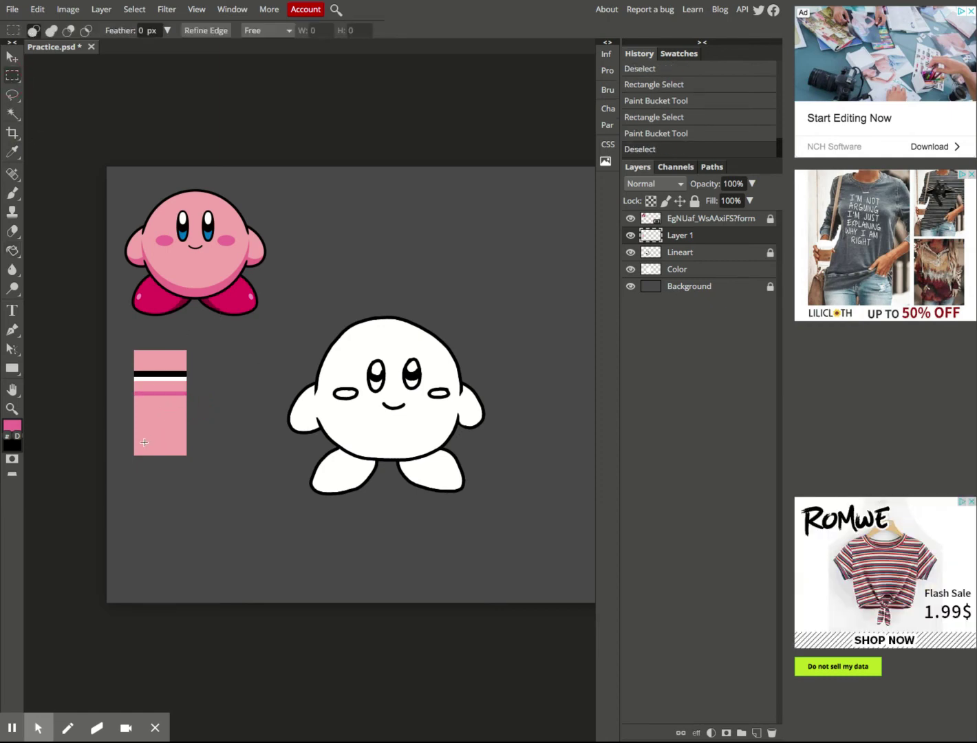
left_click_drag(134, 430, 187, 456)
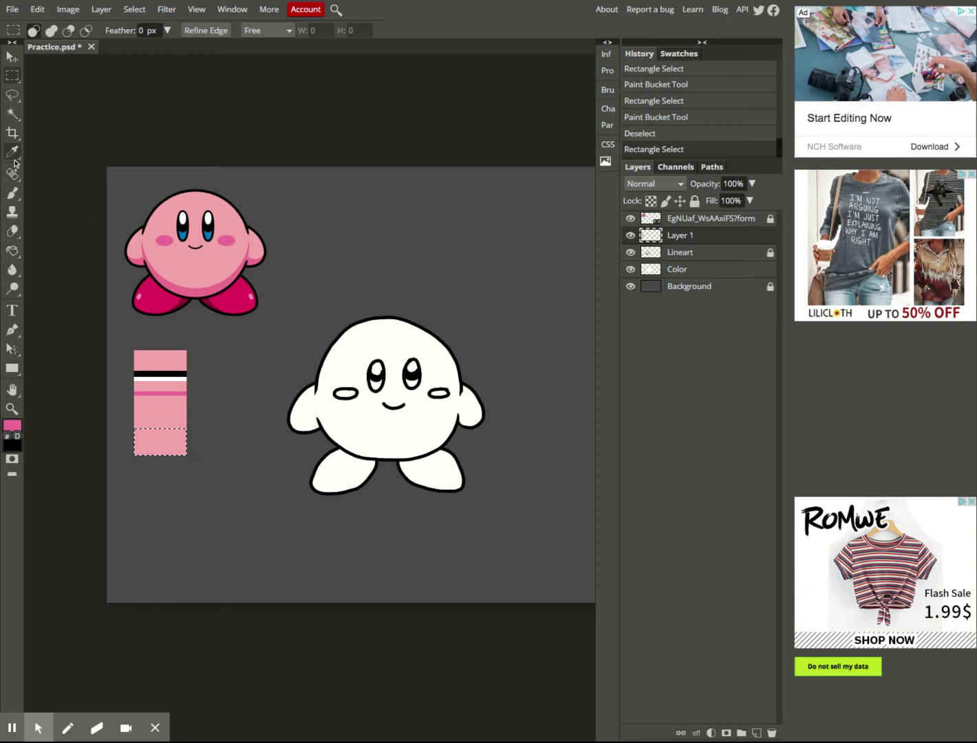
left_click(12, 150)
left_click(159, 304)
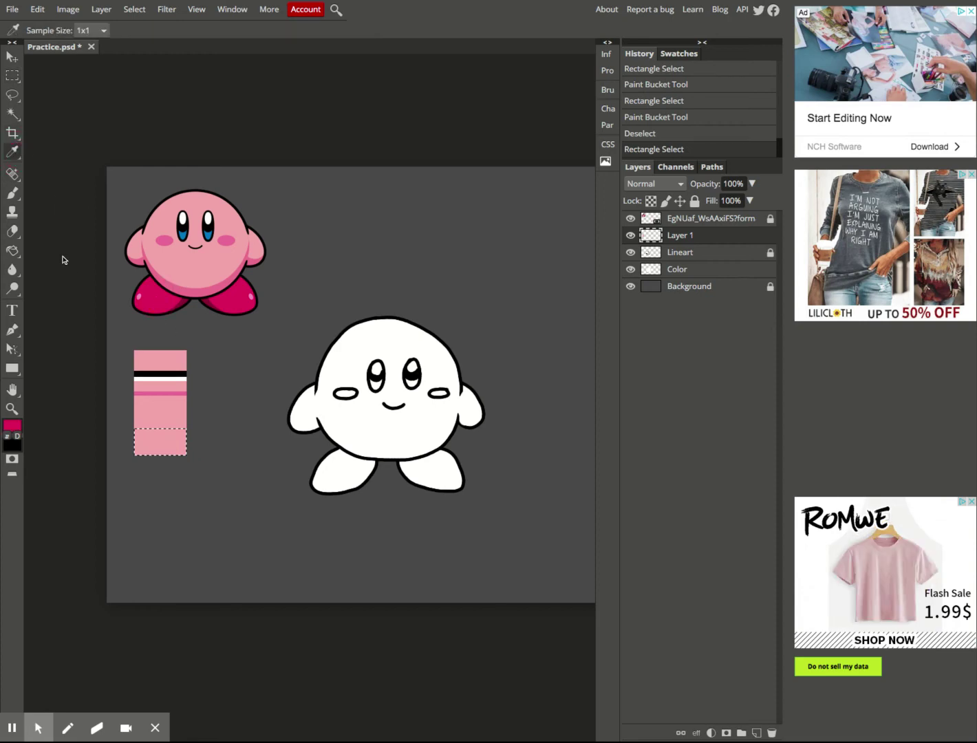
left_click(12, 250)
left_click(163, 448)
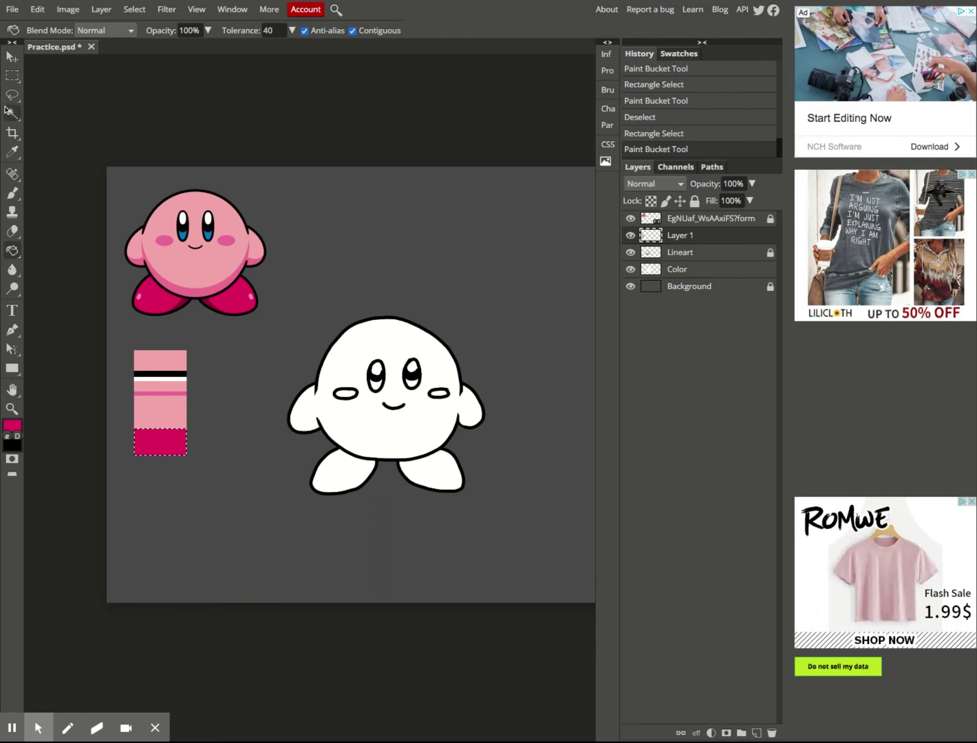
key("ctrl+d")
Step: Select the whole palette swatch, scale it down vertically to about 65% of its height, and deselect
left_click(12, 75)
left_click_drag(120, 346, 210, 462)
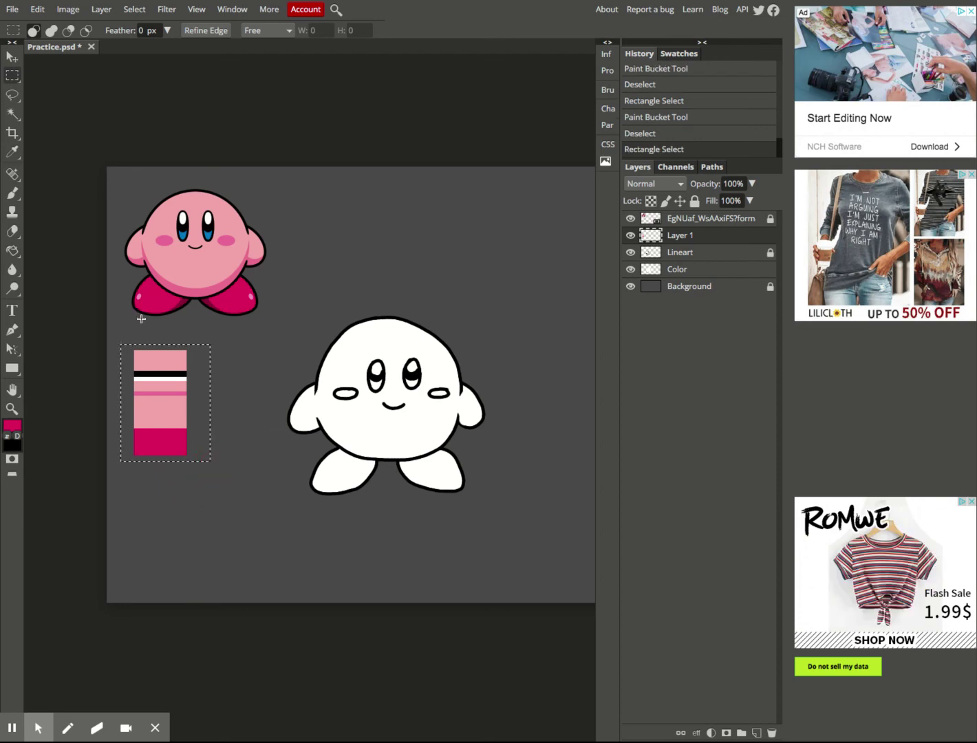
left_click(38, 10)
mouse_move(86, 310)
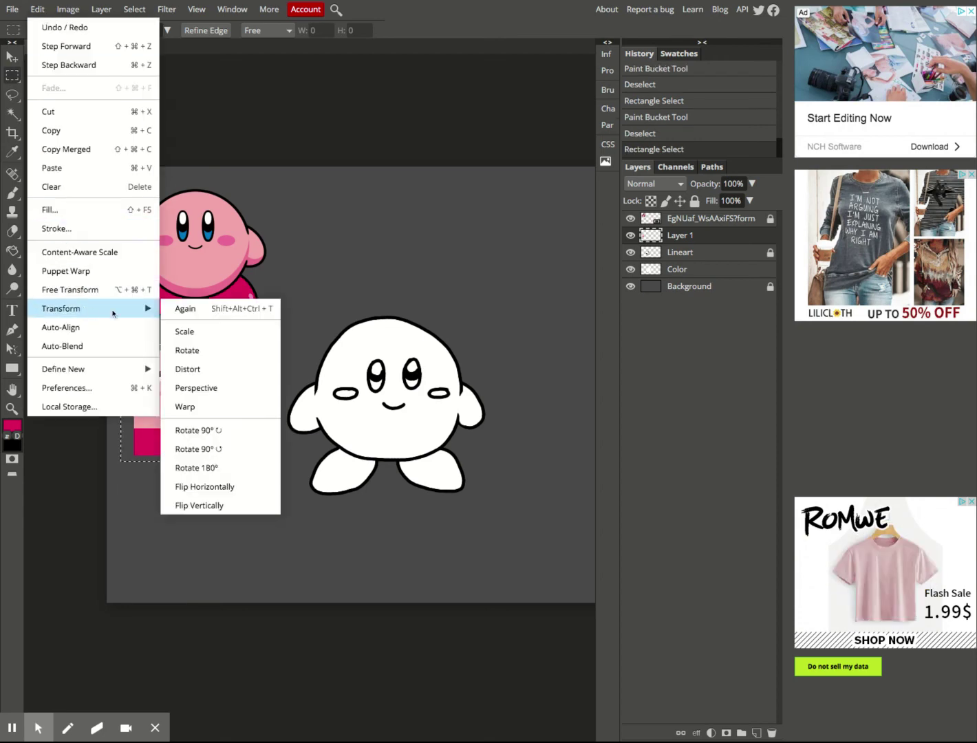
left_click(195, 330)
left_click_drag(166, 344, 167, 383)
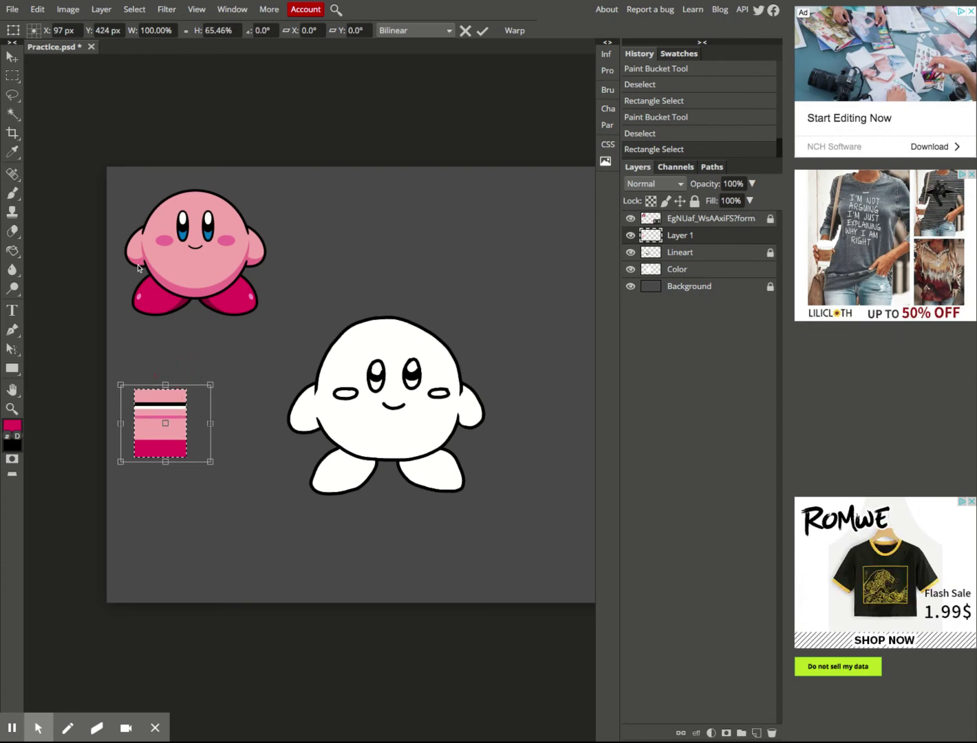
left_click(12, 57)
key("ctrl+d")
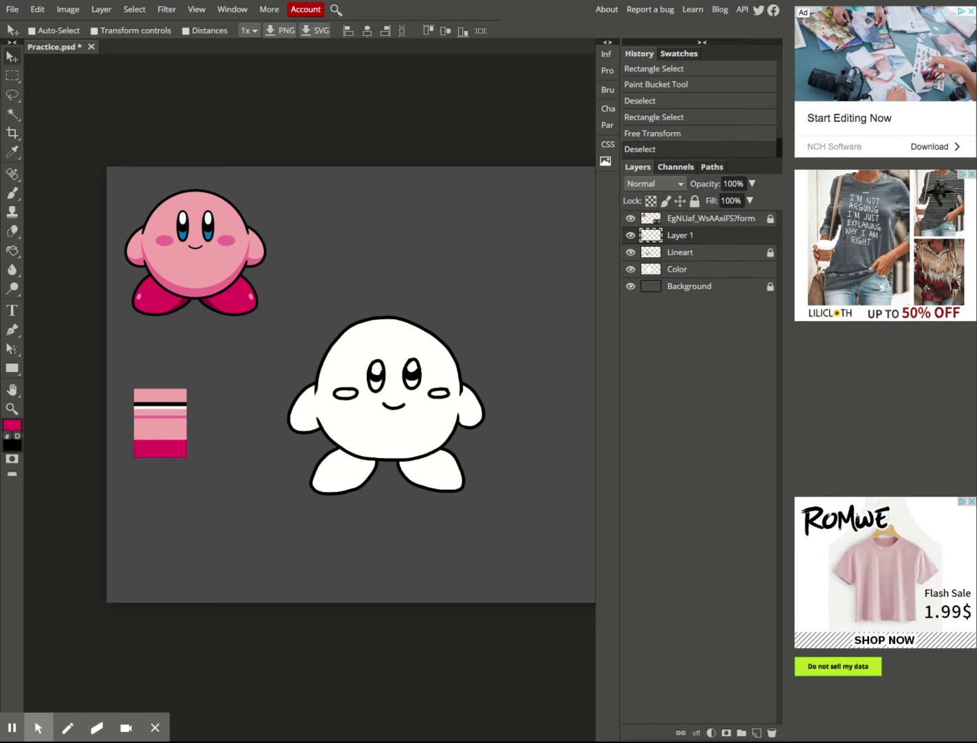
Step: Select the strip between the swatch's white and dark pink stripes, fill it with blue sampled from the reference's eye, and deselect
left_click(12, 76)
left_click_drag(187, 416, 130, 411)
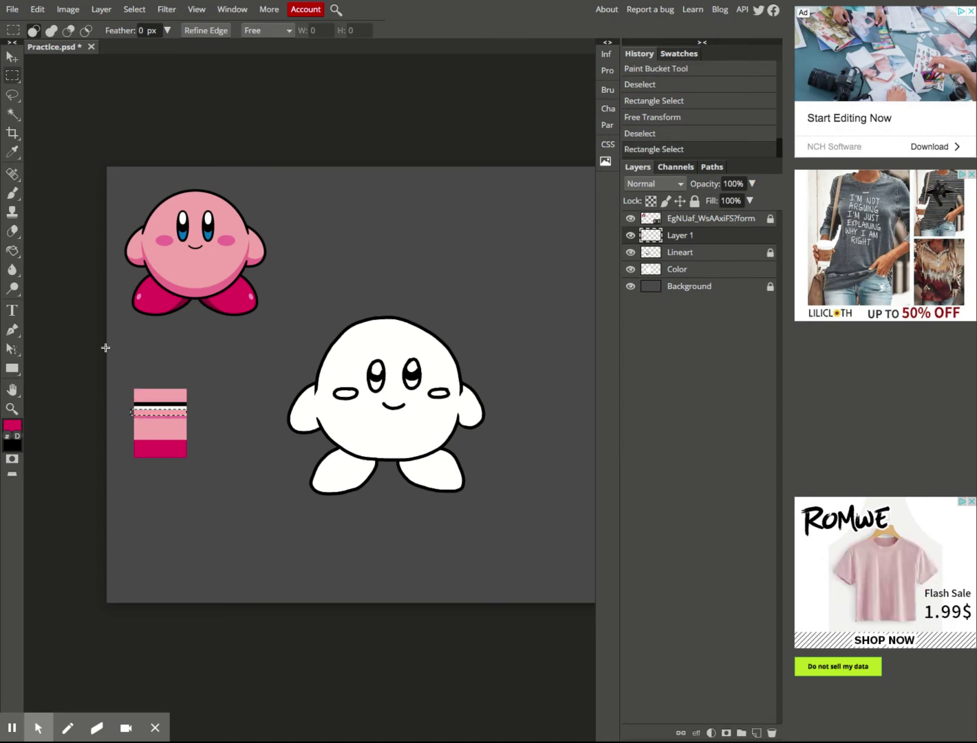
left_click(11, 150)
left_click(183, 238)
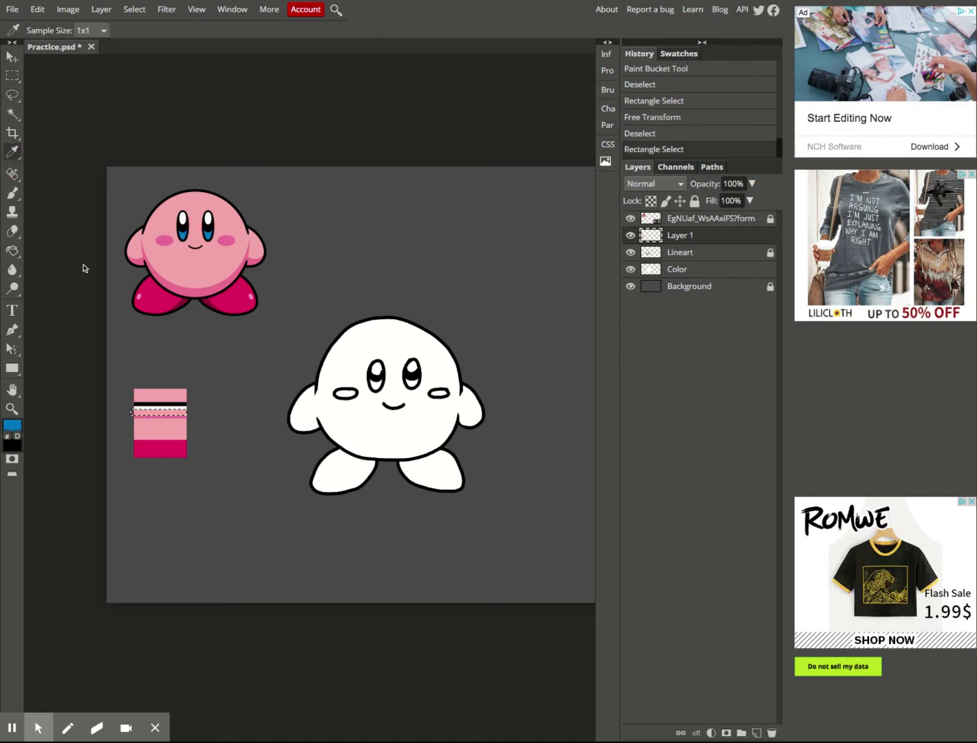
left_click(12, 251)
left_click(167, 415)
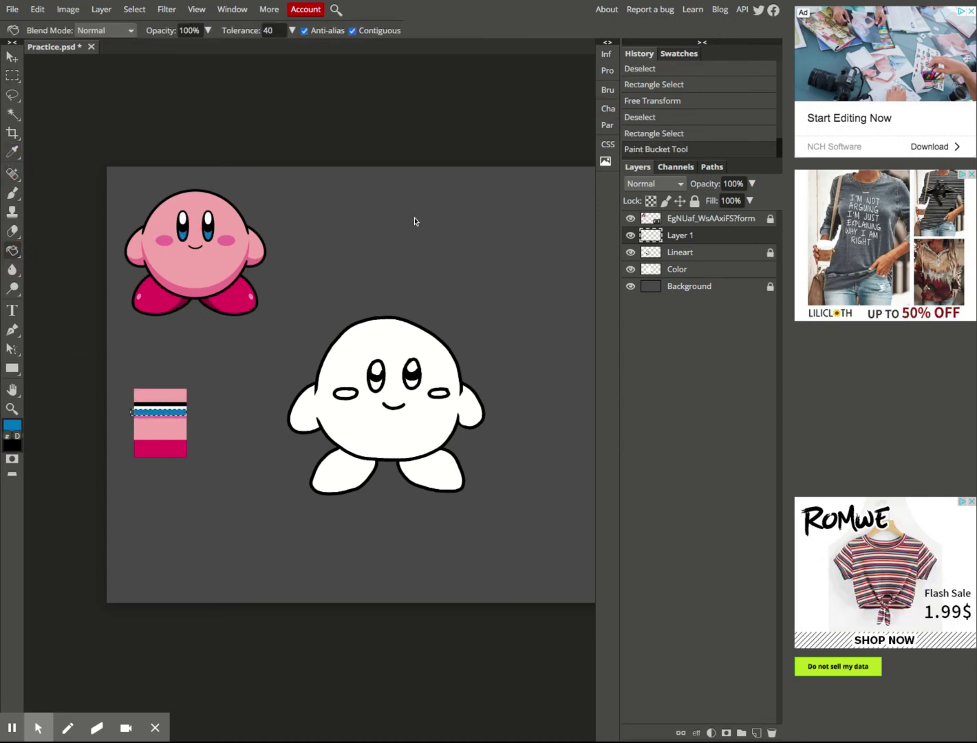
key("ctrl+d")
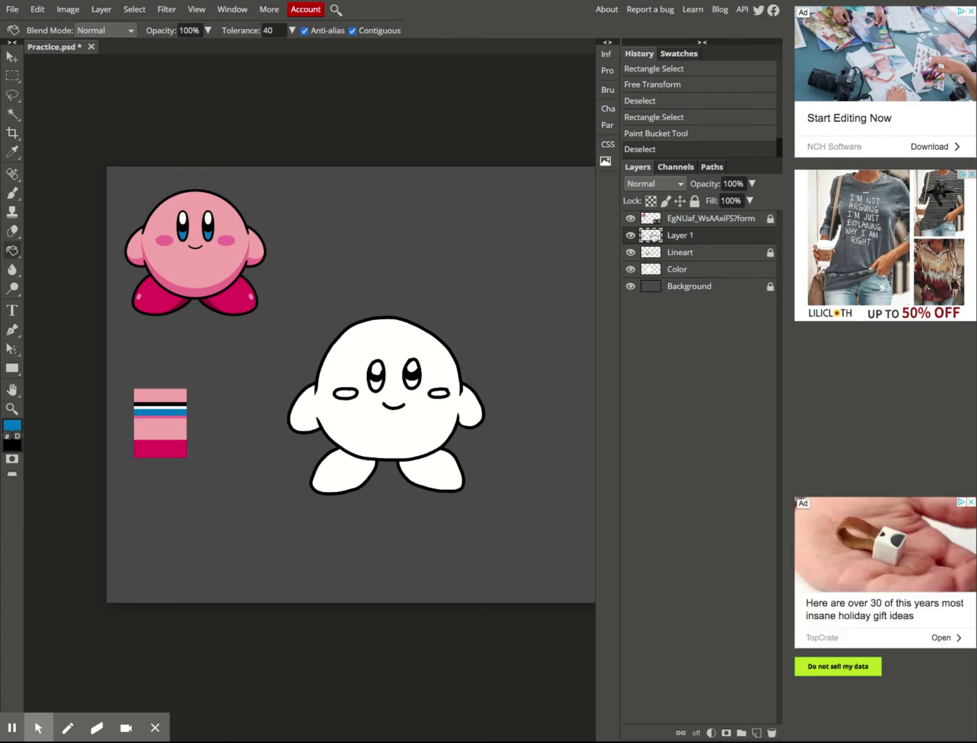
Step: Delete Layer 1, which holds the colour palette swatch
left_click(771, 733)
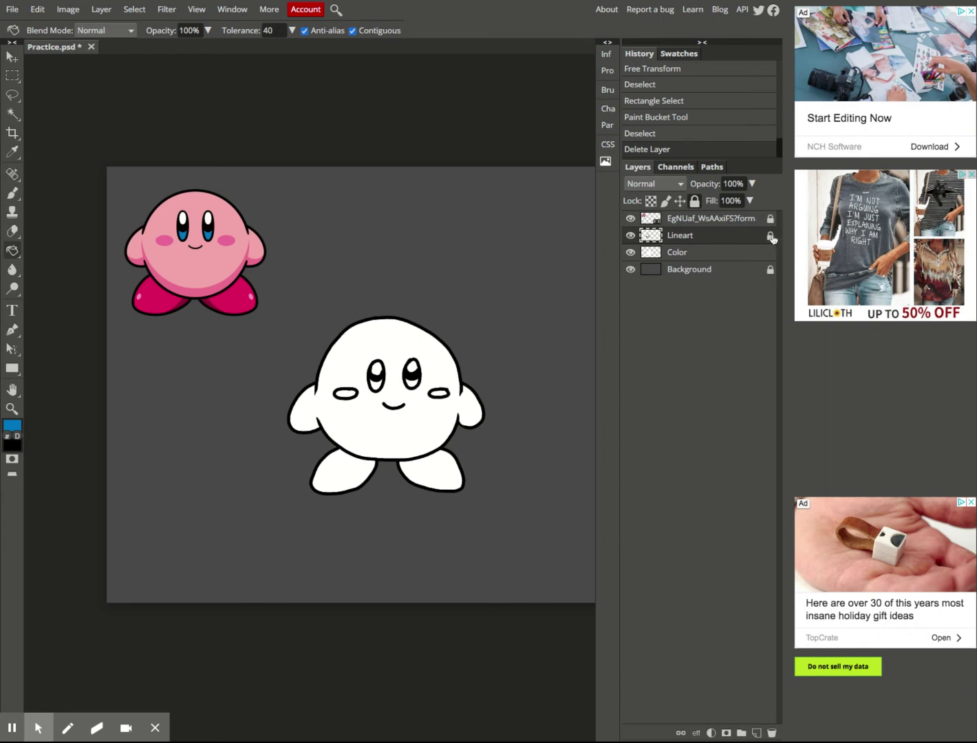
Step: Select the inside of Kirby's body and arms on the Lineart layer with the Magic Wand and expand the selection by 3 px
left_click(11, 118)
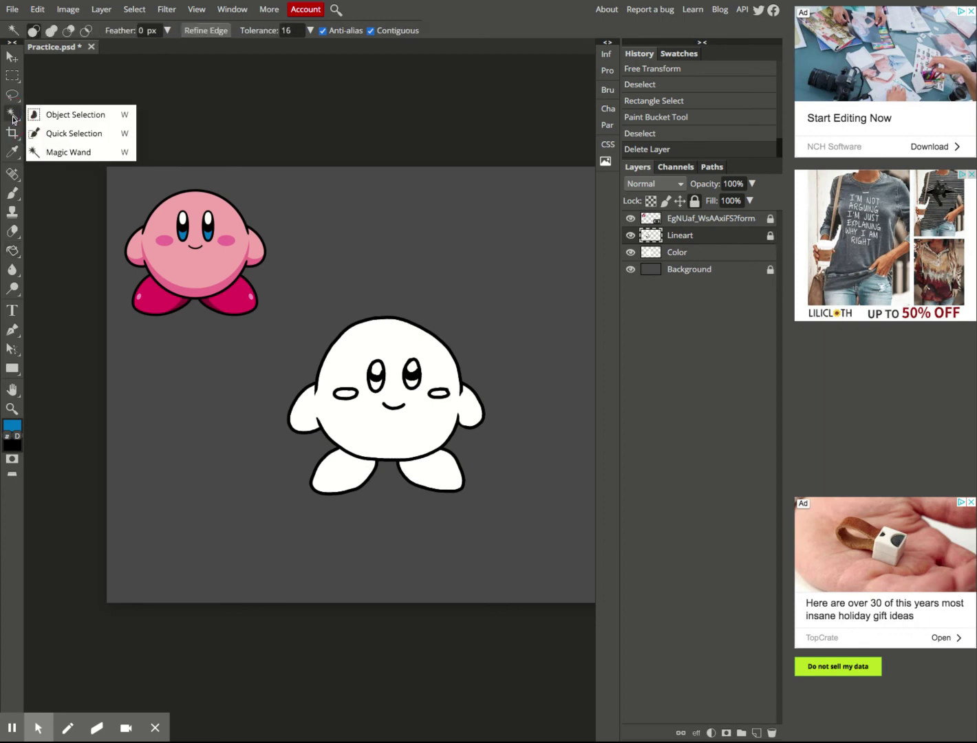
left_click(72, 152)
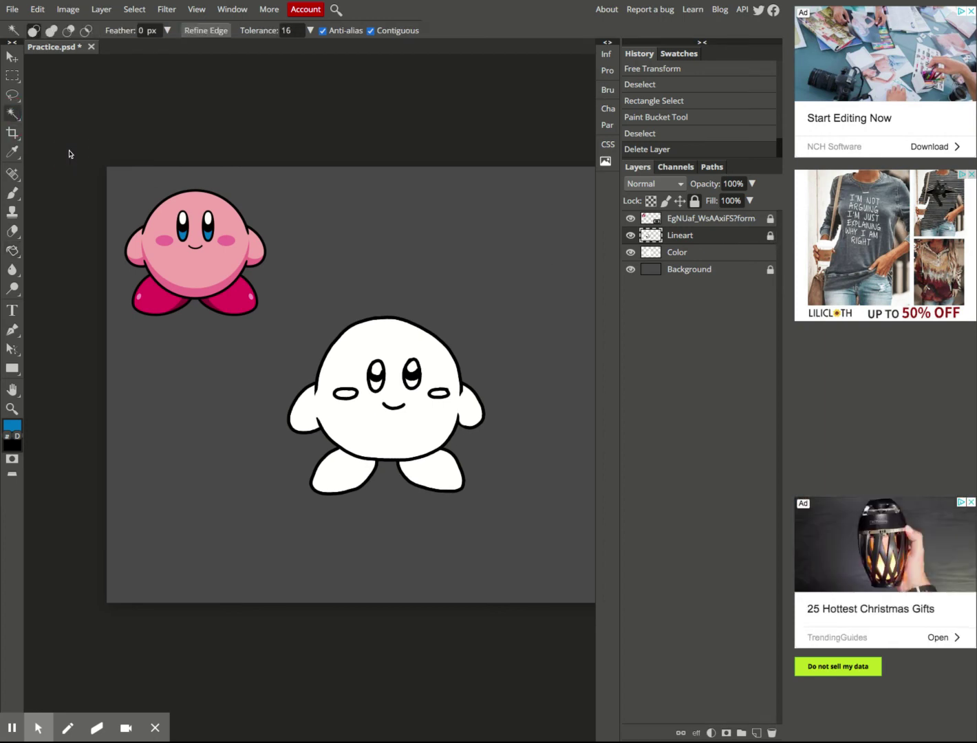
left_click(366, 431)
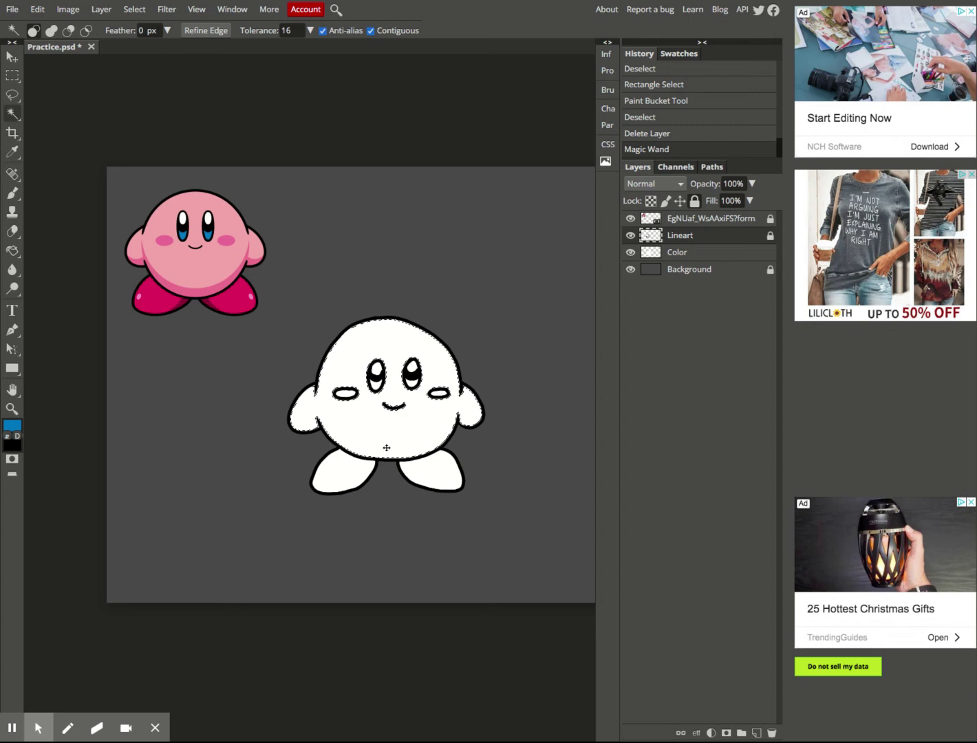
left_click(135, 11)
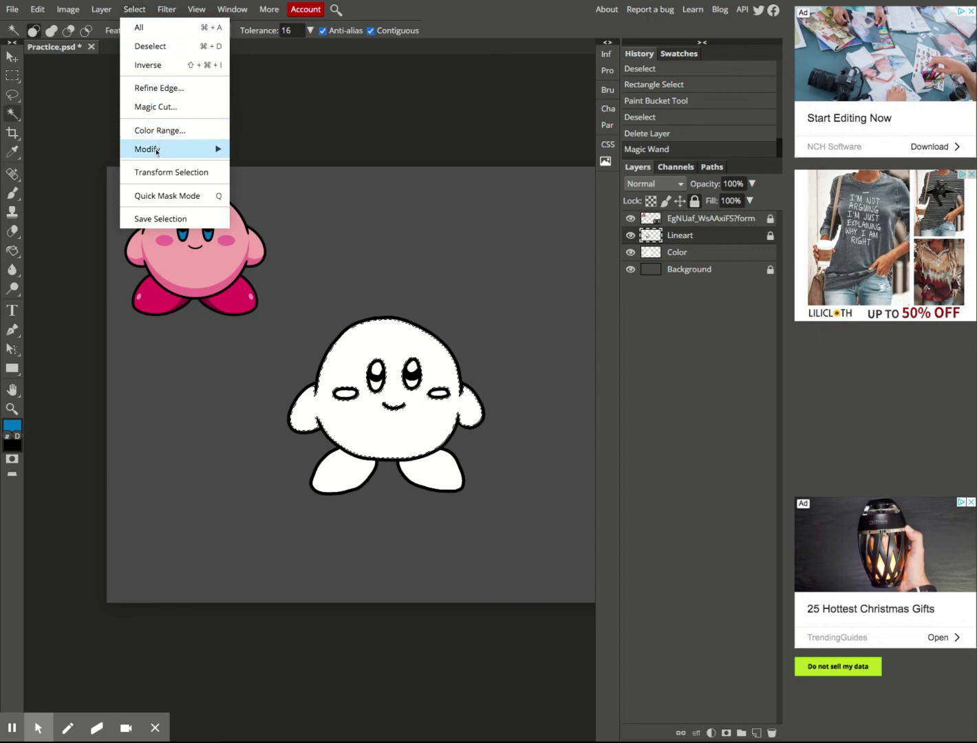
mouse_move(157, 151)
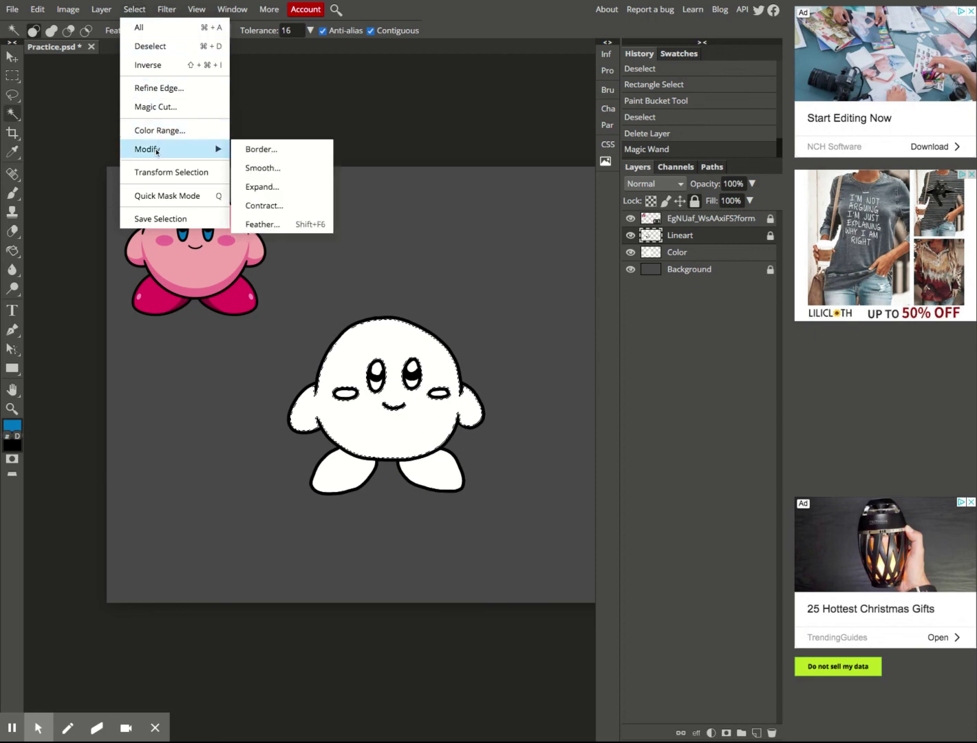
left_click(251, 190)
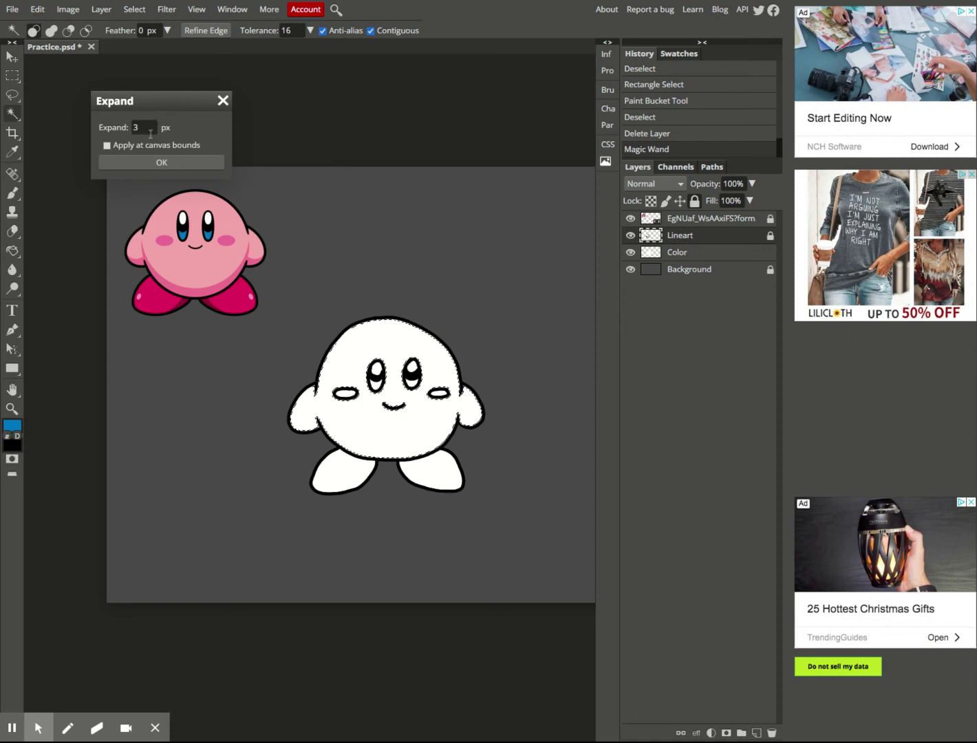
left_click(157, 165)
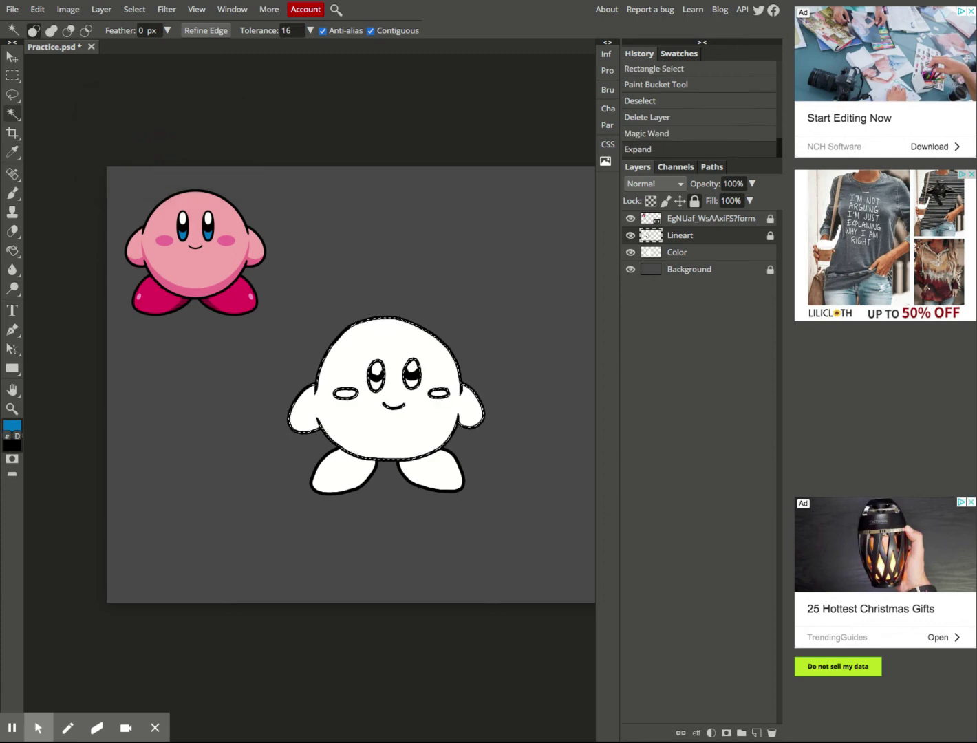
Step: Sample the body pink (f3a5aa) from the reference, fill the selected body and arms with it on the Color layer, and deselect
left_click(11, 157)
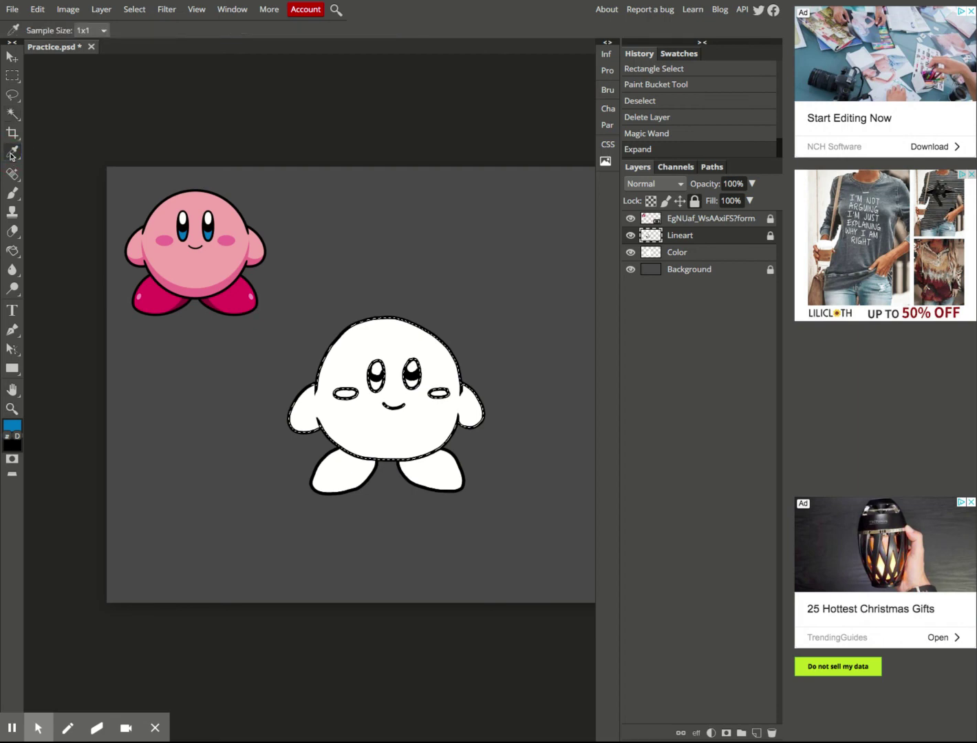
left_click(187, 267)
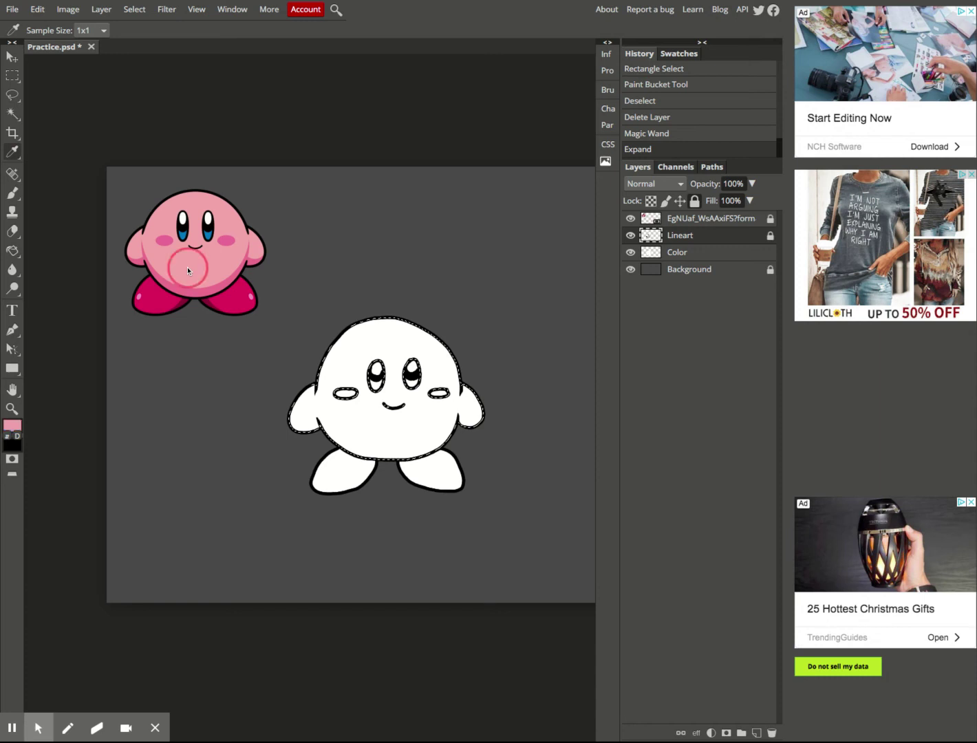
left_click(13, 428)
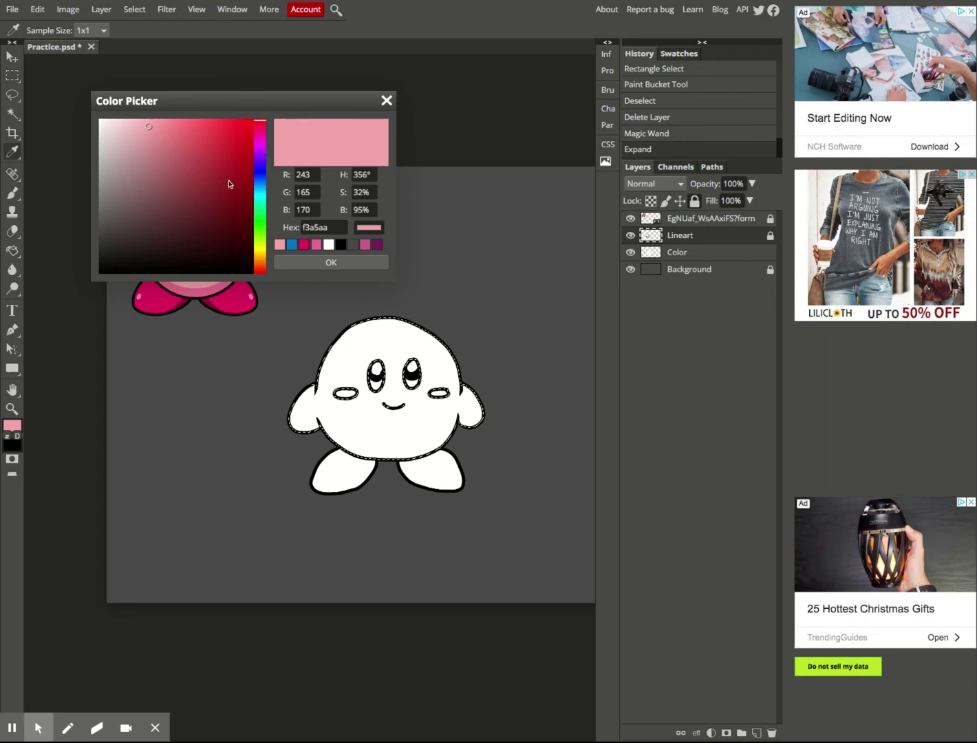
left_click(331, 266)
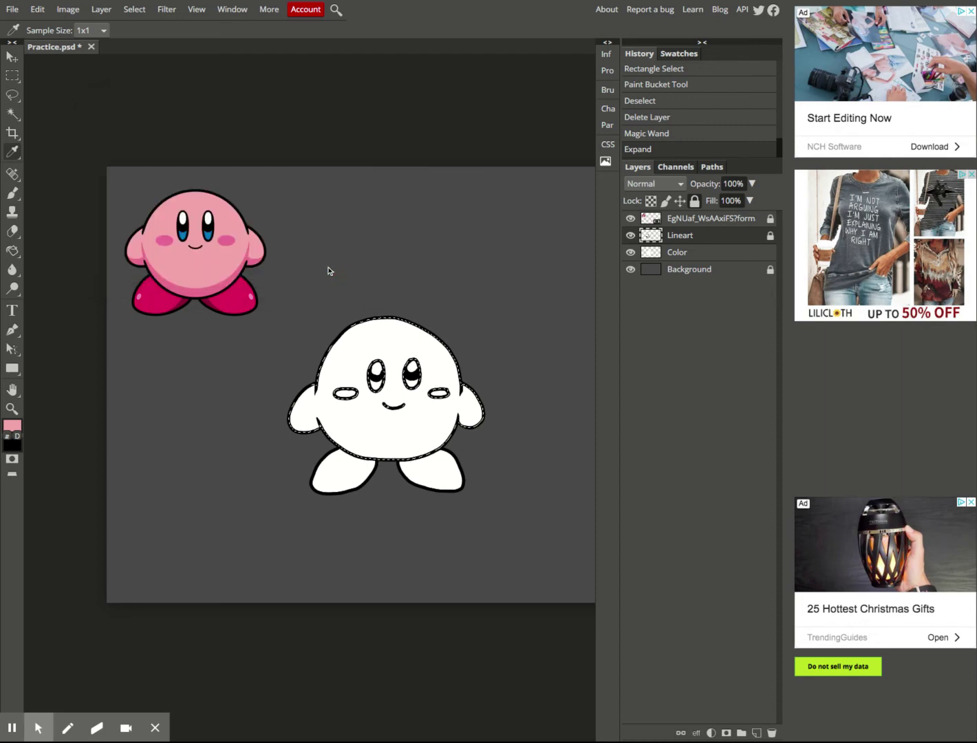
left_click(12, 253)
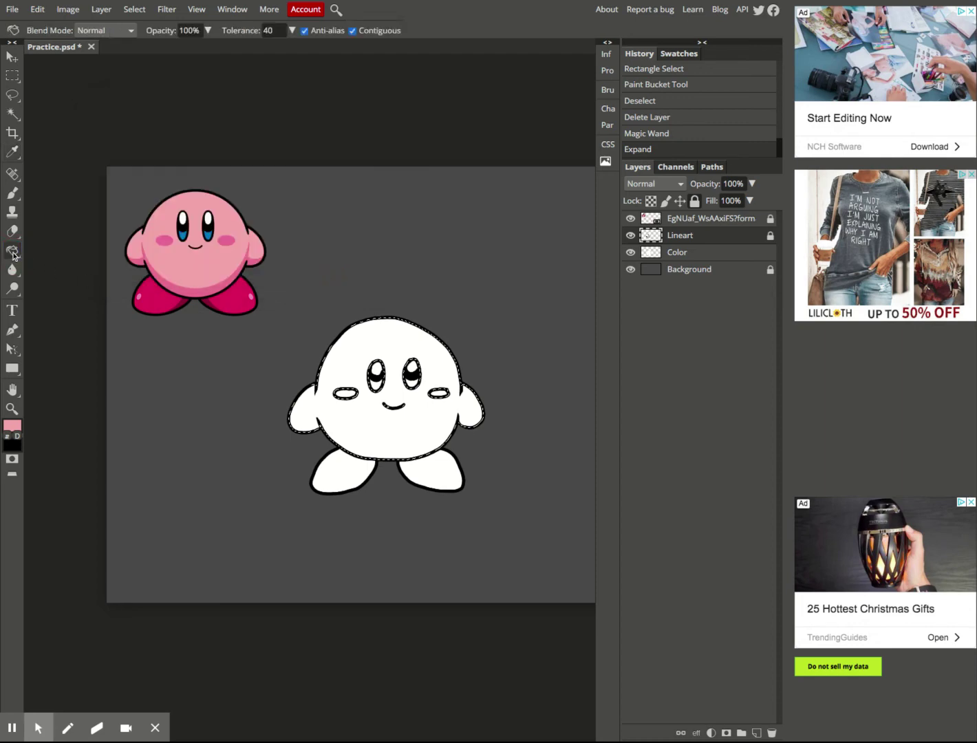
left_click(396, 437)
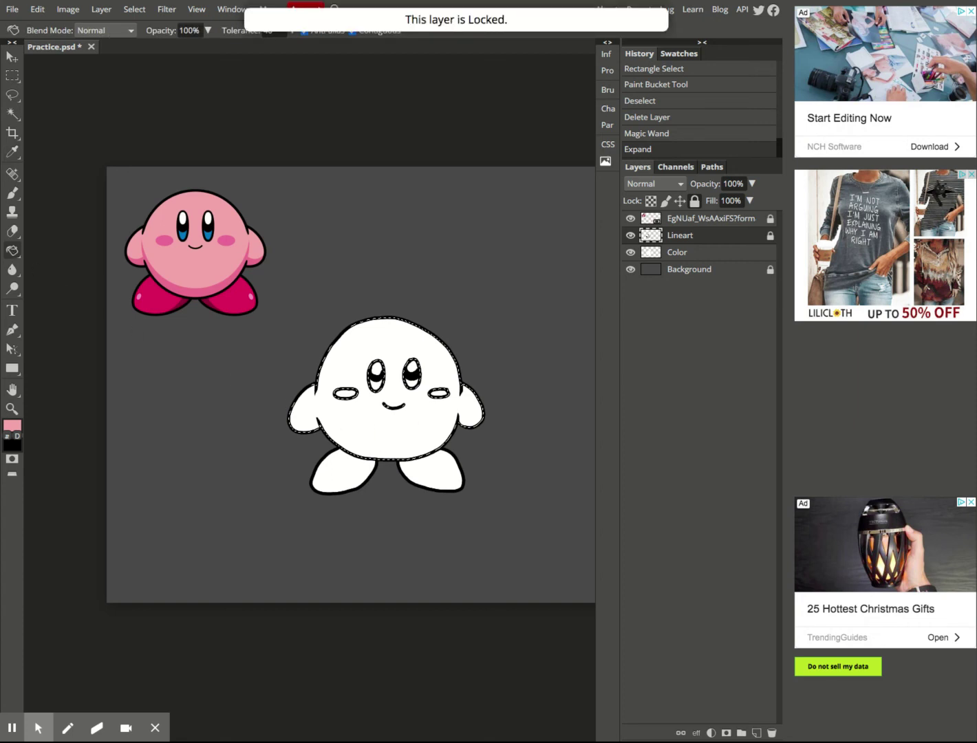
left_click(708, 255)
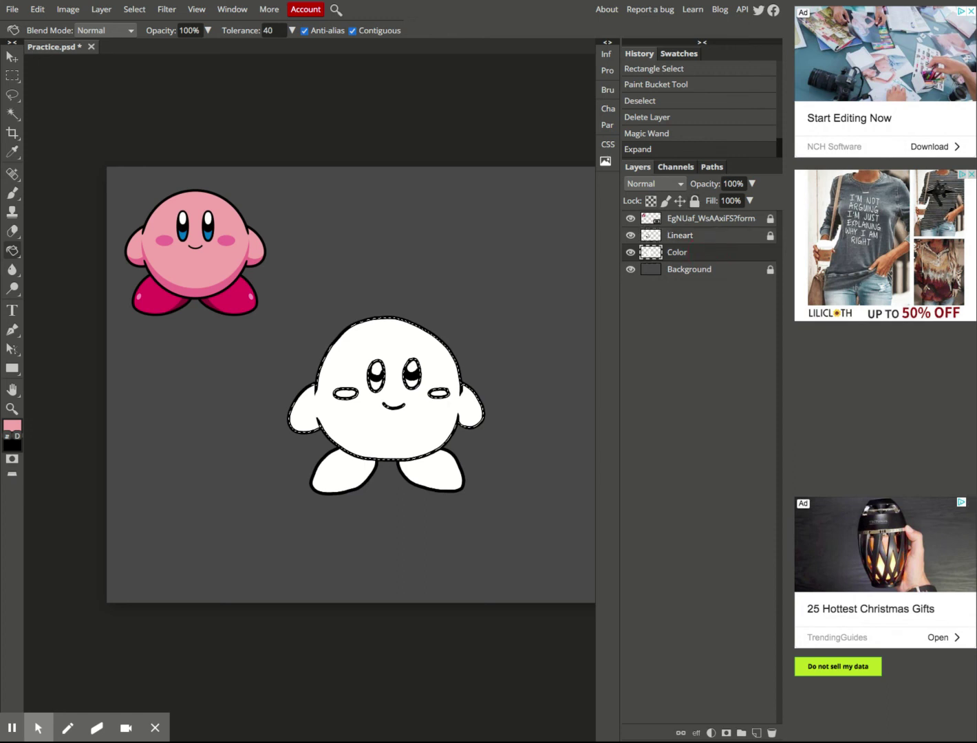
left_click(361, 359)
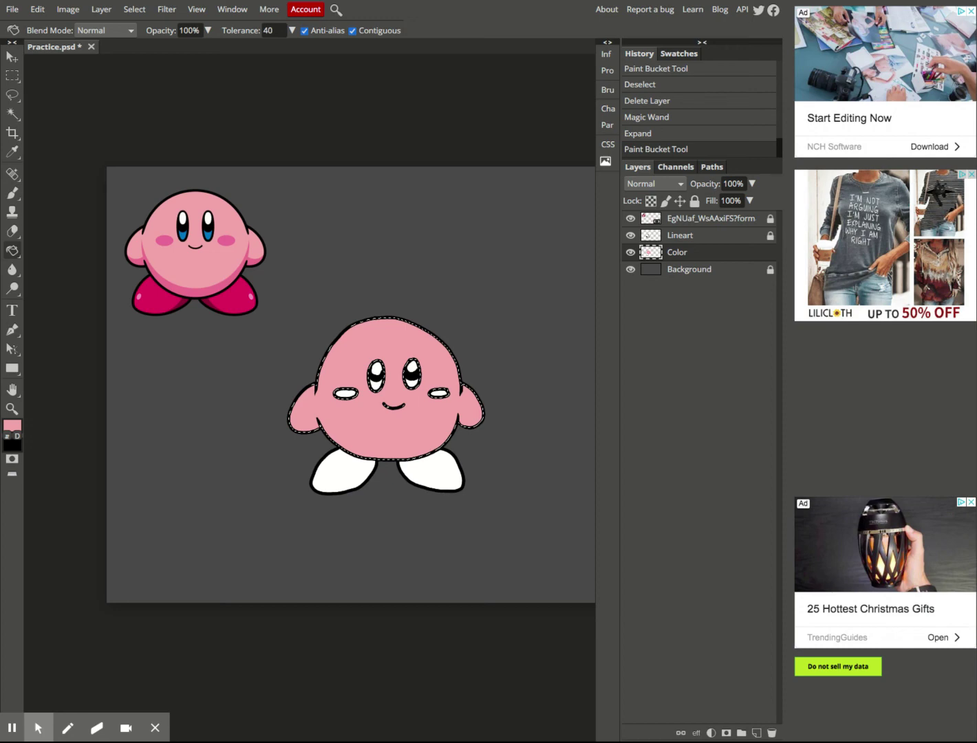
key("ctrl+d")
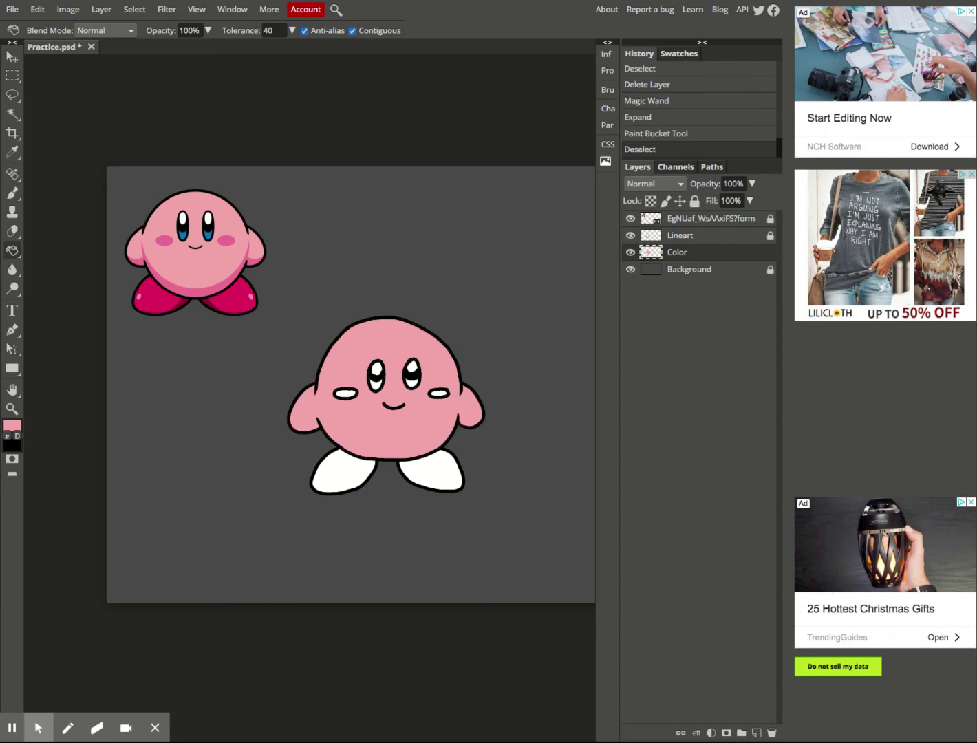
Step: Hide the Lineart layer to inspect the pink fill's edges, and show it again
left_click(632, 236)
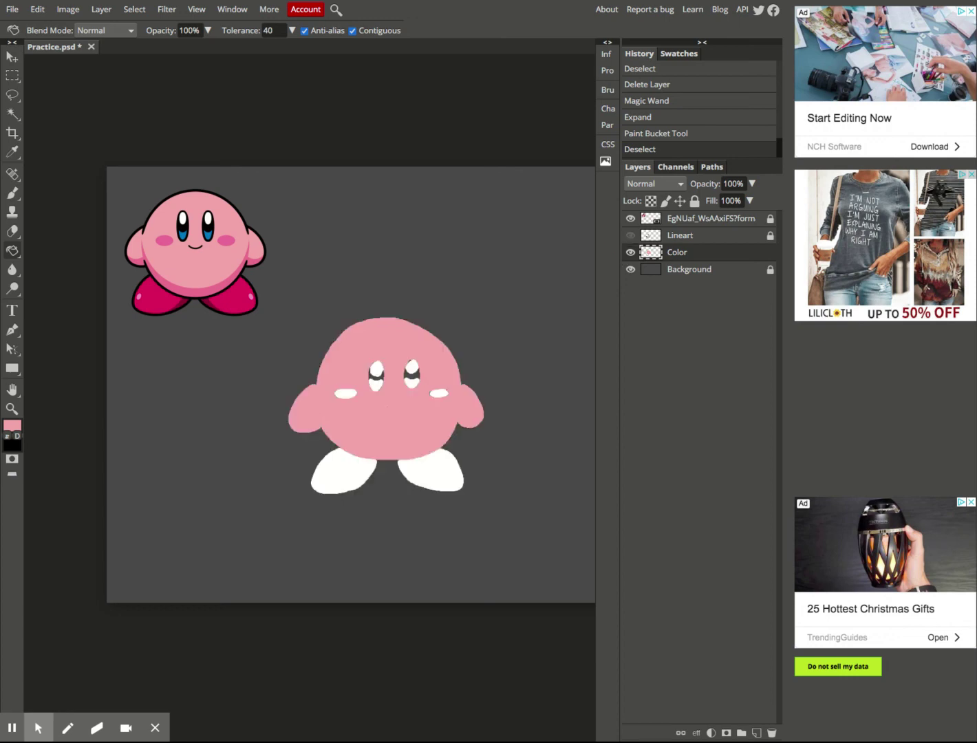
left_click(631, 236)
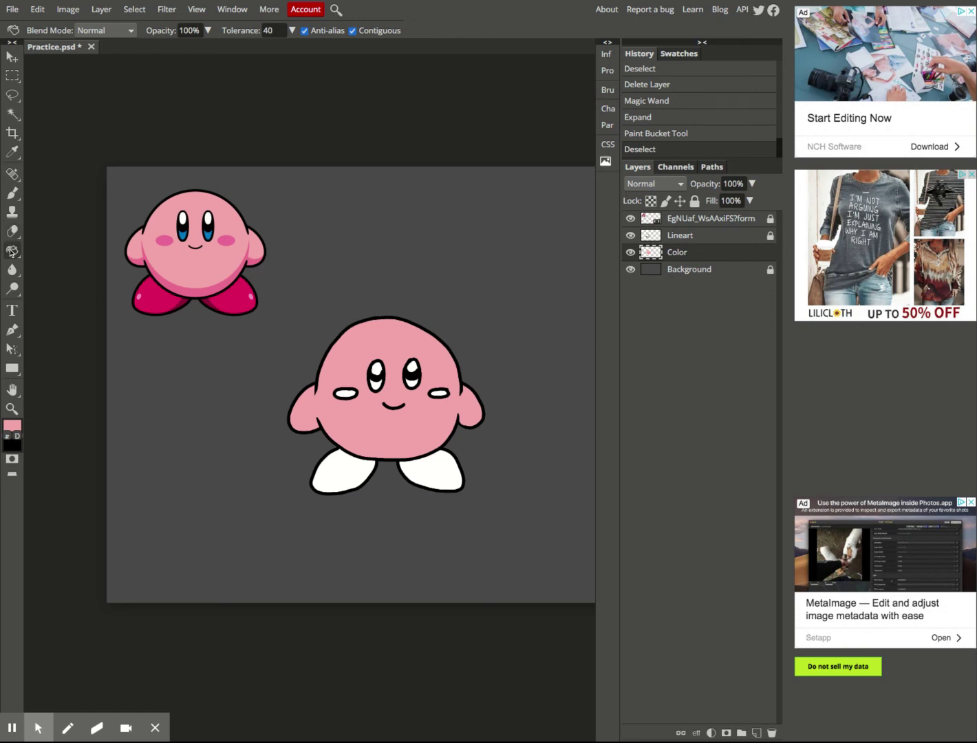
Step: Select the inside of both feet on the Lineart layer with the Magic Wand and expand the selection by 3 px
left_click(674, 241)
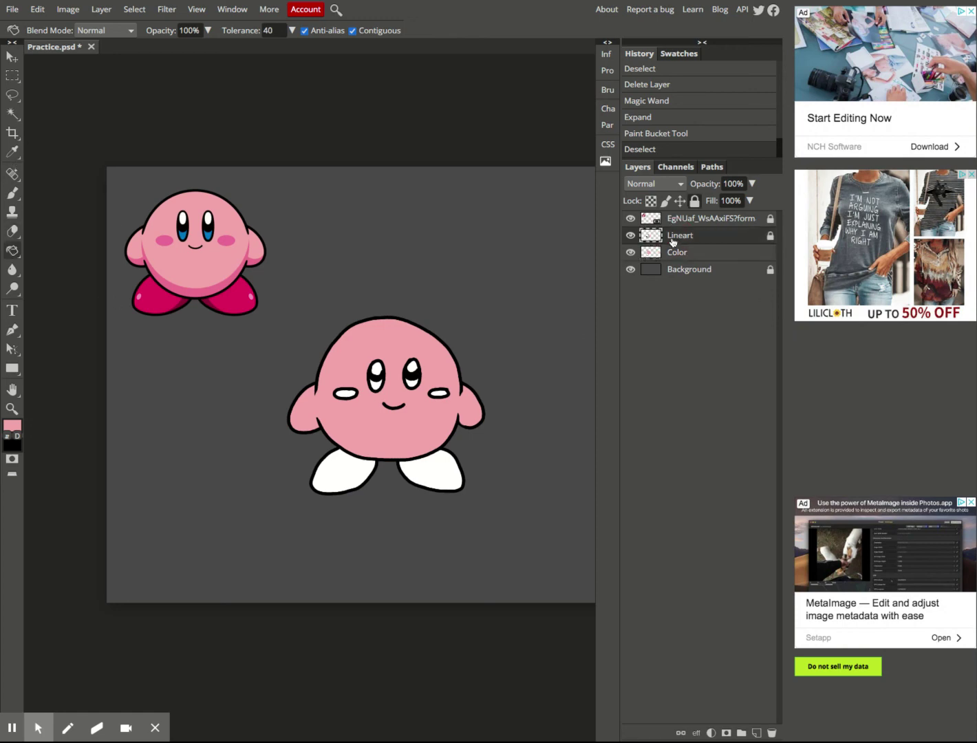
left_click(12, 114)
left_click(345, 471)
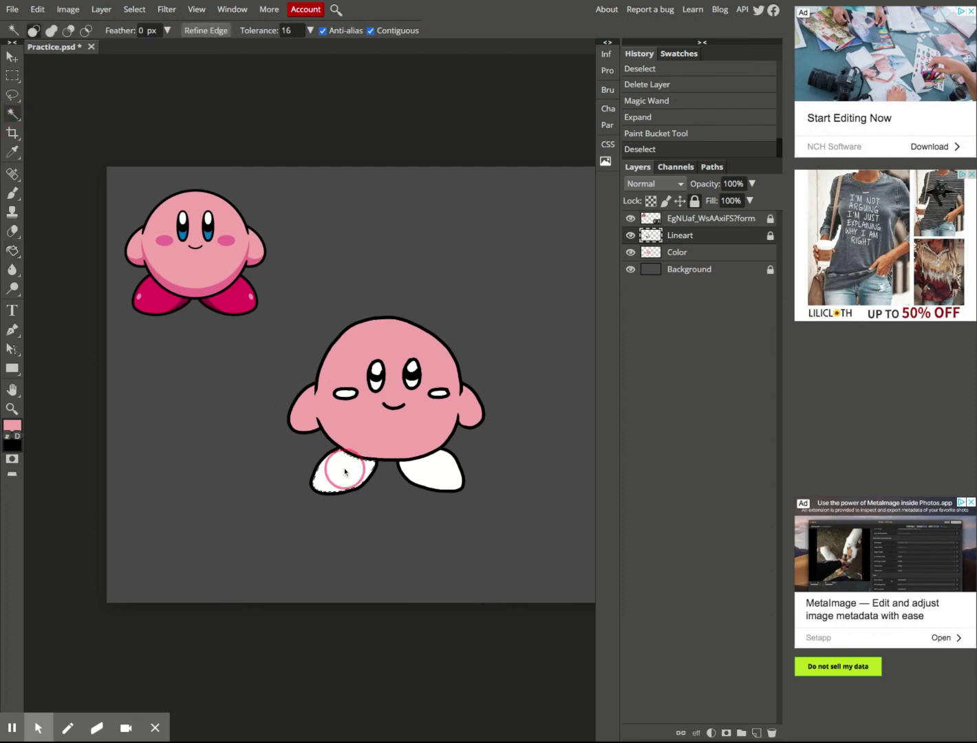
left_click(436, 474, "shift")
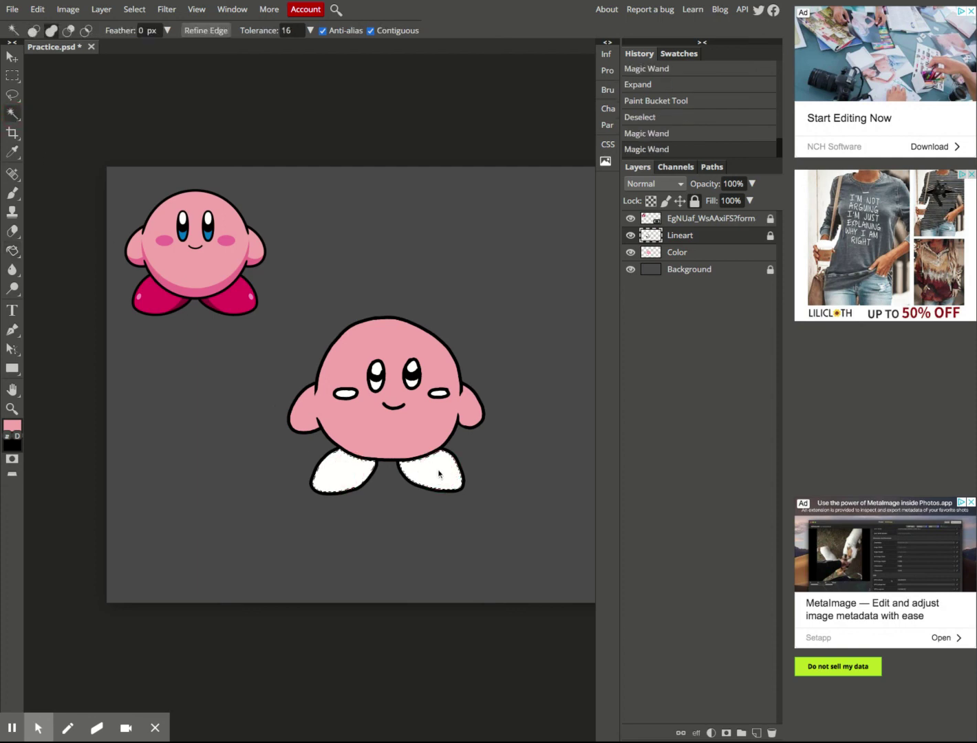
left_click(137, 16)
mouse_move(210, 150)
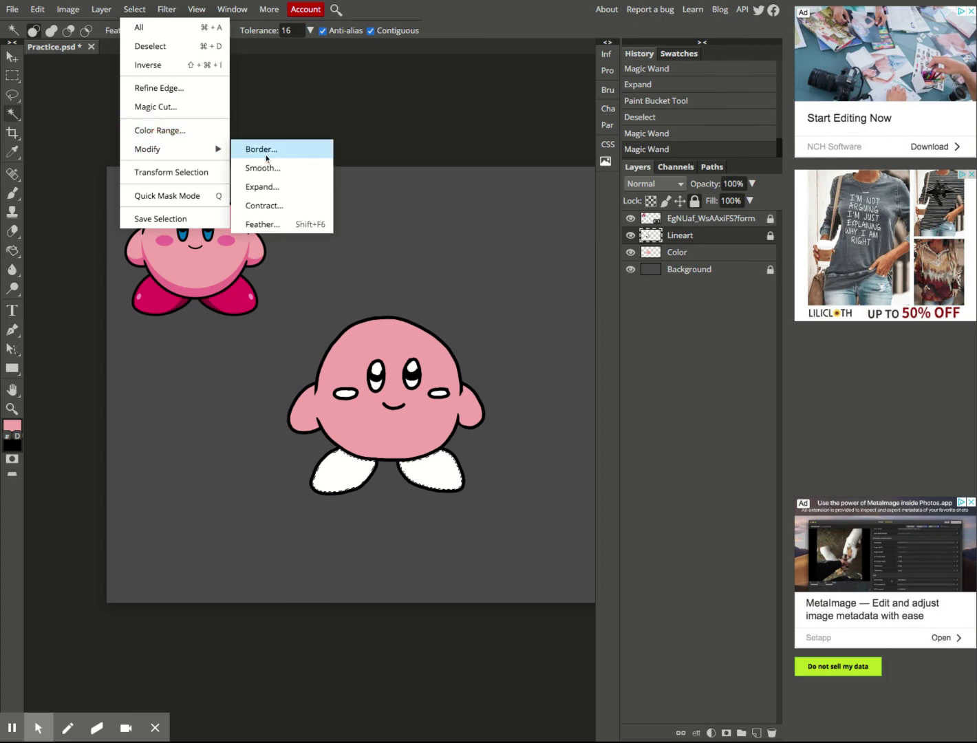
left_click(262, 186)
left_click(211, 162)
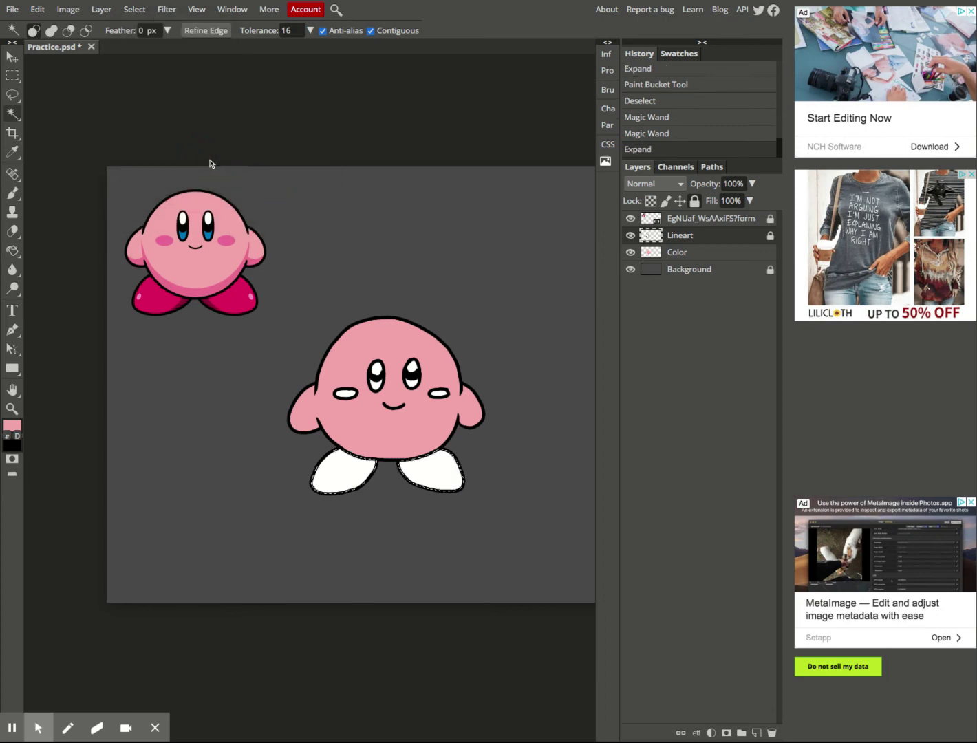
Step: Sample the magenta of the reference's foot, fill both selected feet with it on the Color layer, and deselect
left_click(13, 151)
left_click(162, 304)
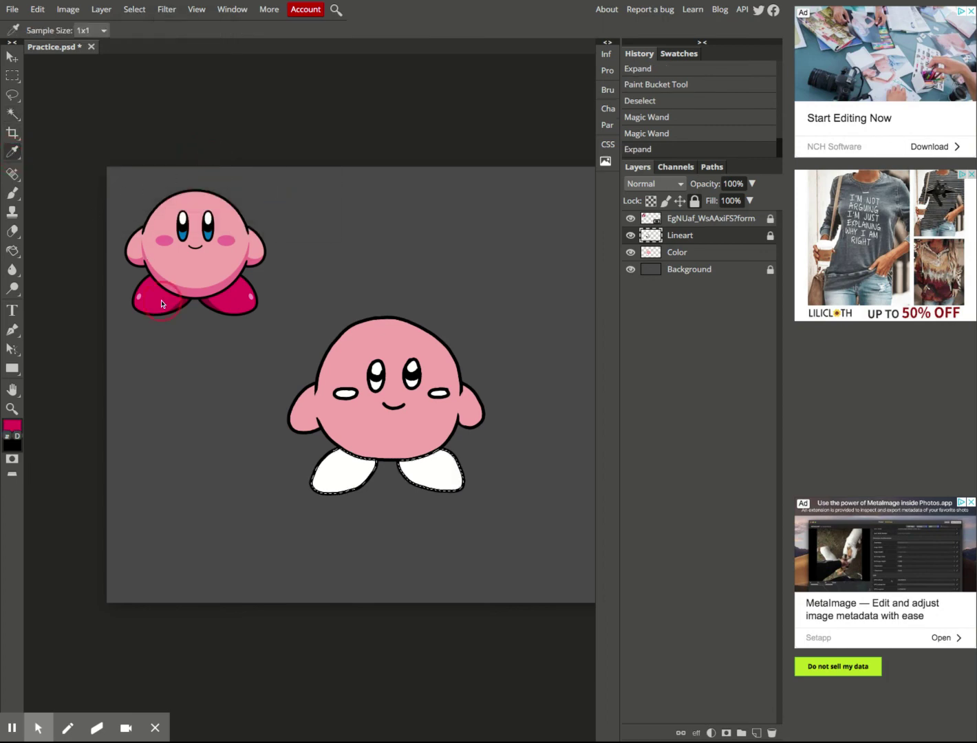
left_click(12, 251)
left_click(339, 471)
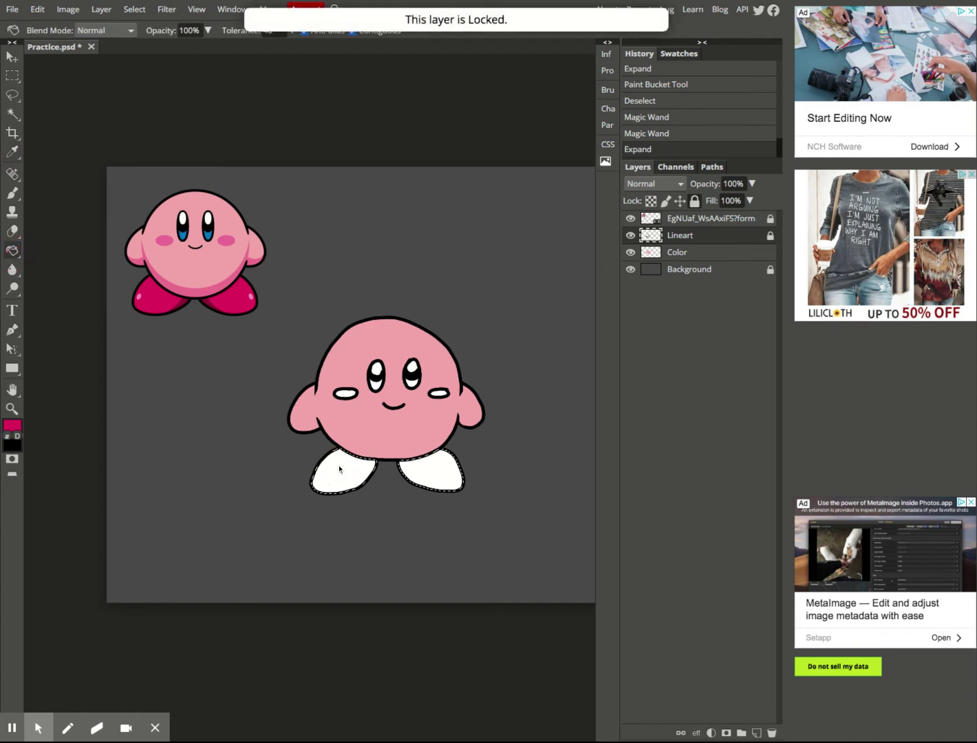
left_click(688, 252)
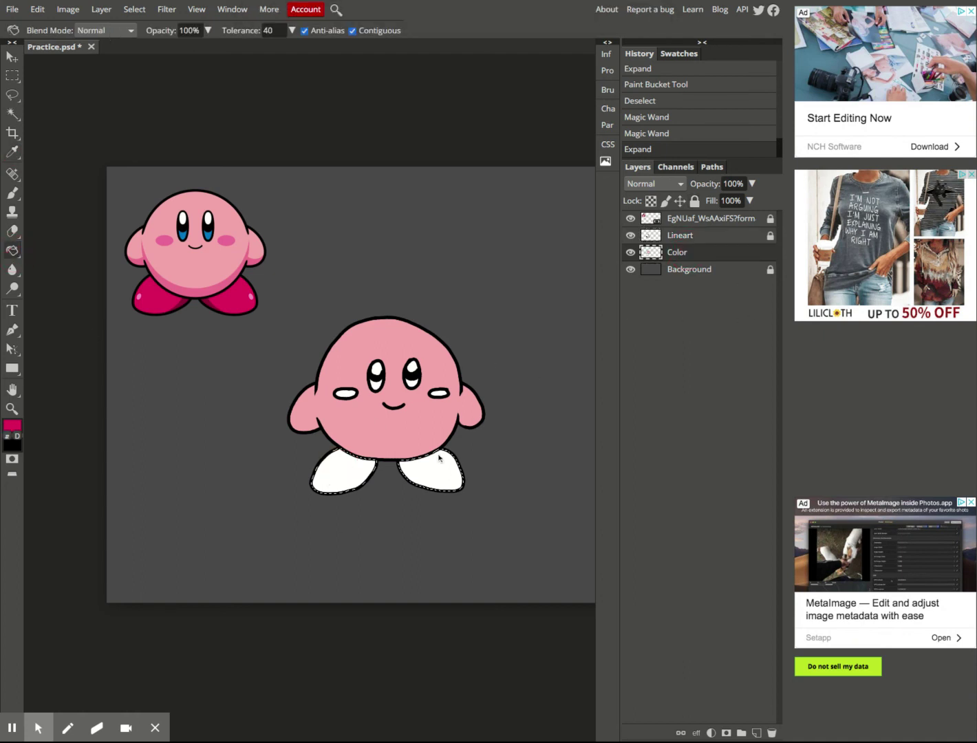
left_click(359, 474)
left_click(421, 478)
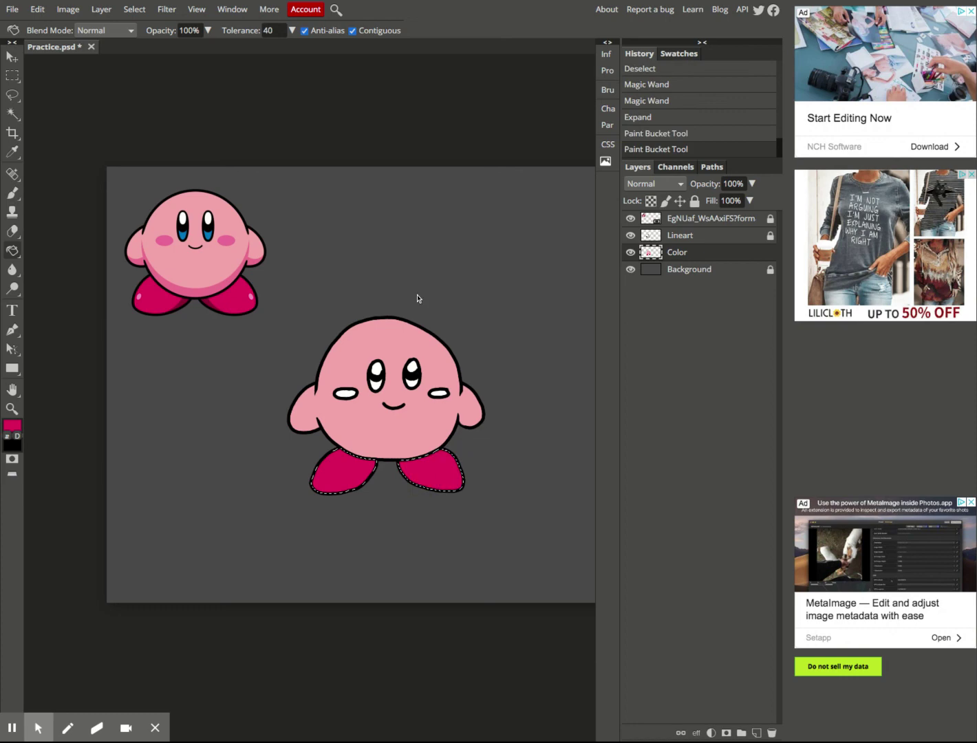
key("ctrl+d")
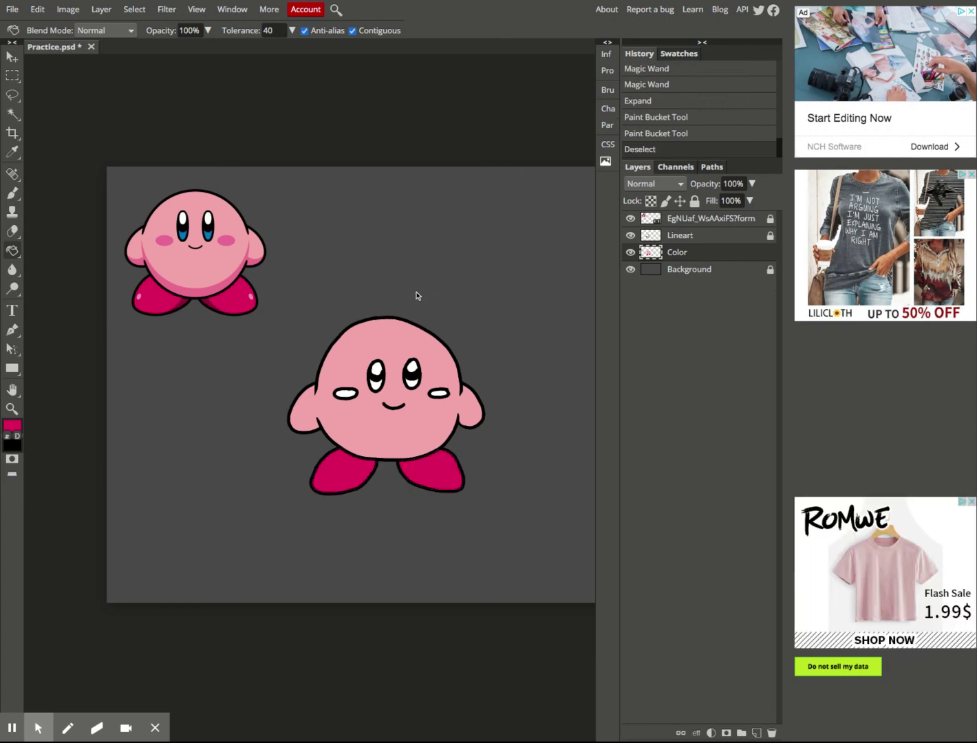
Step: Select the lower white areas of both eyes on the Lineart layer with the Magic Wand and expand the selection by 3 px
left_click(666, 238)
left_click(12, 113)
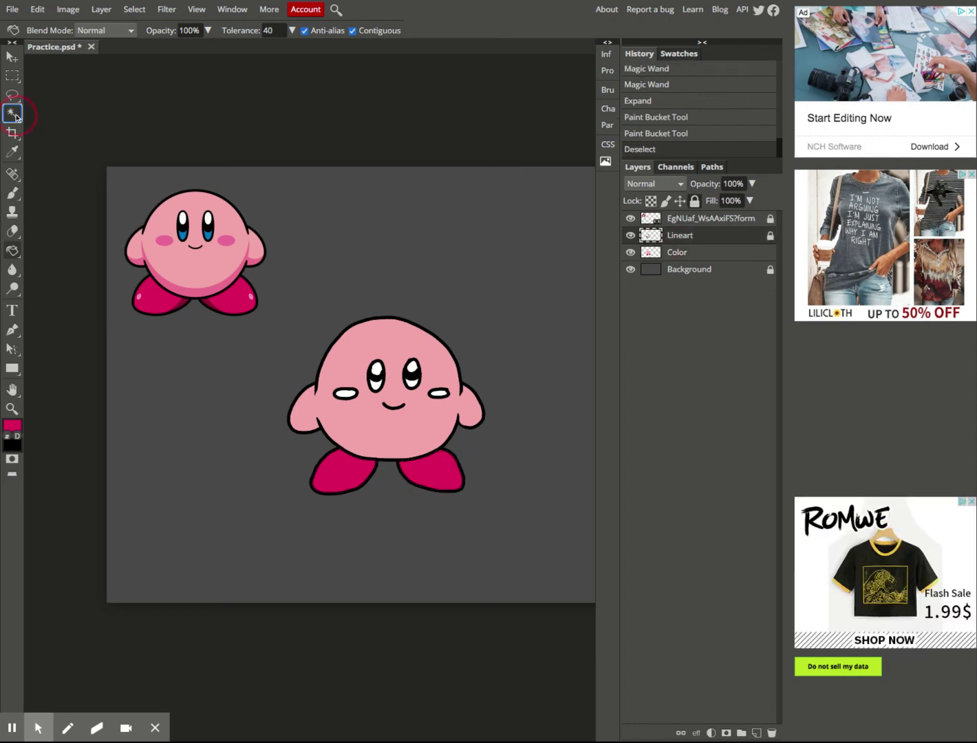
left_click(377, 388)
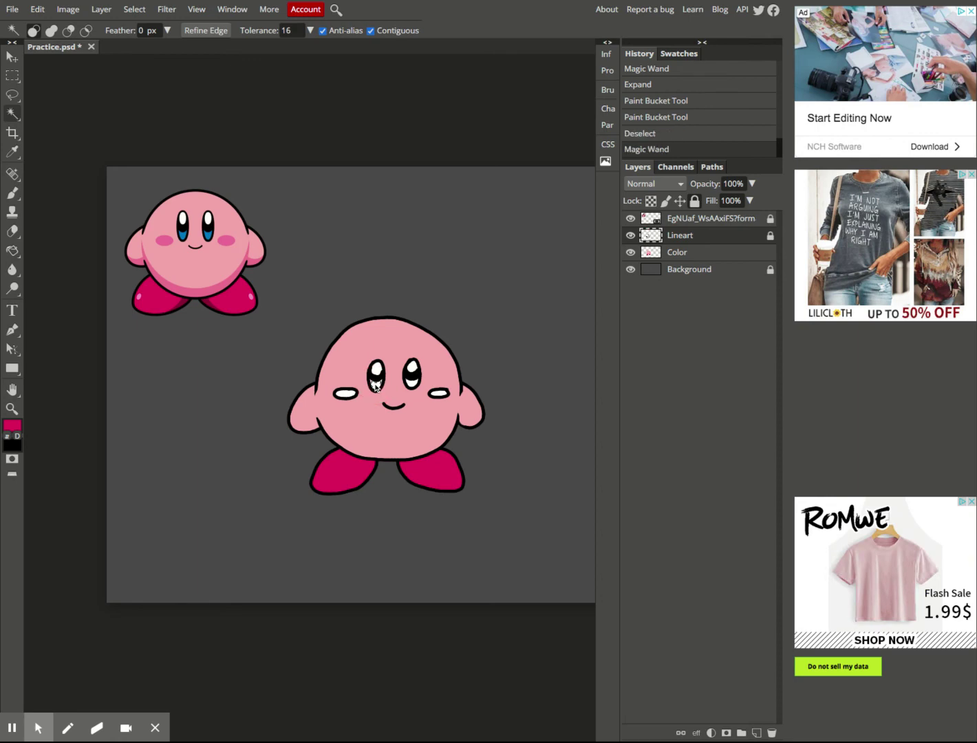
left_click(414, 387)
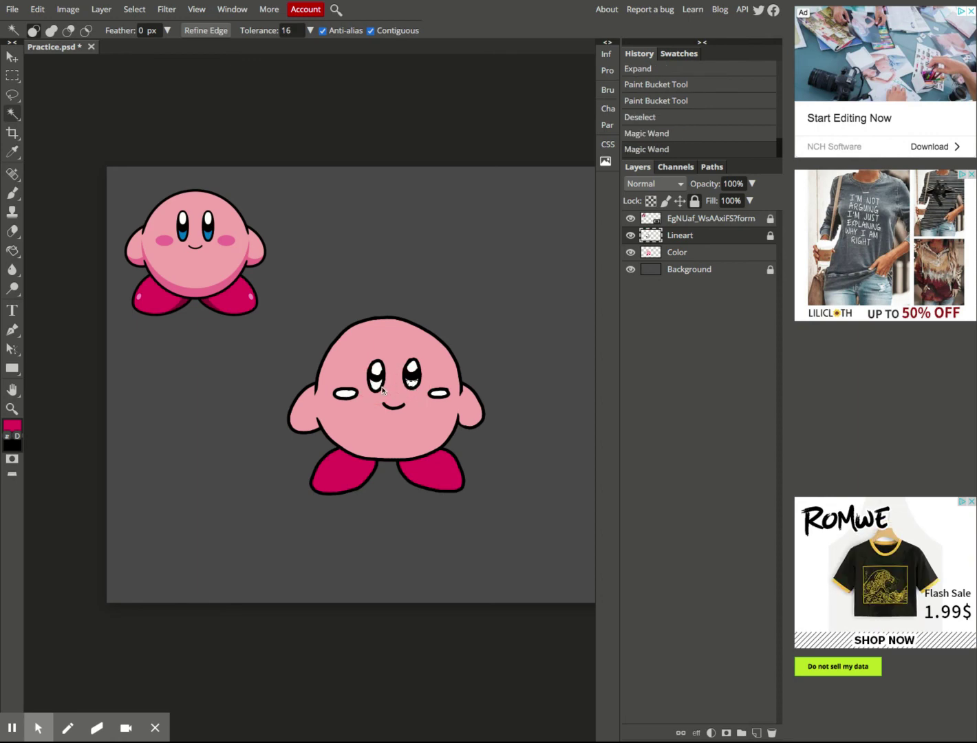
left_click(382, 392, "shift")
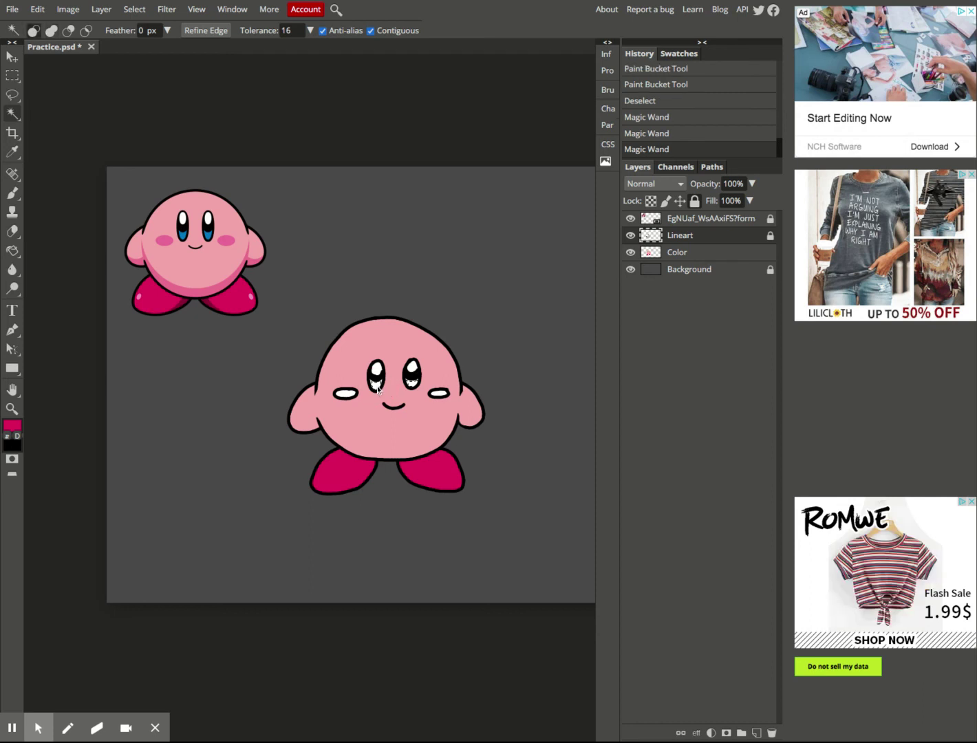
left_click(134, 10)
mouse_move(148, 148)
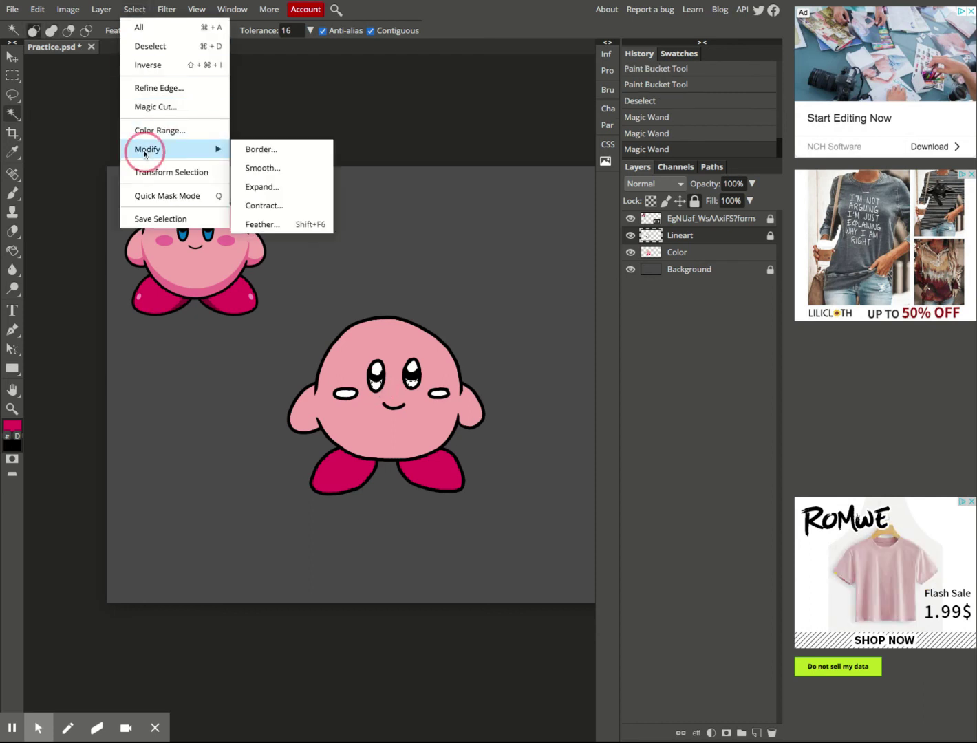
left_click(262, 186)
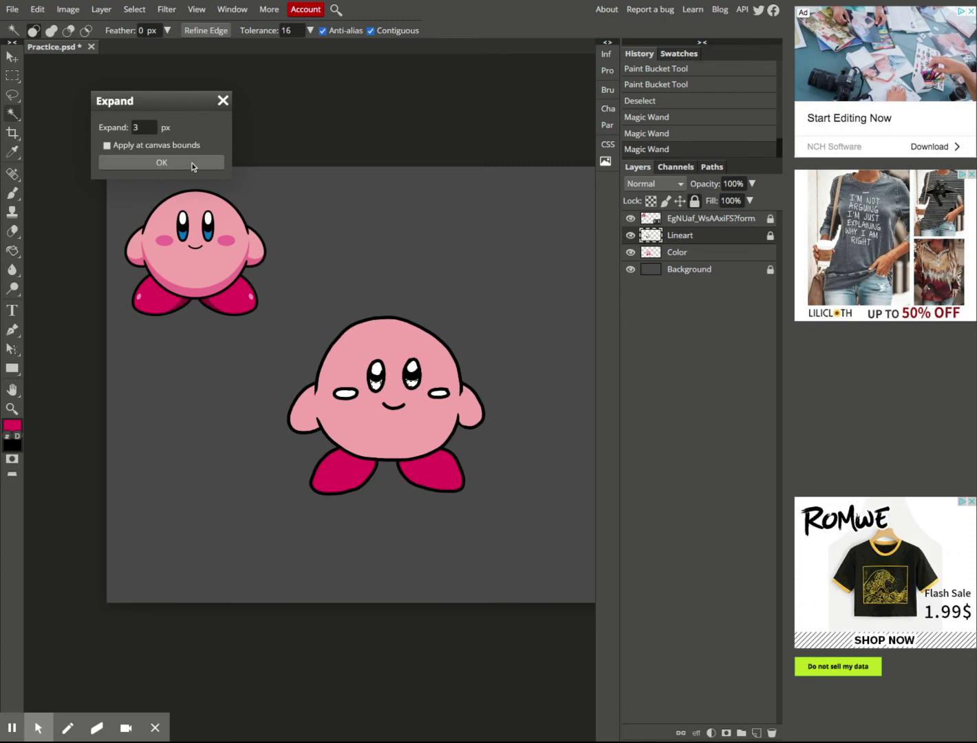
left_click(193, 166)
Step: Sample the eye blue from the reference, fill the selected lower areas of both eyes with it on the Color layer, and deselect
left_click(12, 151)
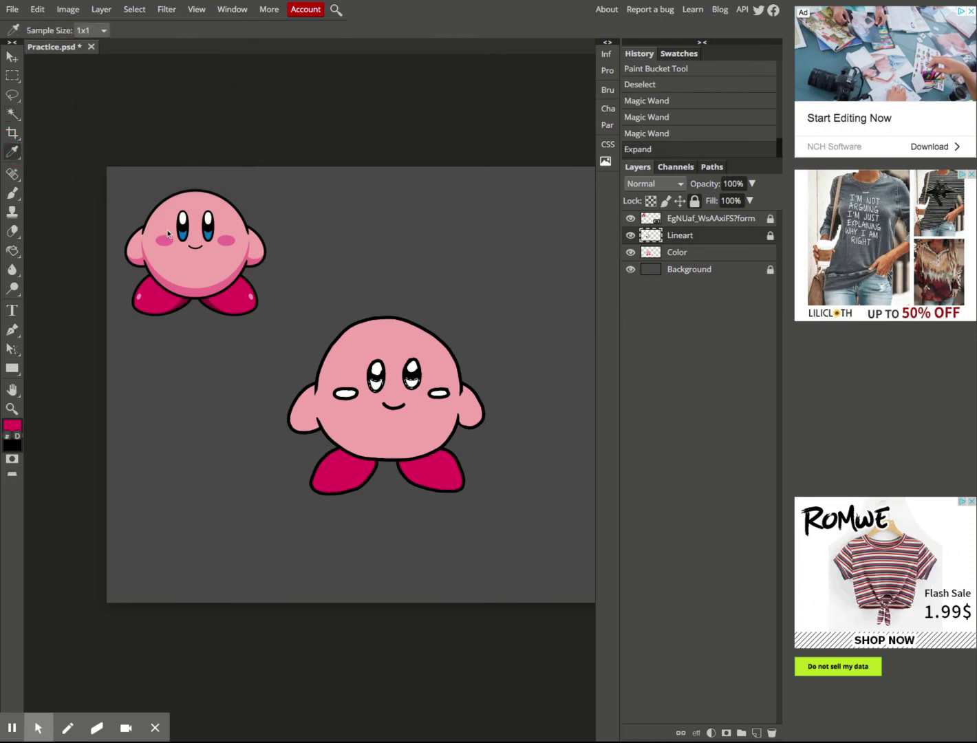
left_click(182, 238)
left_click(12, 250)
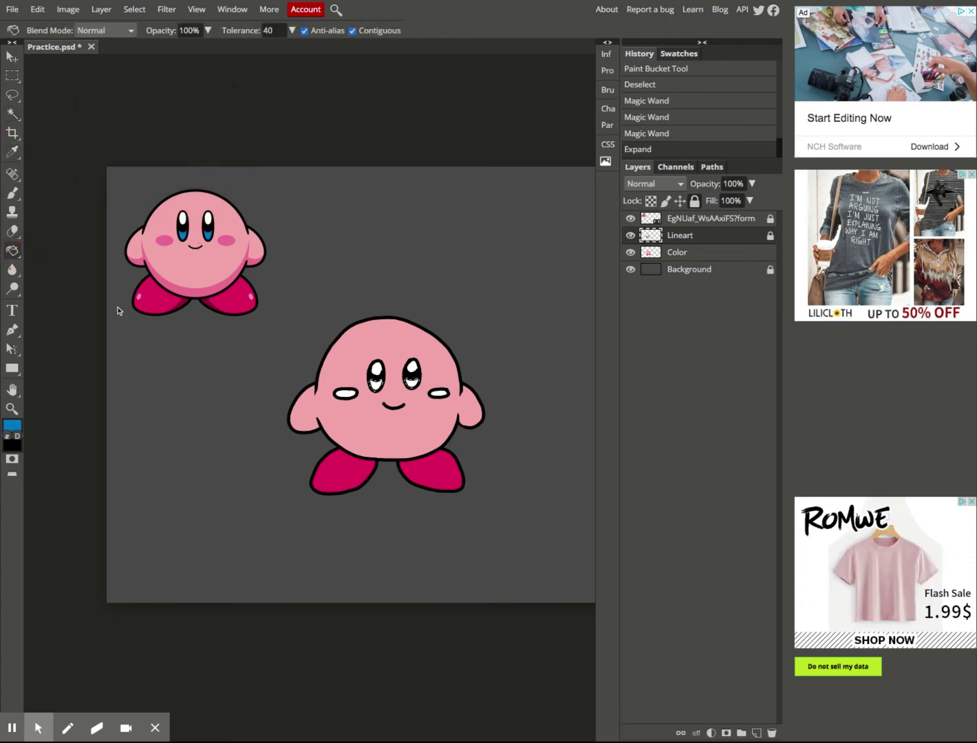
left_click(413, 390)
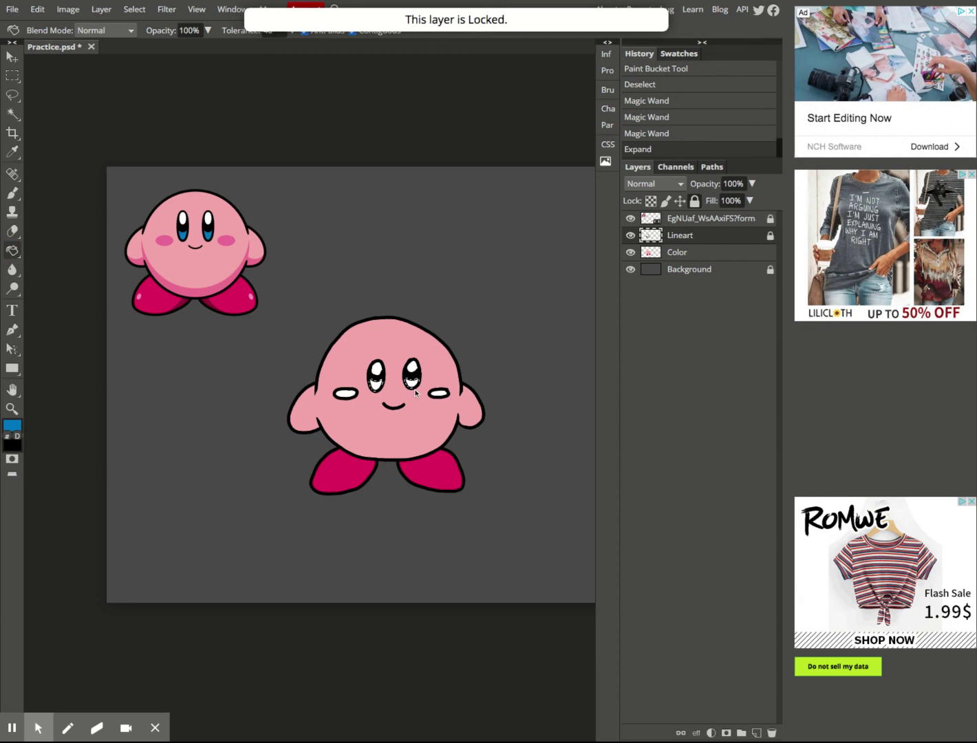
left_click(656, 255)
left_click(378, 387)
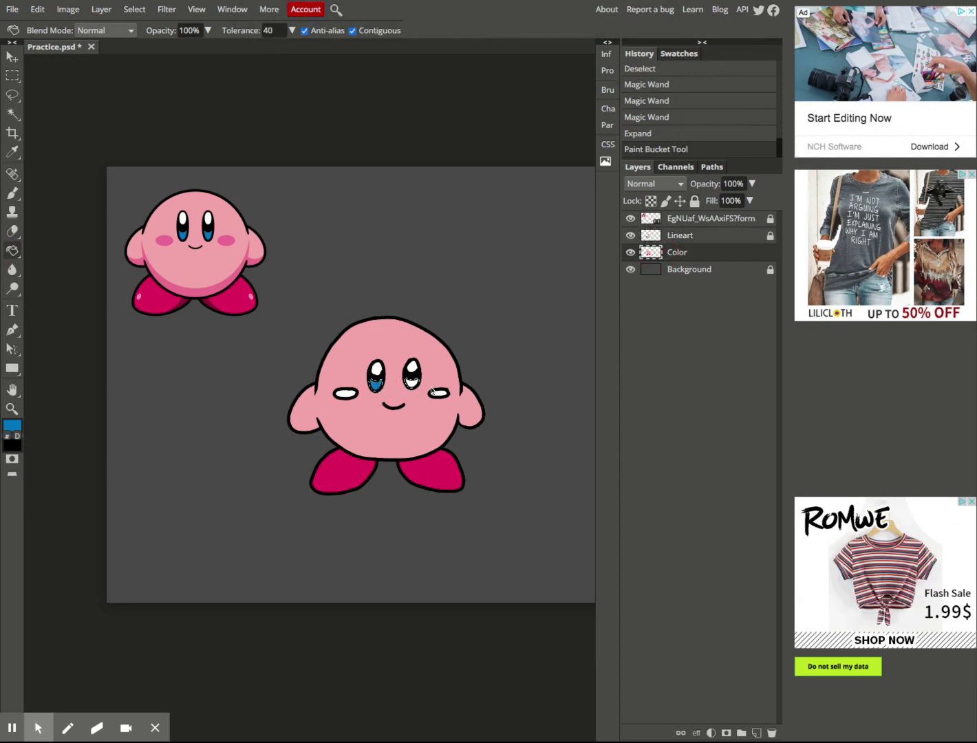
left_click(412, 388)
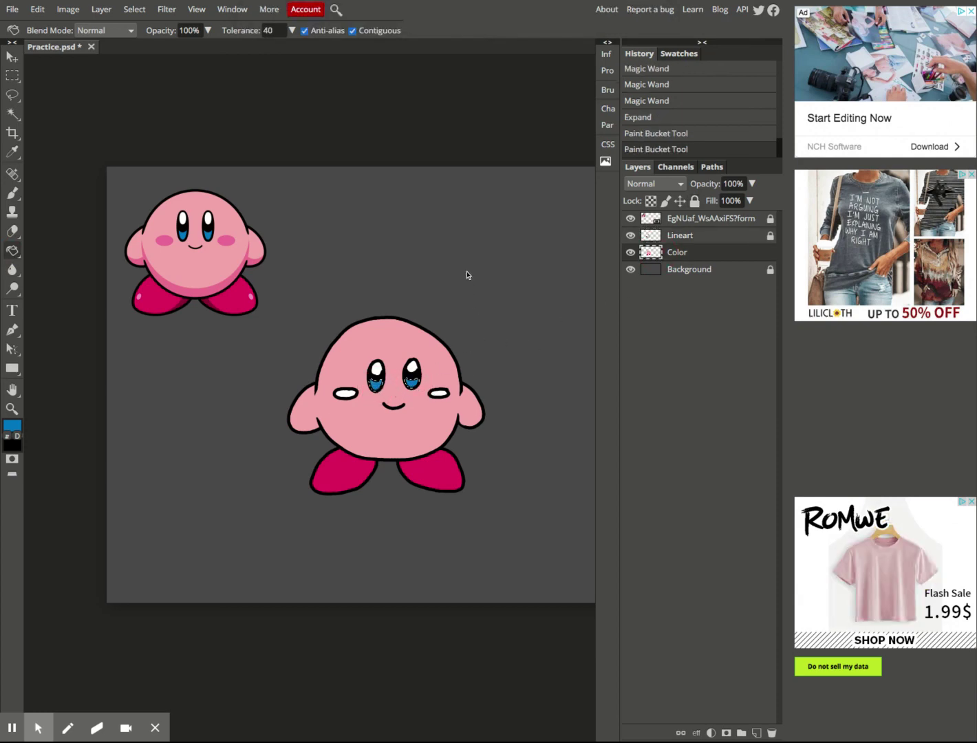
key("ctrl+d")
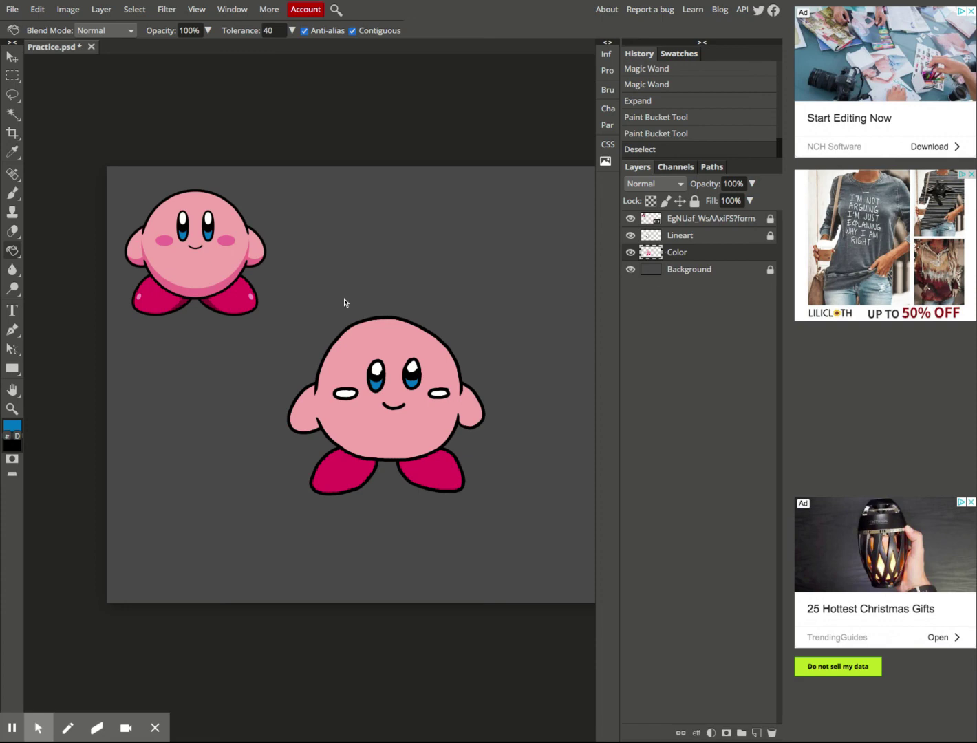
Step: Sample the dark magenta shadow color from the reference's foot and set the Brush size to 24 px
left_click(13, 152)
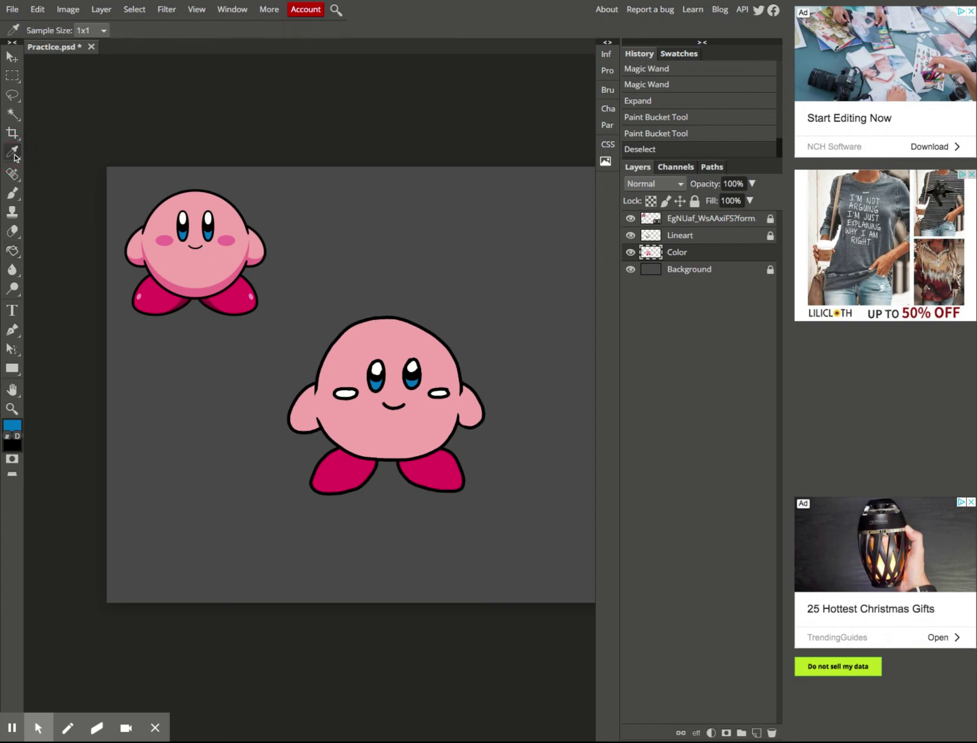
left_click(184, 304)
left_click(13, 197)
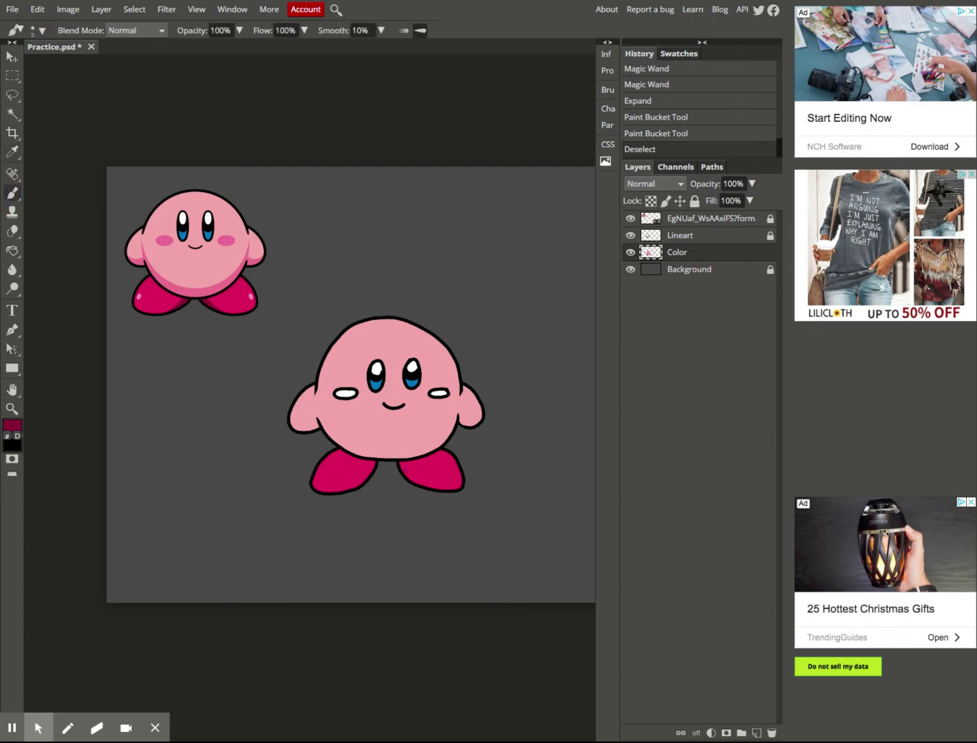
right_click(384, 465)
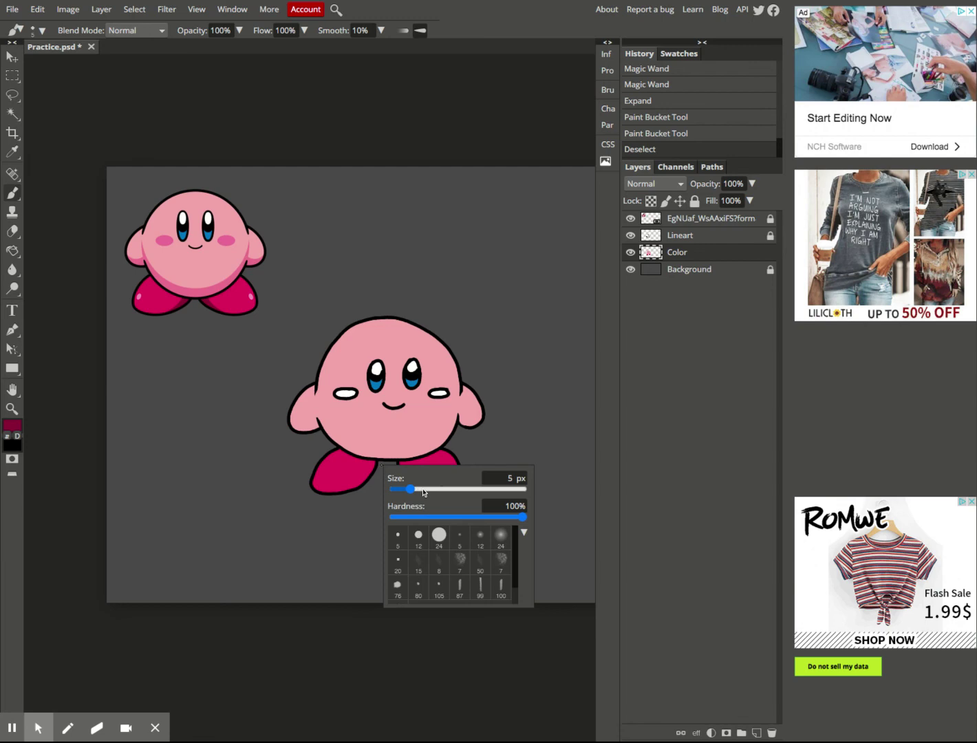
left_click(424, 489)
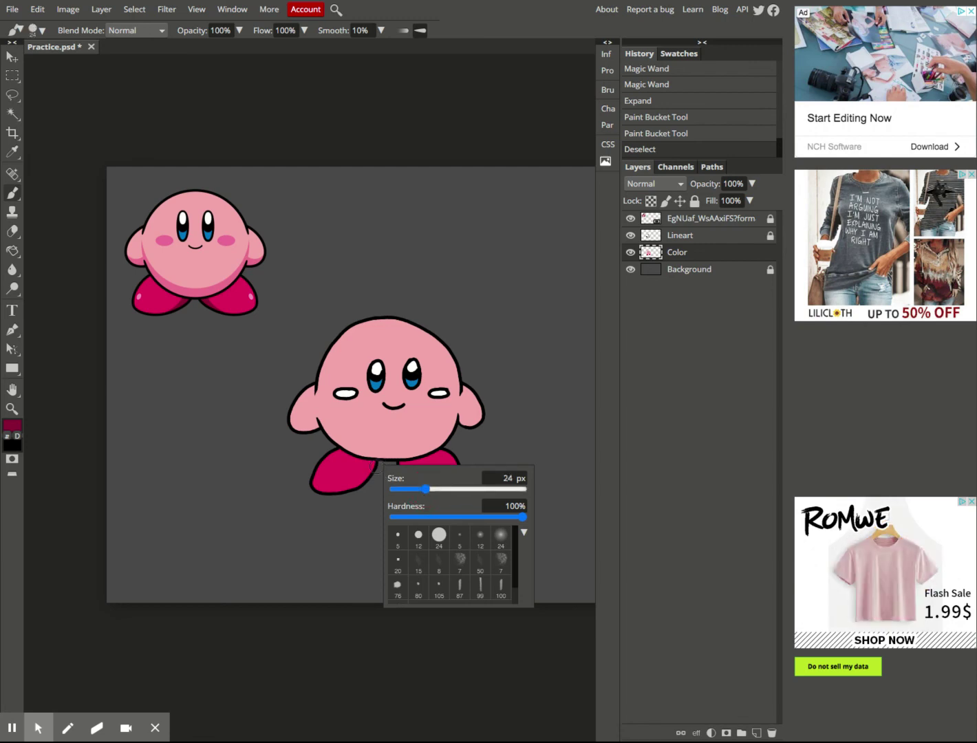
left_click(377, 465)
mouse_move(378, 466)
left_mouse_down()
mouse_move(369, 481)
mouse_move(321, 501)
left_mouse_up()
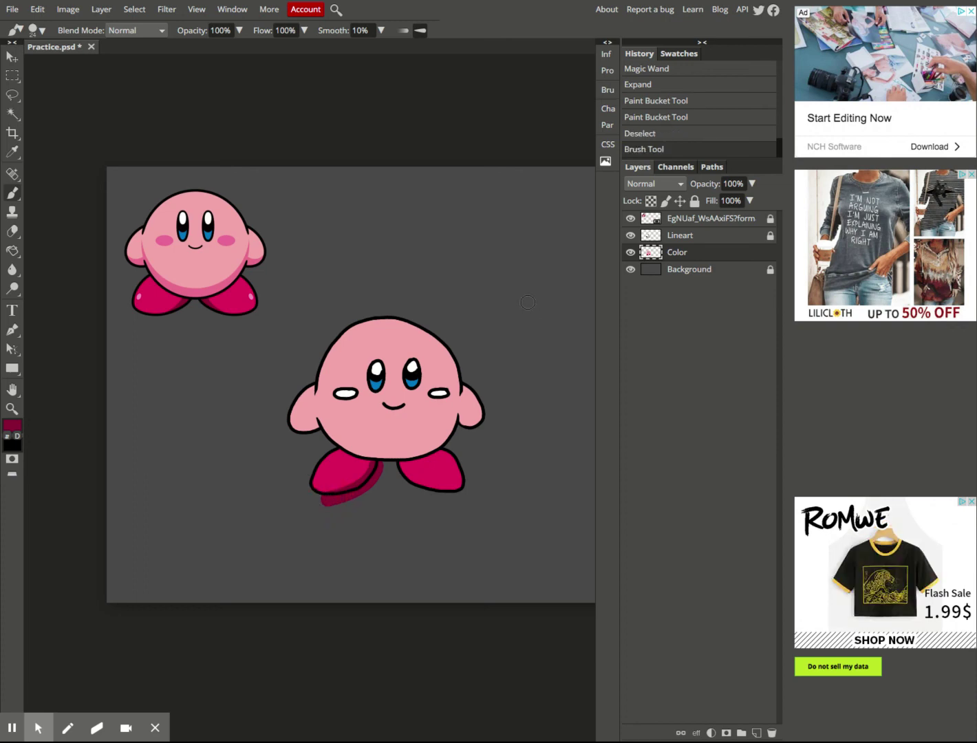
key("ctrl+z")
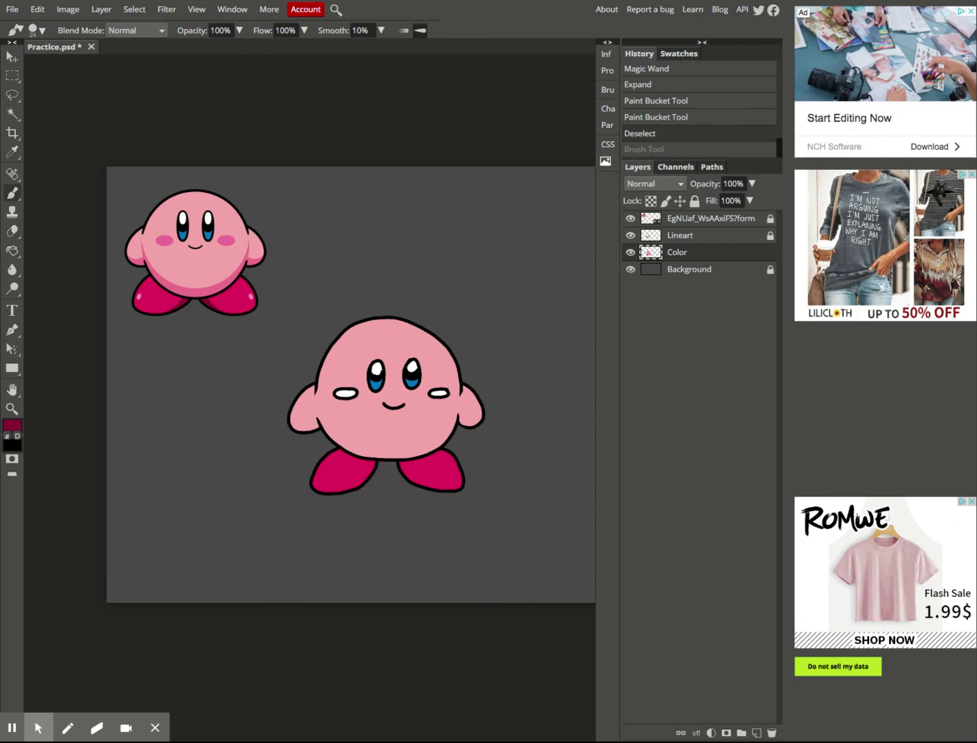
Step: Select the left foot's magenta fill on the Color layer, brush a dark magenta shadow along its inner lower edge, and deselect
left_click(12, 115)
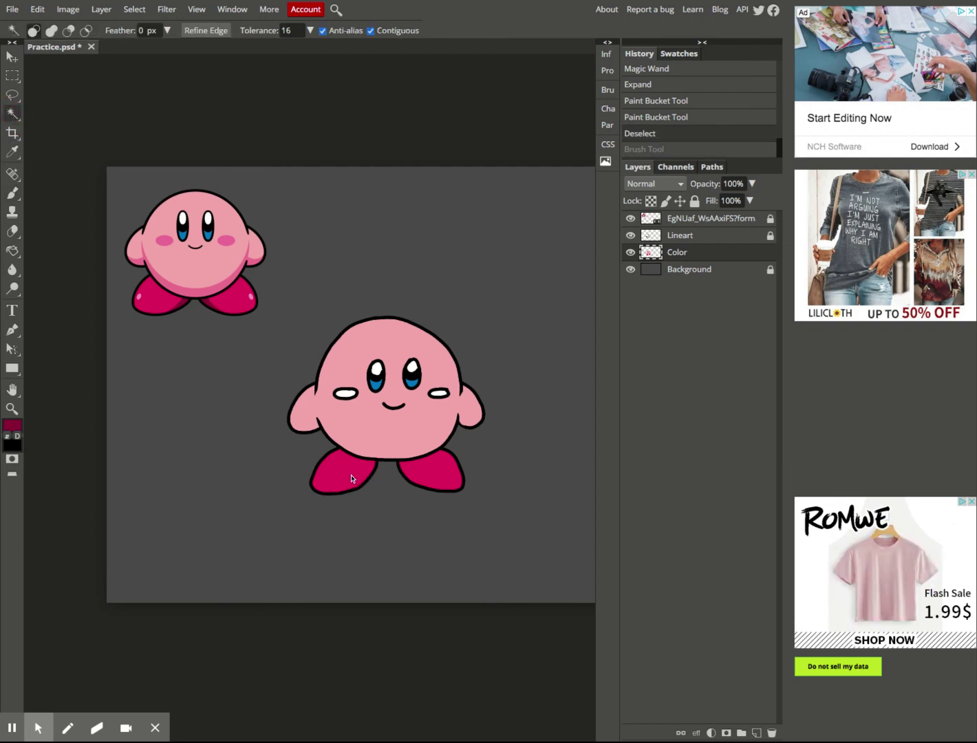
left_click(724, 236)
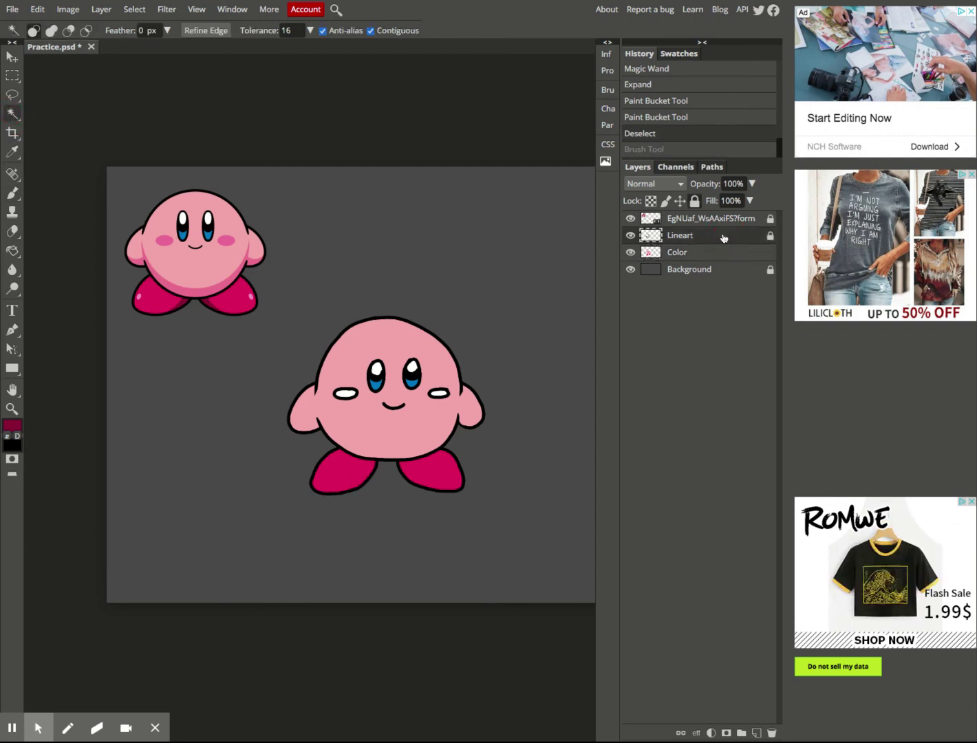
left_click(688, 254)
left_click(347, 475)
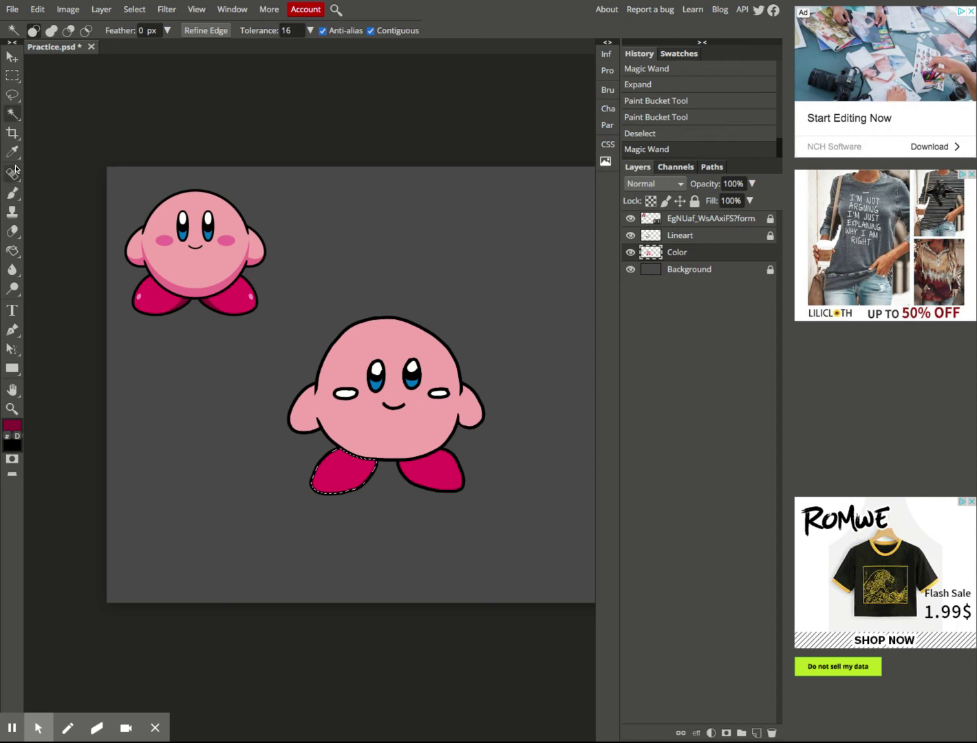
left_click(12, 193)
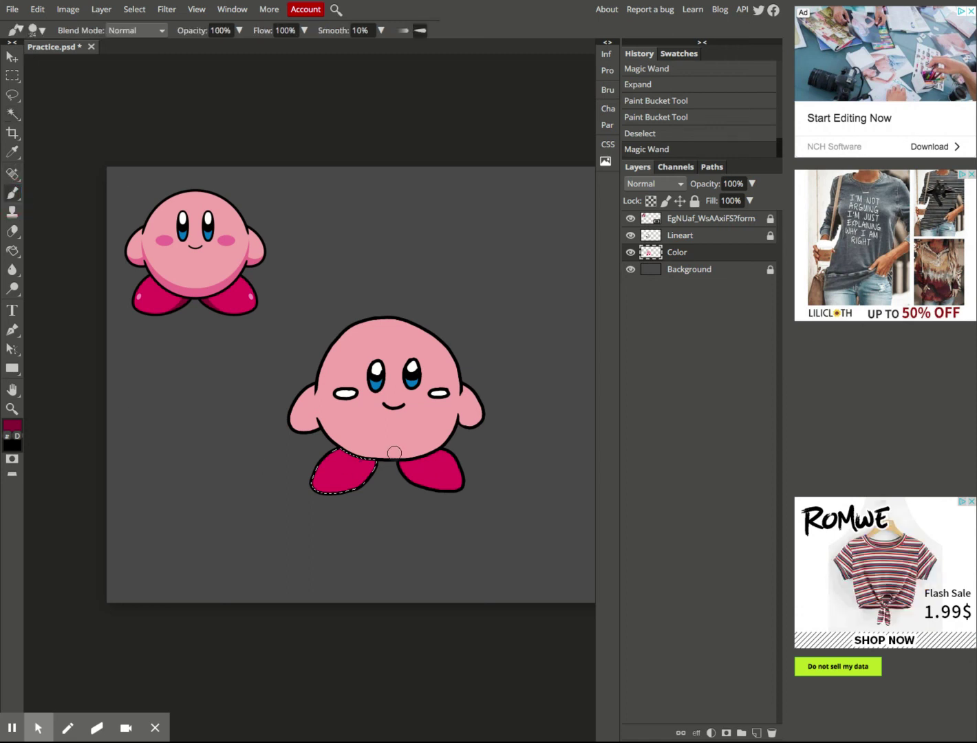
mouse_move(377, 457)
left_mouse_down()
mouse_move(363, 484)
mouse_move(322, 508)
left_mouse_up()
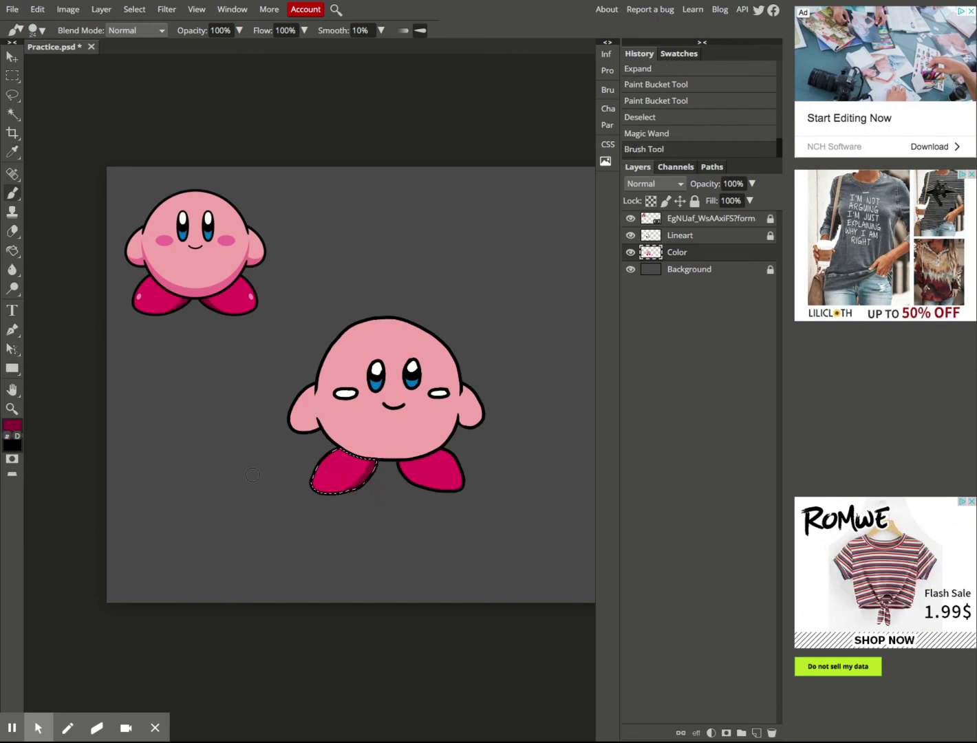
key("ctrl+d")
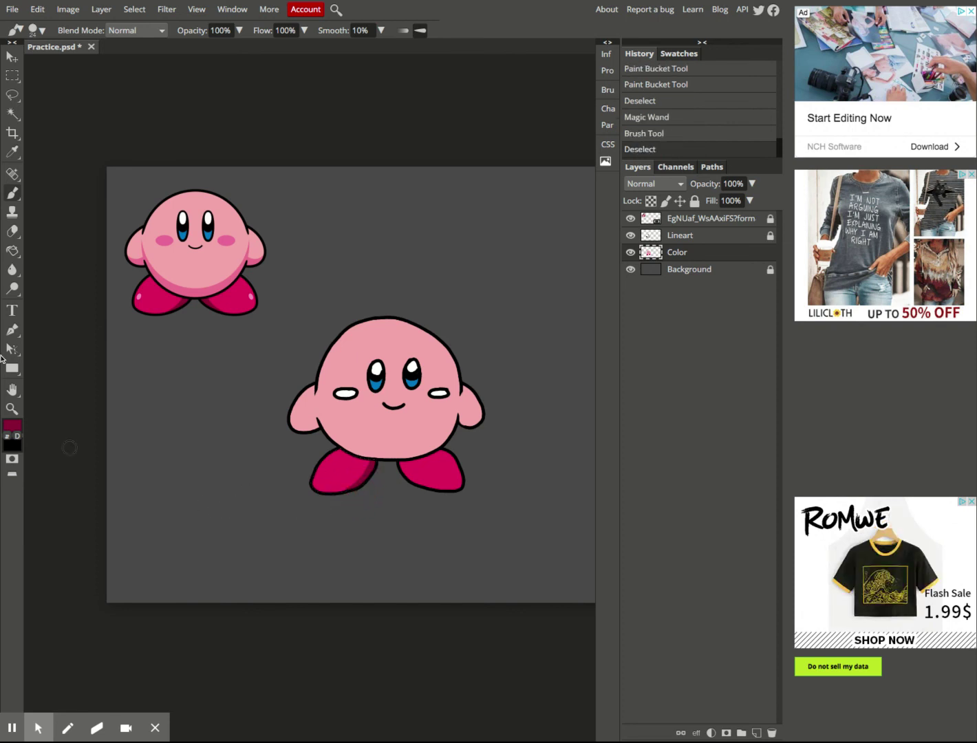
Step: Select the right foot's magenta fill on the Color layer with the Magic Wand and brush a dark magenta shadow along its inner lower edge
left_click(11, 115)
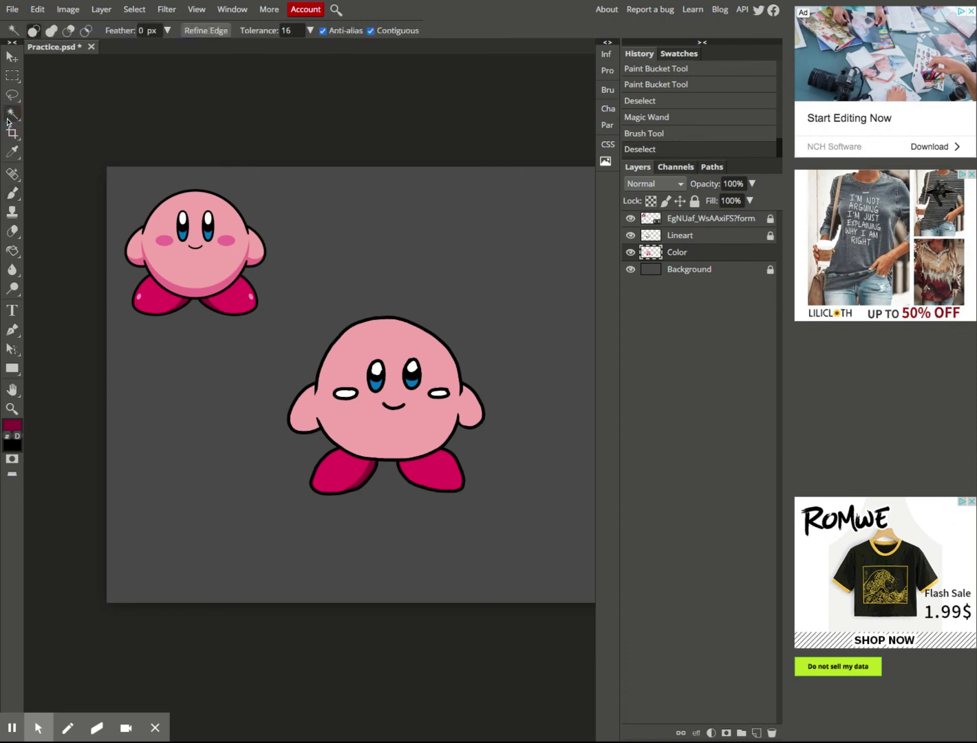
left_click(430, 476)
left_click(15, 199)
left_click_drag(399, 458, 434, 511)
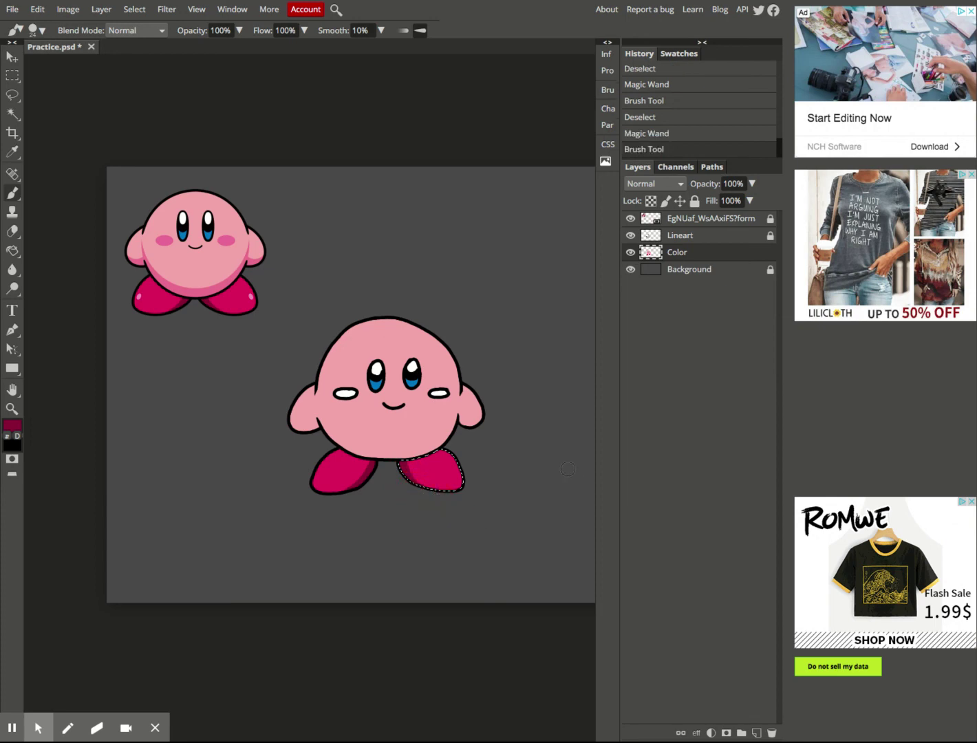
Step: Sample the light pink highlight color from the reference's foot and set the Brush size to 5 px
left_click(12, 151)
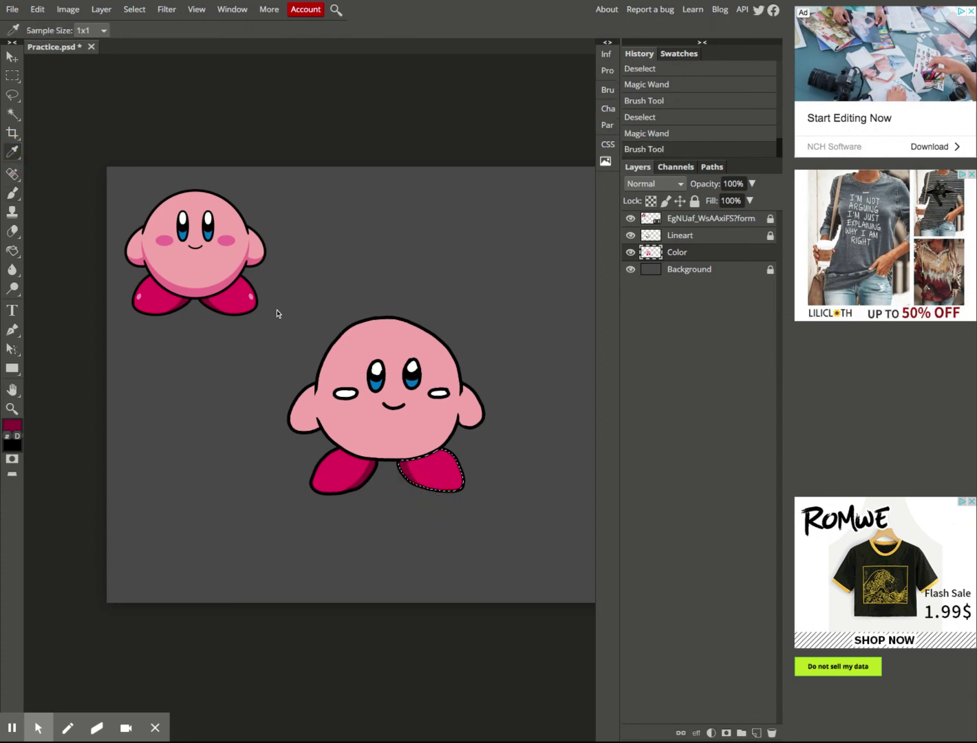
left_click(252, 299)
left_click(12, 193)
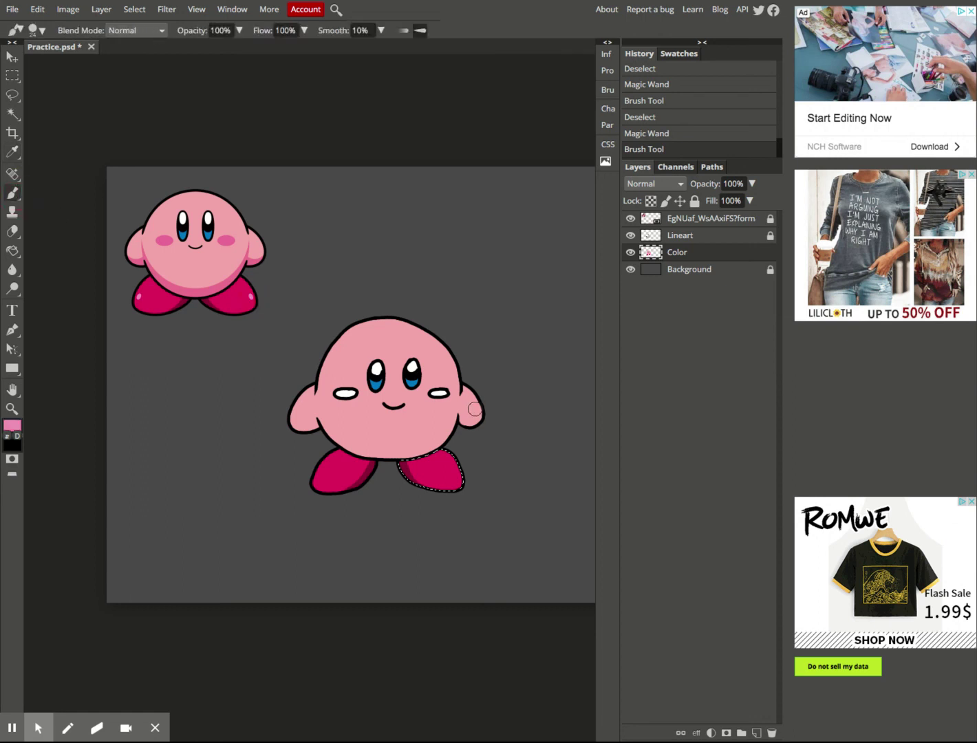
right_click(494, 429)
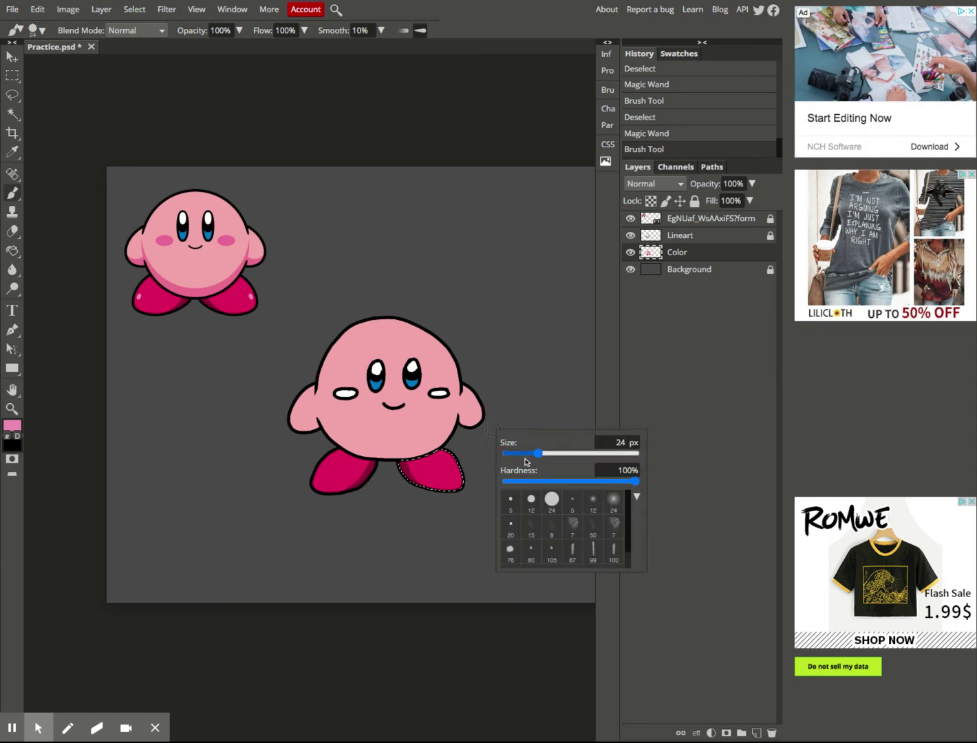
left_click_drag(525, 455, 511, 454)
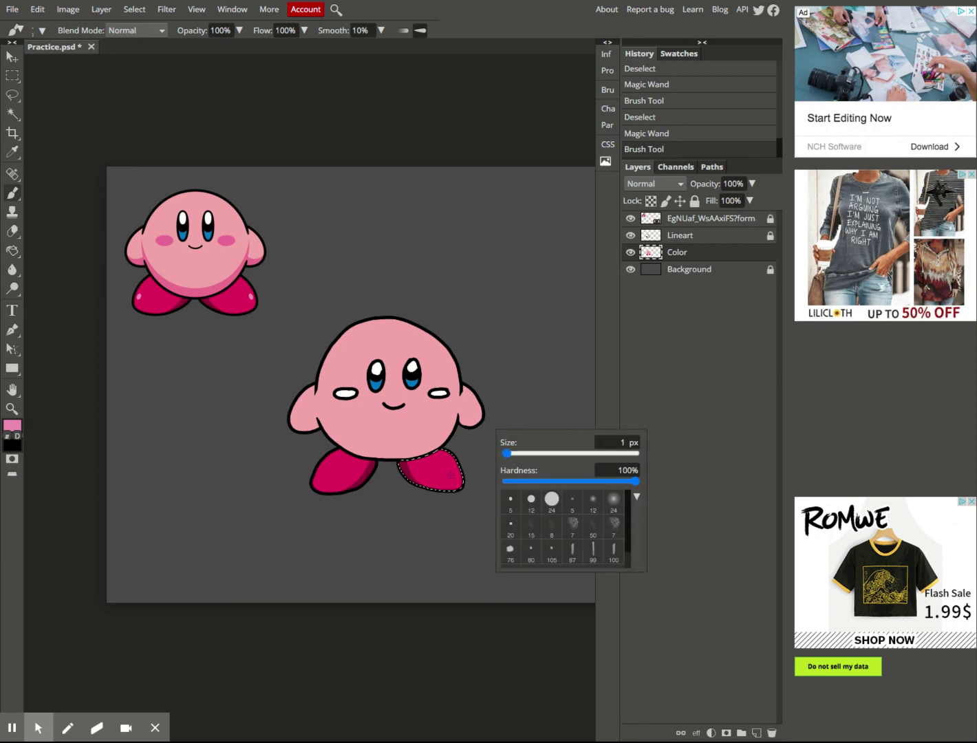
left_click(511, 500)
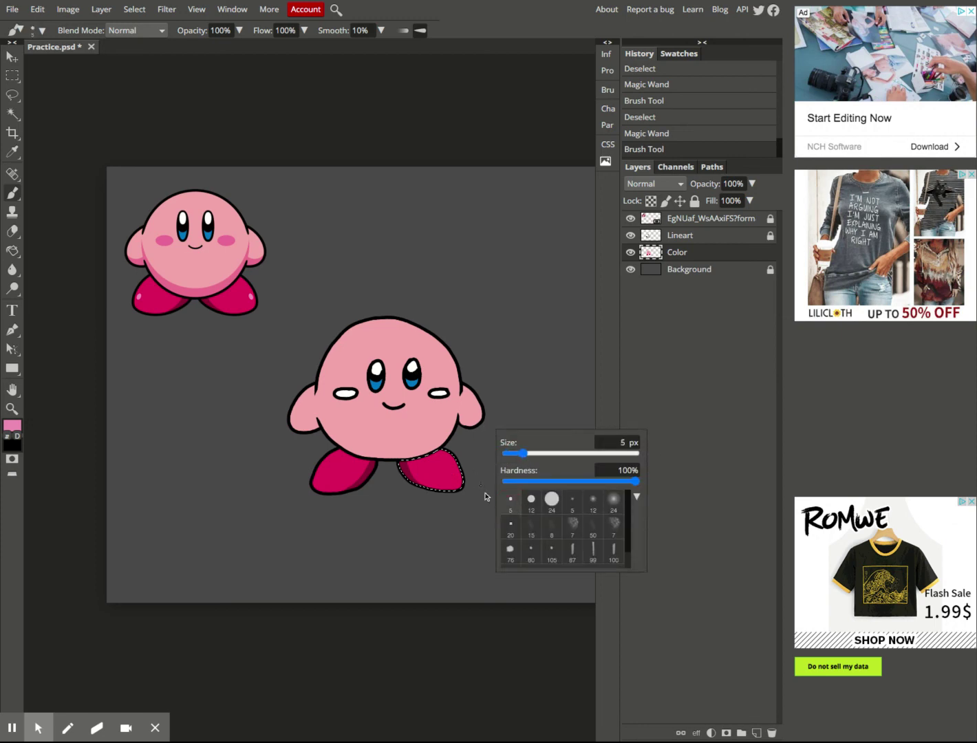
Step: Paint a small light pink highlight on the outer part of each foot, clearing the right foot's selection before painting the left
left_click(455, 473)
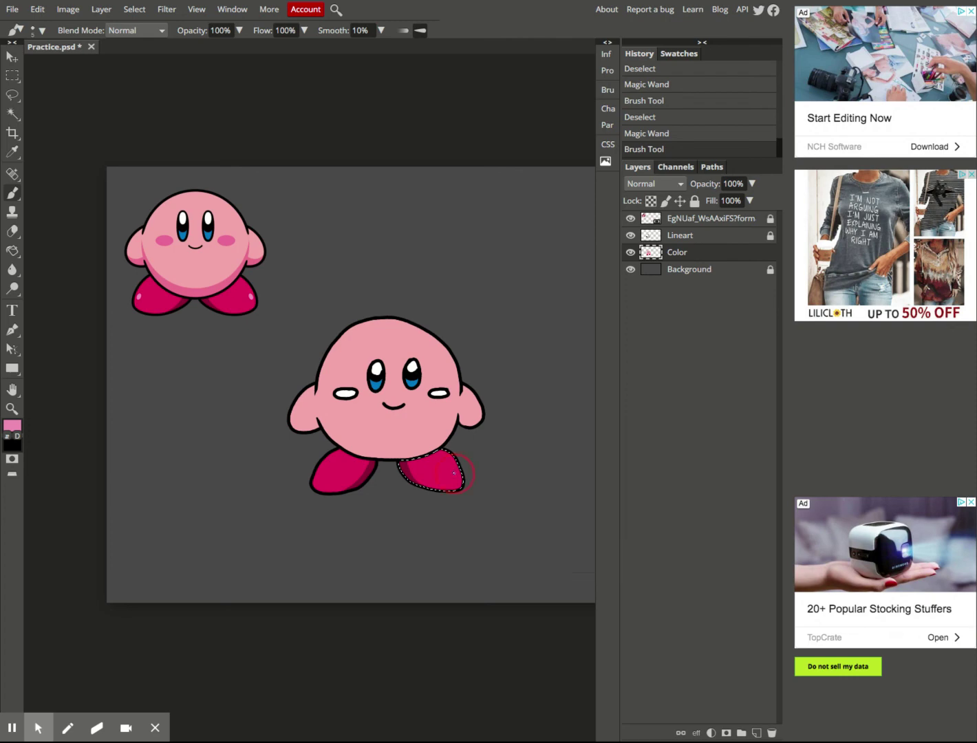
left_click_drag(454, 473, 448, 505)
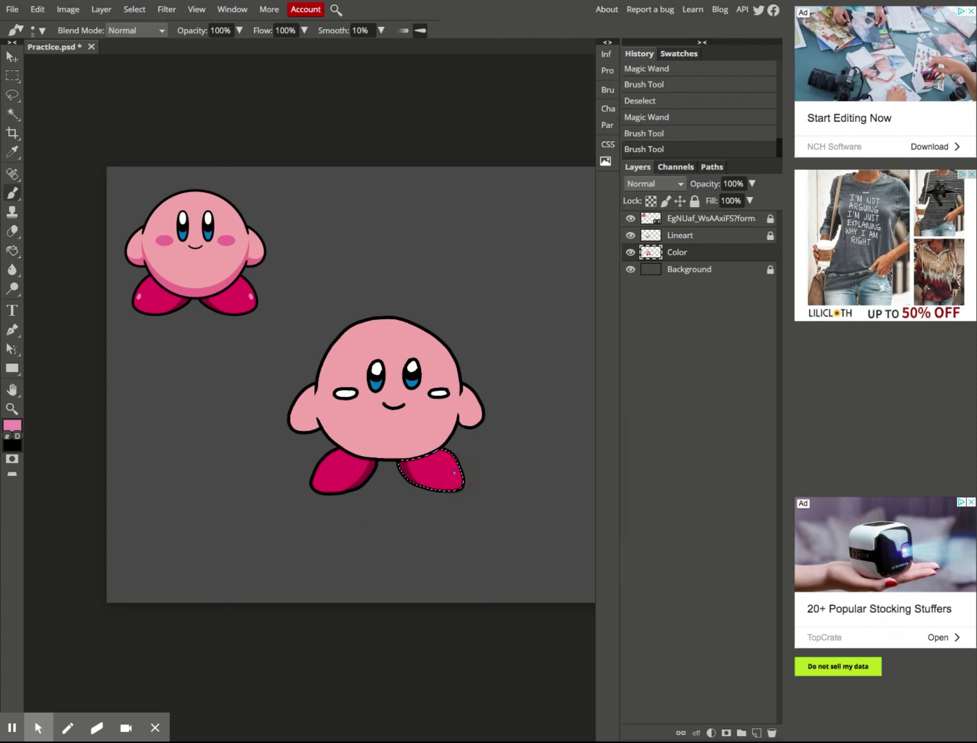
left_click_drag(455, 473, 412, 556)
key("ctrl+d")
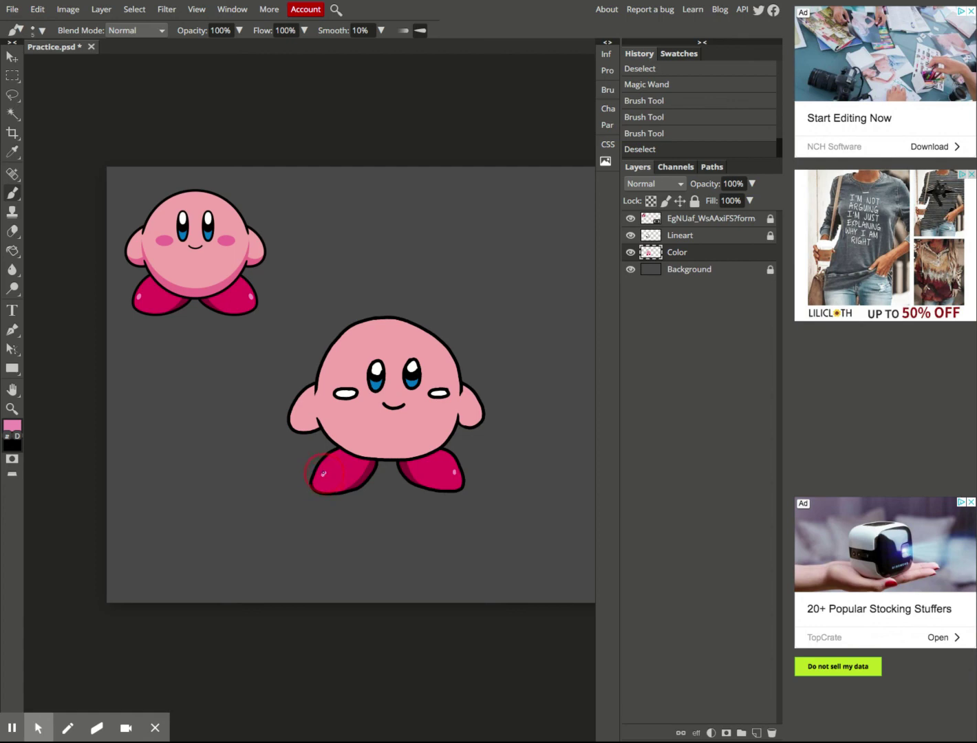
left_click_drag(326, 475, 333, 479)
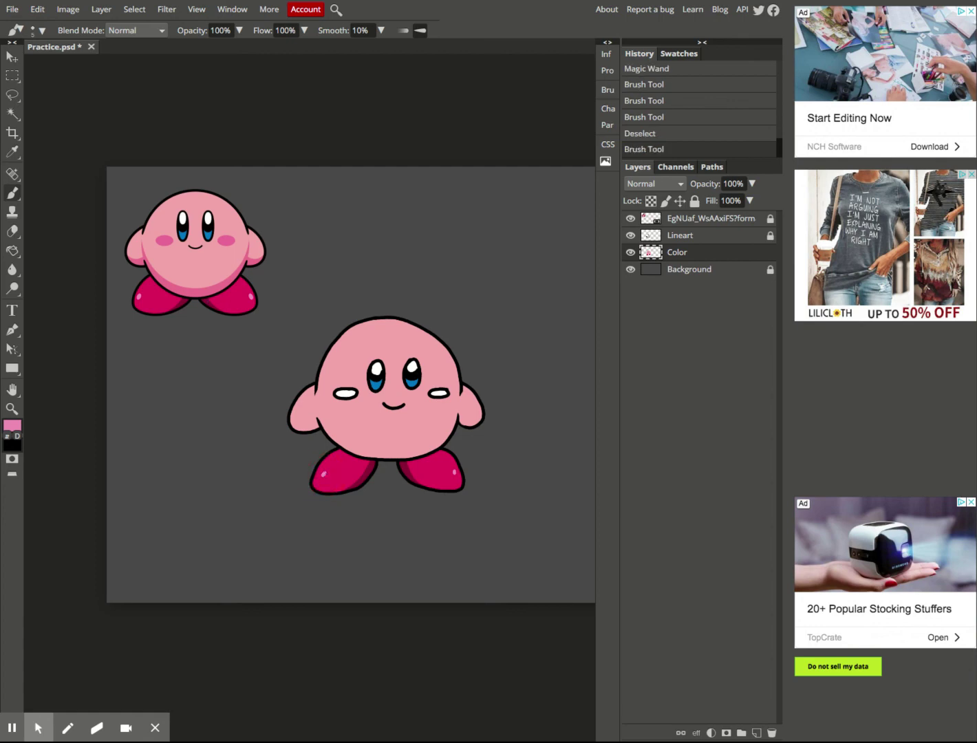
Step: Select the pink body and arms on the Color layer with the Magic Wand and sample the darker pink shadow color from the reference's lower body
left_click(12, 114)
left_click(382, 436)
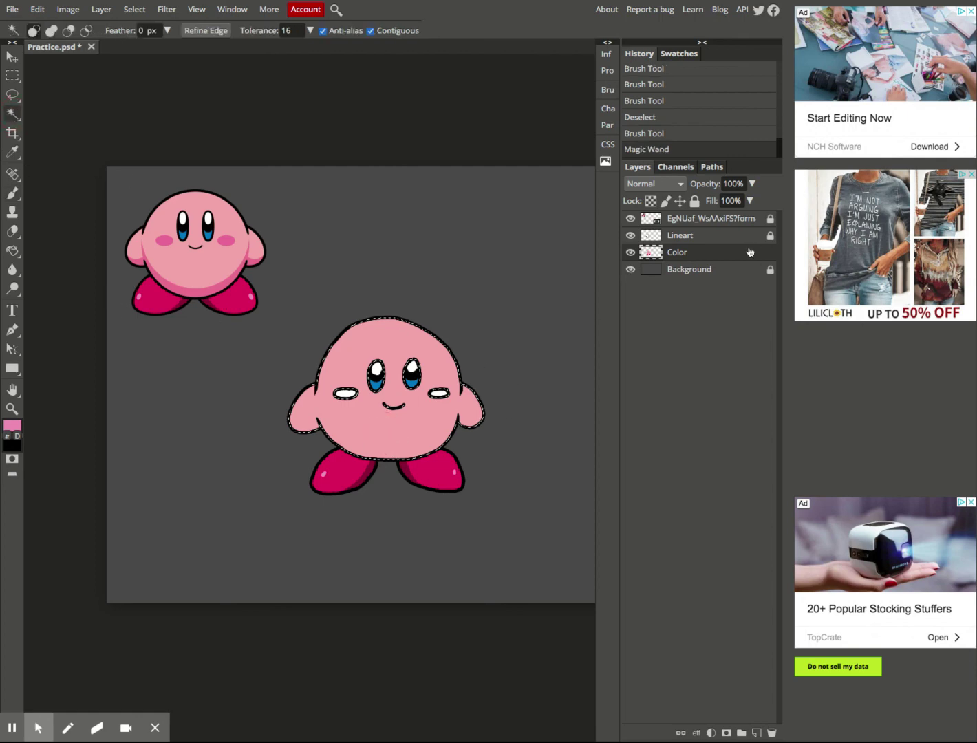
left_click(12, 152)
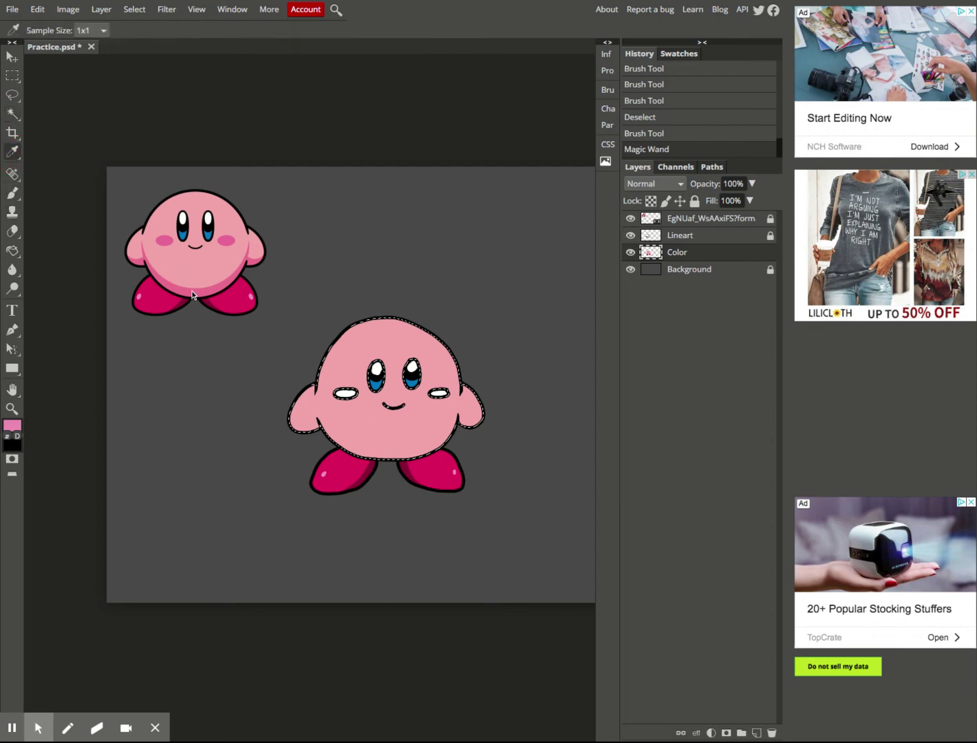
left_click(13, 156)
left_click(13, 154)
left_click(199, 284)
Step: Set the Brush size to 13 px and paint darker pink shadows along the lower edges of both arms
left_click(12, 192)
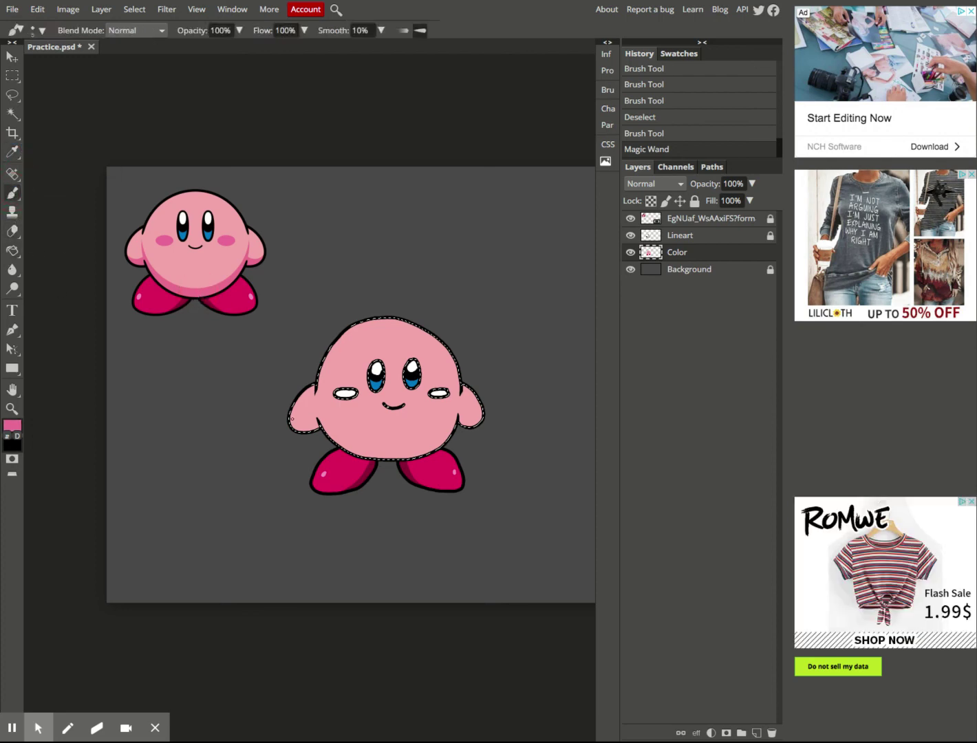
right_click(315, 417)
left_click_drag(344, 441, 353, 443)
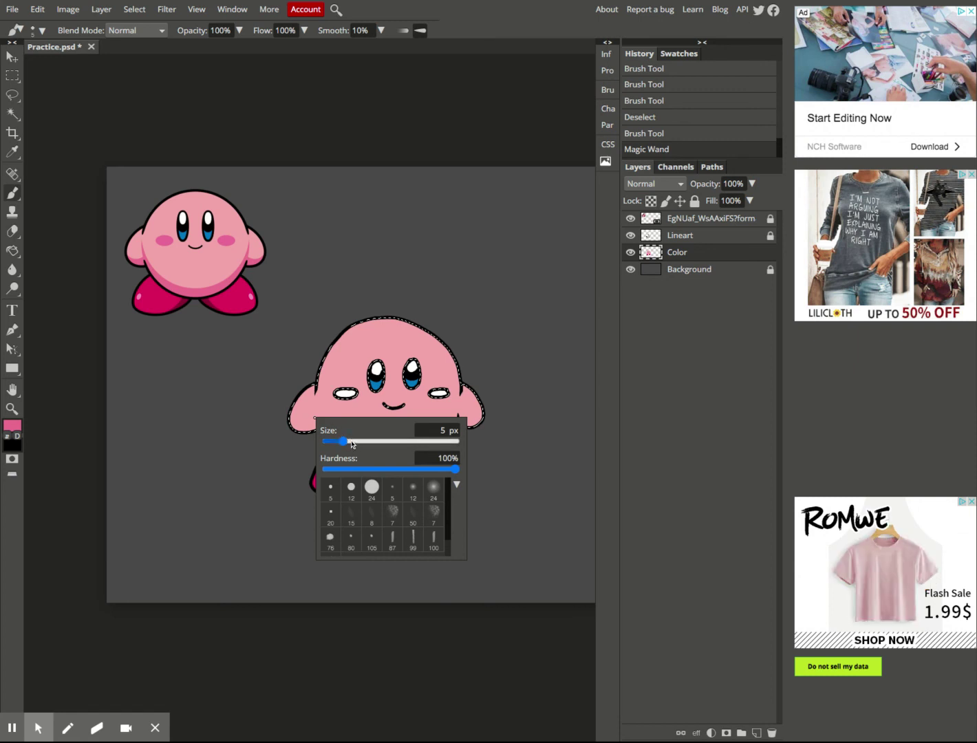
left_click(353, 444)
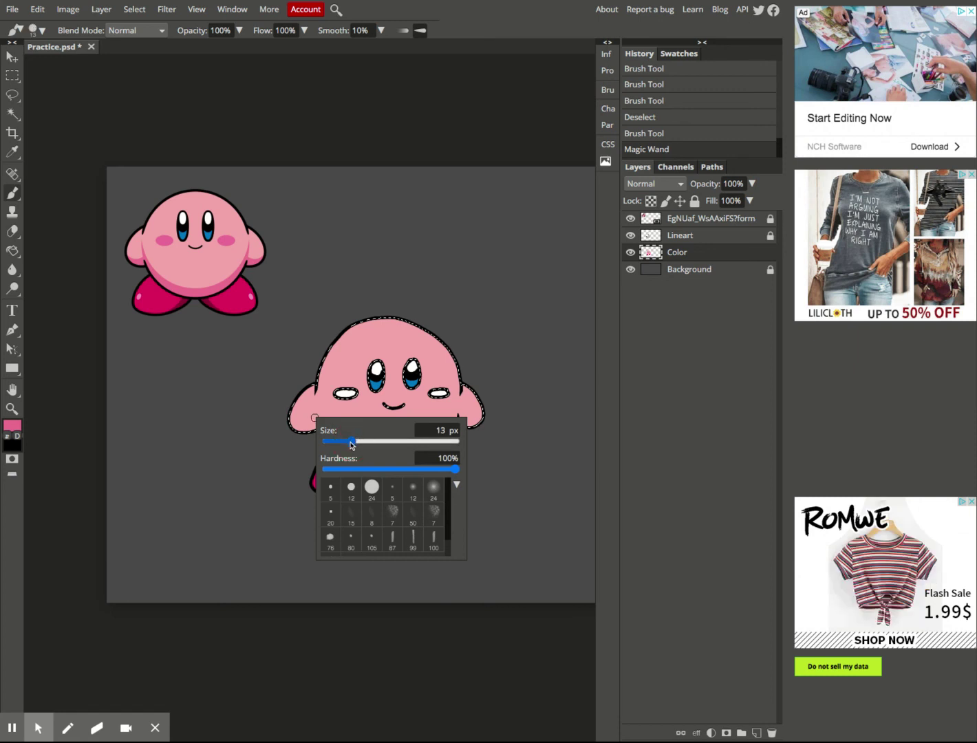
left_click(286, 423)
mouse_move(313, 427)
left_mouse_down()
mouse_move(317, 413)
mouse_move(316, 422)
left_mouse_up()
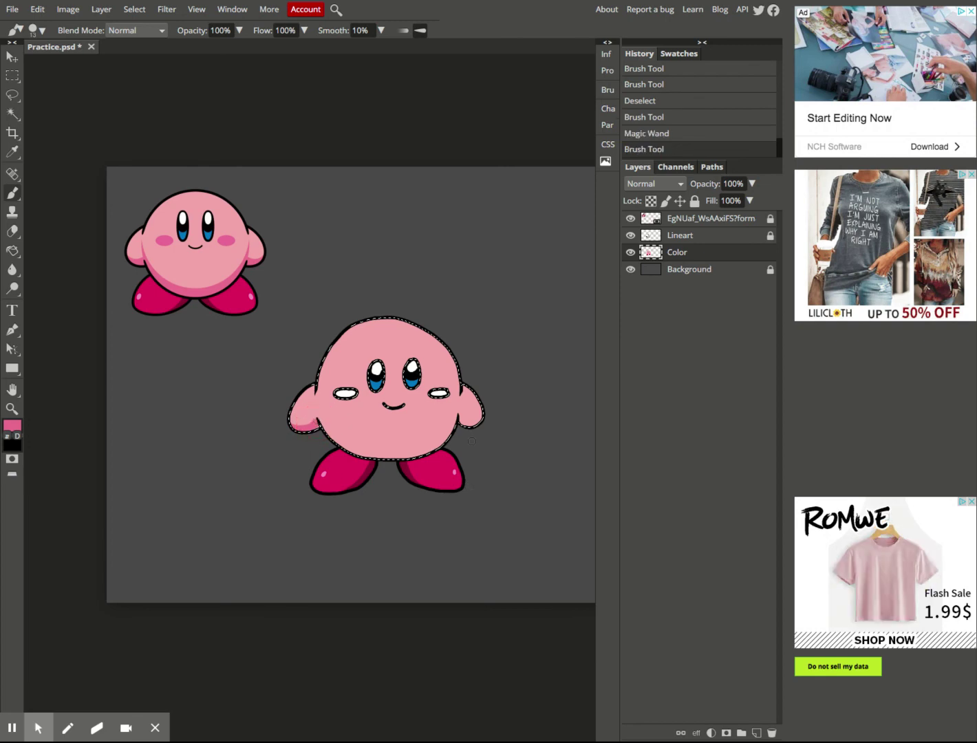
left_click_drag(461, 417, 492, 416)
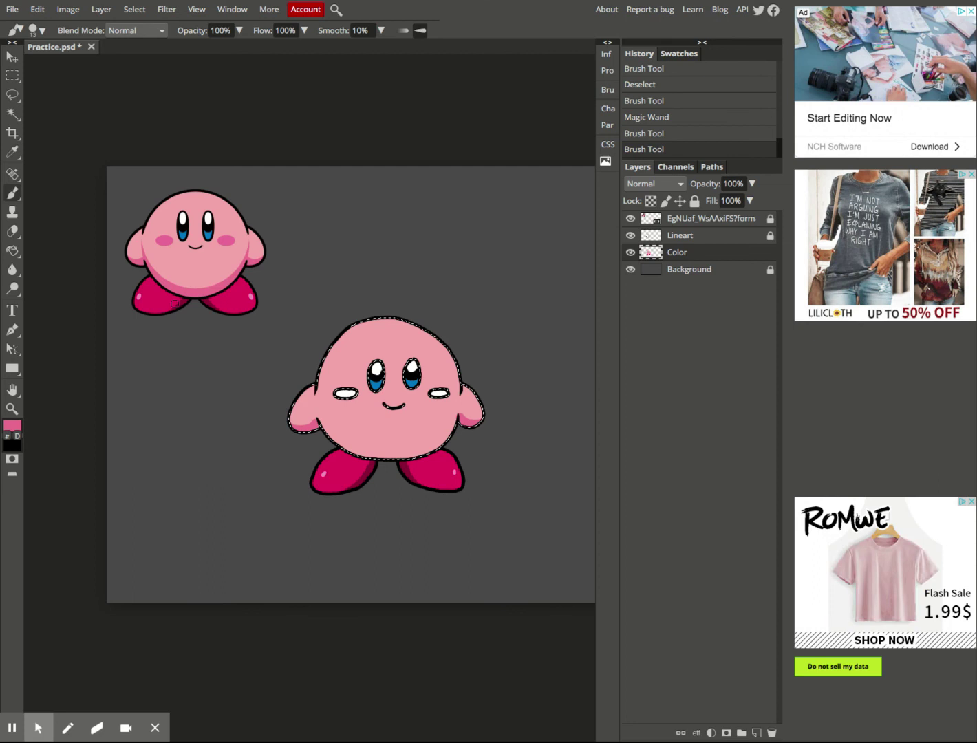
Step: Subtract a large ellipse over the body from the selection, leaving a crescent along the body's lower edge
left_click(10, 77)
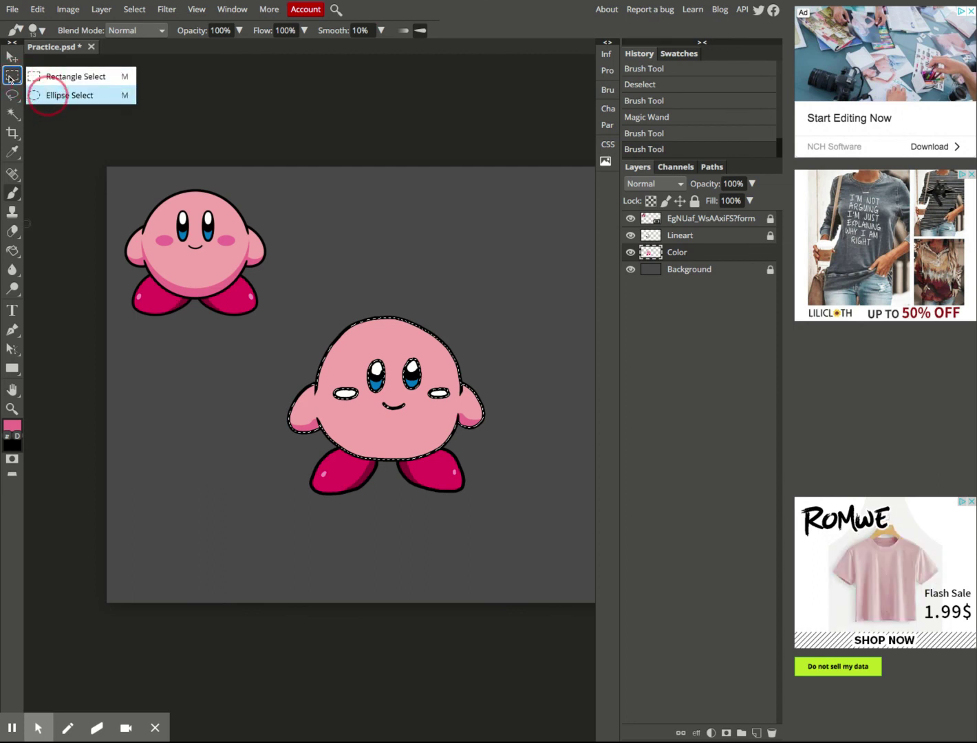
left_click(69, 95)
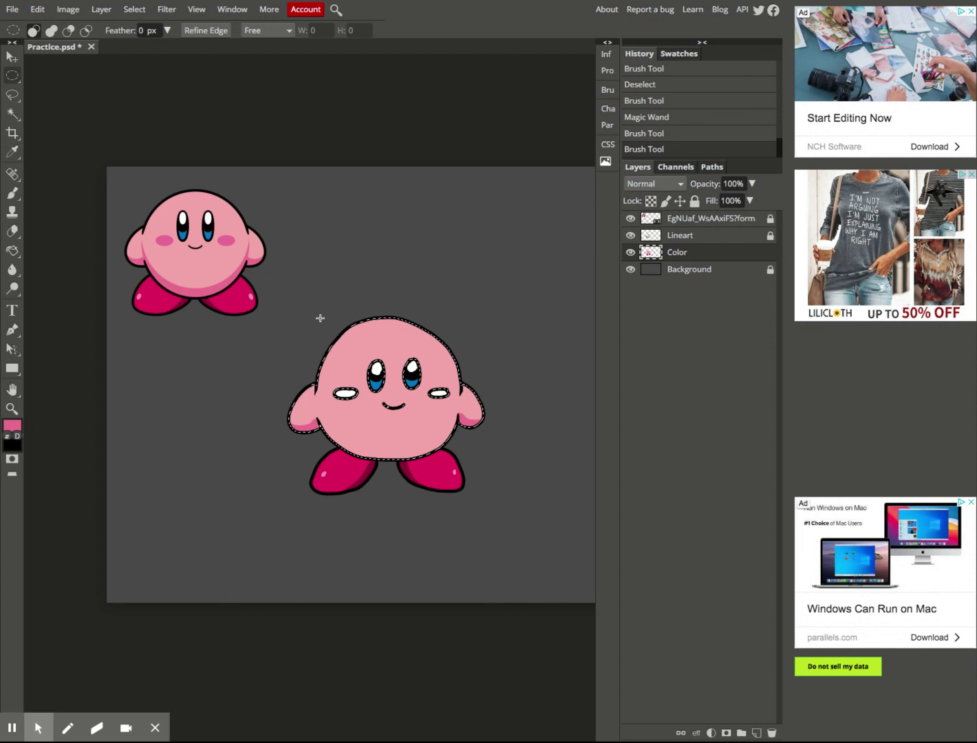
key("alt")
left_click_drag(316, 318, 466, 456)
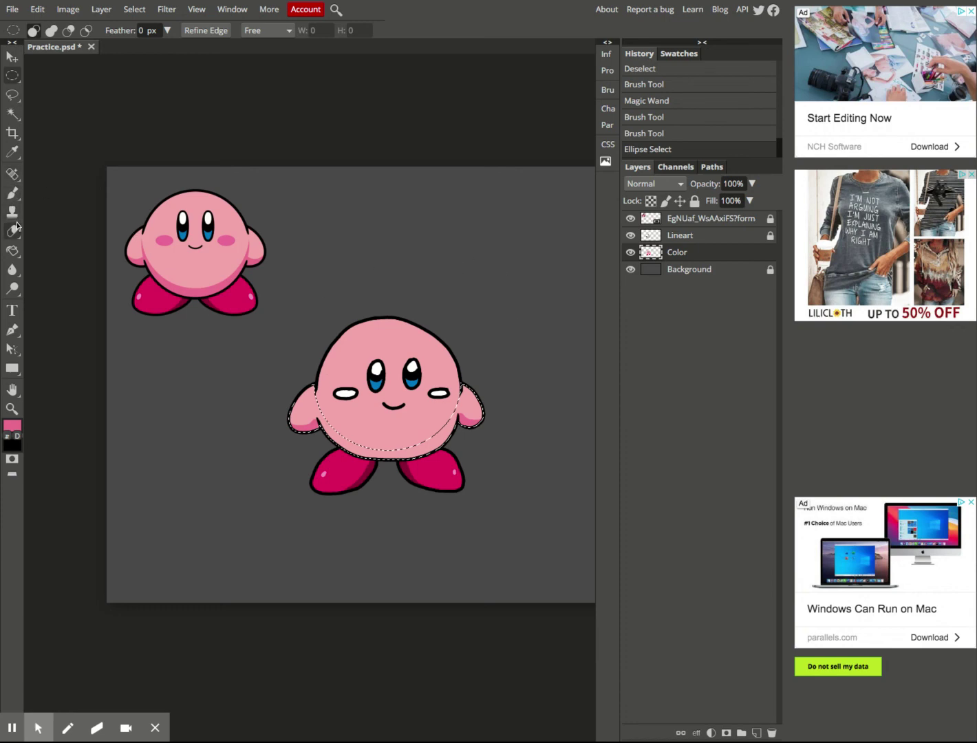
Step: Brush the darker pink shadow into the crescent along the body's lower edge, and deselect
left_click(17, 199)
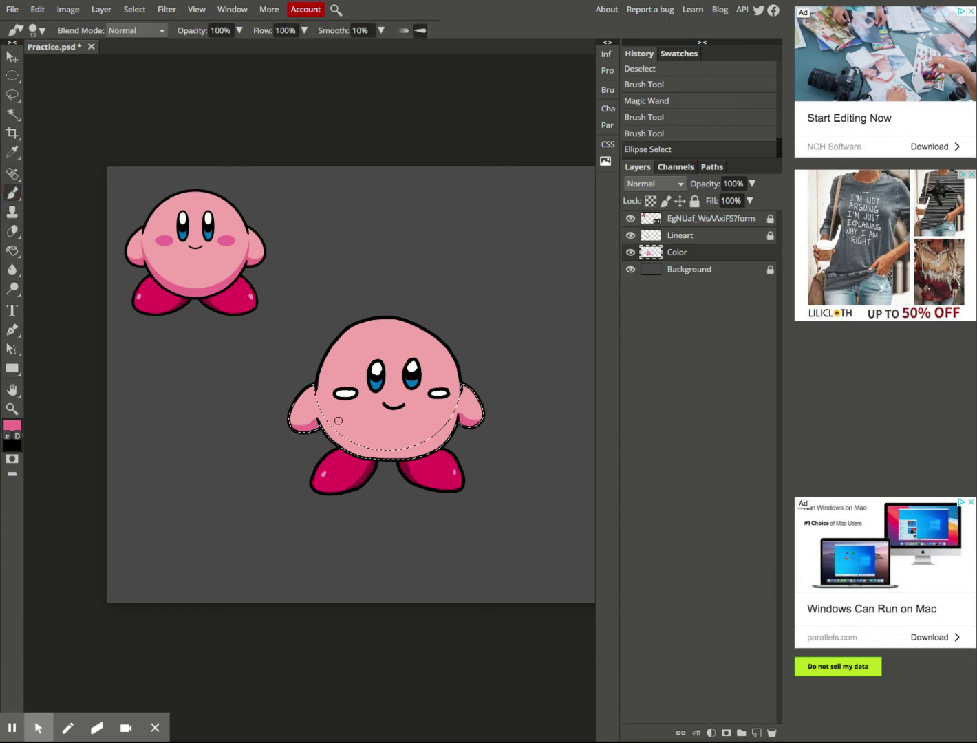
mouse_move(320, 402)
left_mouse_down()
mouse_move(326, 428)
mouse_move(360, 449)
mouse_move(416, 448)
mouse_move(356, 441)
mouse_move(330, 425)
left_mouse_up()
mouse_move(454, 405)
left_mouse_down()
mouse_move(457, 396)
mouse_move(453, 415)
mouse_move(429, 432)
left_mouse_up()
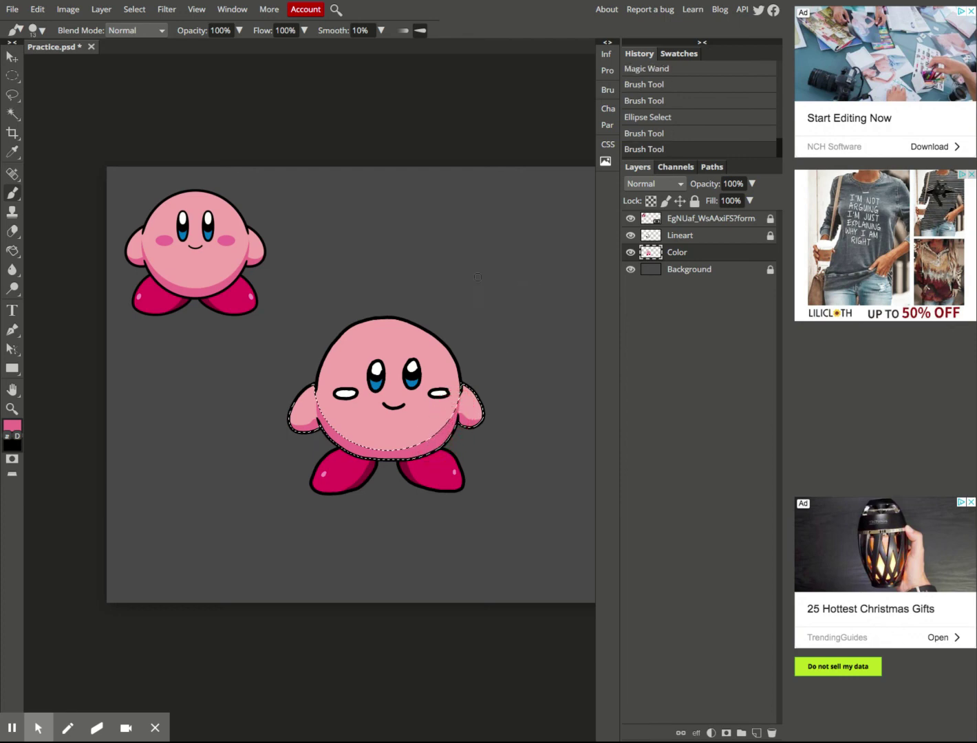
key("ctrl+d")
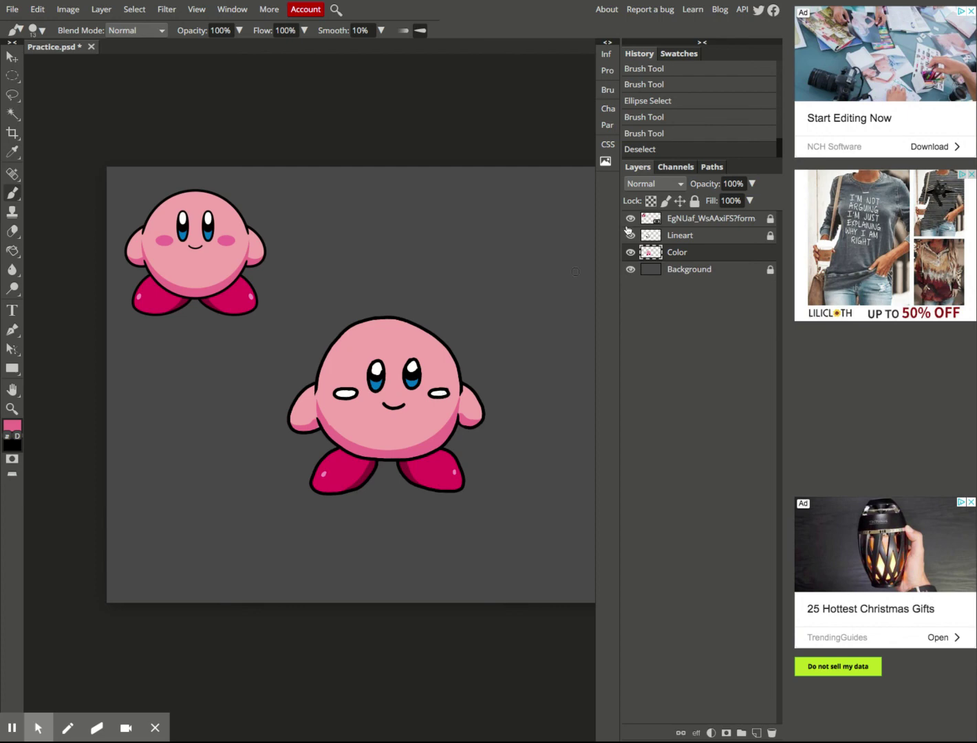
Step: Unlock the Lineart layer, erase the black outlines around both cheek marks, and lock the layer again
left_click(692, 237)
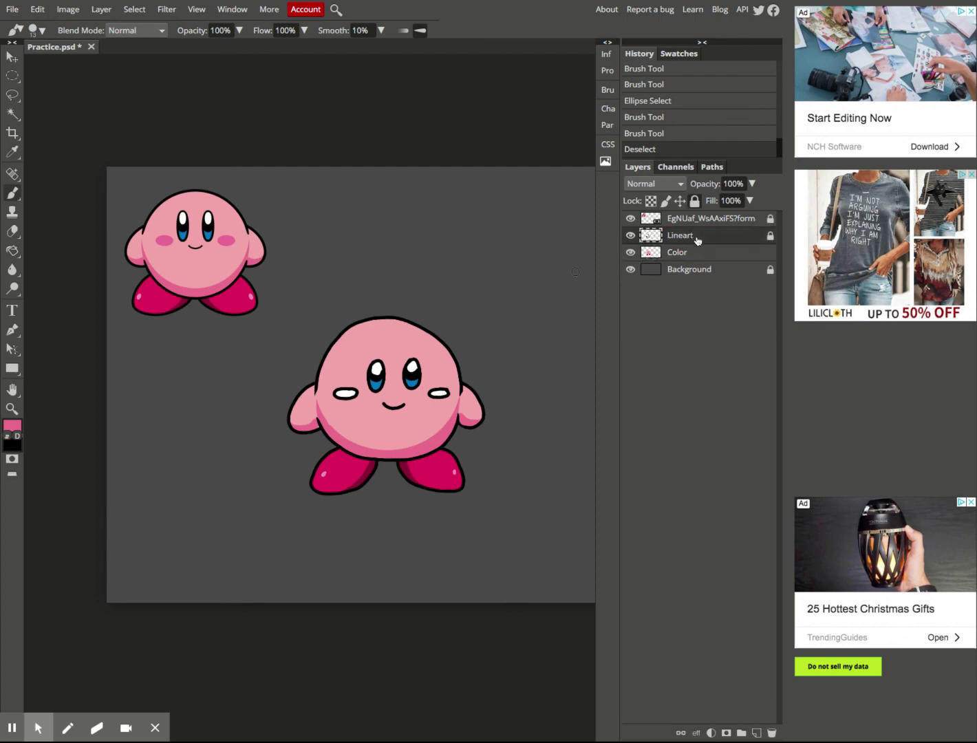
left_click(773, 239)
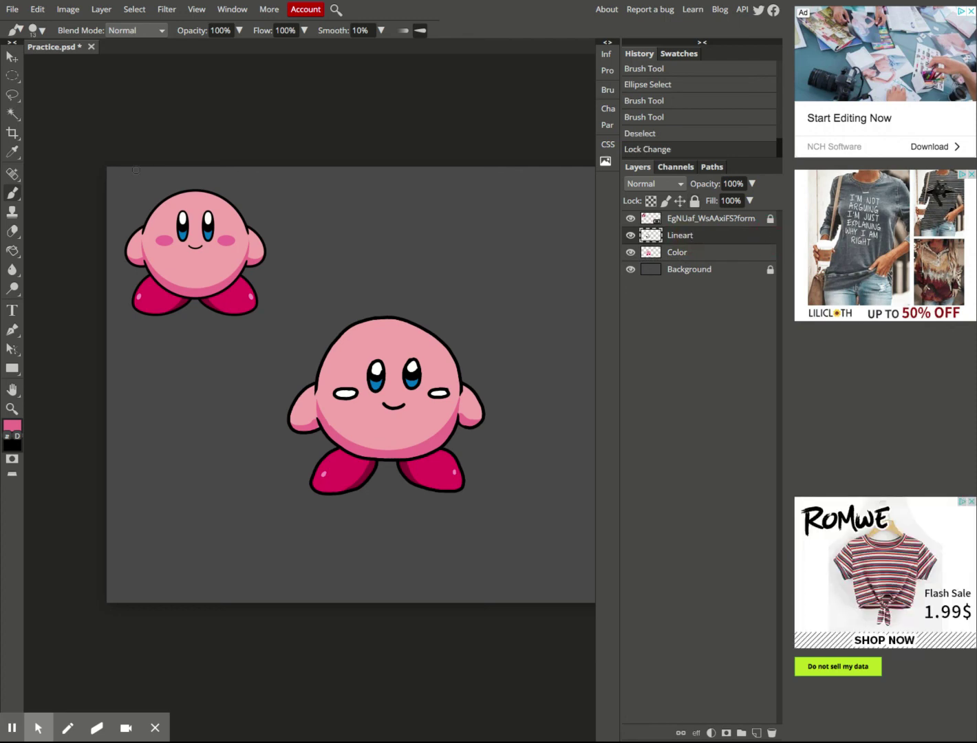
left_click(11, 234)
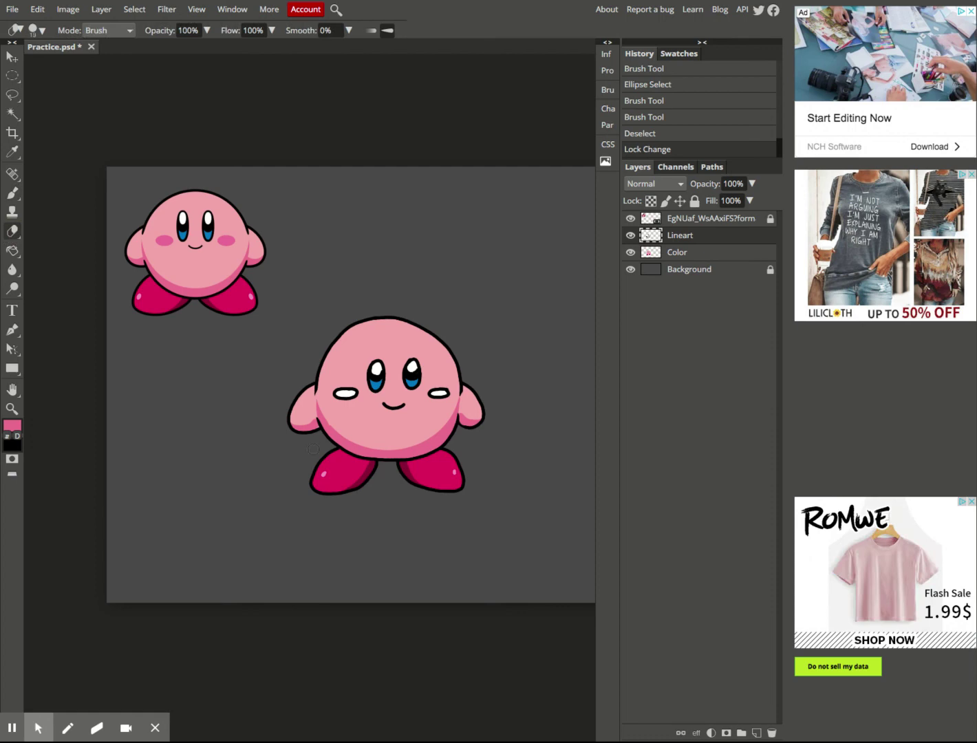
left_click_drag(340, 391, 356, 394)
left_click_drag(435, 393, 444, 392)
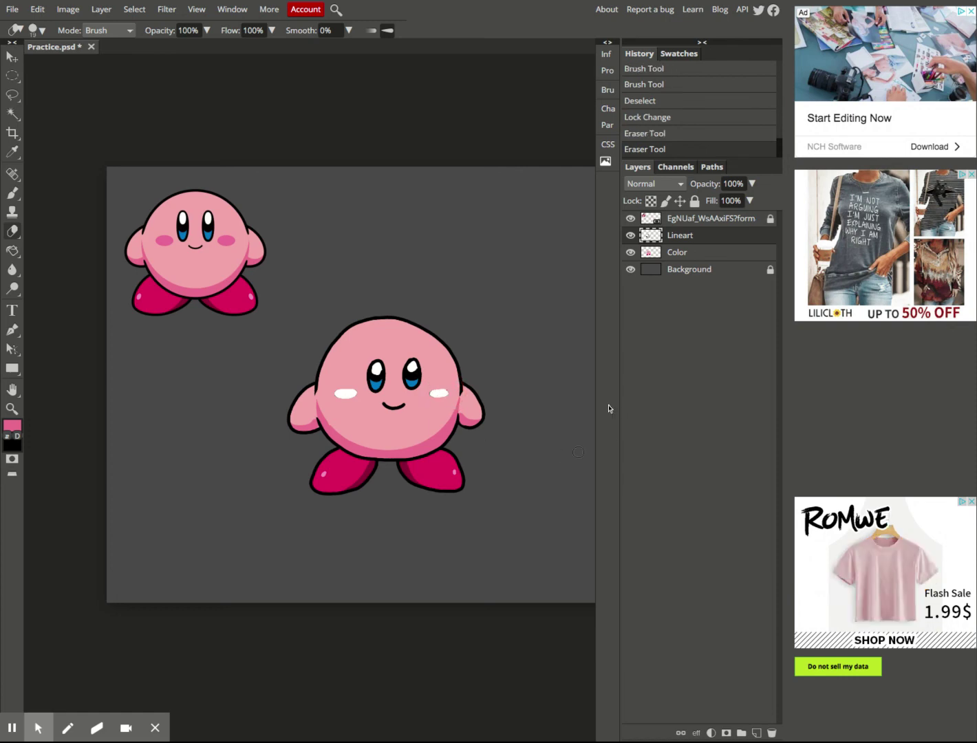
left_click(695, 201)
Step: Sample the cheek pink from the reference and fill both white cheek marks with it on the Color layer
left_click(10, 157)
left_click(165, 241)
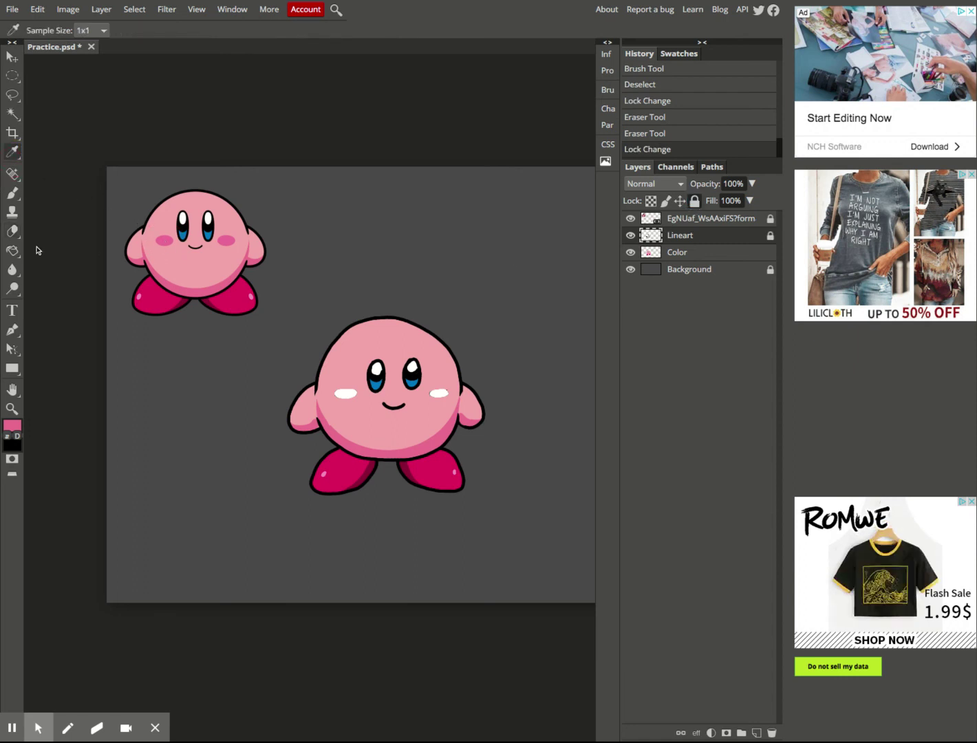
left_click(11, 250)
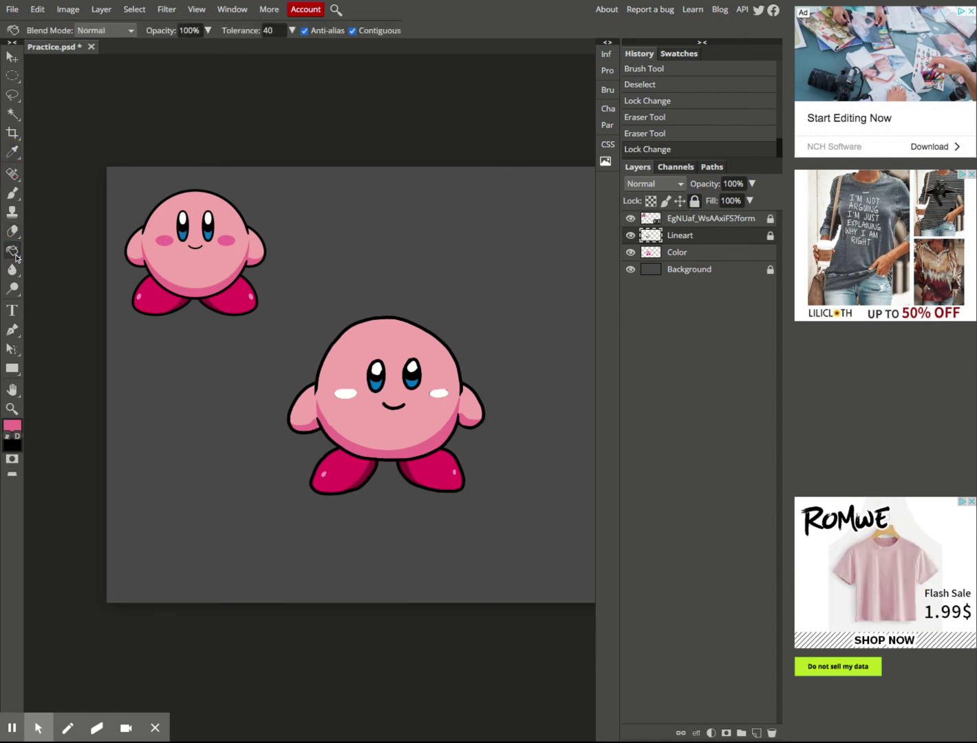
left_click(346, 397)
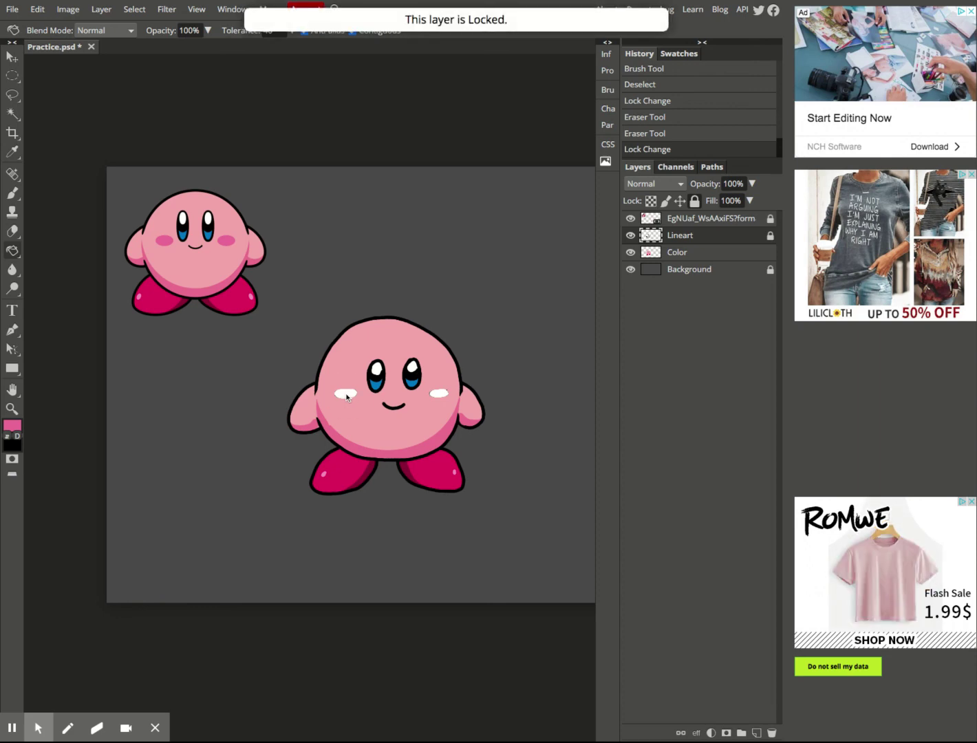
left_click(684, 254)
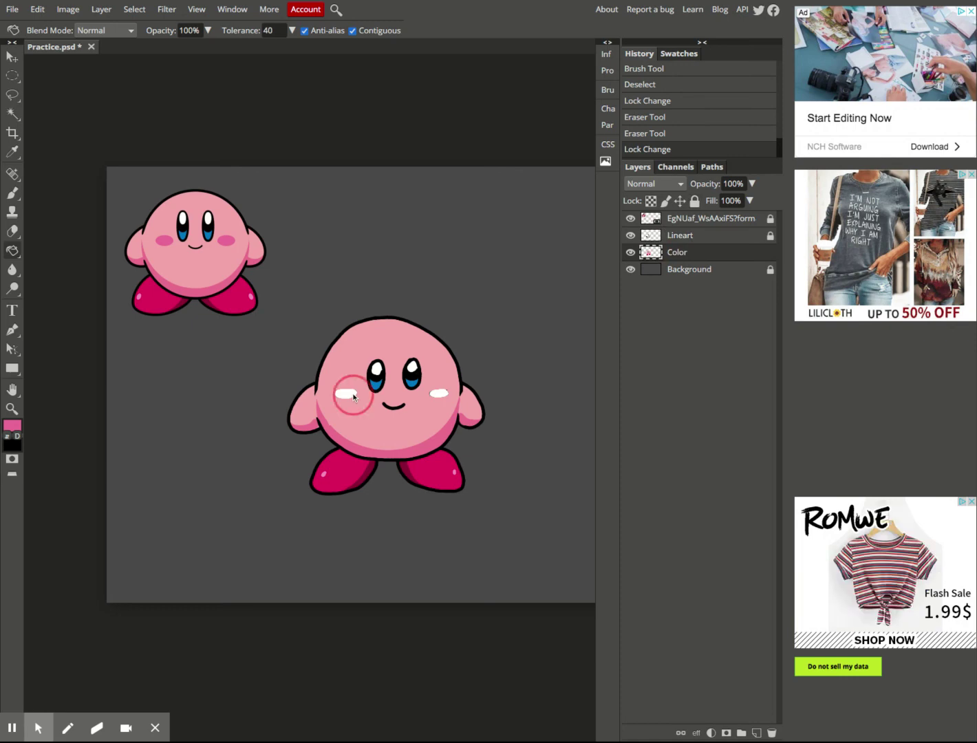
left_click(354, 398)
left_click(442, 397)
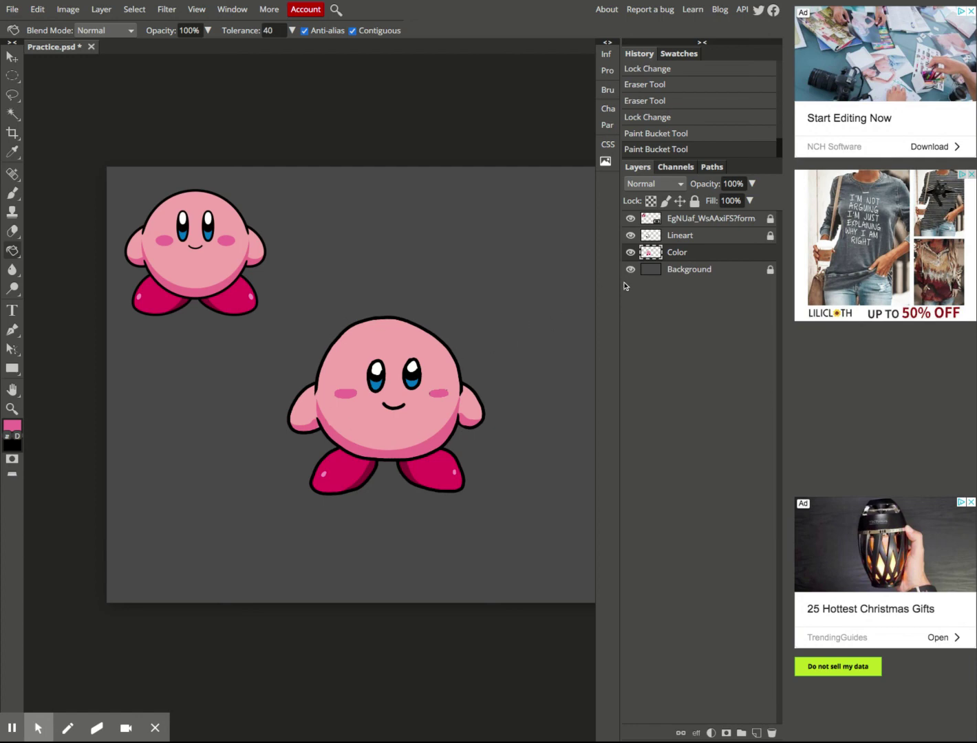
Step: Unlock the Lineart layer, lock the Color layer instead, and lasso around the eyes, cheeks and mouth with Lineart active
left_click(660, 236)
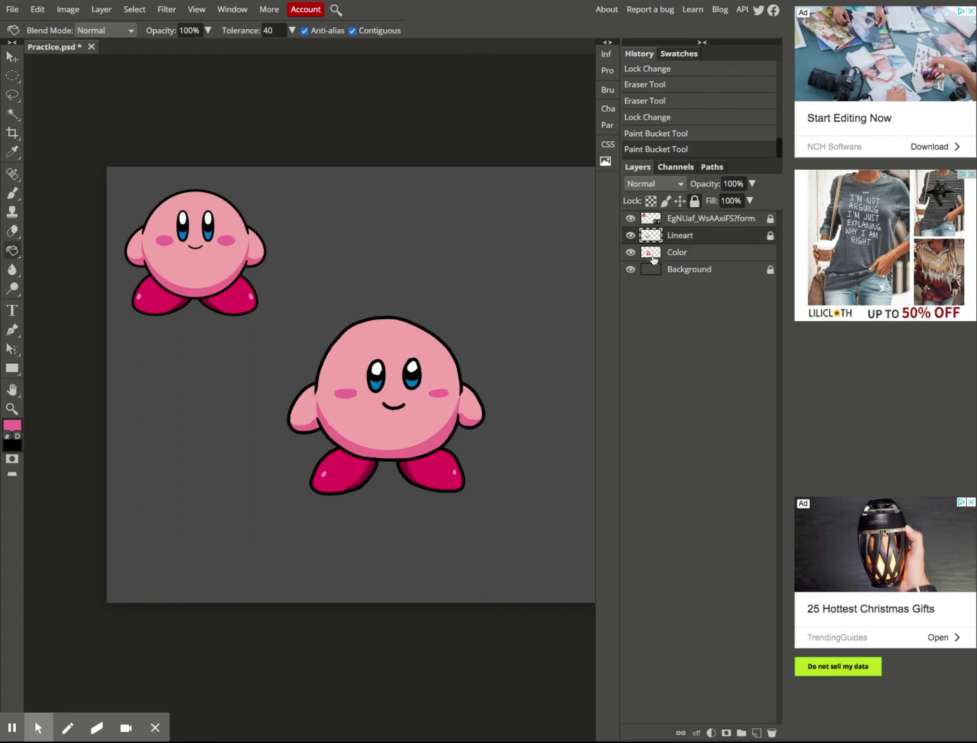
left_click(11, 100)
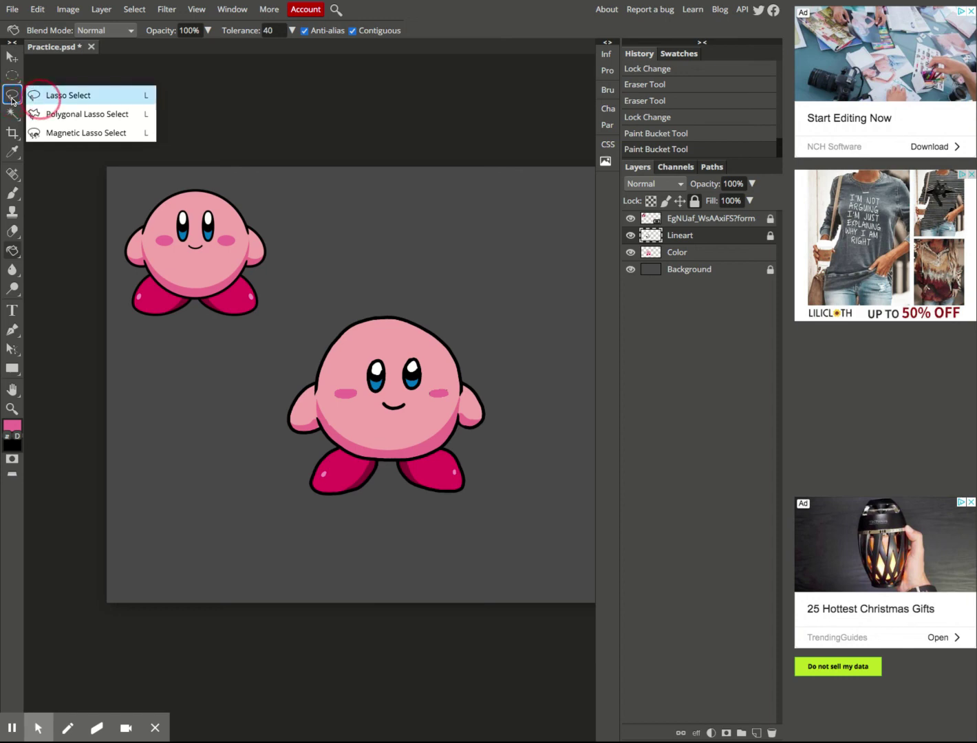
left_click(41, 95)
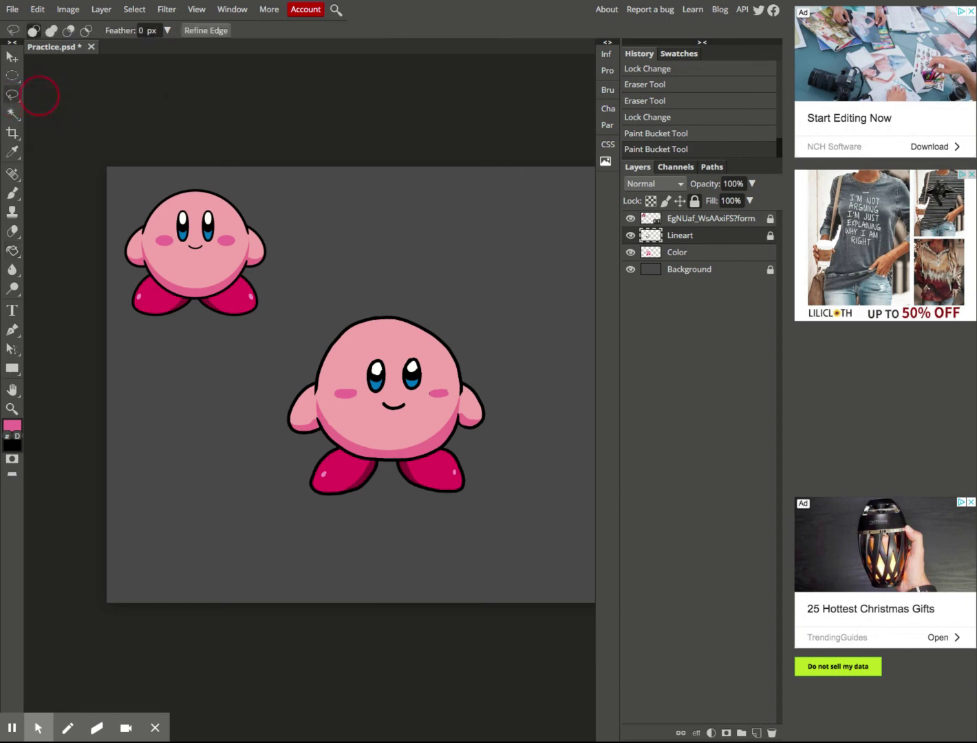
left_click(701, 254)
left_click(700, 241)
left_click(694, 201)
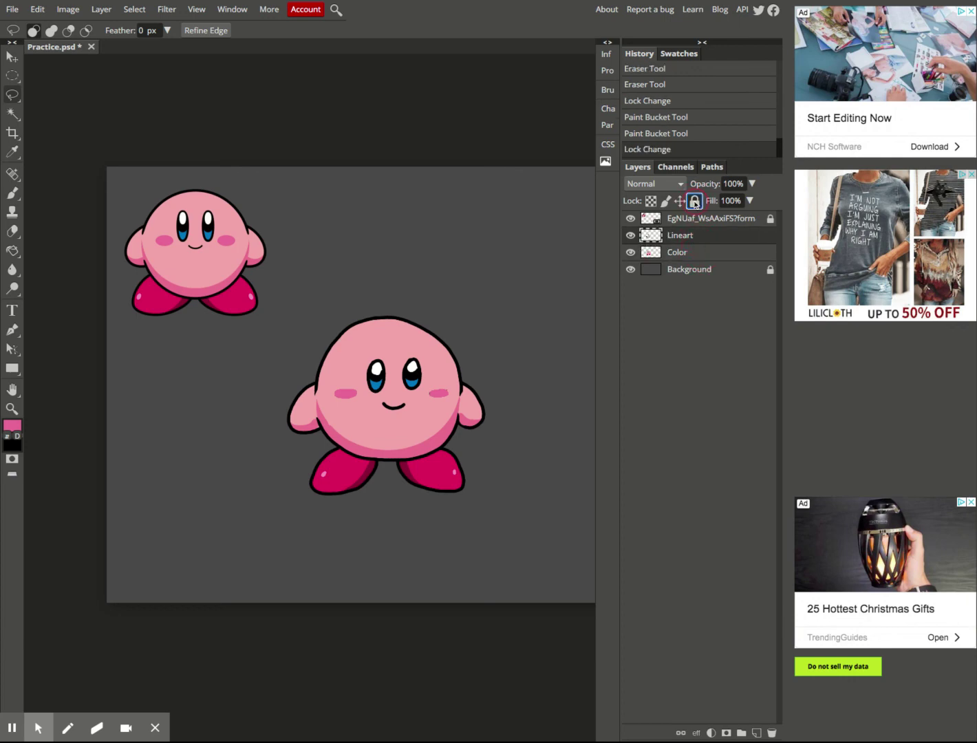
left_click(699, 253)
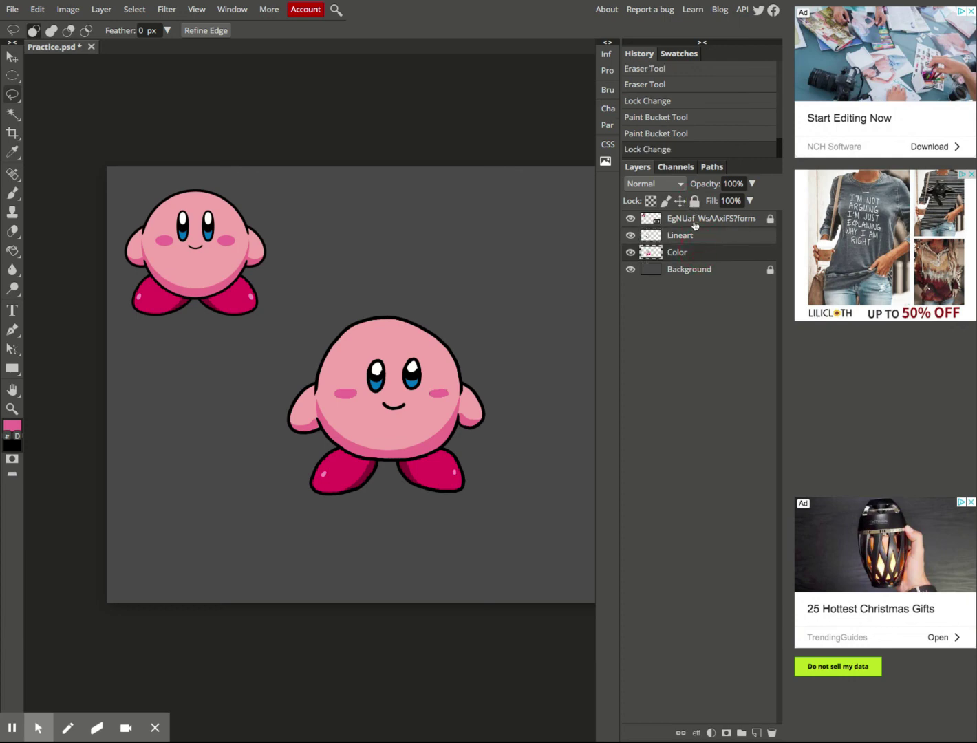
left_click(695, 201)
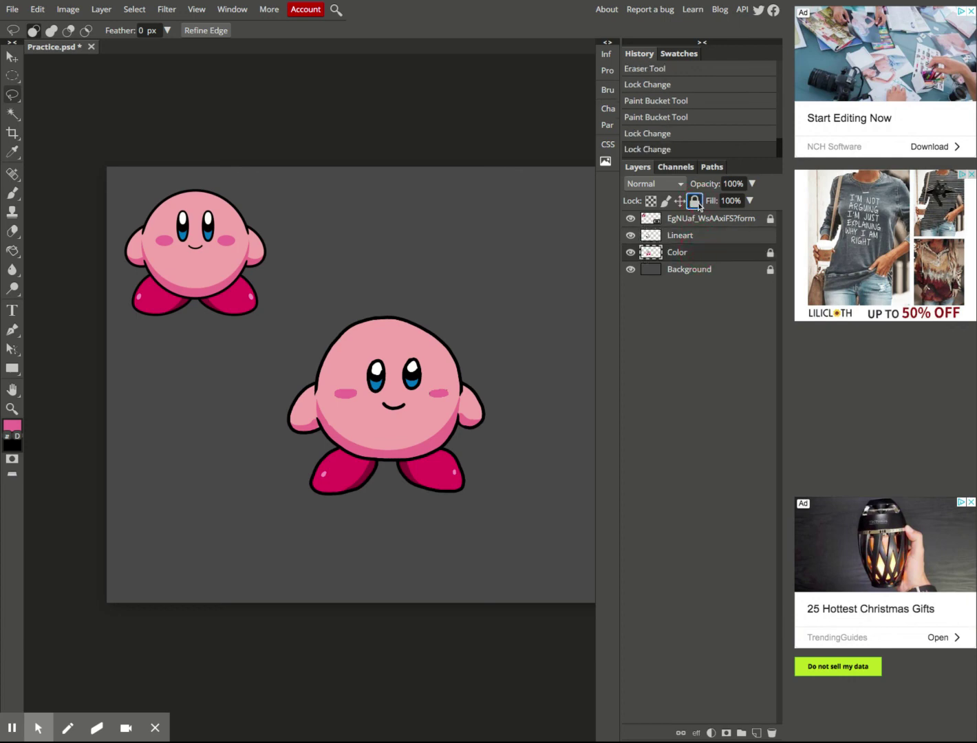
left_click(716, 238)
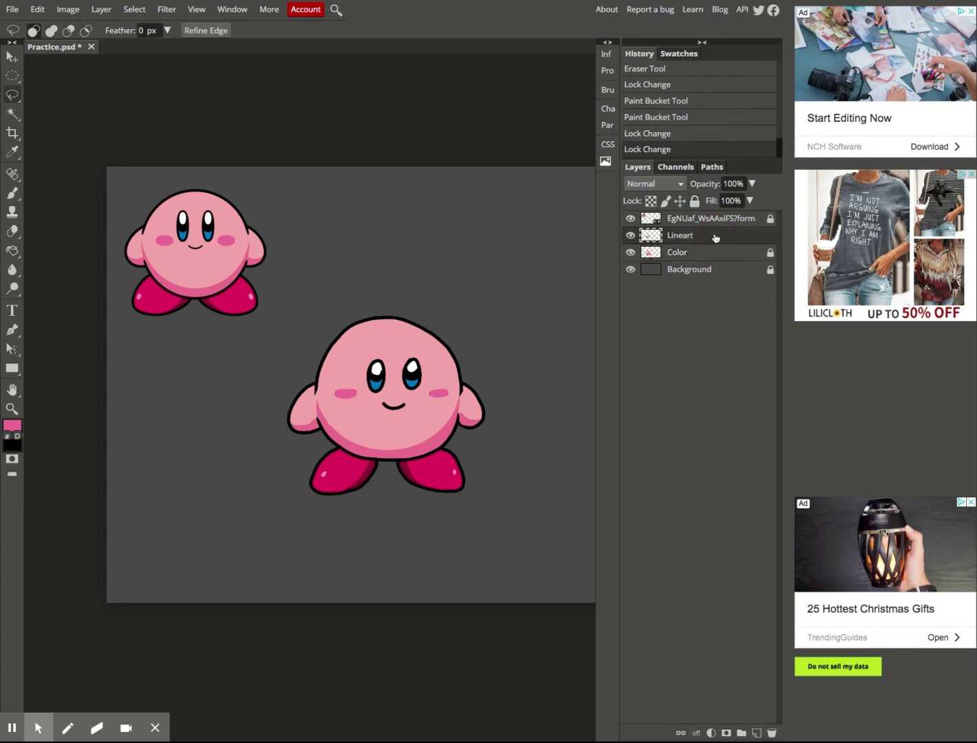
mouse_move(423, 351)
left_mouse_down()
mouse_move(363, 355)
mouse_move(336, 380)
mouse_move(334, 401)
mouse_move(384, 415)
mouse_move(453, 408)
mouse_move(454, 387)
mouse_move(424, 351)
left_mouse_up()
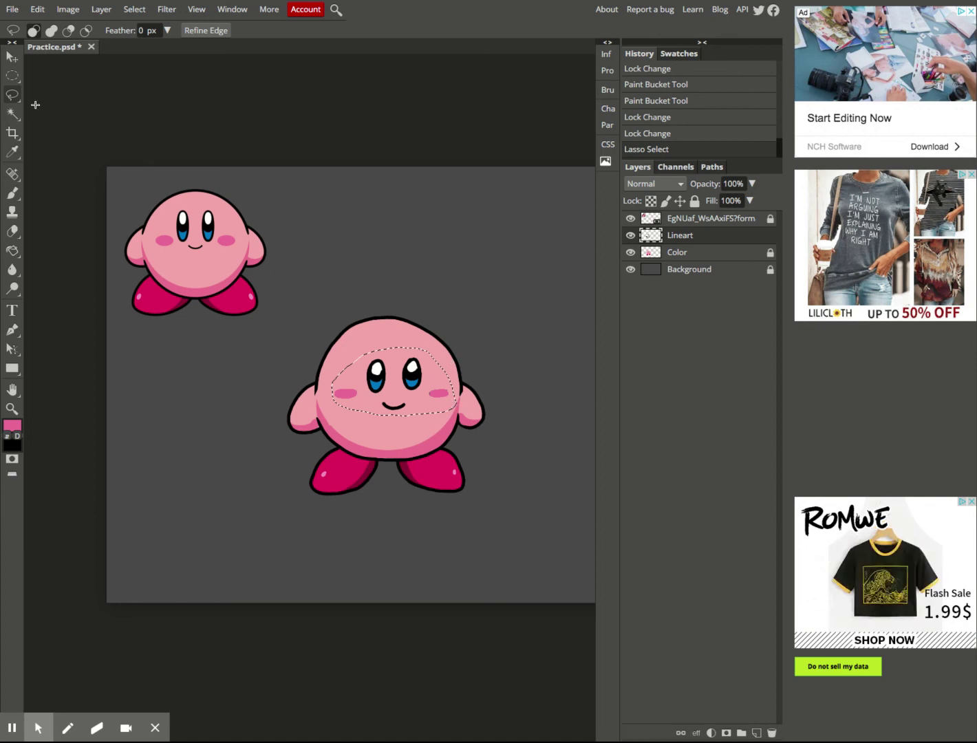
Step: Try moving the lassoed face lines on the Lineart layer, and undo each move
left_click(11, 62)
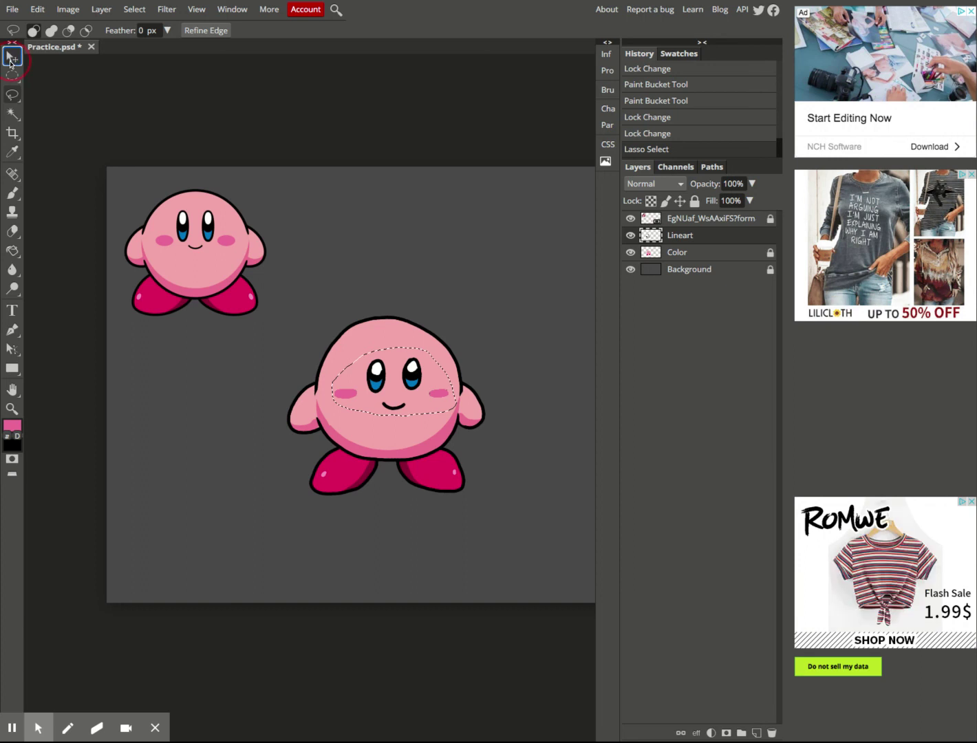
left_click_drag(402, 378, 414, 383)
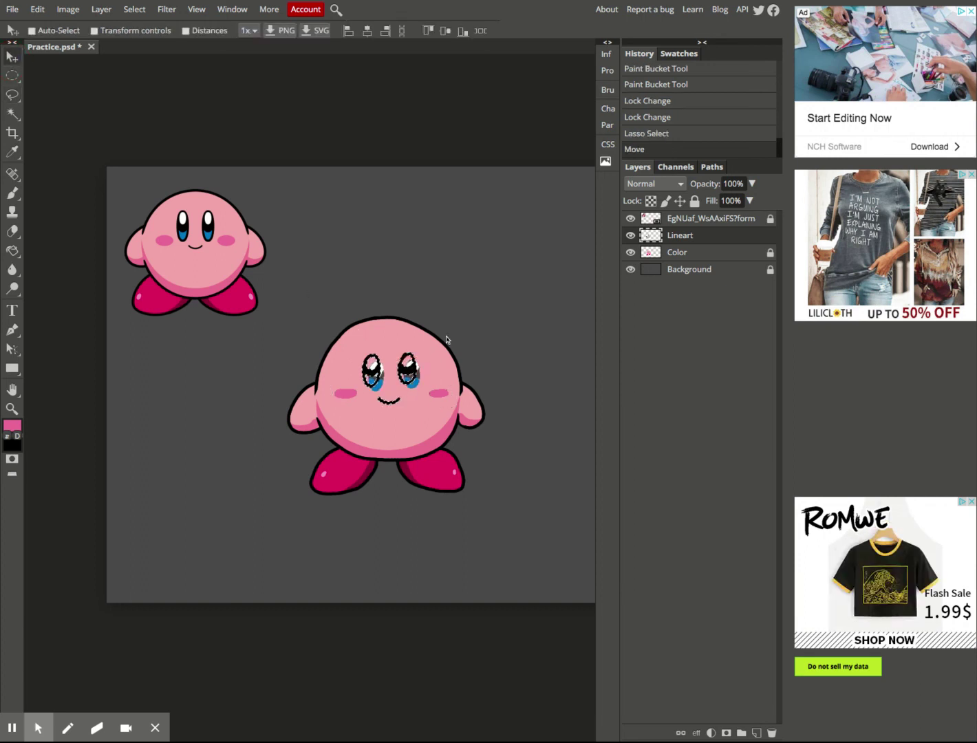
key("ctrl+z")
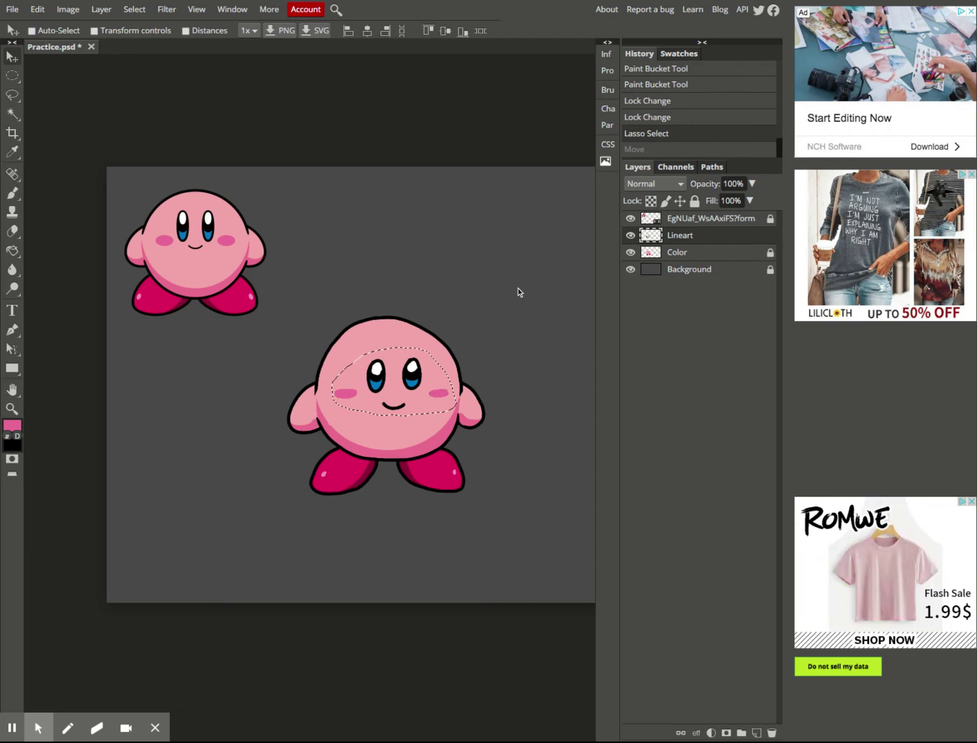
left_click_drag(417, 373, 393, 345)
key("ctrl+z")
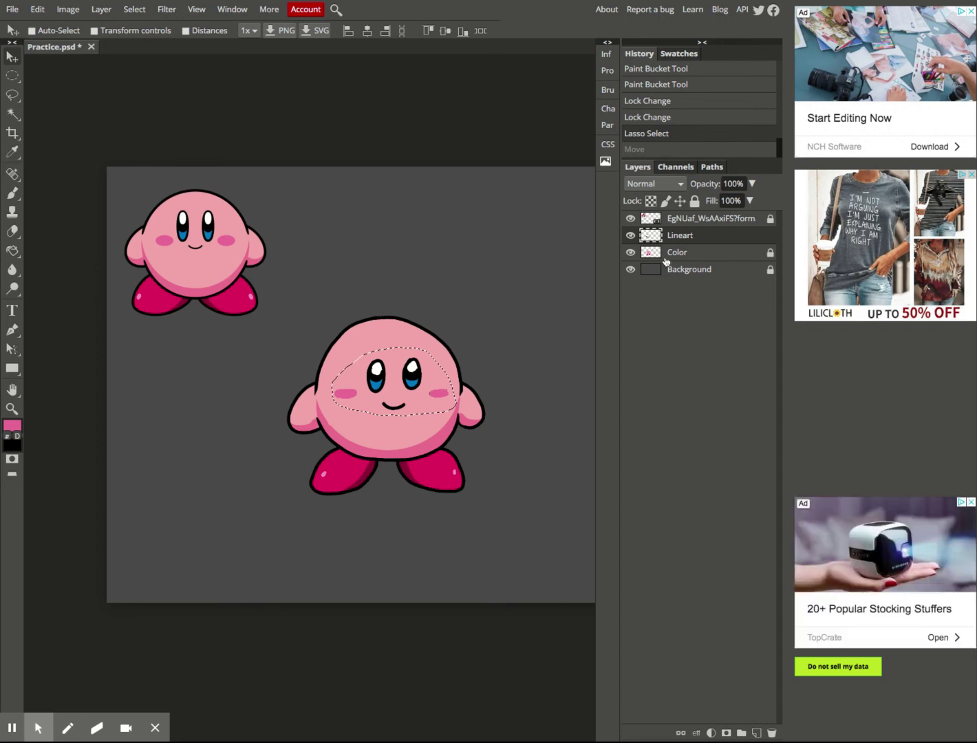
Step: Unlock the Color layer, select it along with Lineart, and nudge the whole Kirby drawing slightly down to the right
left_click(771, 254)
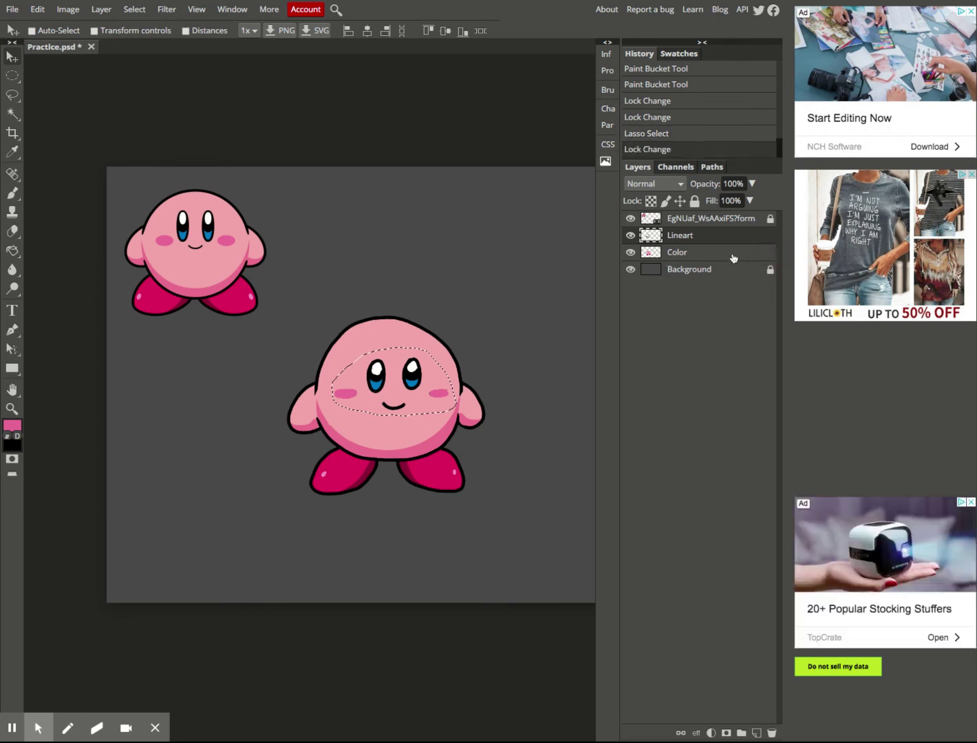
left_click(730, 257)
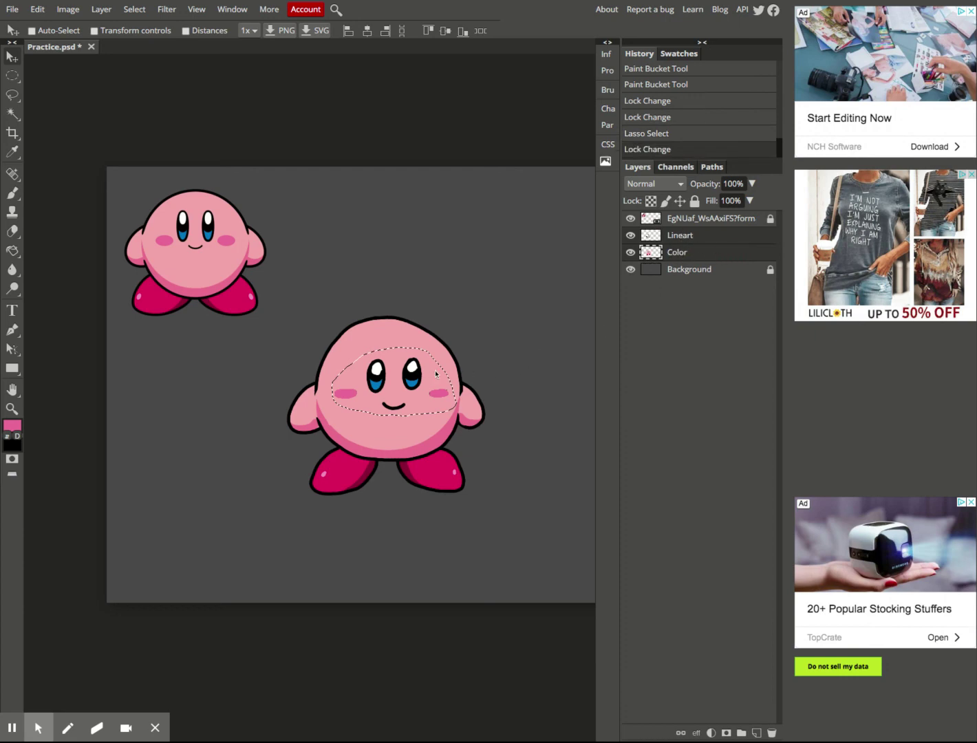
left_click_drag(423, 377, 386, 382)
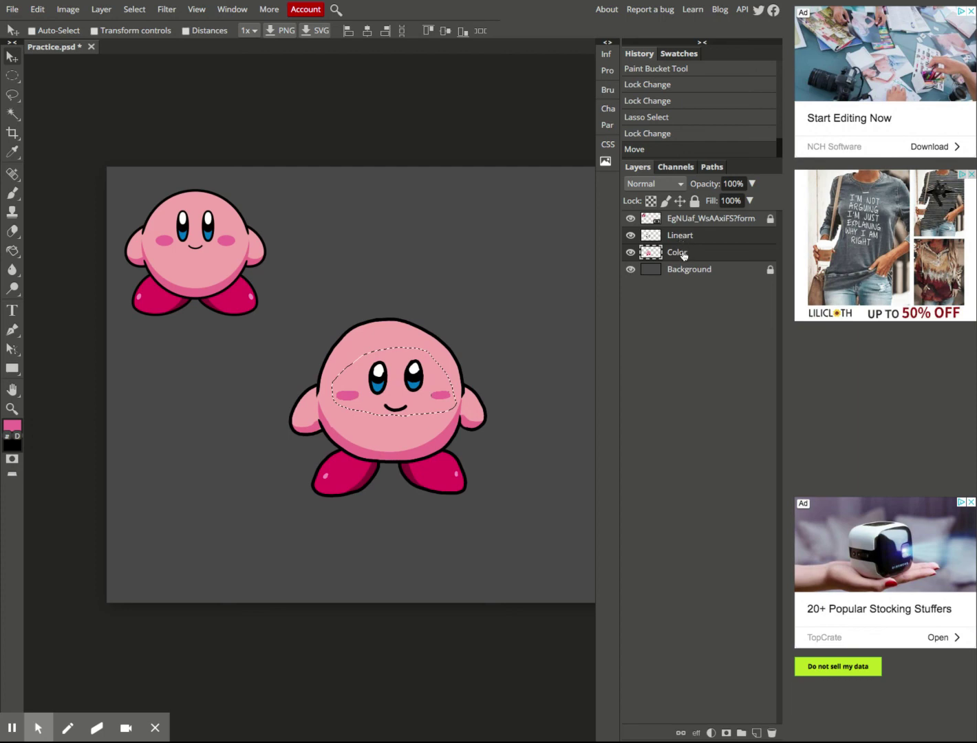
Step: Lock the Lineart layer, move the lassoed face colours slightly up on the Color layer, and deselect
left_click(757, 239)
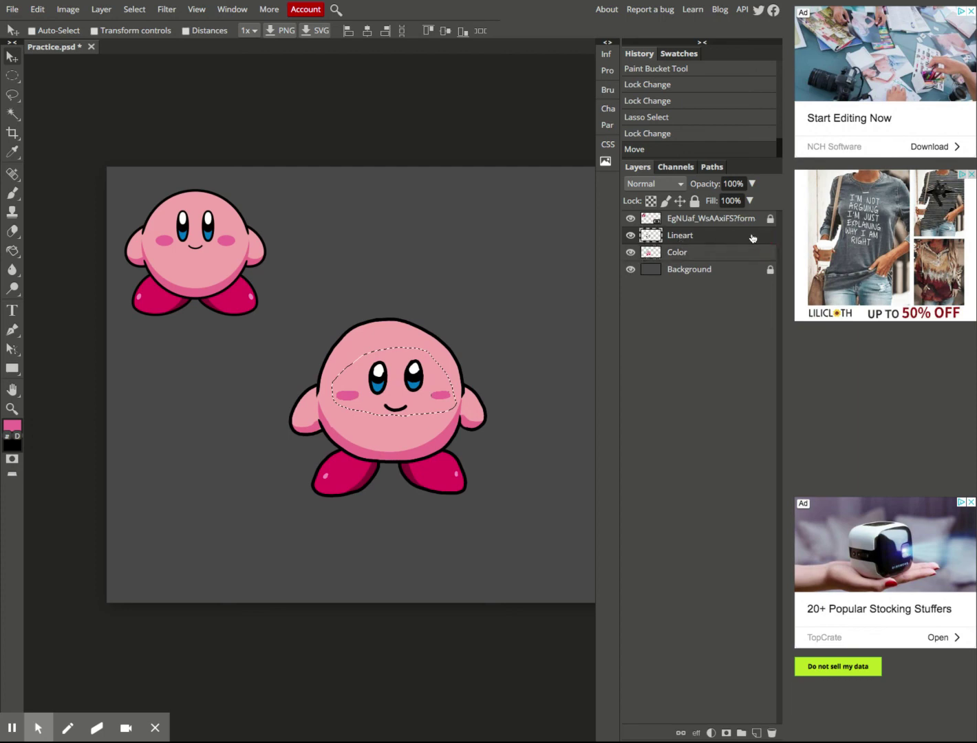
left_click(695, 201)
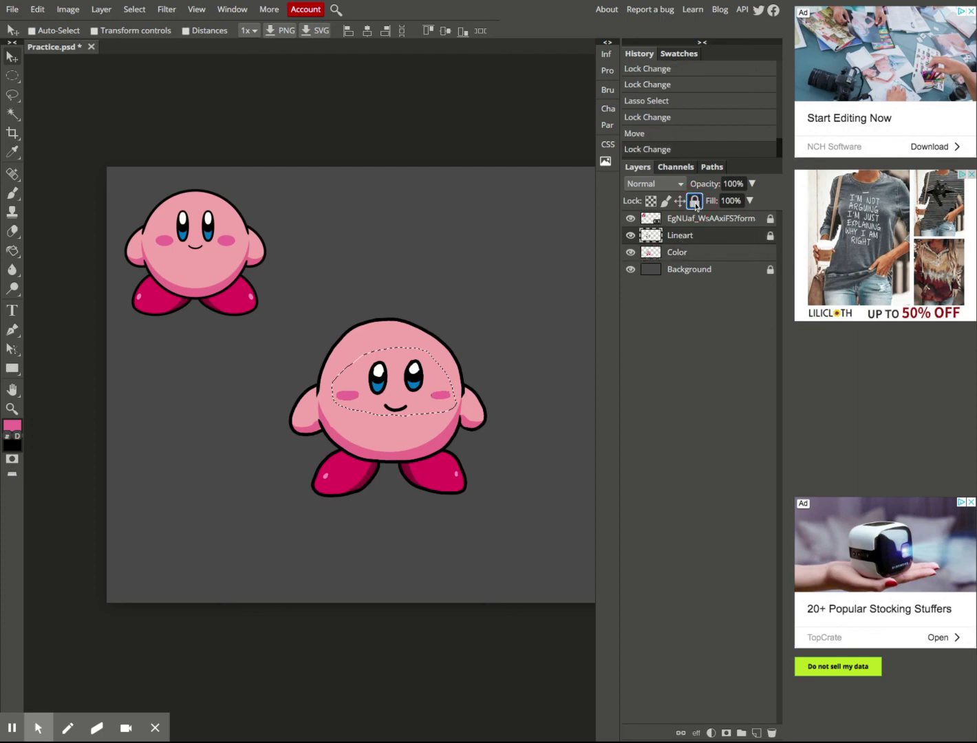
left_click(412, 378)
left_click(647, 258)
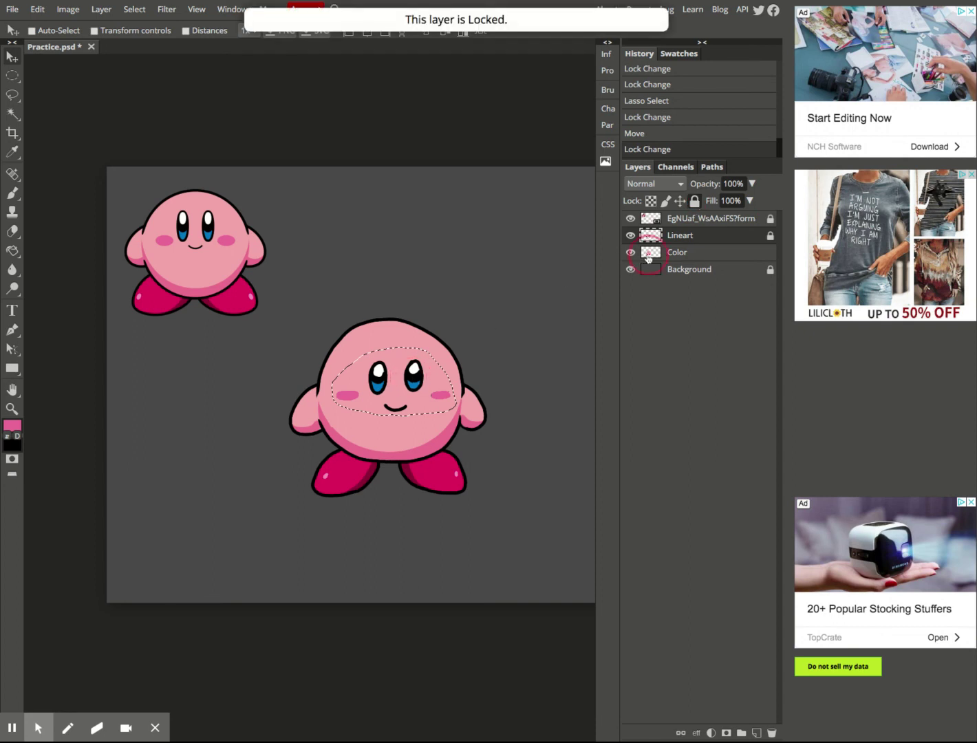
left_click_drag(418, 382, 411, 366)
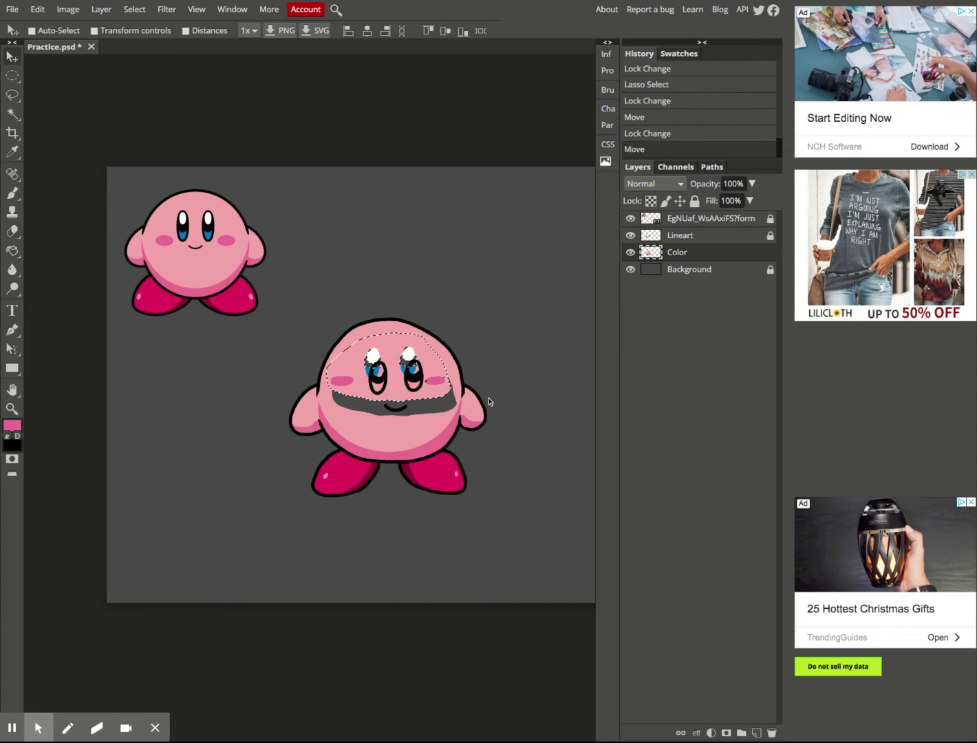
key("ctrl+d")
left_click(703, 238)
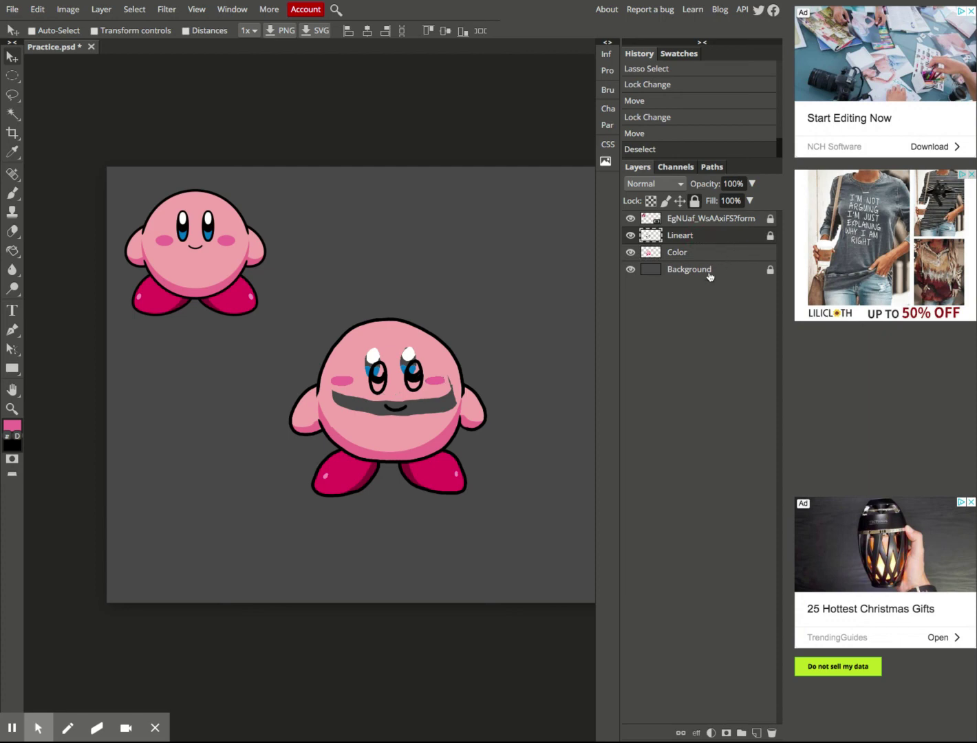
left_click(13, 97)
left_click(679, 259)
left_click_drag(392, 353, 381, 356)
key("ctrl+z")
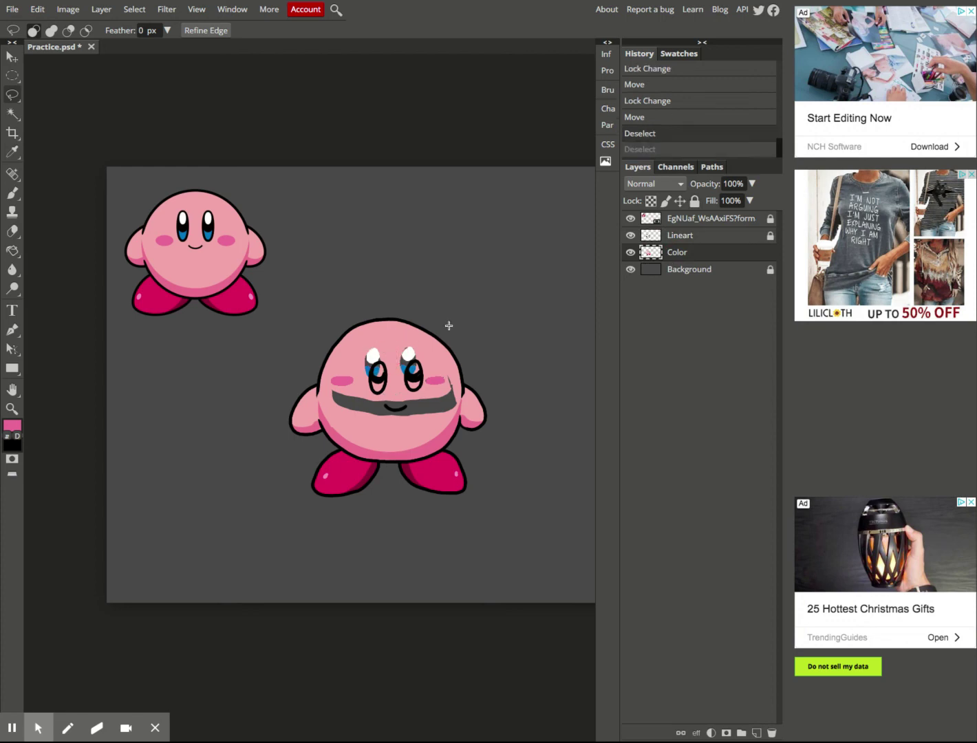
Step: Unlock the Lineart layer, lasso the eye outlines and mouth, move them up to match the shifted eye colours, and deselect
left_click(668, 237)
left_click(770, 235)
mouse_move(380, 350)
left_mouse_down()
mouse_move(361, 391)
mouse_move(390, 429)
mouse_move(429, 391)
mouse_move(429, 365)
mouse_move(415, 343)
mouse_move(377, 353)
left_mouse_up()
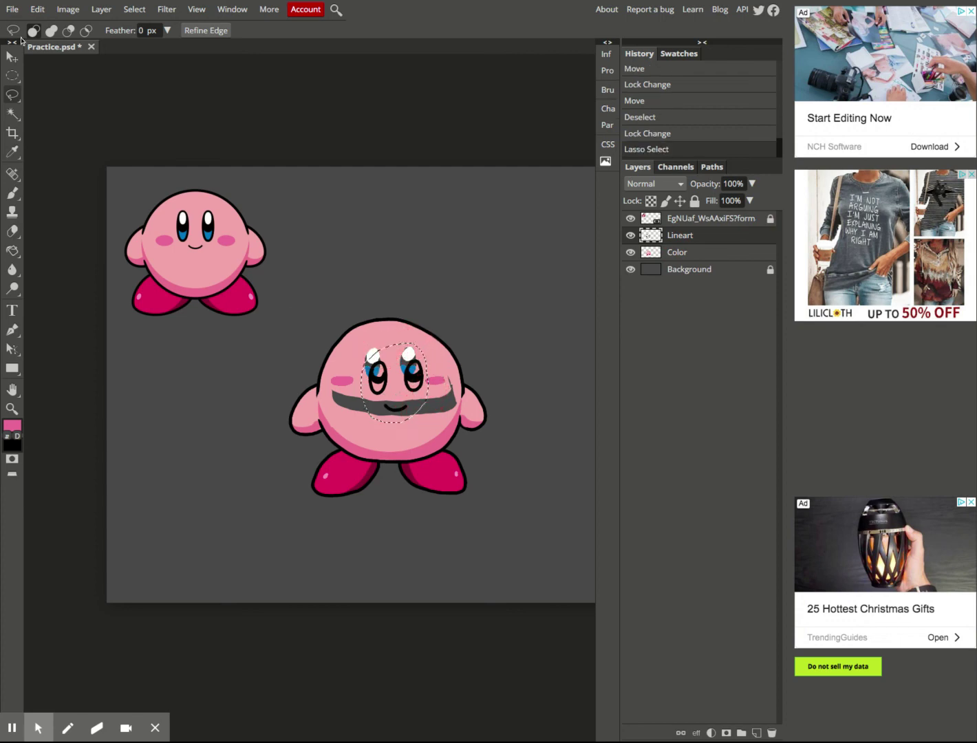
left_click(12, 57)
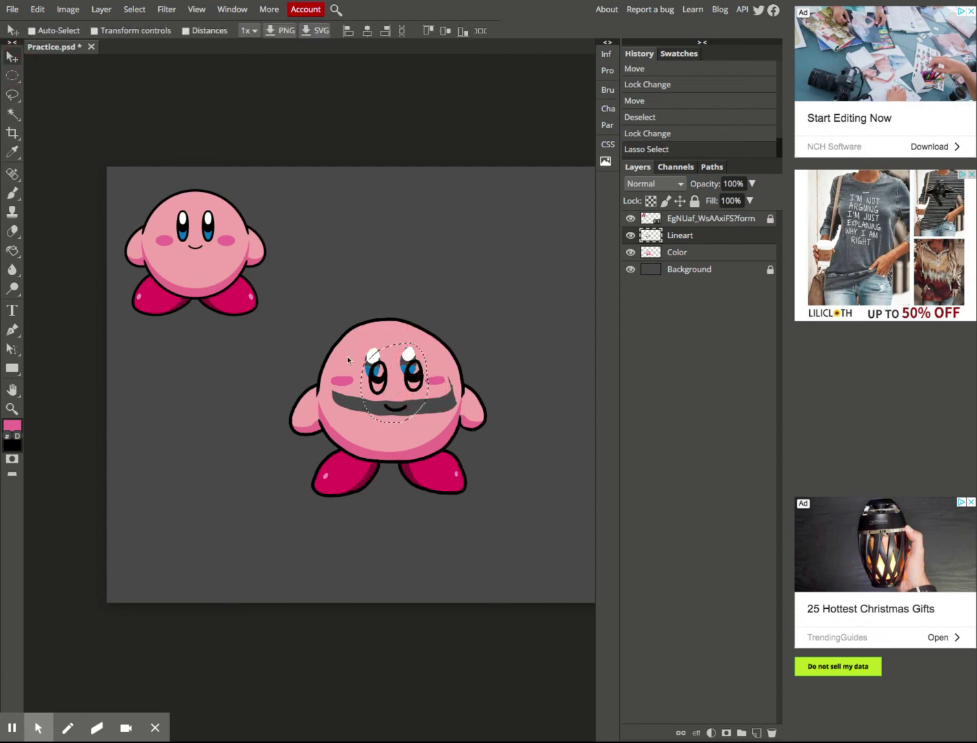
mouse_move(415, 376)
left_mouse_down()
mouse_move(411, 368)
mouse_move(414, 378)
left_mouse_up()
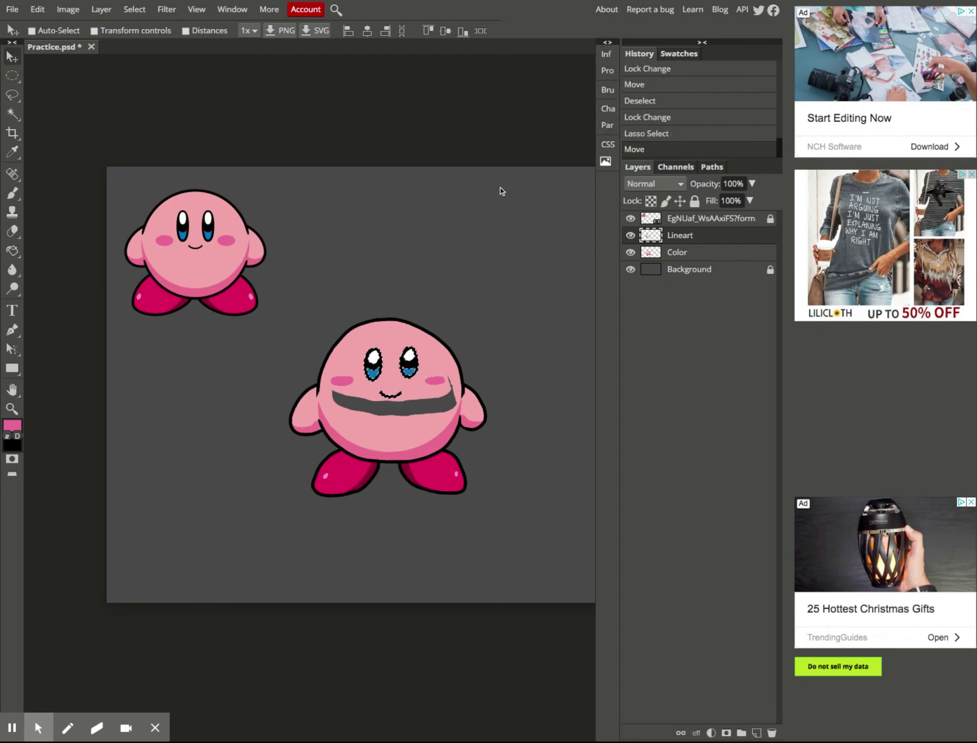
key("ctrl+d")
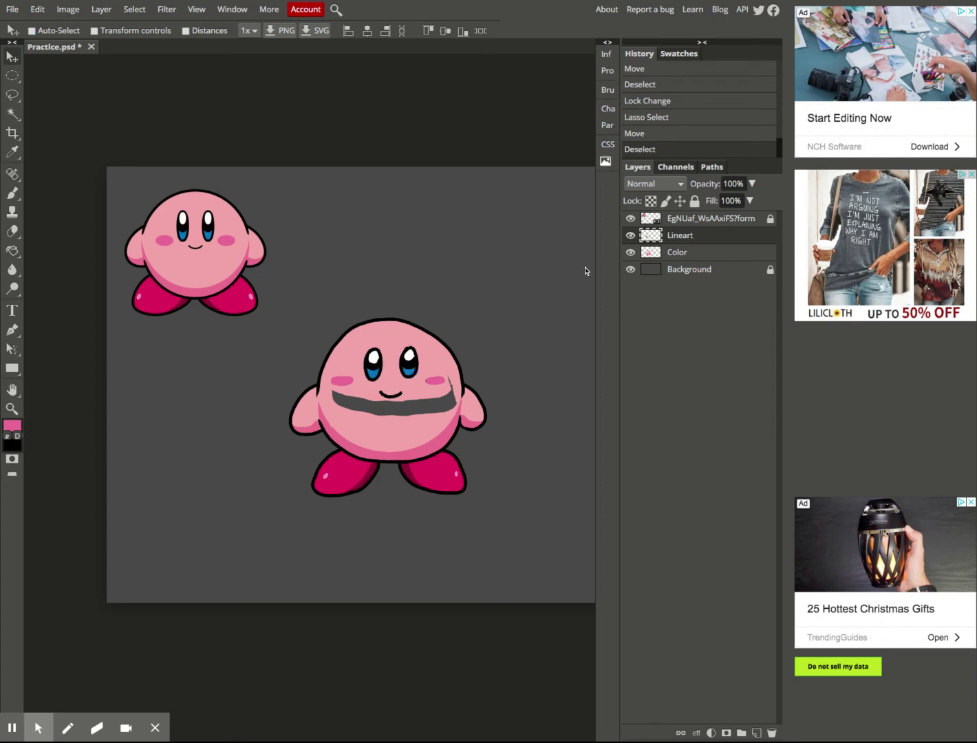
Step: Sample the light body pink and fill the transparent gap below the mouth with it on the Color layer
left_click(694, 254)
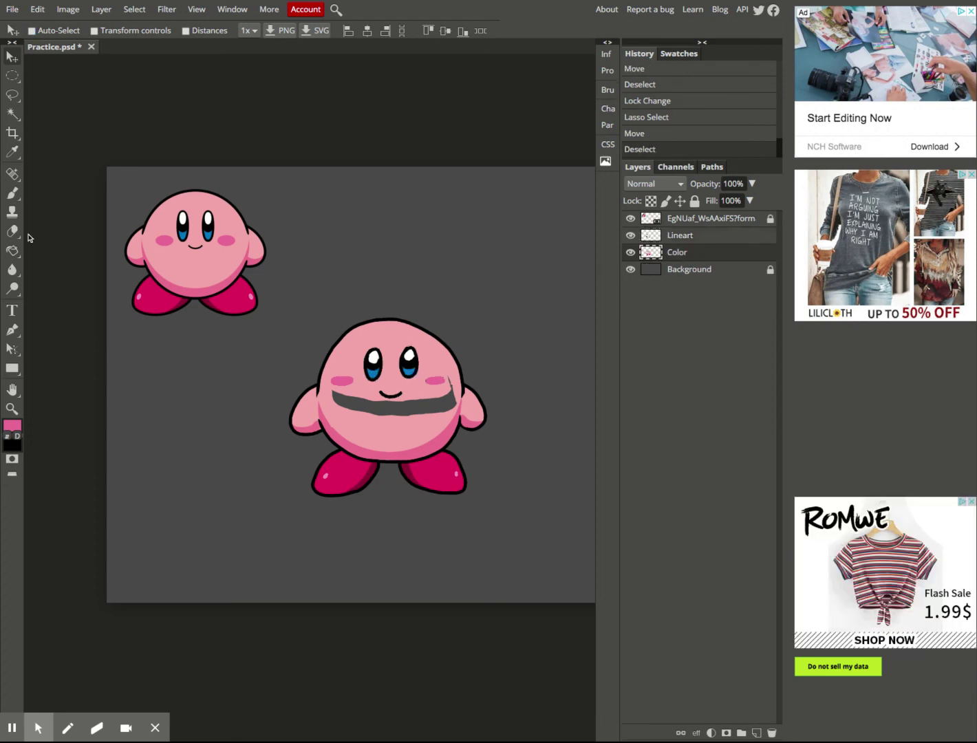
left_click(15, 152)
left_click(394, 415)
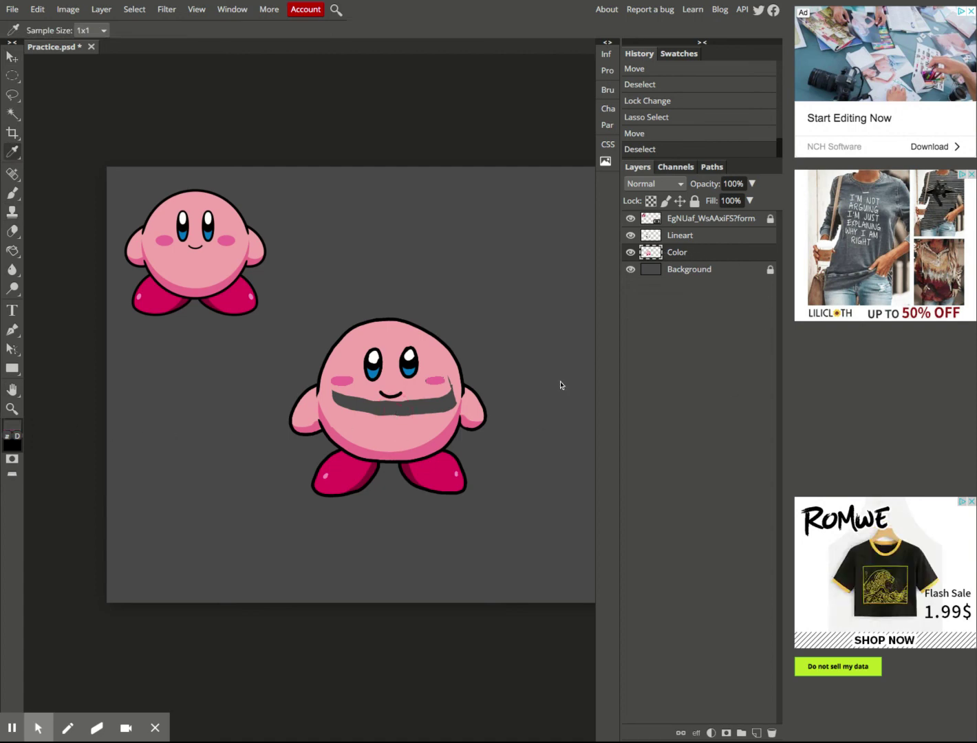
left_click(424, 433)
left_click(13, 251)
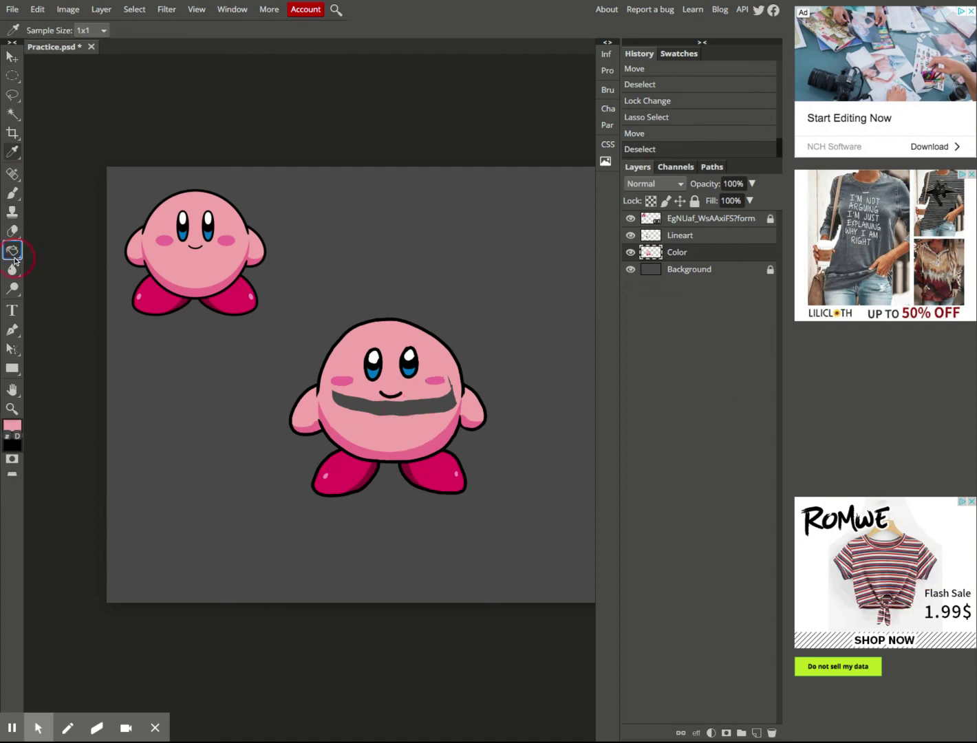
left_click(446, 408)
left_click(447, 408)
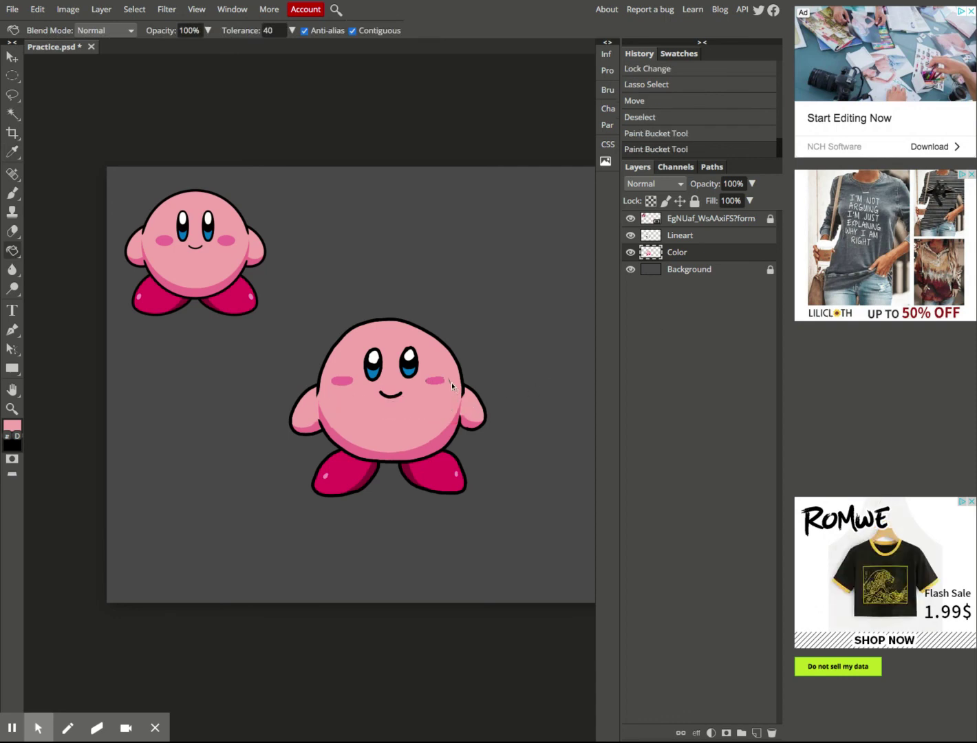
Step: Undo the extra fill beside the right cheek mark and brush body pink over the leftover sliver there
left_click(451, 385)
key("ctrl+z")
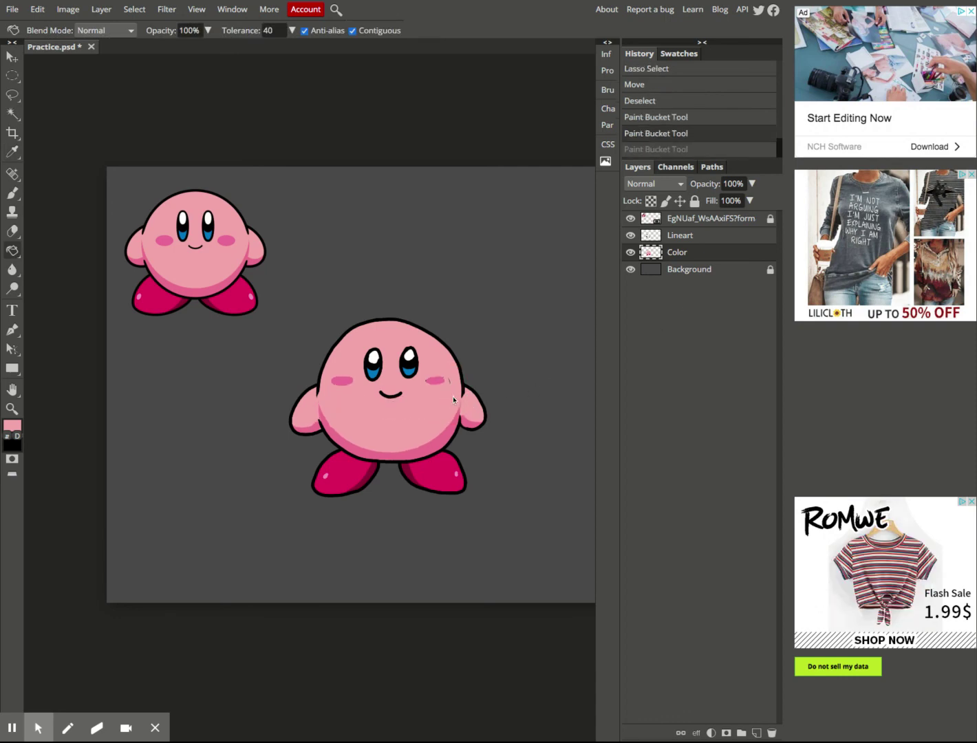
left_click(13, 192)
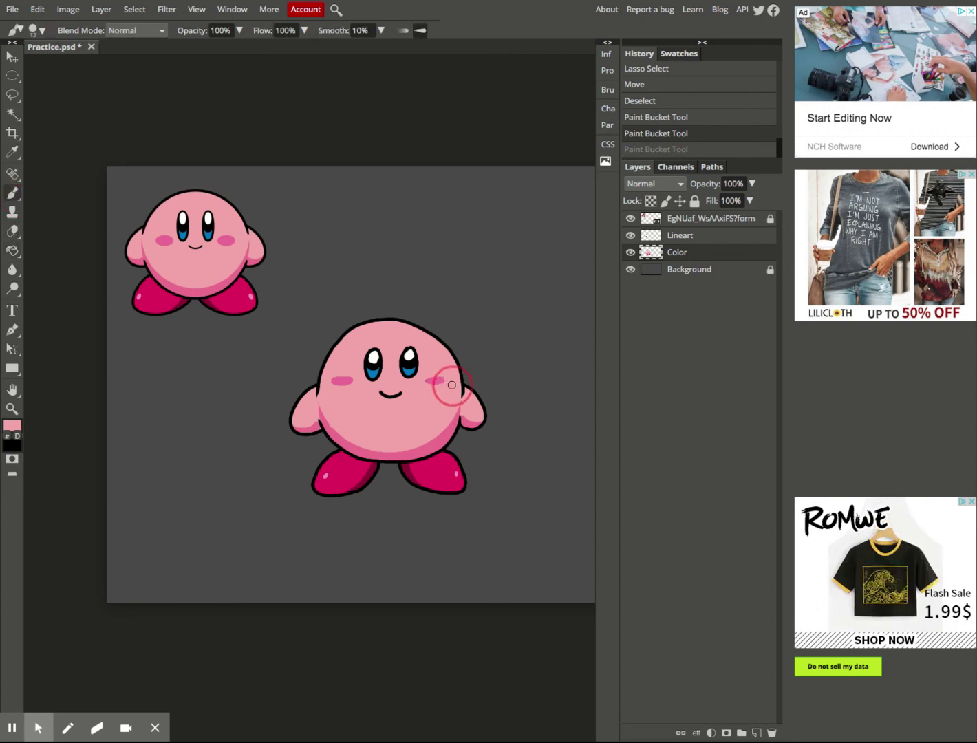
left_click_drag(448, 386, 451, 383)
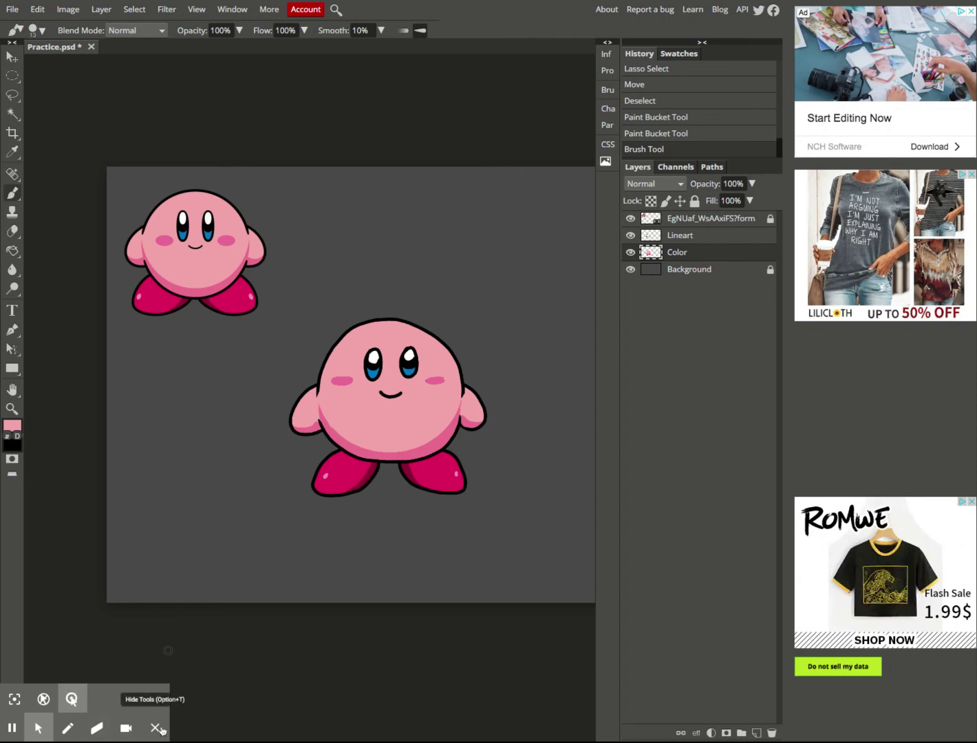
left_click(156, 729)
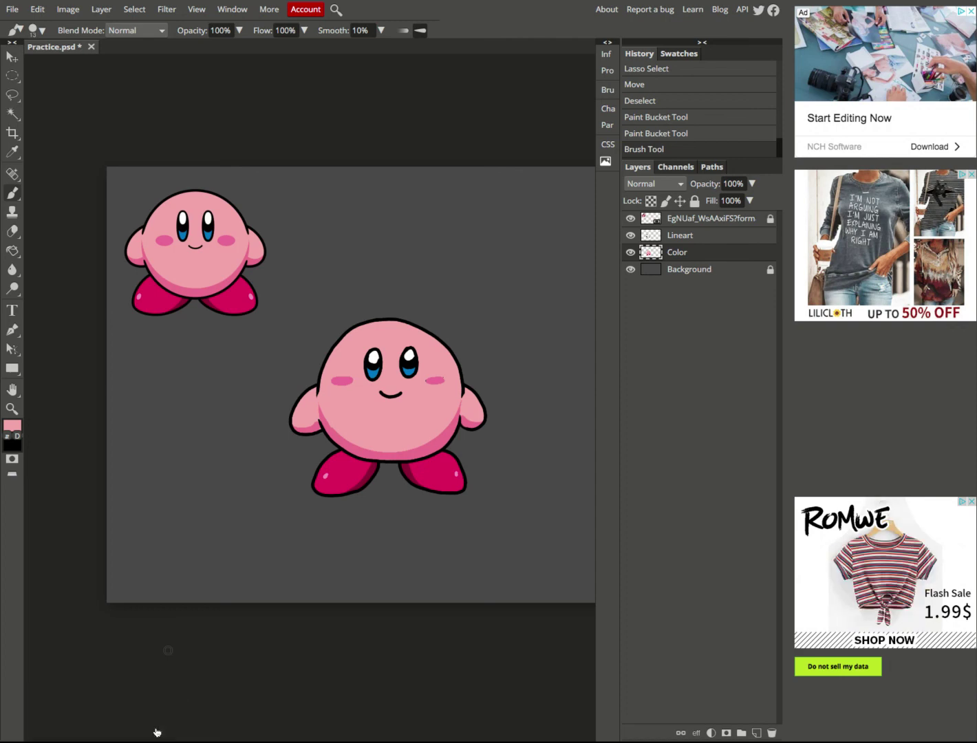